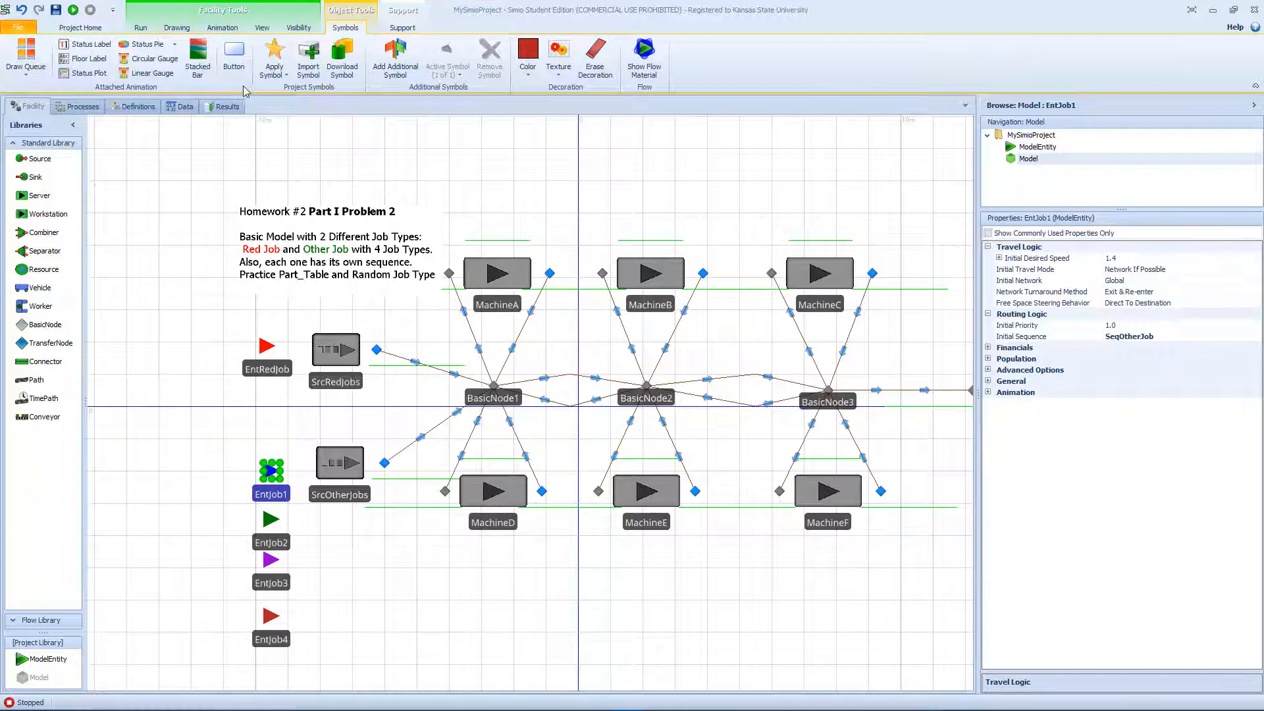
Step: Add an Expression standard property column to the Seq Red Job table
{"action": "left_click", "coordinate": [182, 107]}
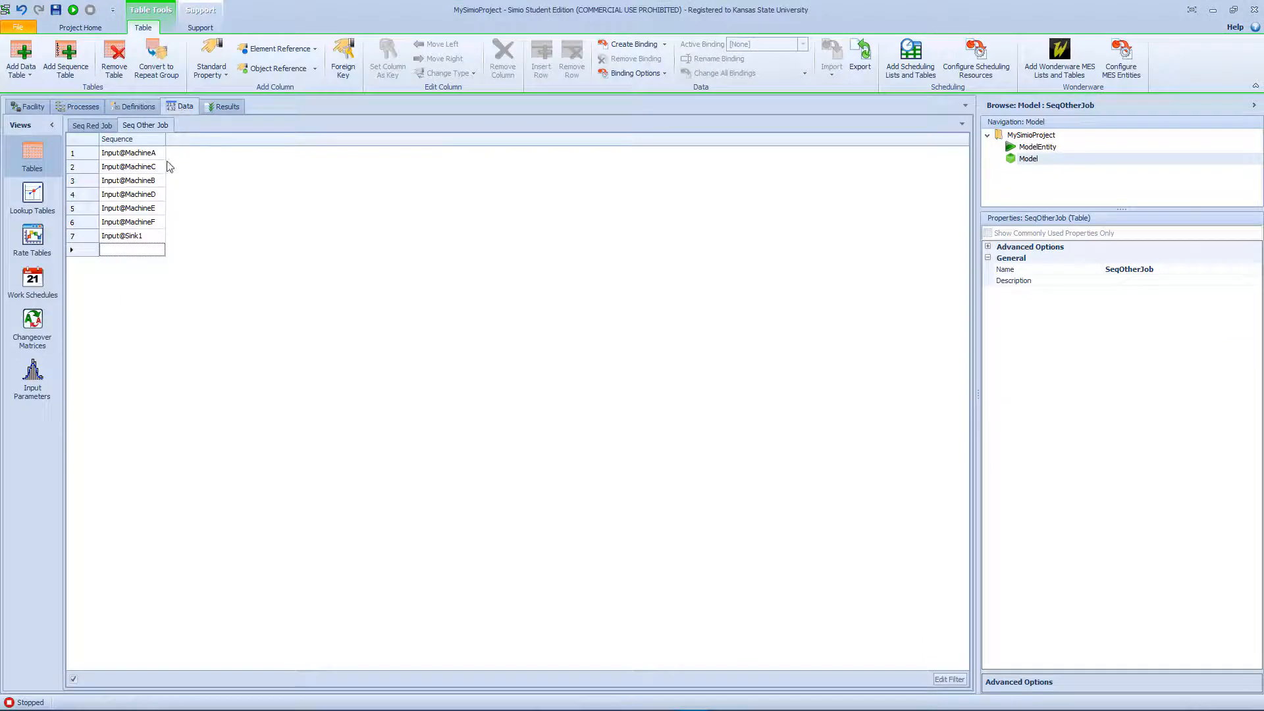
{"action": "left_click", "coordinate": [108, 128]}
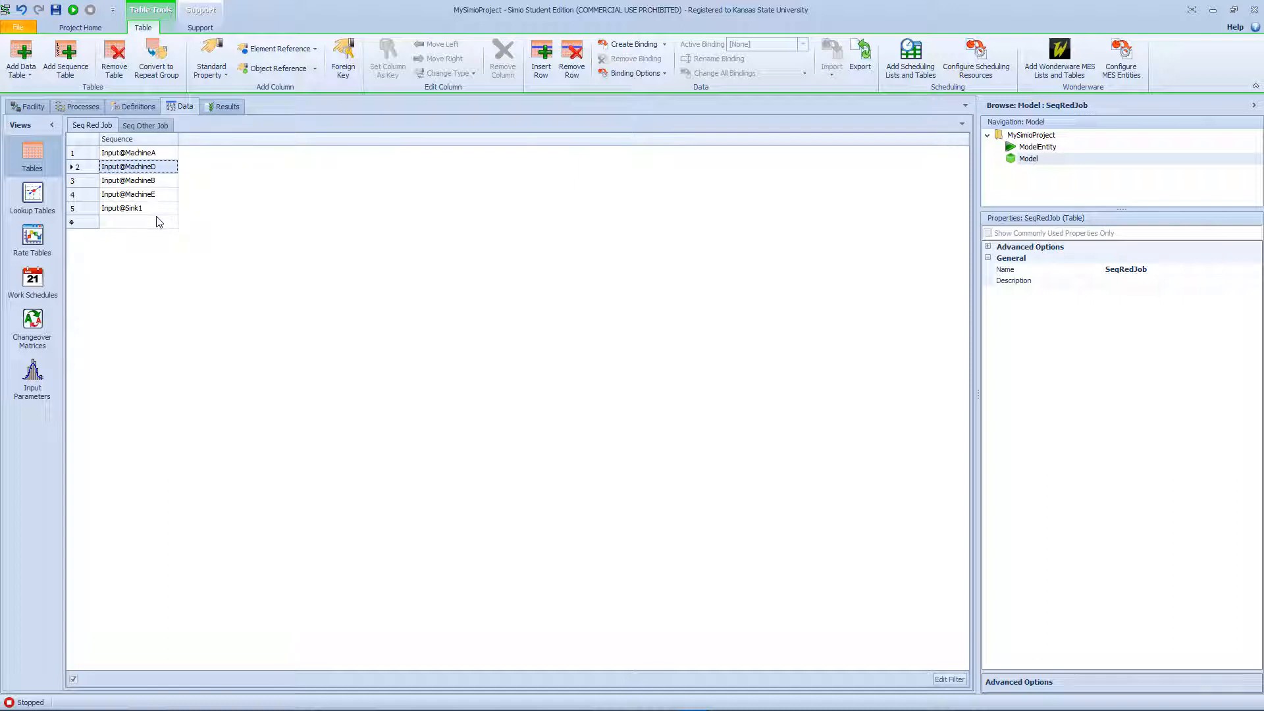
{"action": "right_click", "coordinate": [189, 144]}
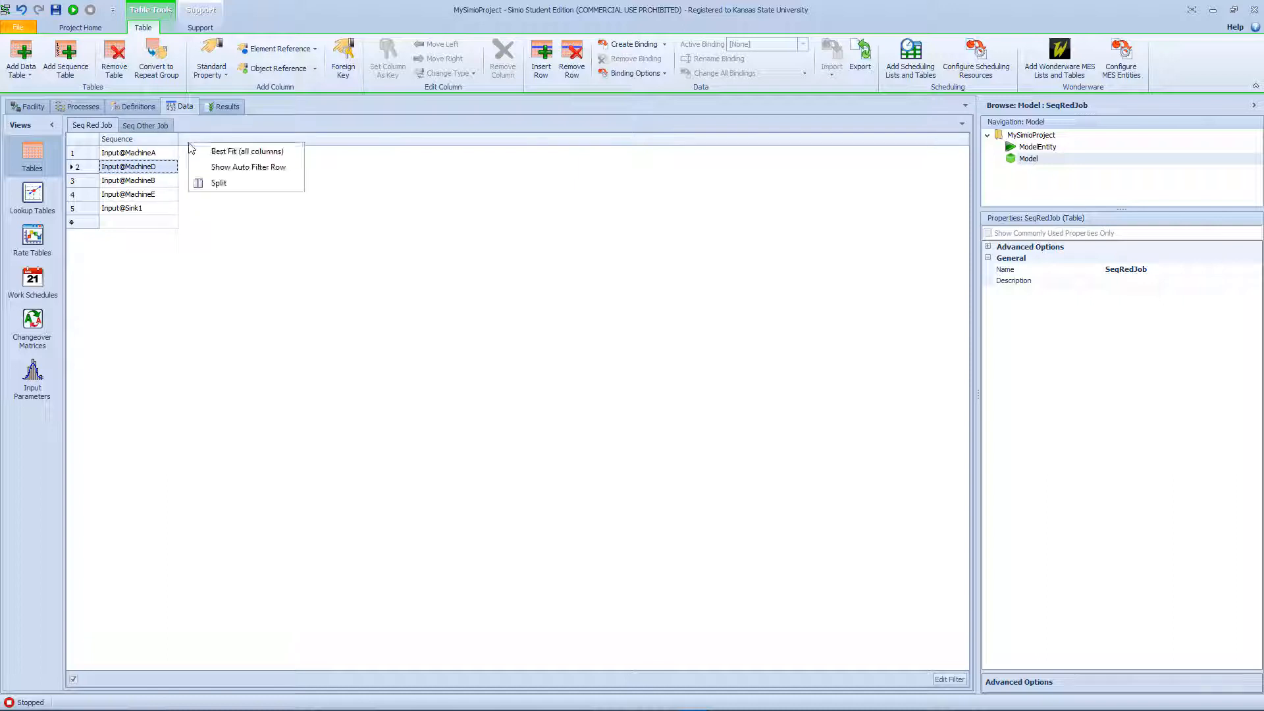
{"action": "left_click", "coordinate": [189, 142]}
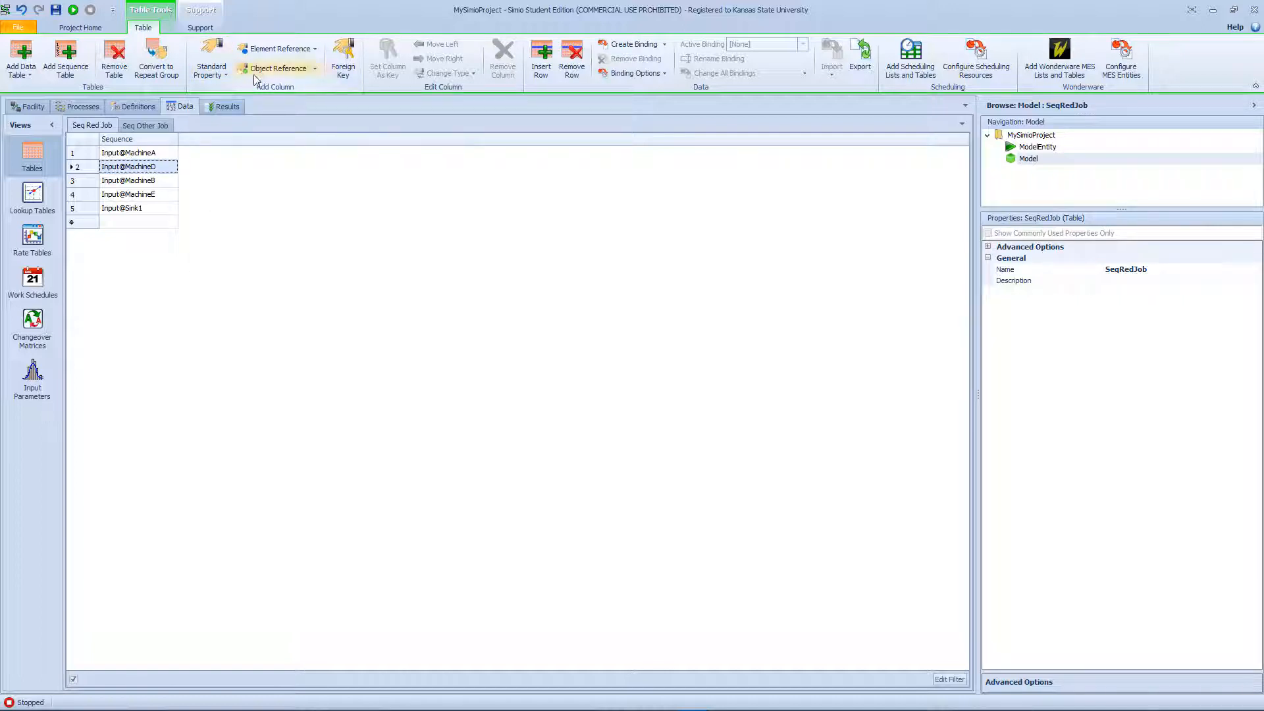
{"action": "left_click", "coordinate": [226, 73]}
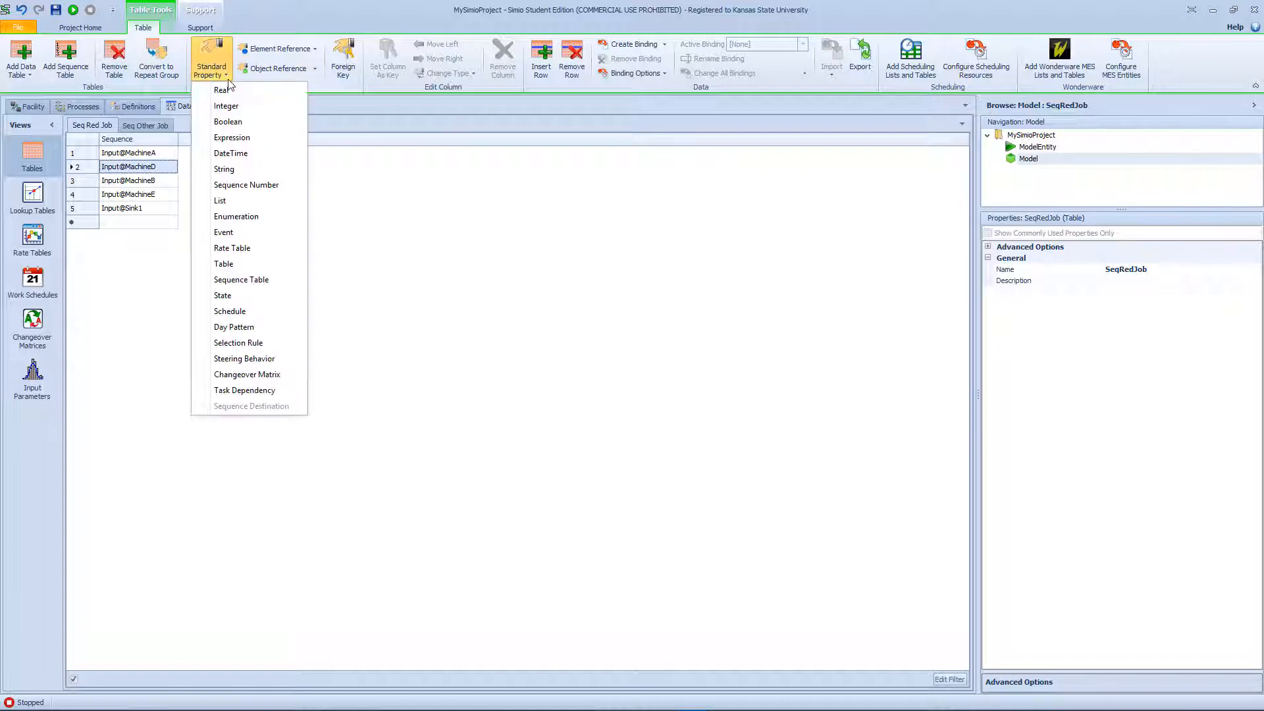
{"action": "left_click", "coordinate": [253, 137]}
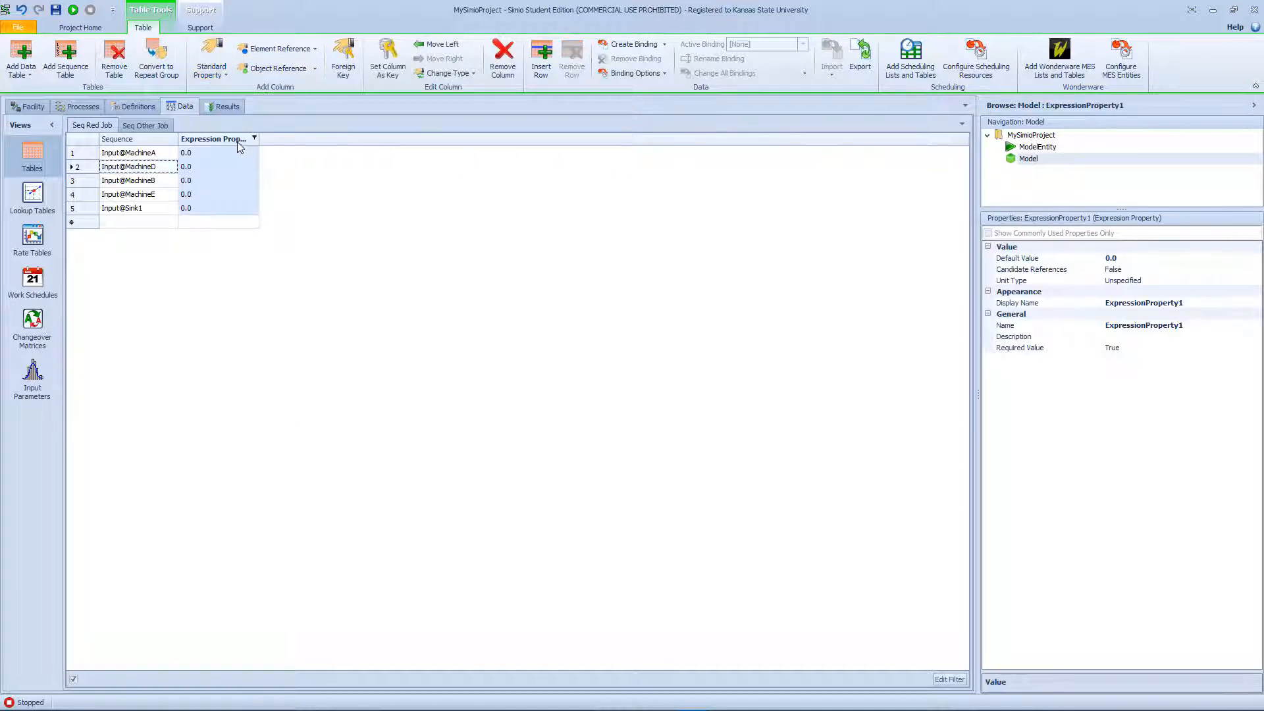
Step: Rename the new expression column of the Seq Red Job table as ProcessingTime
{"action": "left_click", "coordinate": [1192, 325]}
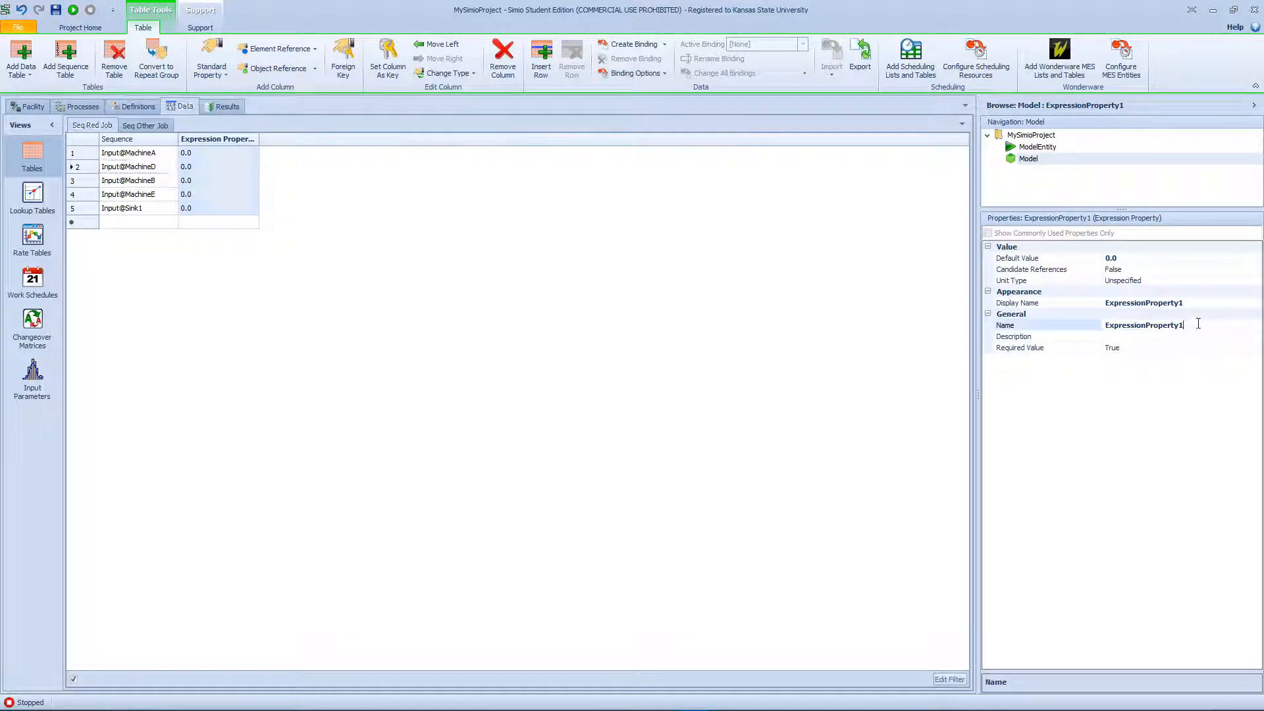
{"action": "left_click_drag", "start_coordinate": [1198, 324], "coordinate": [1083, 325]}
{"action": "type", "text": "Proc"}
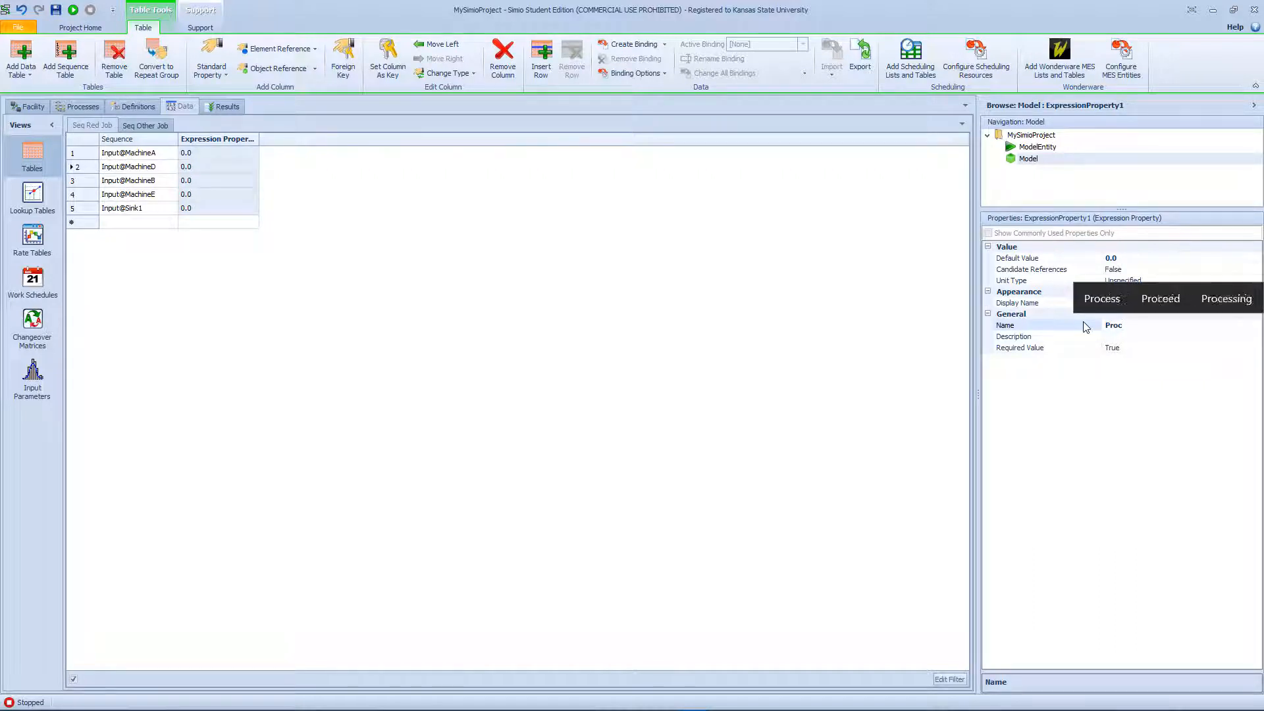
{"action": "type", "text": "ee"}
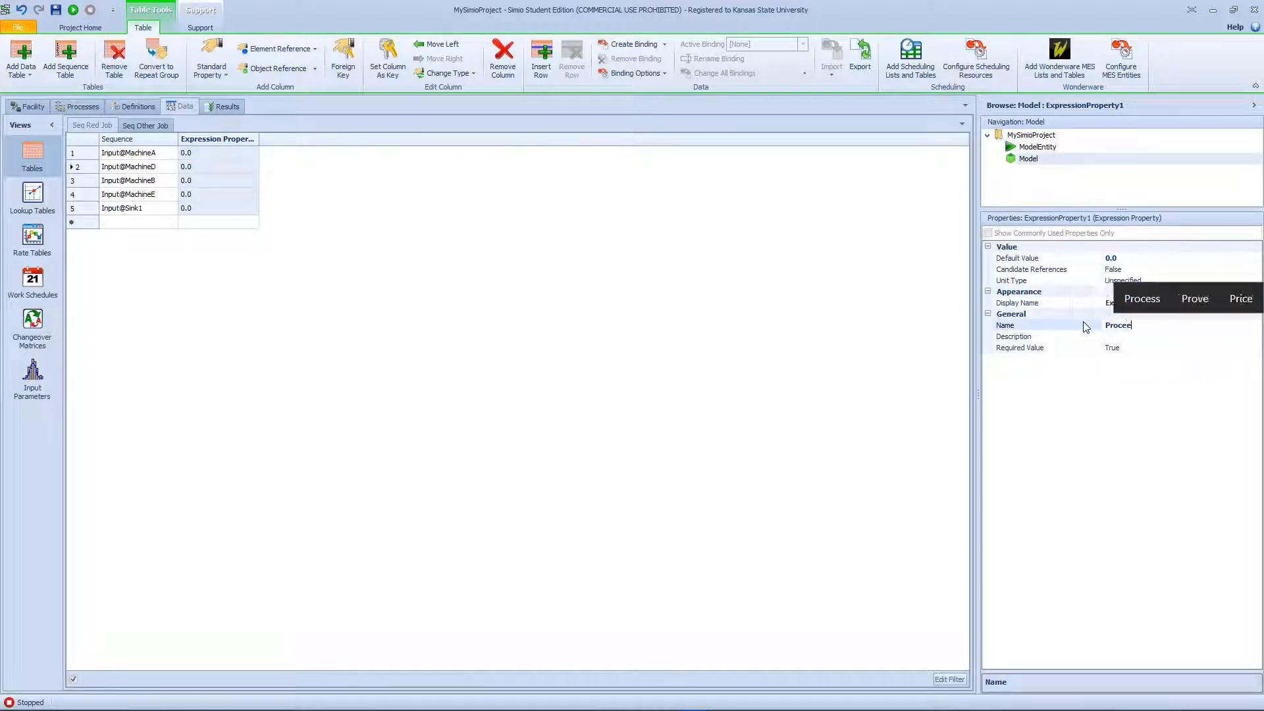
{"action": "key", "text": "BackSpace"}
{"action": "type", "text": "ss"}
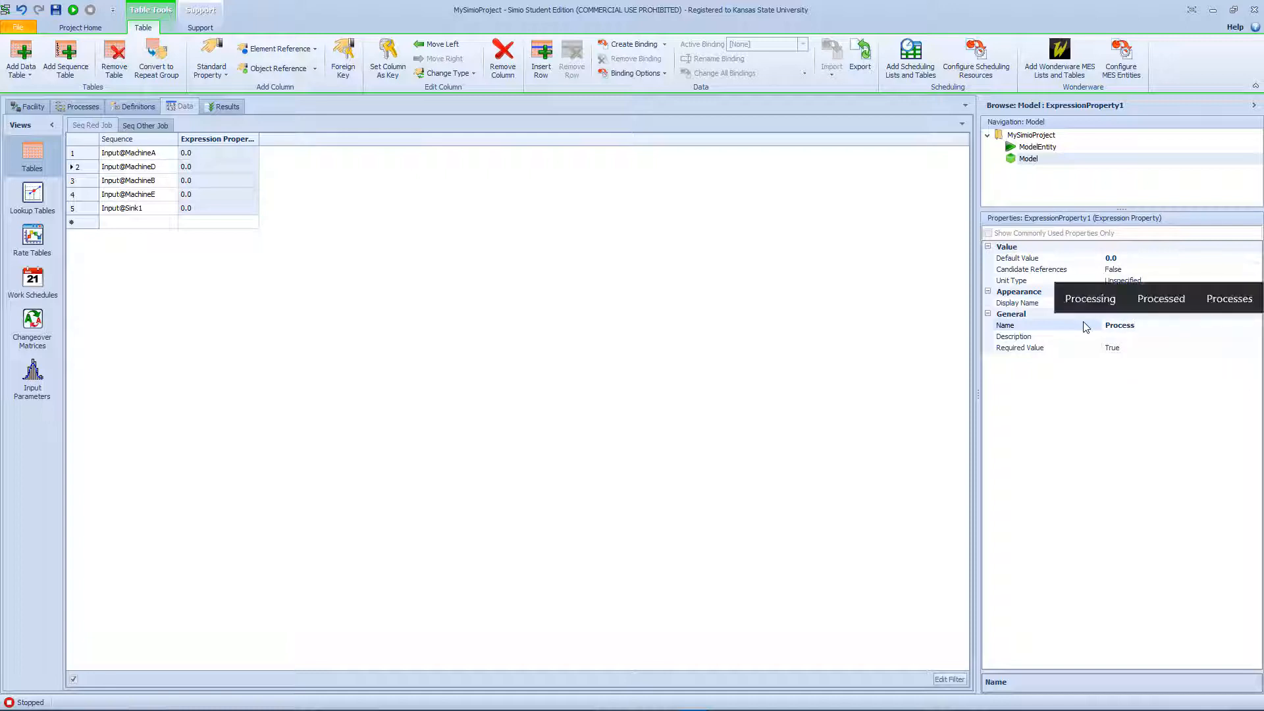
{"action": "type", "text": "ingTime"}
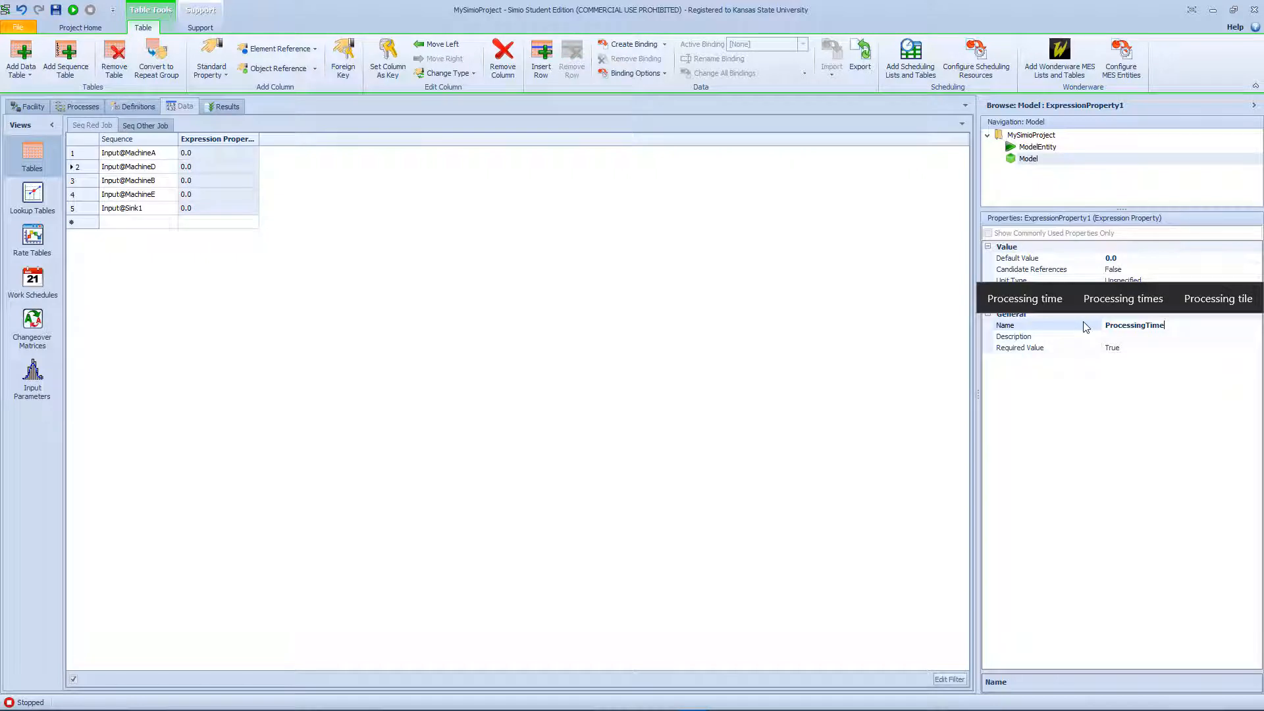
{"action": "key", "text": "Return"}
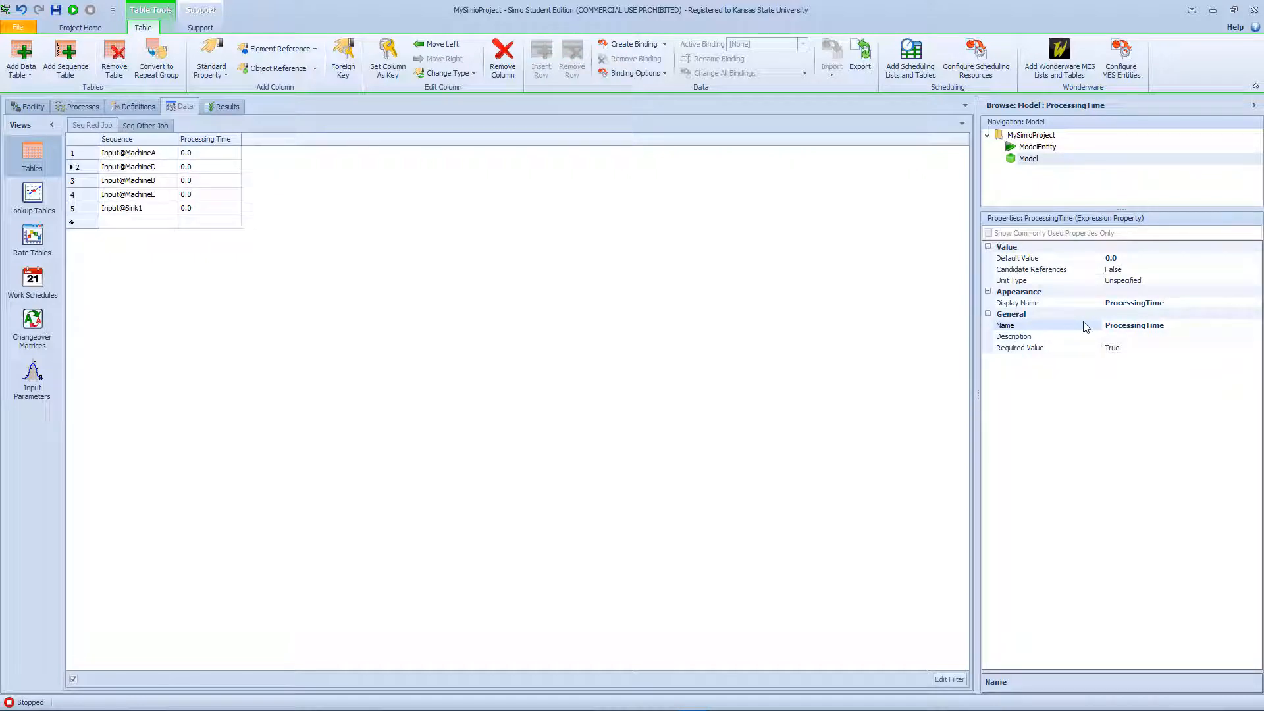
Step: Set the ProcessingTime column's unit type to Time with default units of Minutes
{"action": "left_click", "coordinate": [1161, 281]}
{"action": "left_click", "coordinate": [1256, 282]}
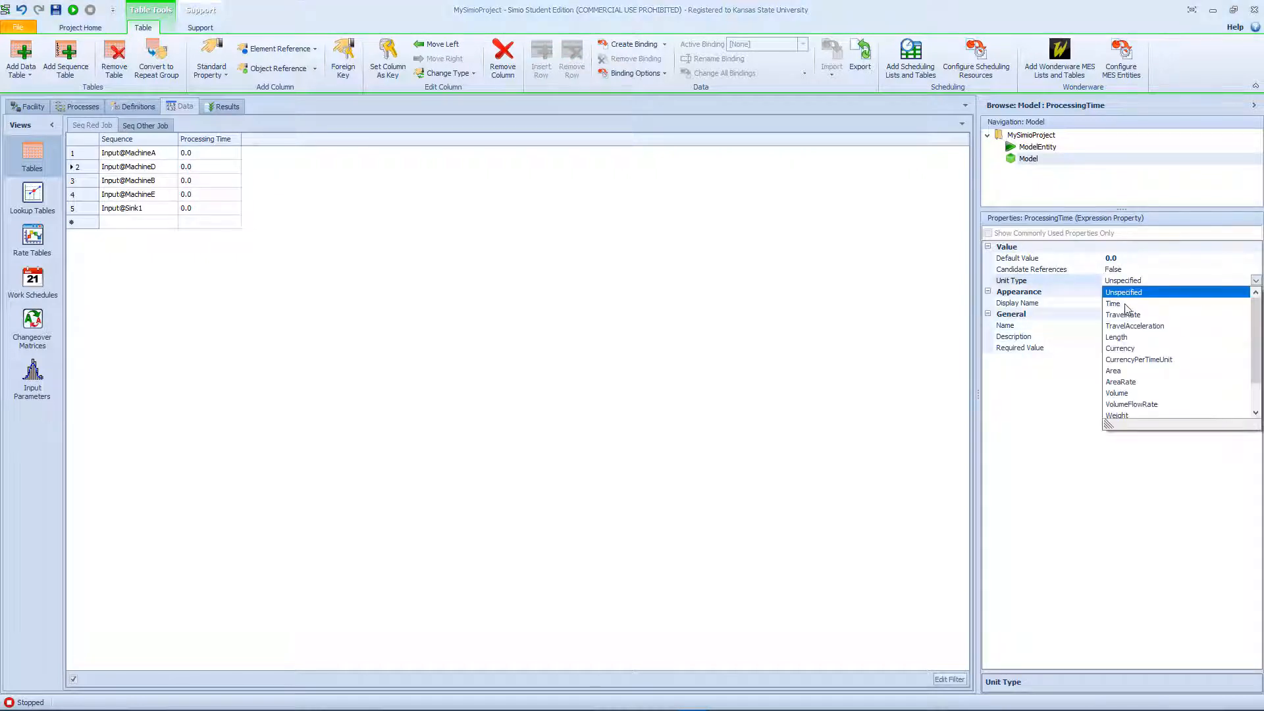
{"action": "left_click", "coordinate": [1128, 304]}
{"action": "left_click", "coordinate": [1154, 291]}
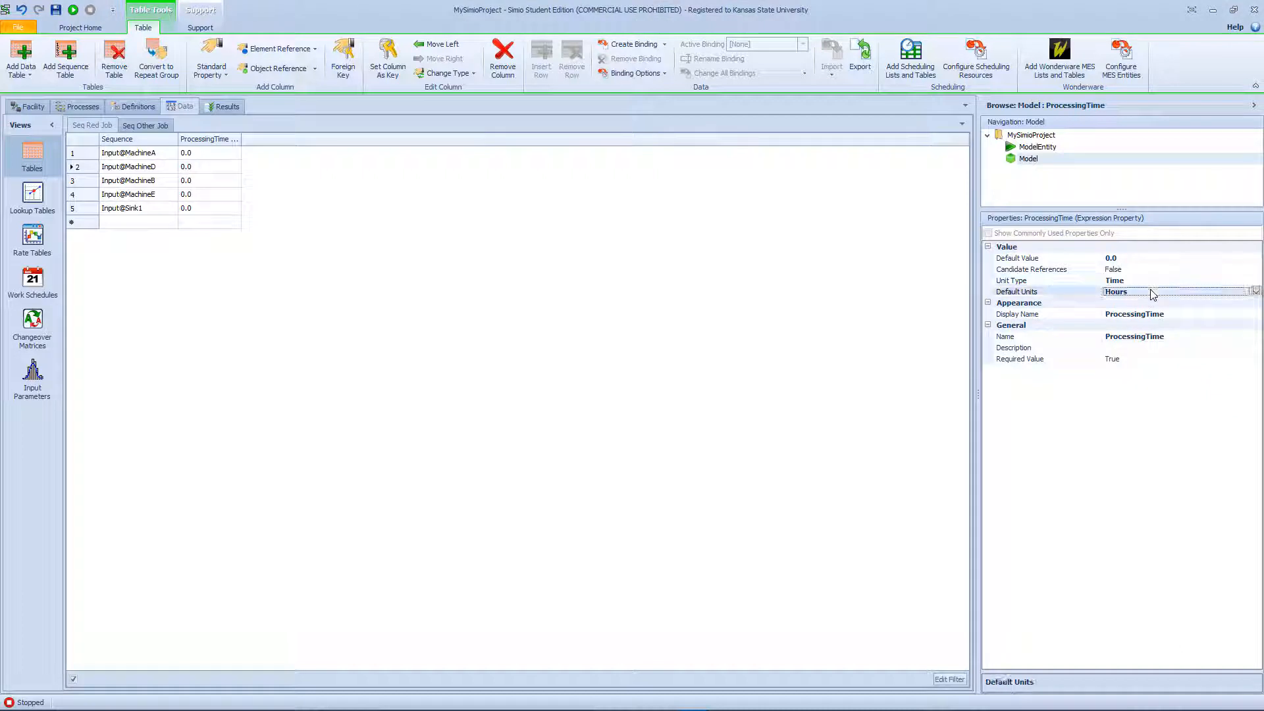
{"action": "left_click", "coordinate": [1256, 291]}
{"action": "left_click", "coordinate": [1133, 319]}
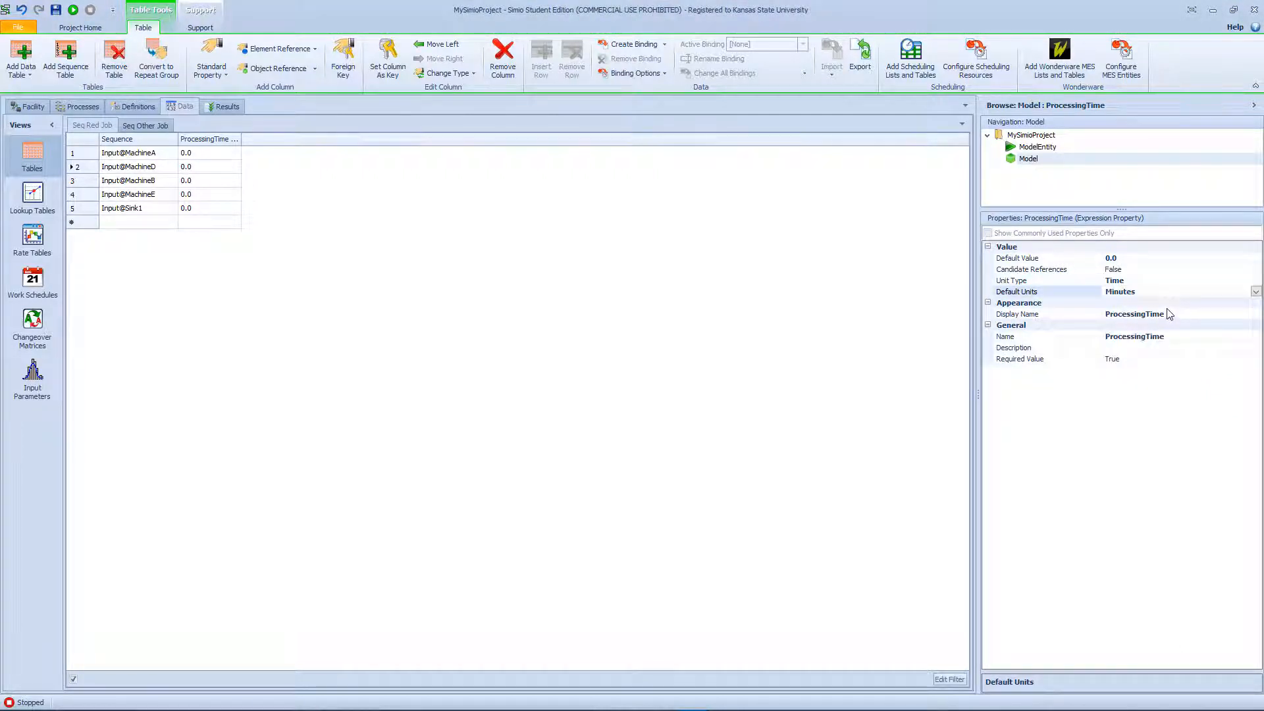
Step: Set the processing time of the Input@MachineA row to Random.Pert(6,7,9)
{"action": "left_click", "coordinate": [197, 158]}
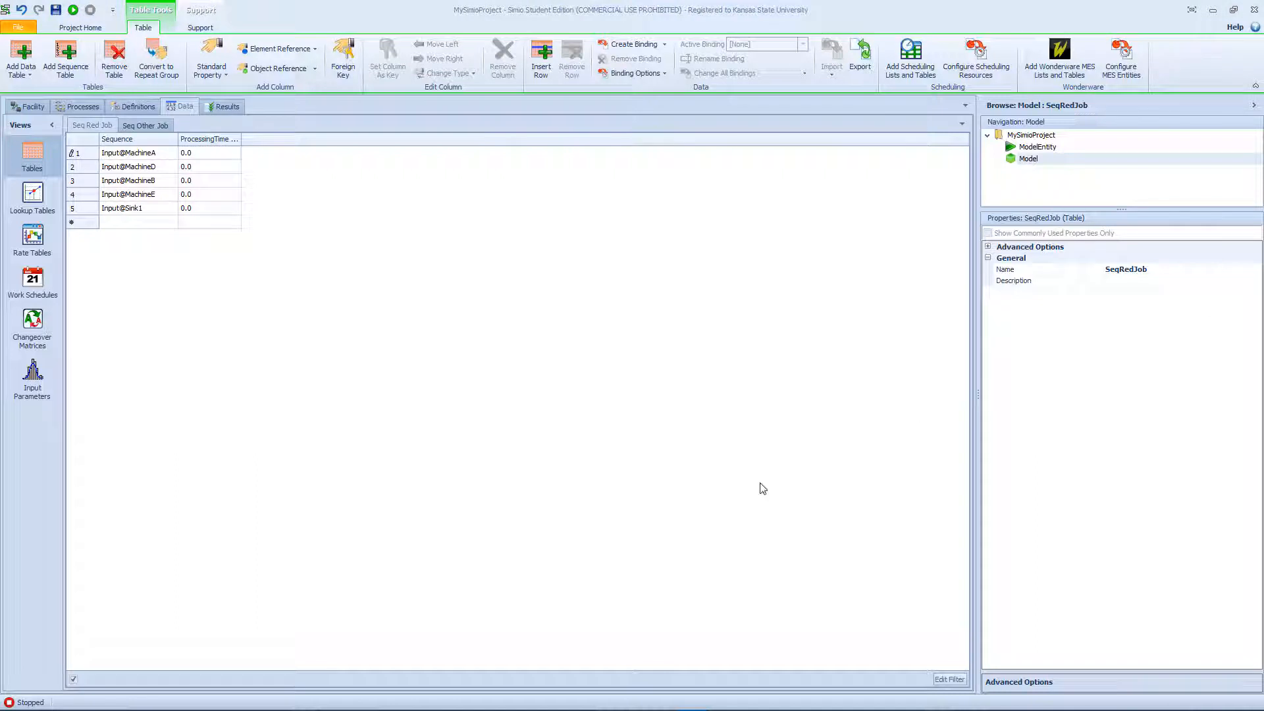
{"action": "left_click", "coordinate": [207, 157]}
{"action": "type", "text": "0"}
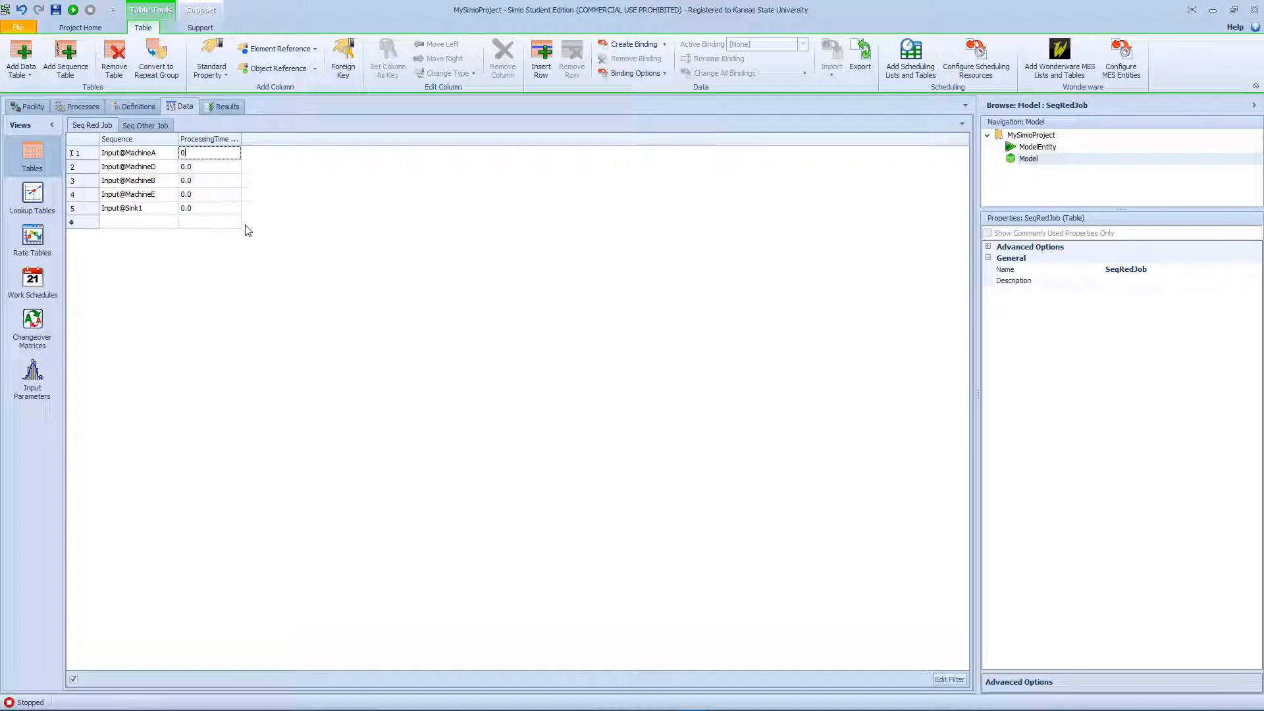
{"action": "type", "text": "Random"}
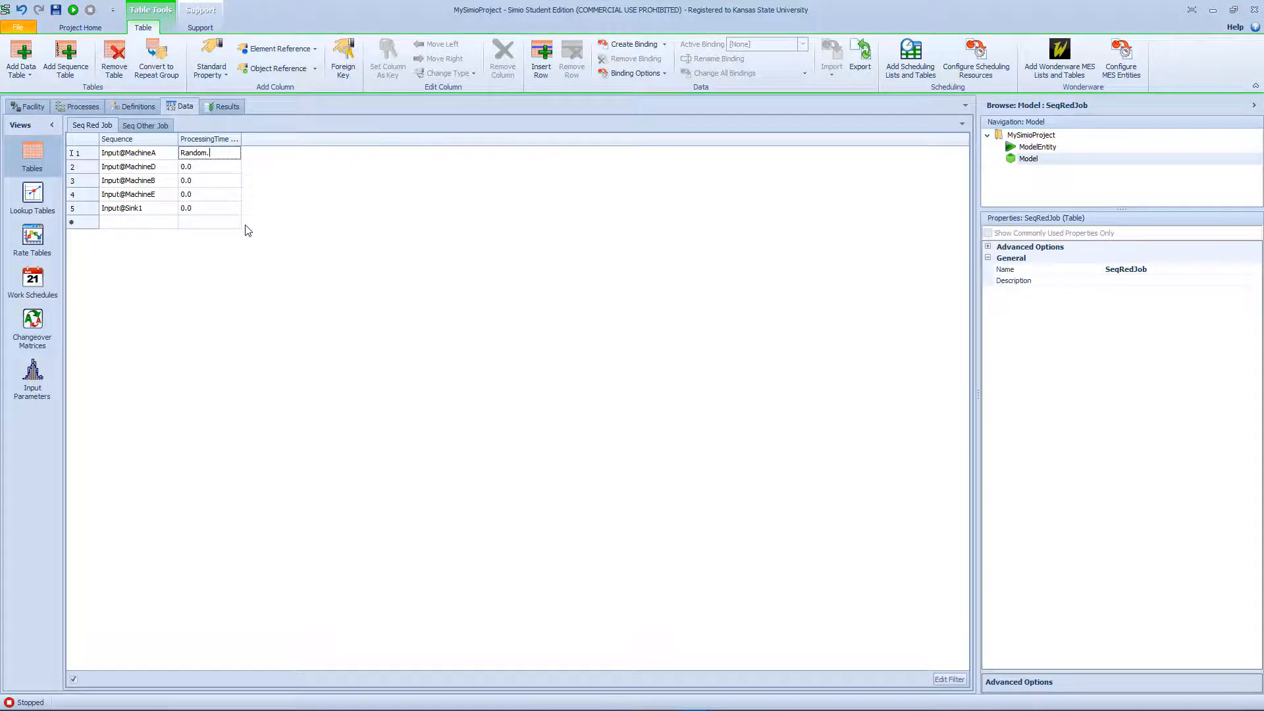
{"action": "type", "text": ".Pert(6,7,9)"}
{"action": "key", "text": "Return"}
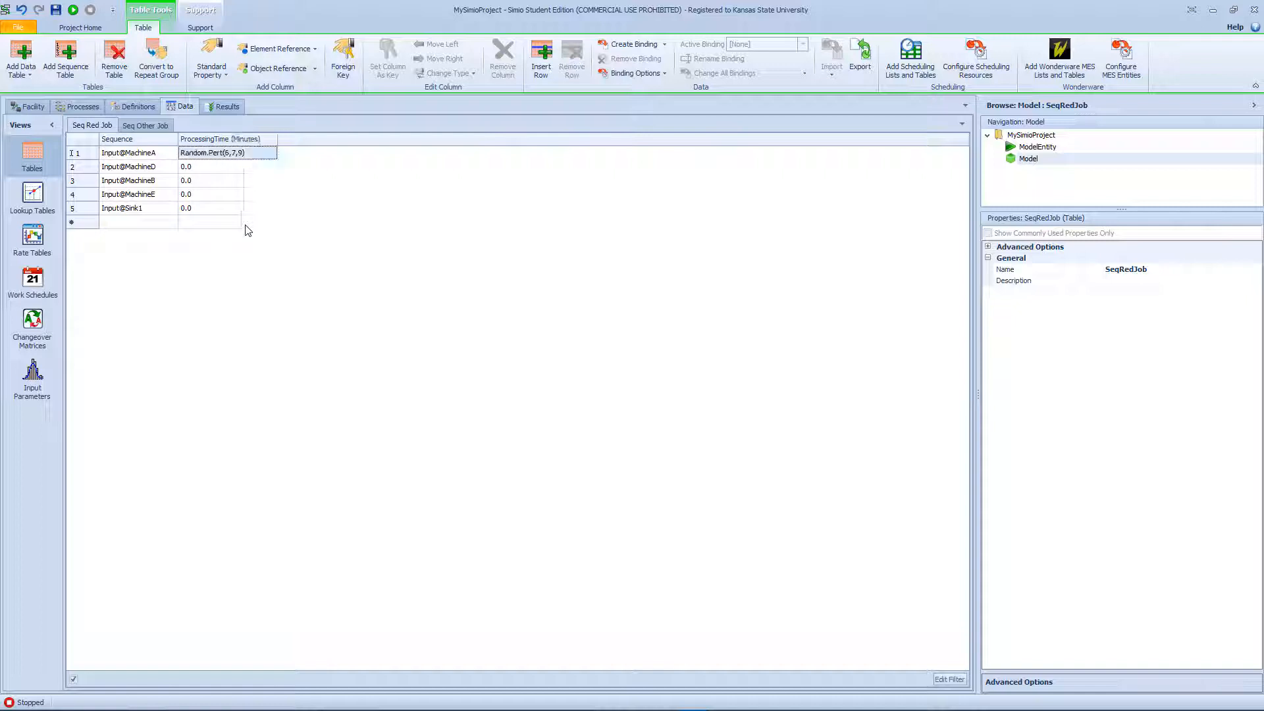
Step: Copy the Random.Pert(6,7,9) expression from the MachineA row to the processing times of the MachineD, MachineB and MachineE rows
{"action": "left_click", "coordinate": [248, 154]}
{"action": "key", "text": "ctrl+c"}
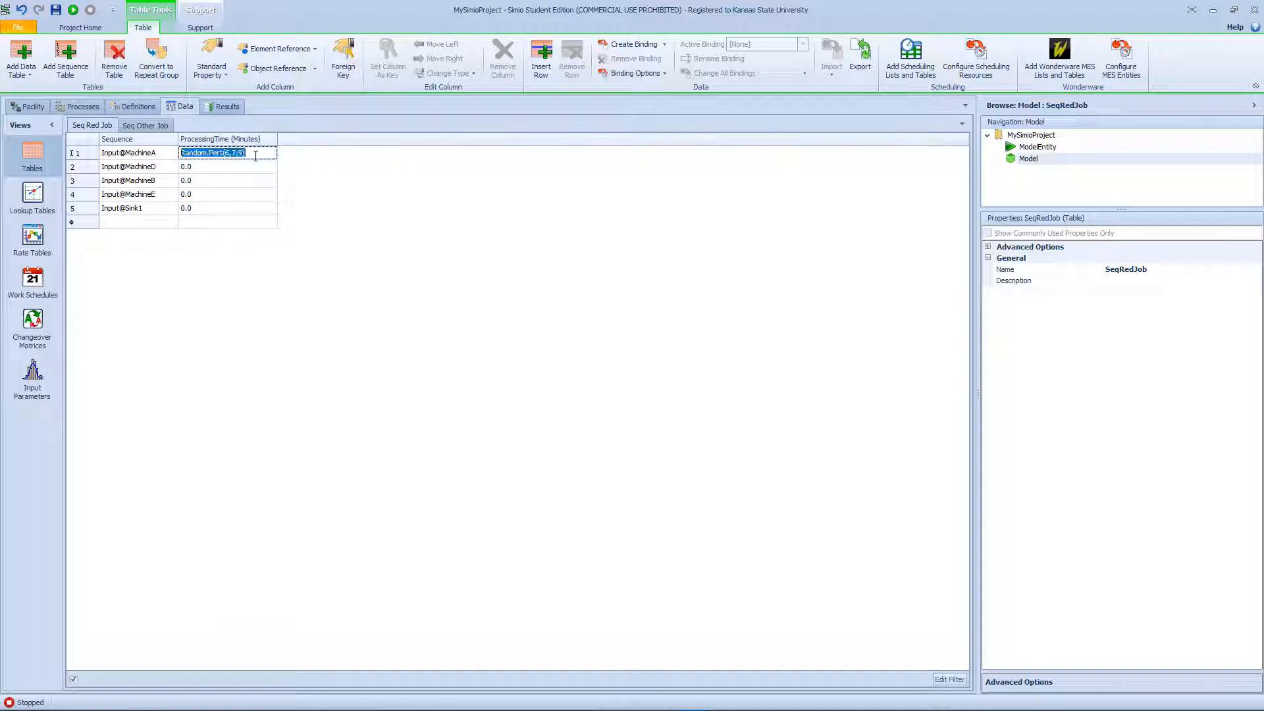
{"action": "left_click", "coordinate": [213, 169]}
{"action": "left_click", "coordinate": [214, 170]}
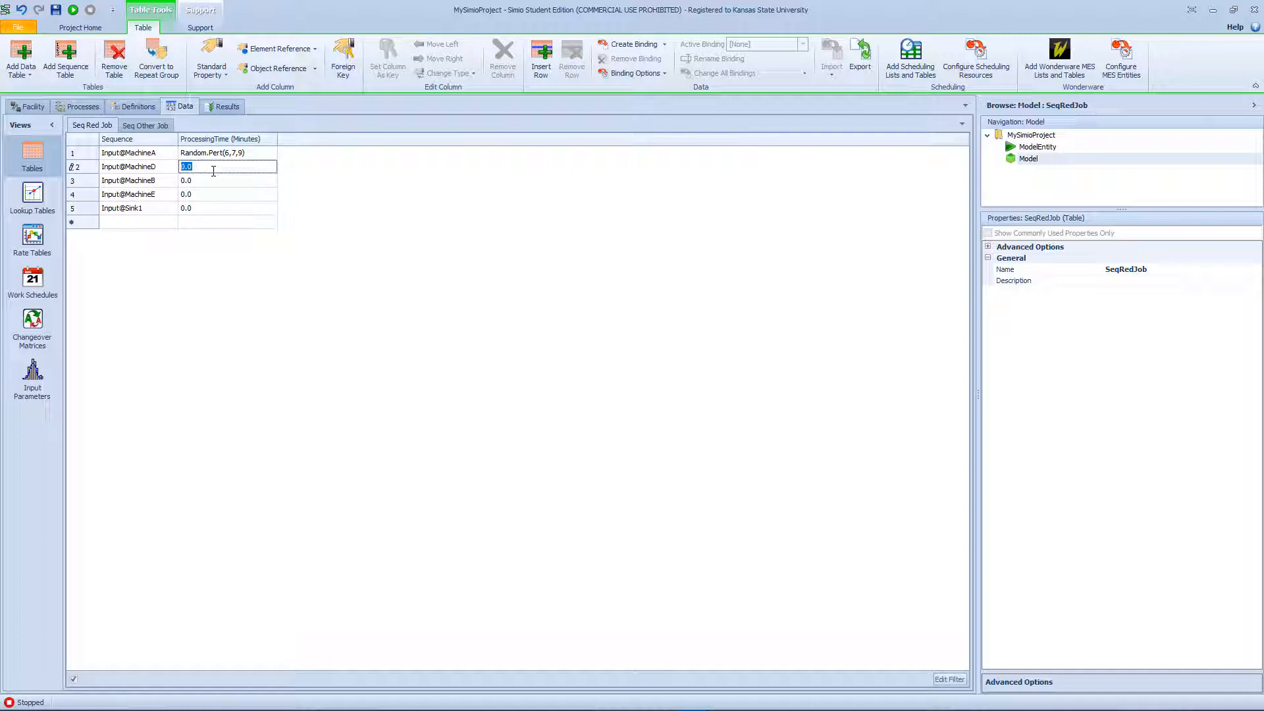
{"action": "key", "text": "ctrl+v"}
{"action": "left_click", "coordinate": [214, 181]}
{"action": "left_click", "coordinate": [214, 181]}
{"action": "key", "text": "ctrl+v"}
{"action": "left_click", "coordinate": [212, 195]}
{"action": "left_click", "coordinate": [212, 195]}
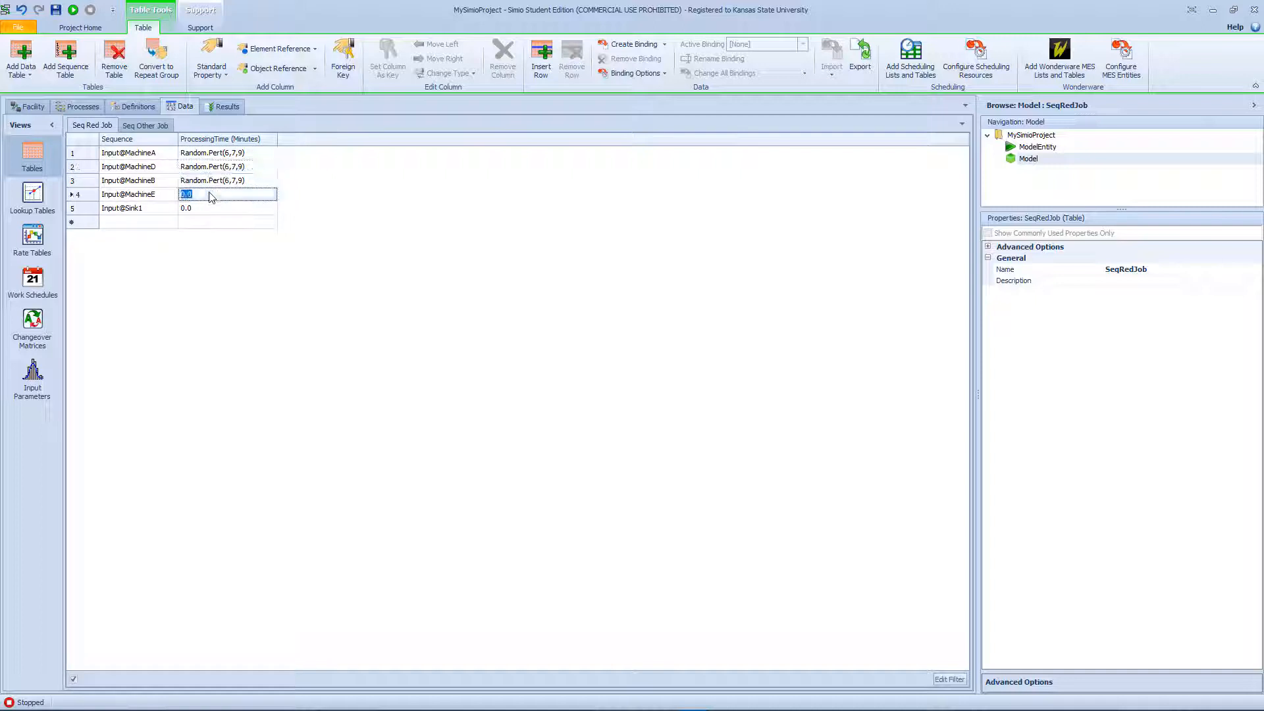
{"action": "key", "text": "ctrl+v"}
Step: Change the processing time of the Input@MachineD row to Random.Pert(4,9,12)
{"action": "left_click", "coordinate": [239, 168]}
{"action": "left_click", "coordinate": [239, 169]}
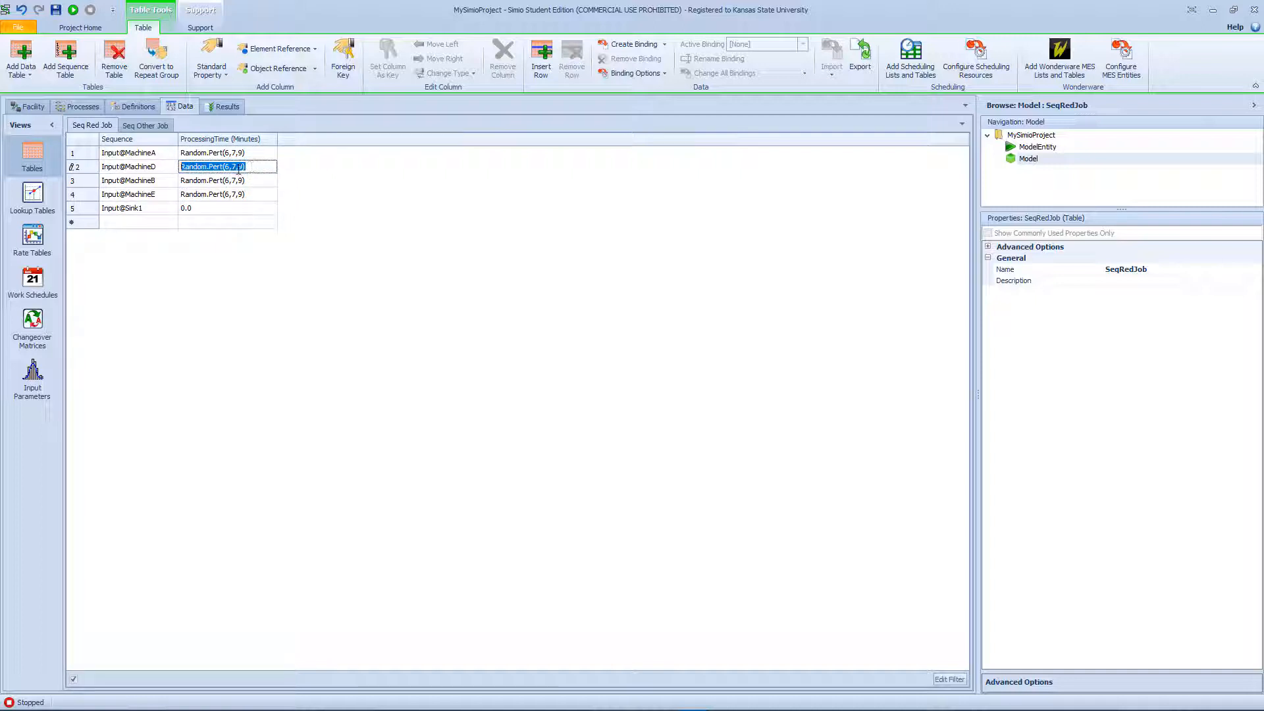
{"action": "double_click", "coordinate": [226, 167]}
{"action": "type", "text": "5,1"}
{"action": "type", "text": "2"}
{"action": "key", "text": "Return"}
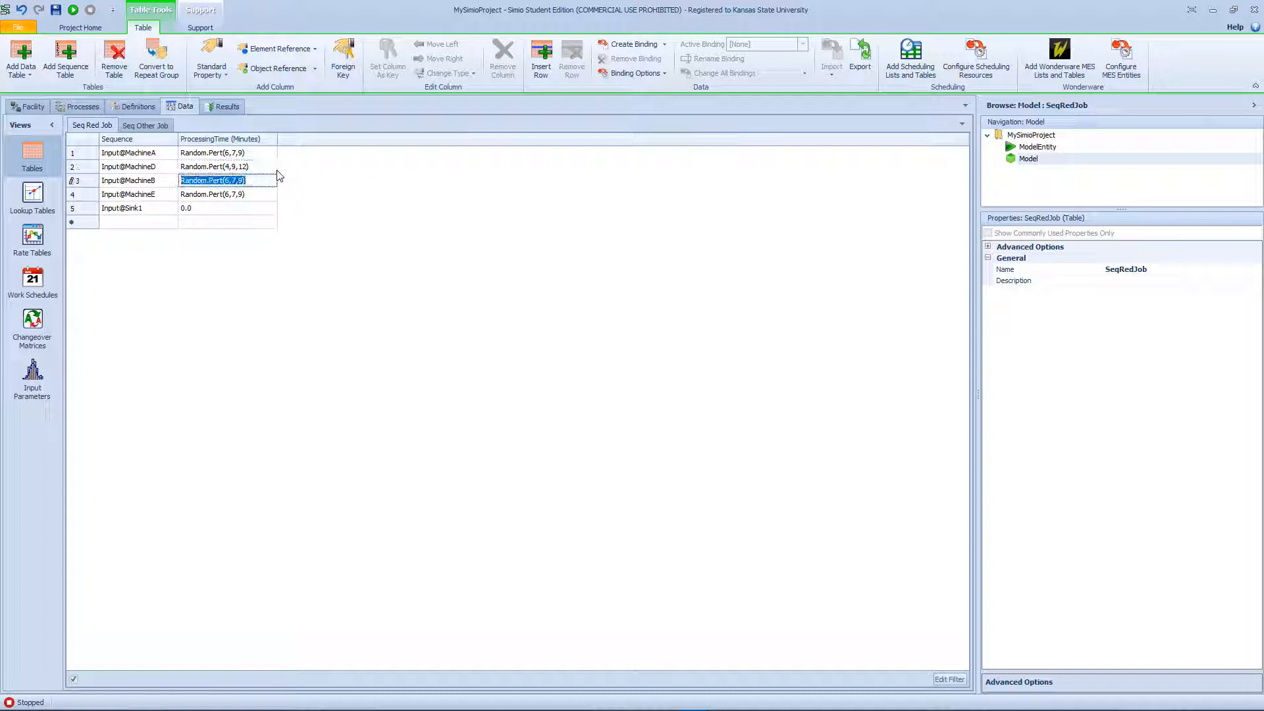
Step: Change the processing time of the Input@MachineB row to Random.Pert(4,5,9)
{"action": "key", "text": "shift+Tab"}
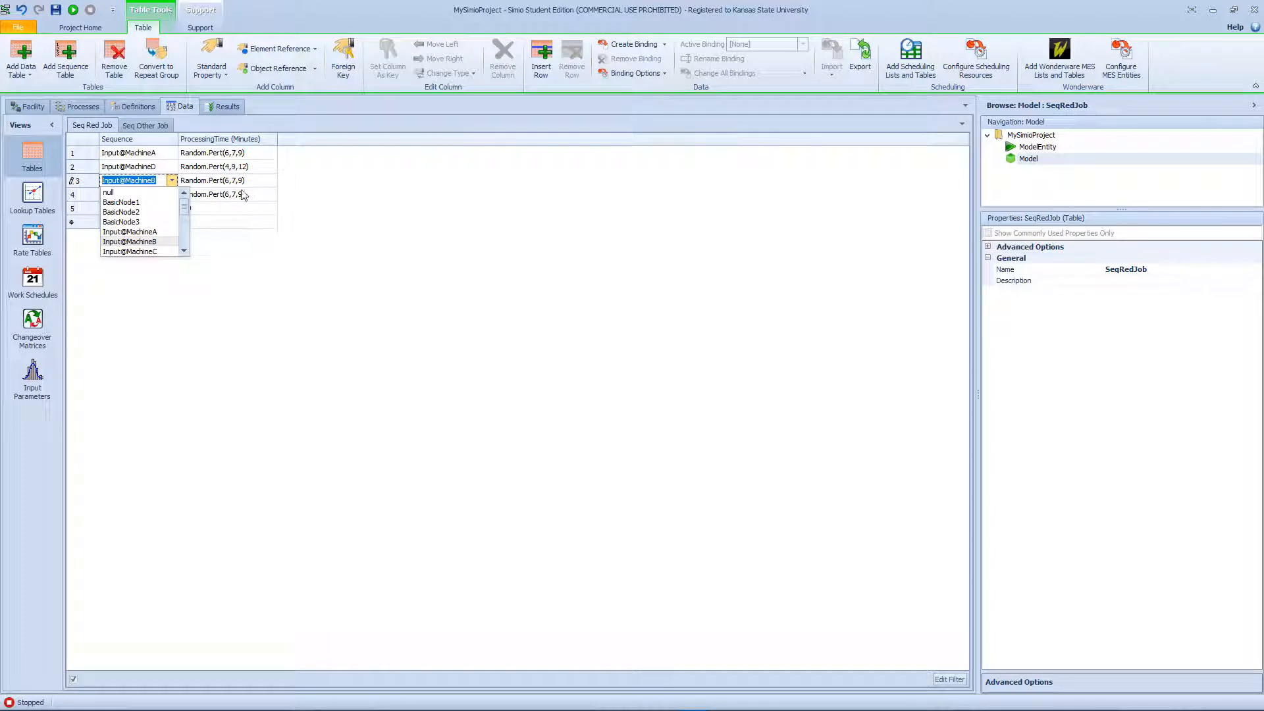
{"action": "key", "text": "Tab"}
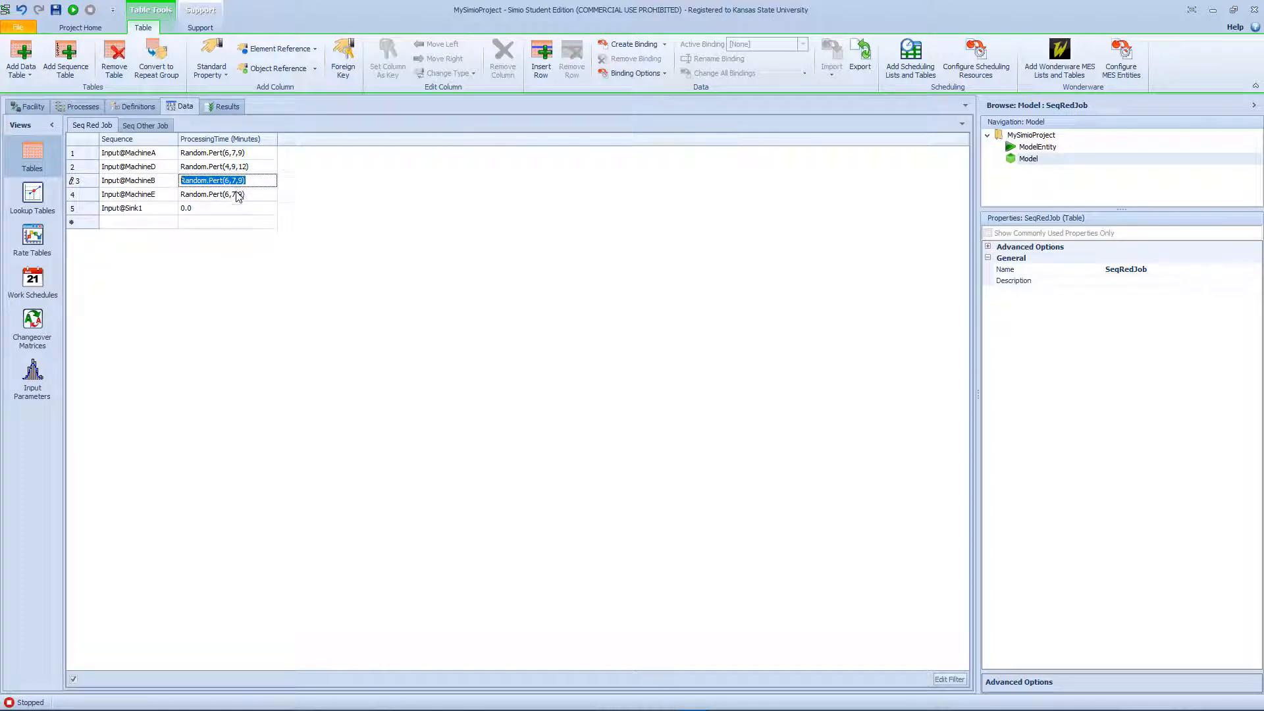
{"action": "left_click", "coordinate": [235, 180]}
{"action": "key", "text": "BackSpace"}
{"action": "type", "text": "4,5,9)"}
{"action": "key", "text": "Delete"}
{"action": "key", "text": "Delete"}
{"action": "key", "text": "Delete"}
{"action": "key", "text": "Delete"}
{"action": "key", "text": "Delete"}
{"action": "key", "text": "Return"}
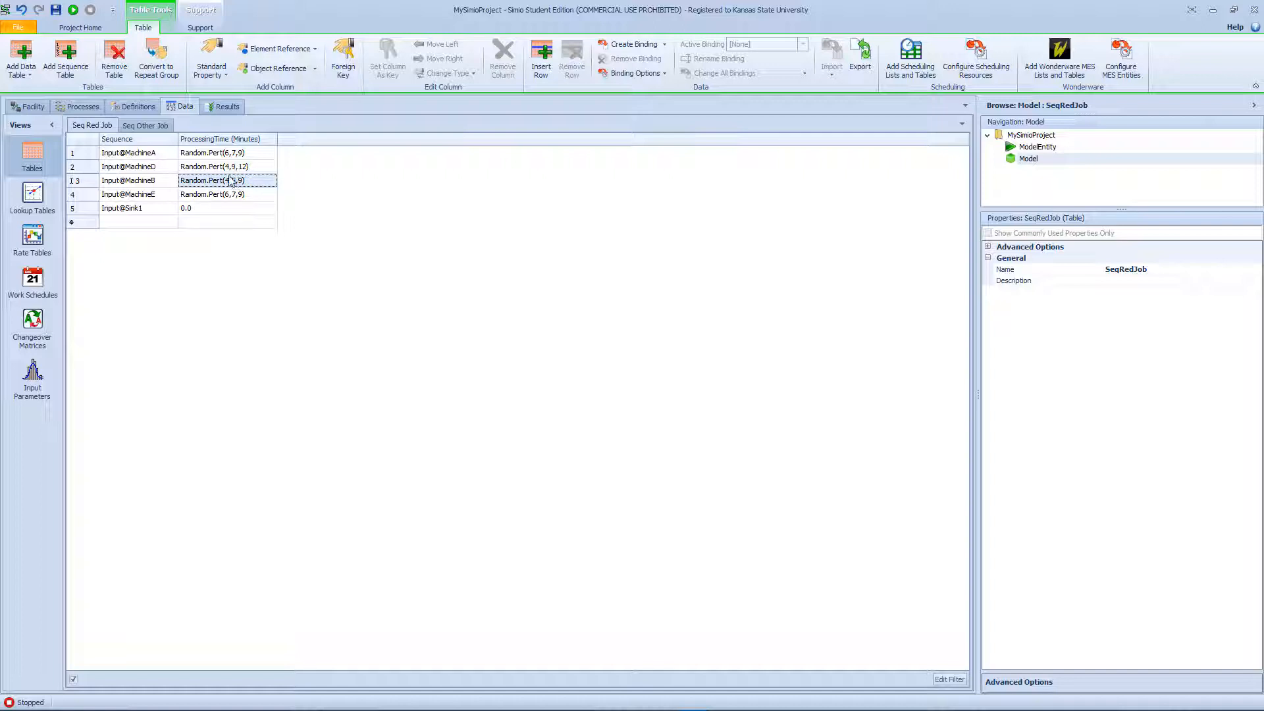
Step: Rename the SeqOtherJob sequence table as SeqJob1
{"action": "left_click", "coordinate": [161, 126]}
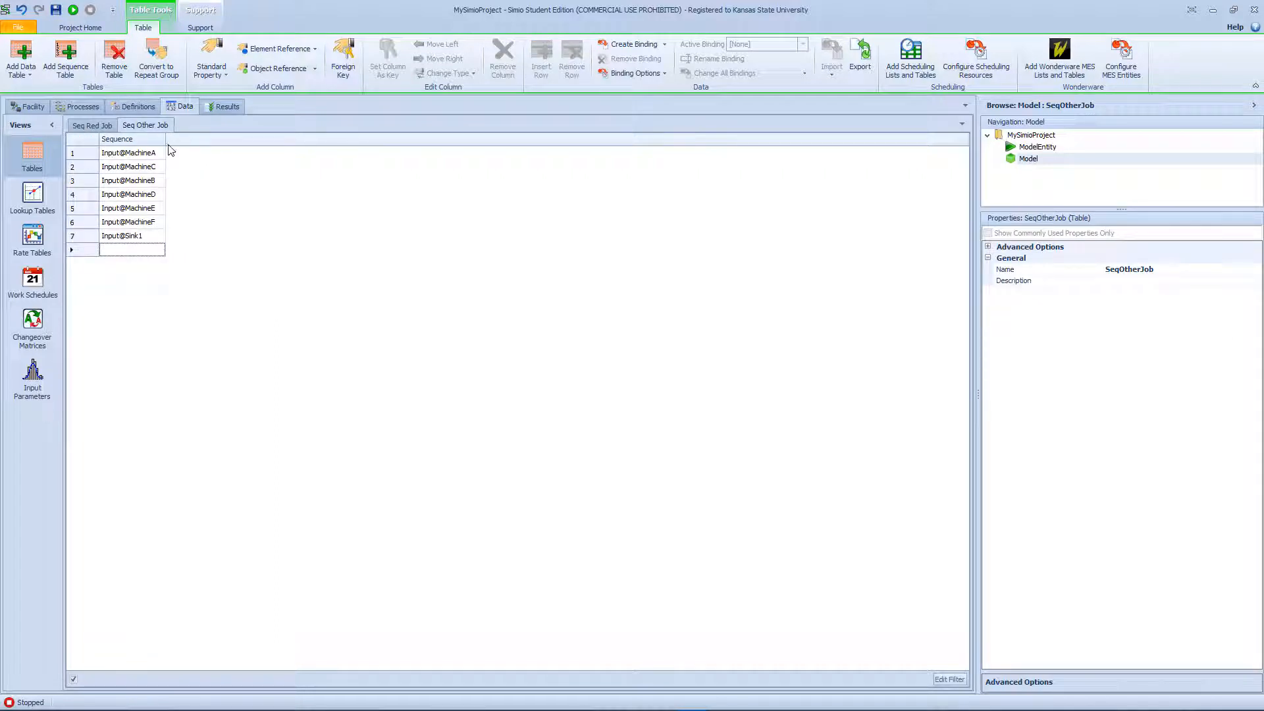
{"action": "left_click", "coordinate": [1164, 270]}
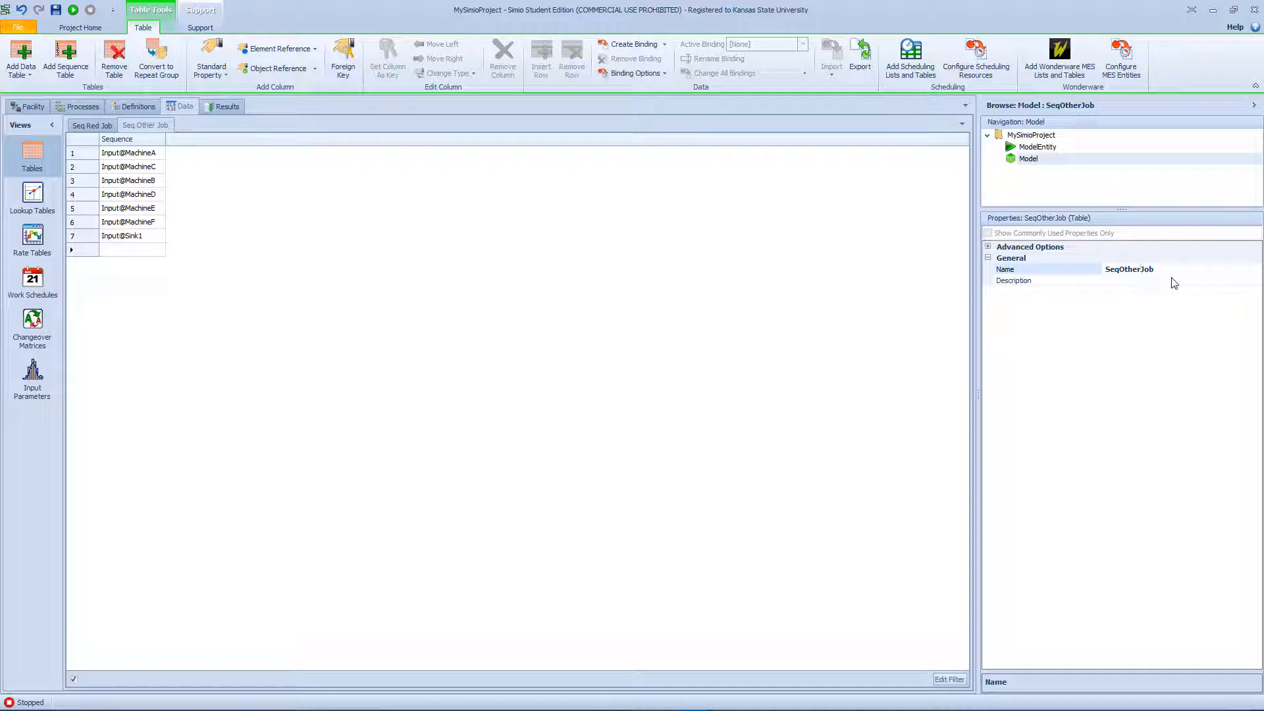
{"action": "key", "text": "BackSpace"}
{"action": "key", "text": "BackSpace"}
{"action": "key", "text": "BackSpace"}
{"action": "key", "text": "BackSpace"}
{"action": "key", "text": "BackSpace"}
{"action": "type", "text": "1"}
{"action": "key", "text": "Return"}
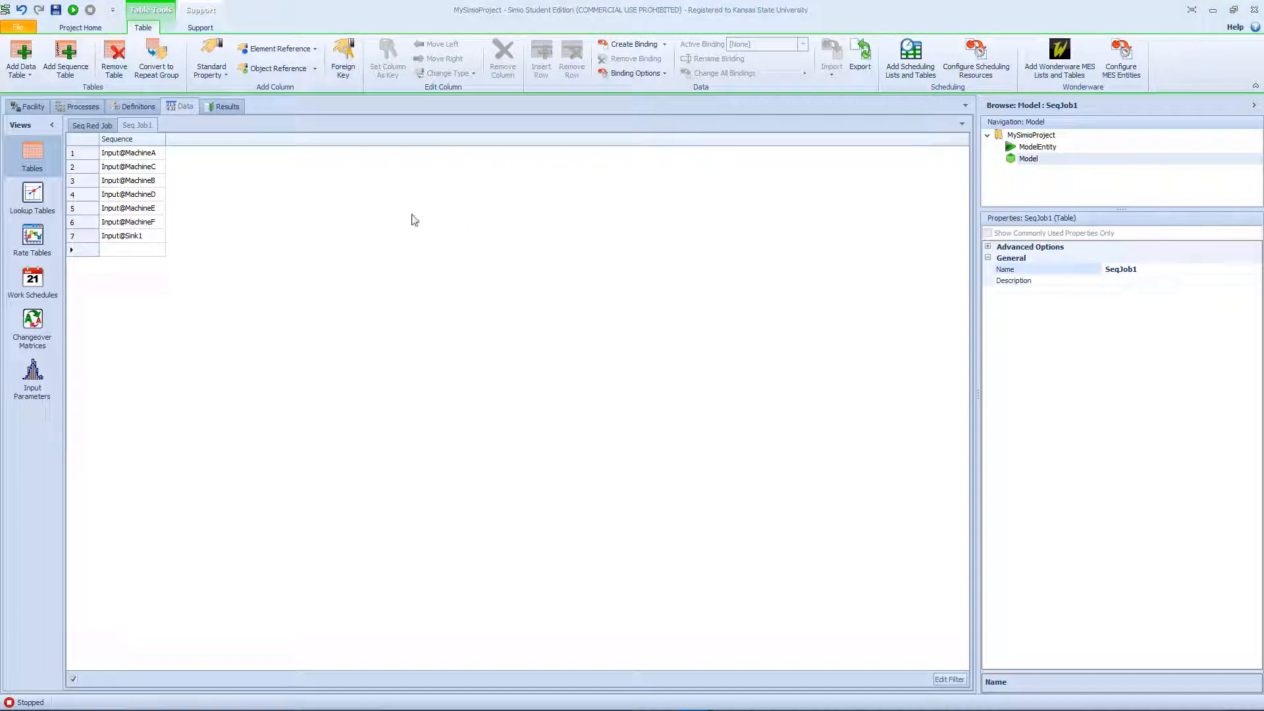
Step: Set the first destination in the Seq Job1 table to Input@MachineB
{"action": "left_click", "coordinate": [160, 153]}
{"action": "left_click", "coordinate": [159, 153]}
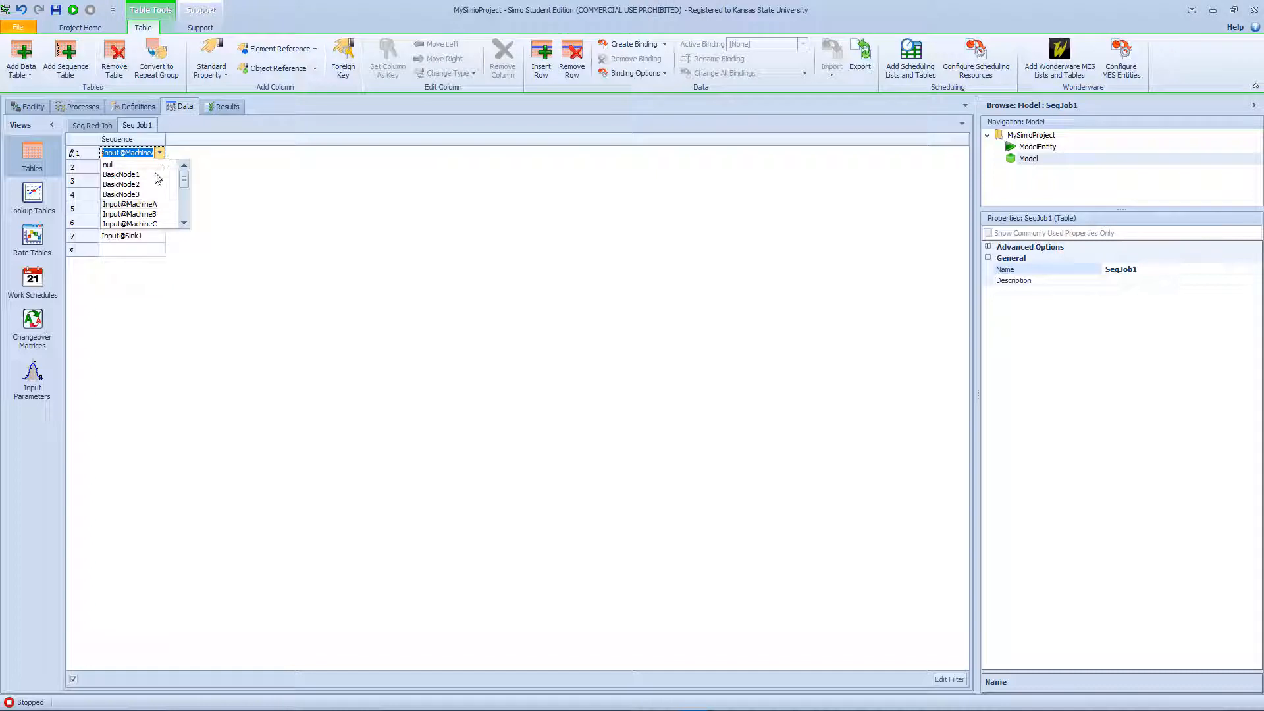
{"action": "left_click", "coordinate": [161, 214]}
{"action": "left_click", "coordinate": [160, 166]}
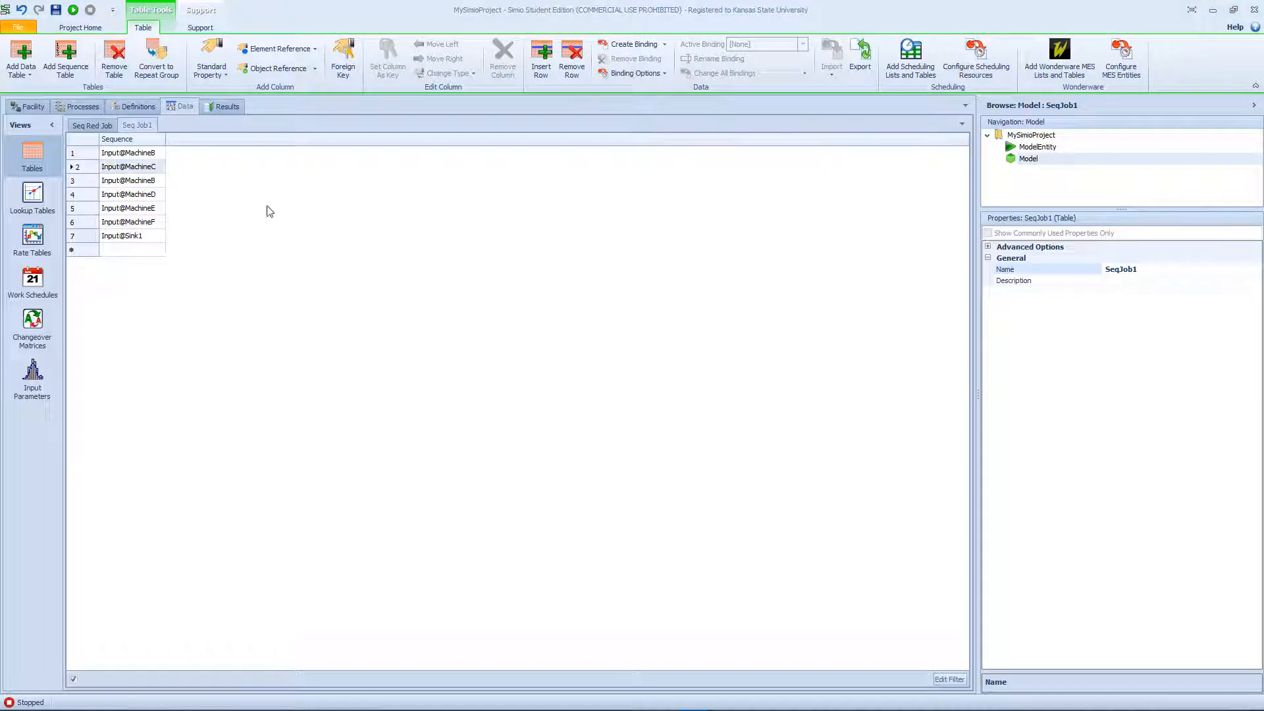
Step: Set the third destination in the Seq Job1 table to Output@MachineE
{"action": "left_click", "coordinate": [158, 181]}
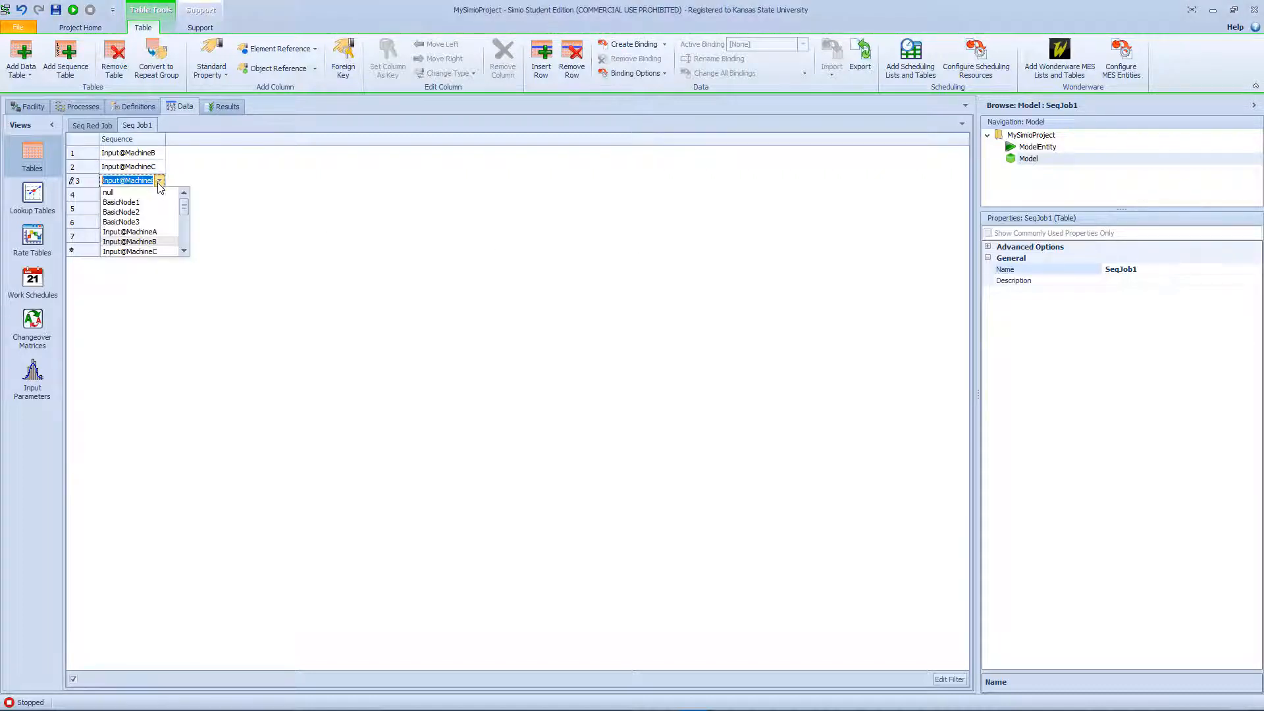
{"action": "scroll", "coordinate": [161, 230], "scroll_direction": "down", "scroll_amount": 3}
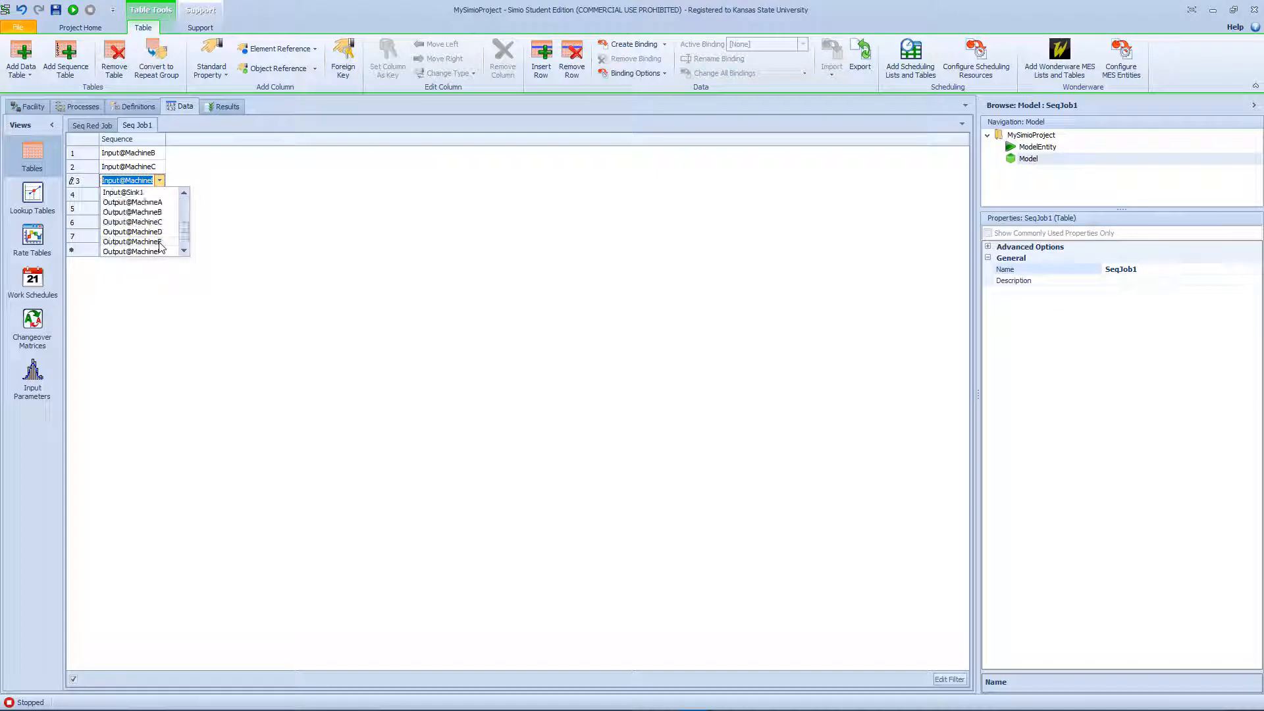
{"action": "left_click", "coordinate": [161, 241]}
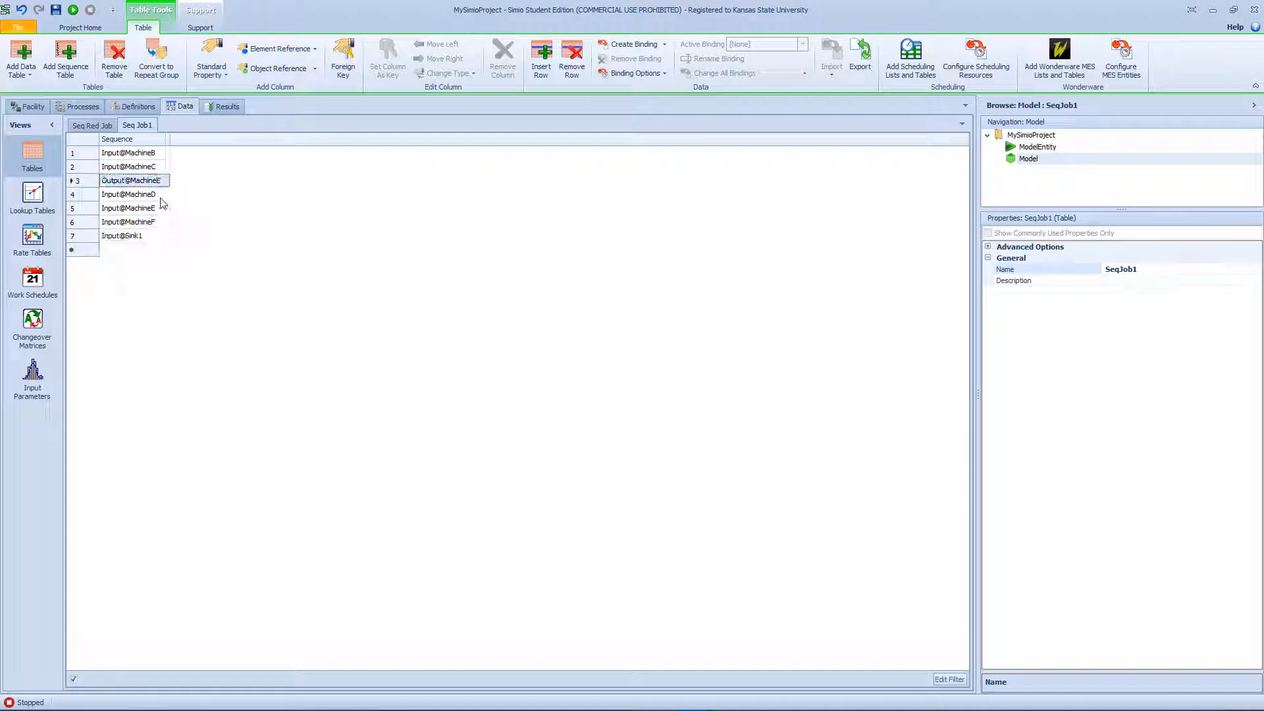
Step: Set the fourth destination in the Seq Job1 table to Output@MachineF
{"action": "left_click", "coordinate": [161, 198]}
{"action": "scroll", "coordinate": [163, 224], "scroll_direction": "down", "scroll_amount": 4}
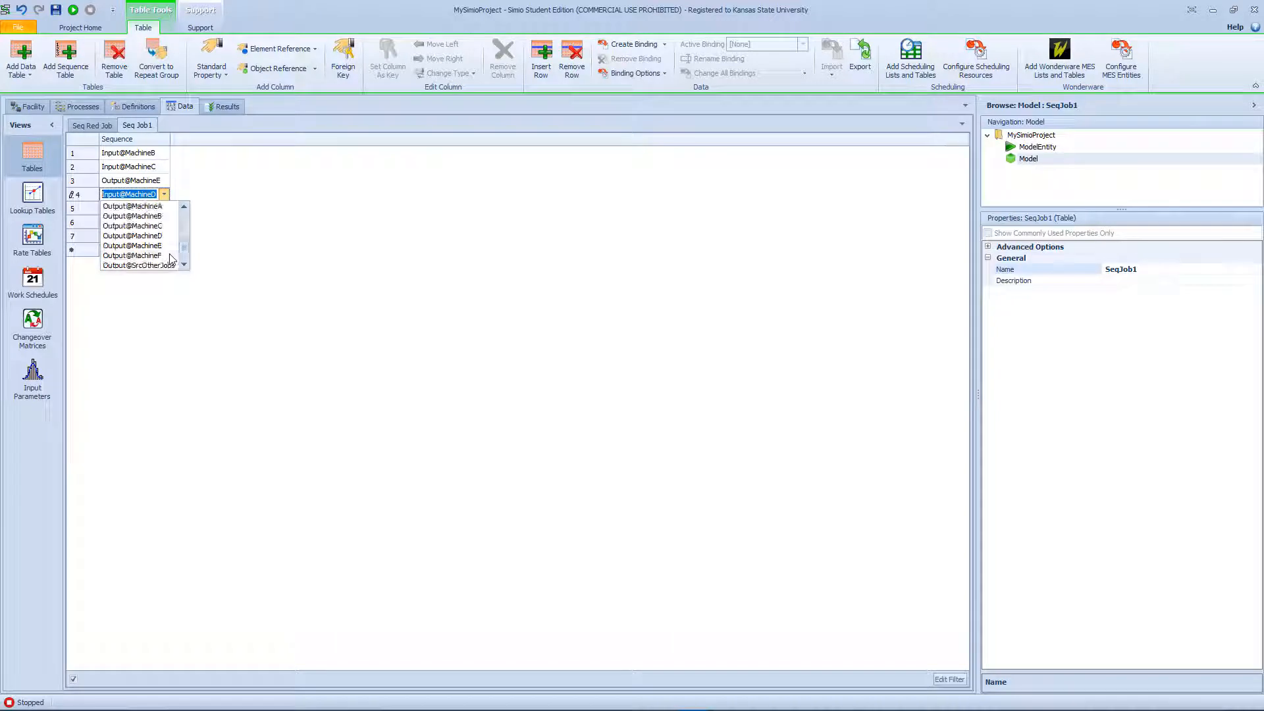
{"action": "left_click", "coordinate": [166, 255]}
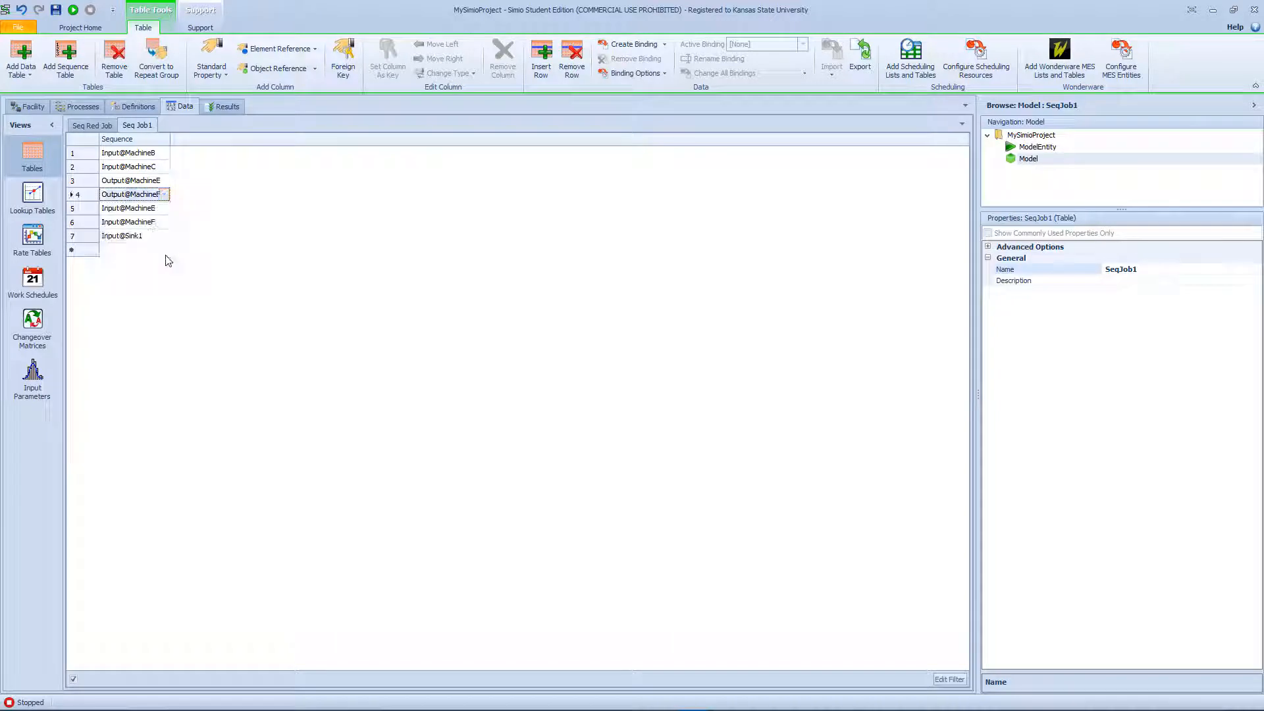
Step: Remove the Input@MachineE and Input@MachineF rows from the Seq Job1 table
{"action": "left_click", "coordinate": [89, 209]}
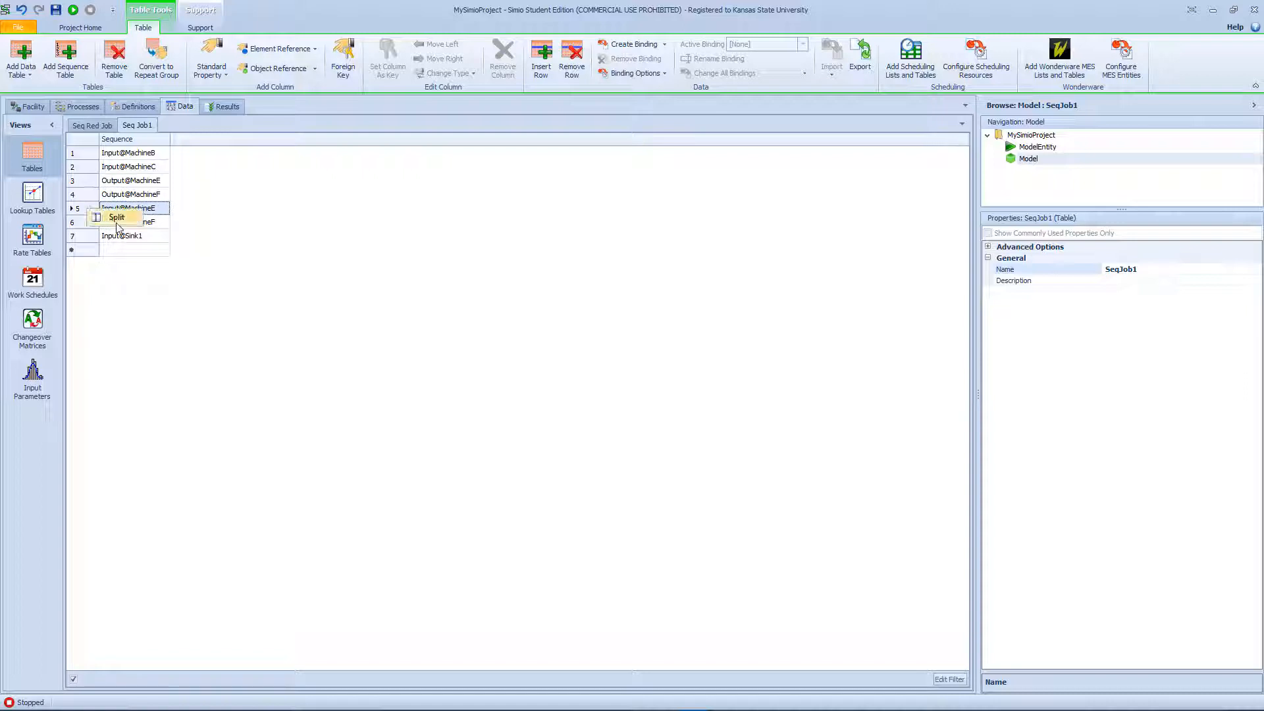
{"action": "left_click", "coordinate": [570, 51]}
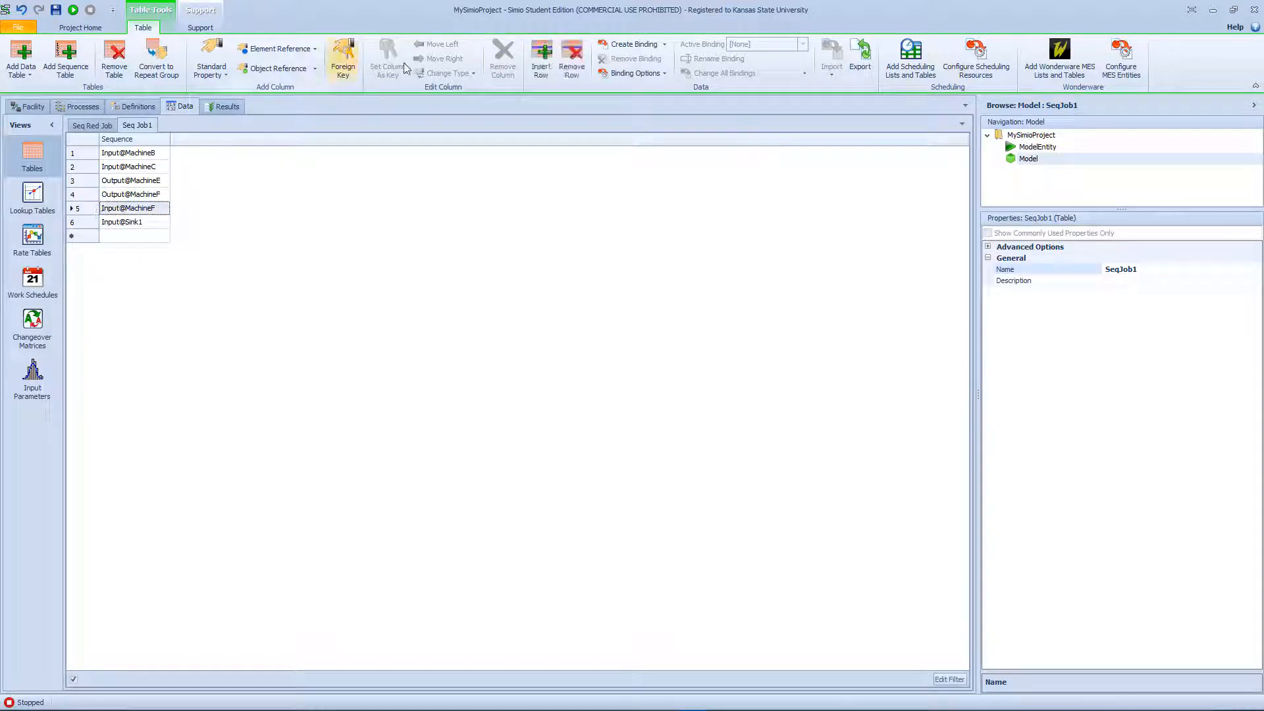
{"action": "left_click", "coordinate": [571, 56]}
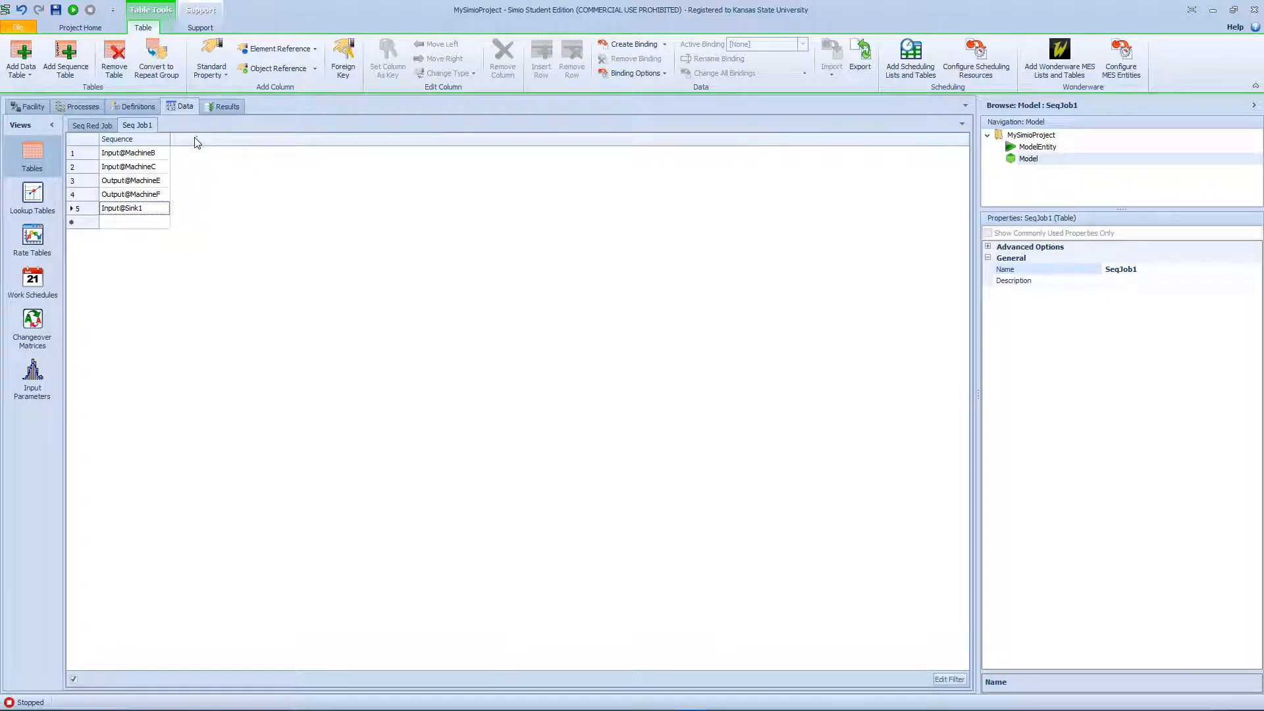
Step: Add an Expression property column named ProcessingTime to the Seq Job1 table
{"action": "left_click", "coordinate": [211, 70]}
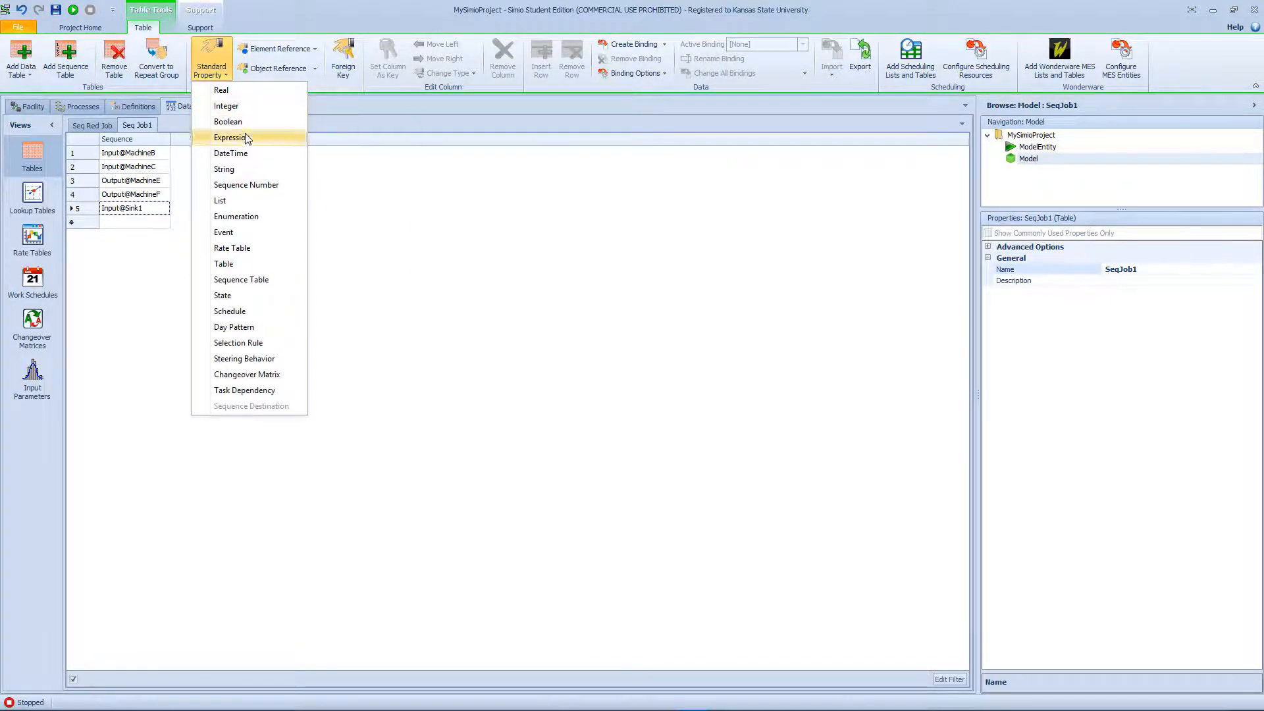
{"action": "left_click", "coordinate": [243, 137]}
{"action": "left_click", "coordinate": [1184, 325]}
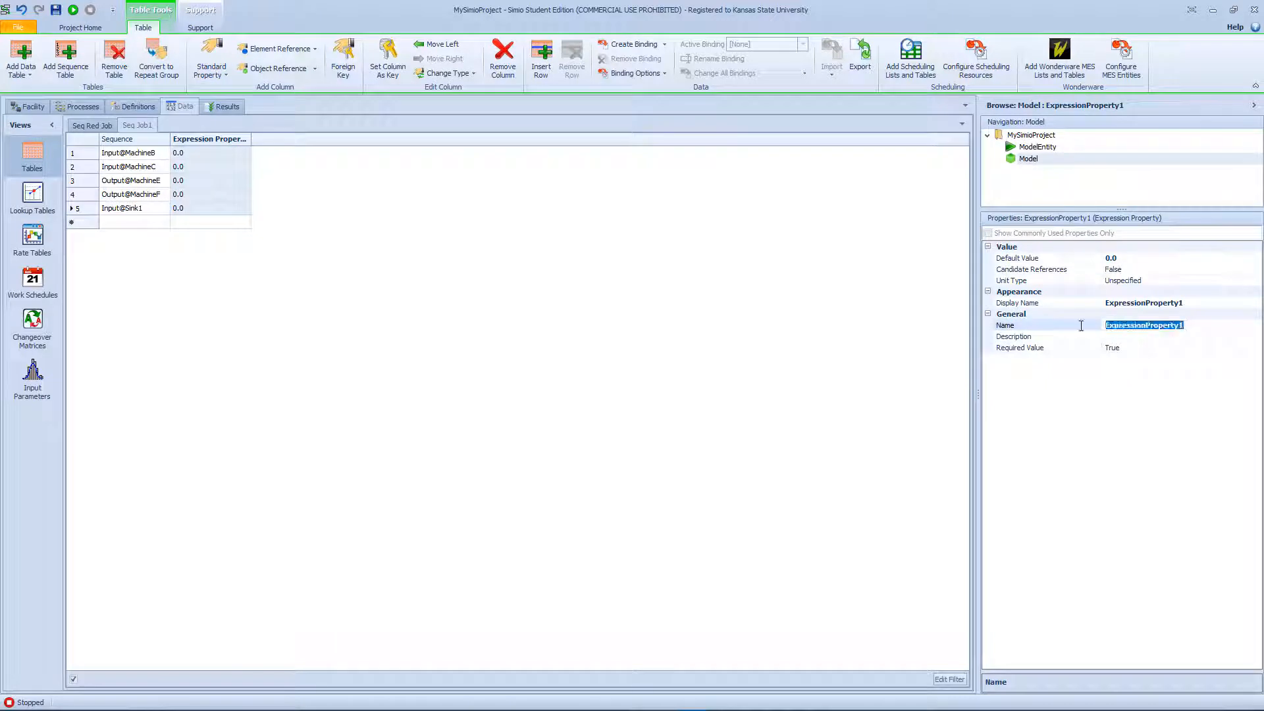
{"action": "type", "text": "ProcessingTime"}
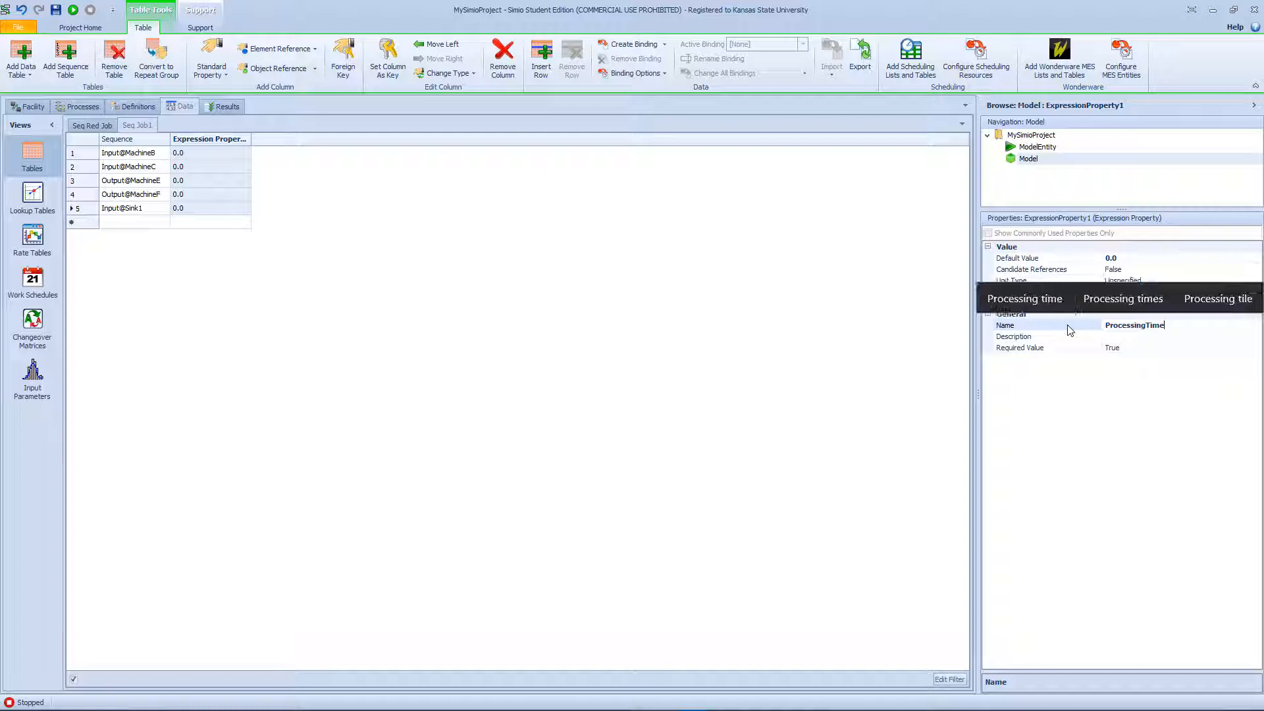
{"action": "key", "text": "Return"}
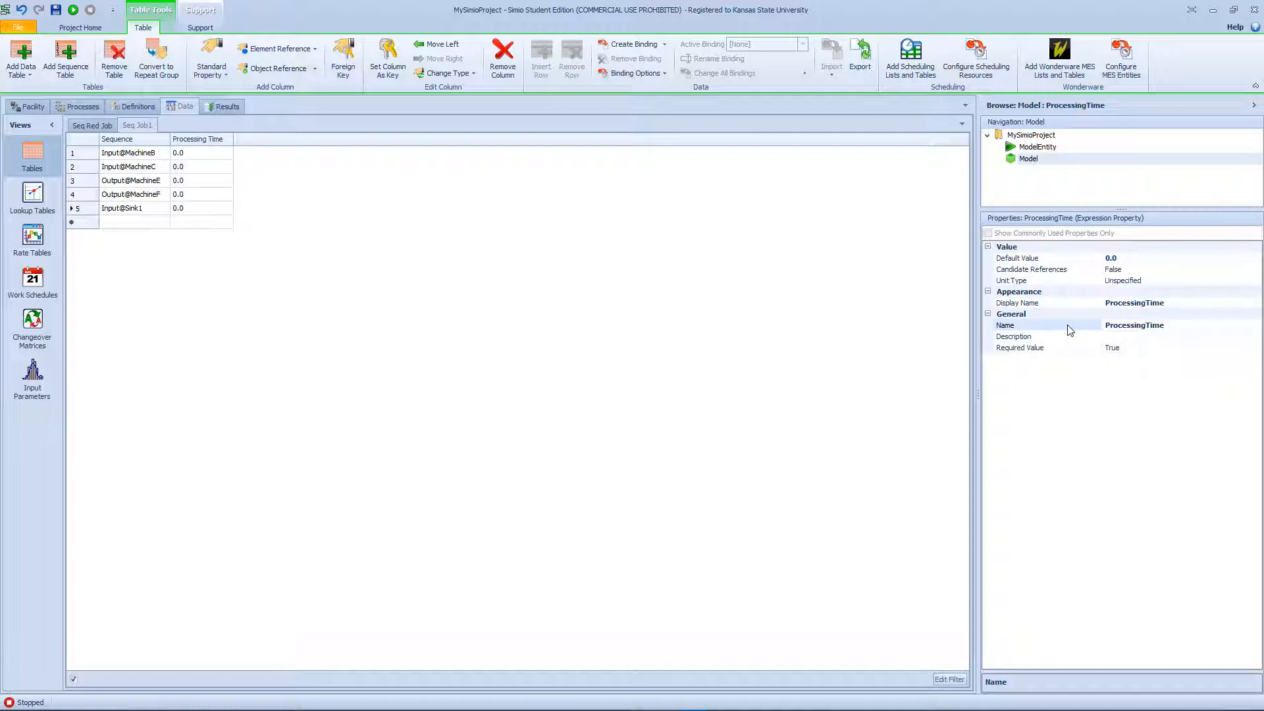
Step: Set the ProcessingTime column's unit type to Time with Minutes as the default units
{"action": "left_click", "coordinate": [1252, 280]}
{"action": "left_click", "coordinate": [1255, 280]}
{"action": "left_click", "coordinate": [1131, 305]}
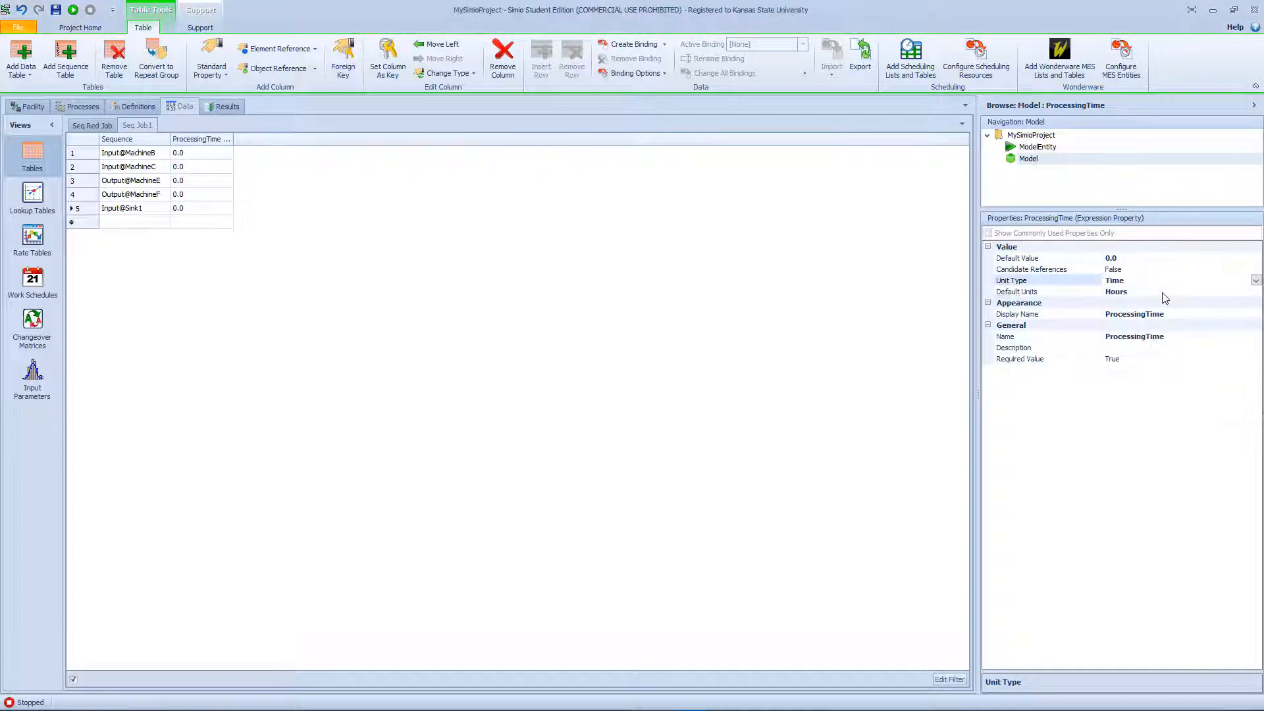
{"action": "left_click", "coordinate": [1255, 292]}
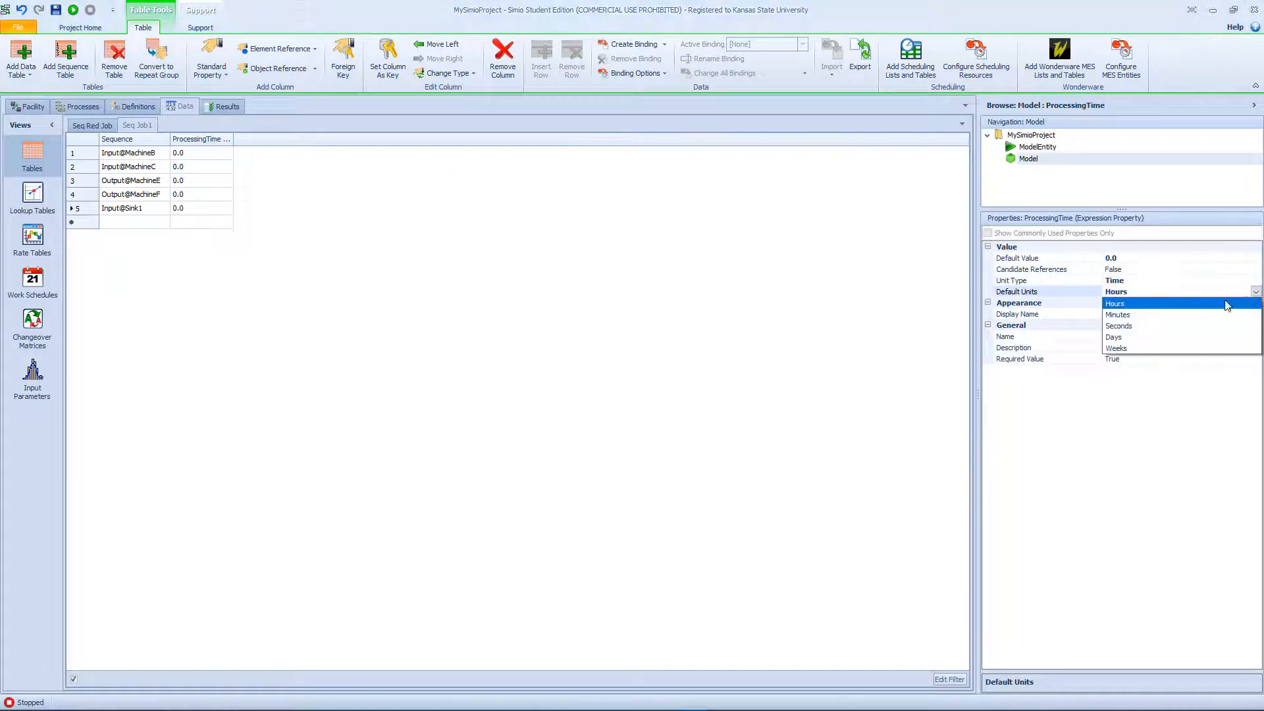
{"action": "left_click", "coordinate": [1128, 315]}
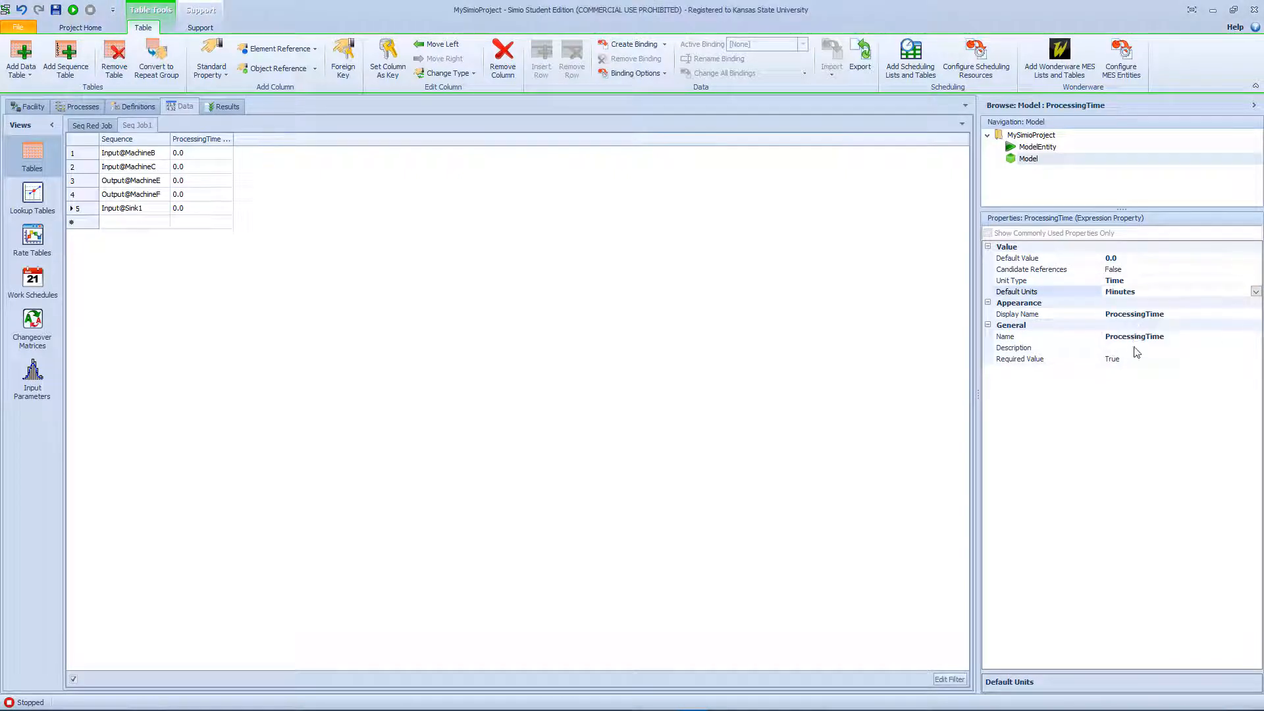
Step: Set the processing time of the Input@MachineB row to Random.Pert(2,4,6) in the Seq Job1 table
{"action": "left_click", "coordinate": [200, 157]}
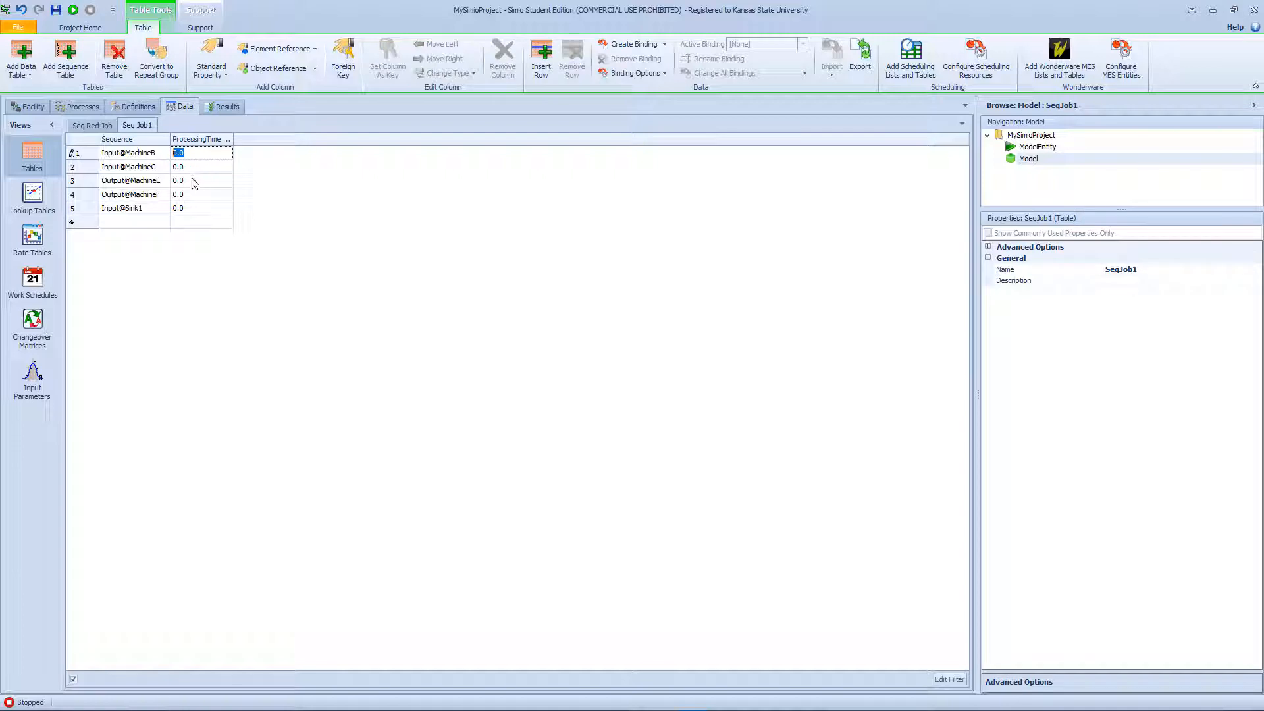
{"action": "type", "text": "Randome"}
{"action": "key", "text": "BackSpace"}
{"action": "type", "text": ".Pert"}
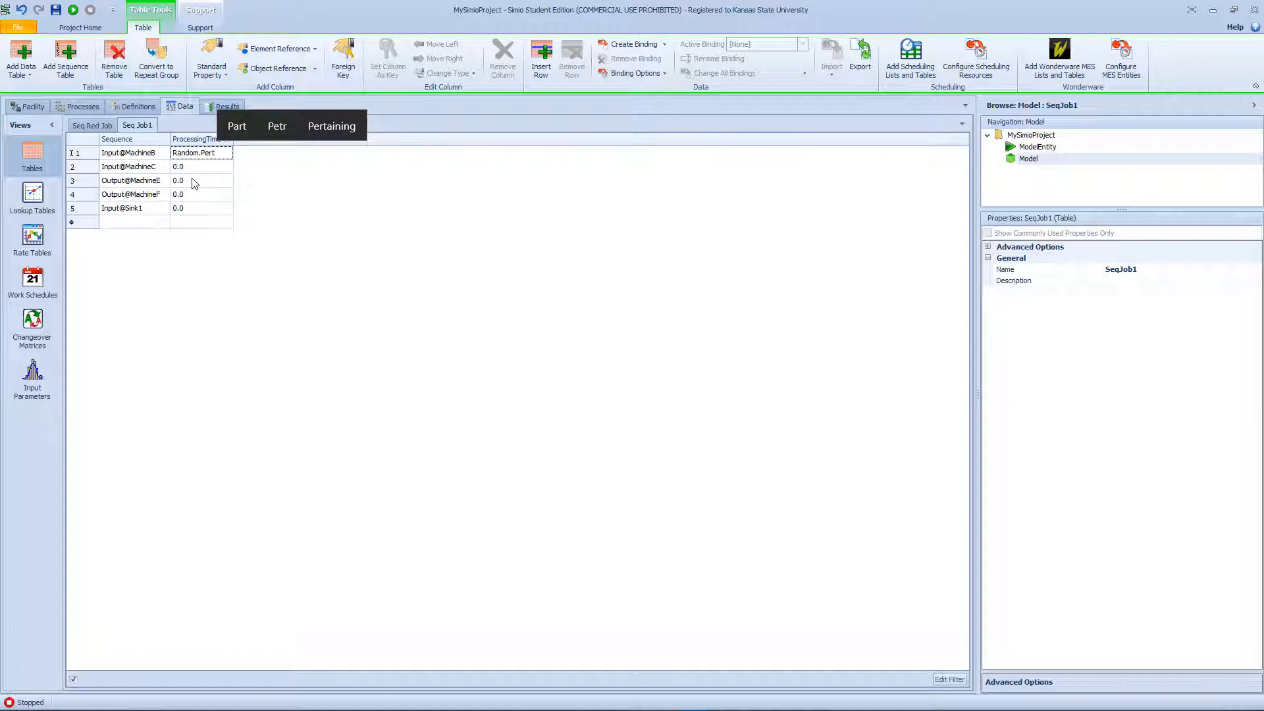
{"action": "type", "text": "(2,4,6)"}
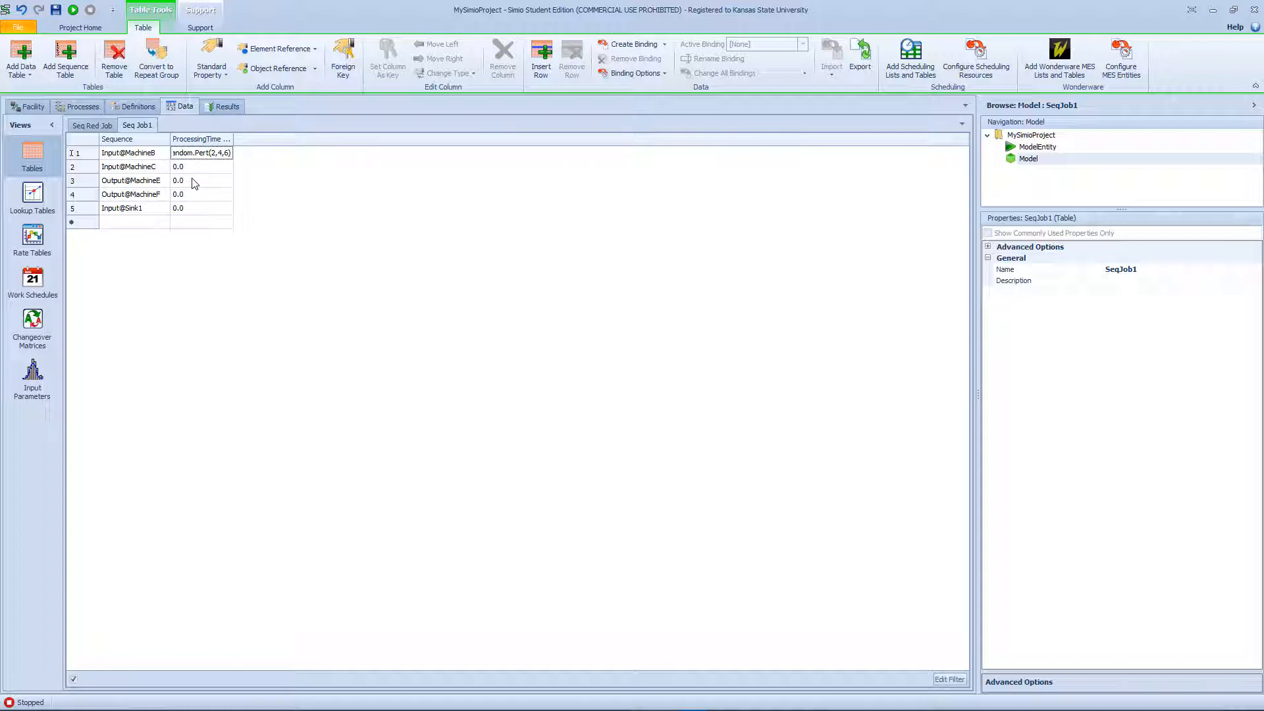
Step: Copy the Random.Pert(2,4,6) expression into the processing times of the Input@MachineC, Output@MachineE and Output@MachineF rows
{"action": "key", "text": "shift+Left"}
{"action": "key", "text": "shift+Left"}
{"action": "key", "text": "shift+Left"}
{"action": "key", "text": "shift+Left"}
{"action": "key", "text": "shift+Left"}
{"action": "key", "text": "shift+Left"}
{"action": "key", "text": "shift+Left"}
{"action": "key", "text": "shift+Left"}
{"action": "key", "text": "shift+Left"}
{"action": "key", "text": "shift+Left"}
{"action": "key", "text": "shift+Left"}
{"action": "key", "text": "shift+Left"}
{"action": "key", "text": "shift+Left"}
{"action": "key", "text": "shift+Left"}
{"action": "key", "text": "shift+Left"}
{"action": "key", "text": "shift+Left"}
{"action": "key", "text": "shift+Left"}
{"action": "key", "text": "ctrl+c"}
{"action": "left_click", "coordinate": [191, 167]}
{"action": "key", "text": "ctrl+v"}
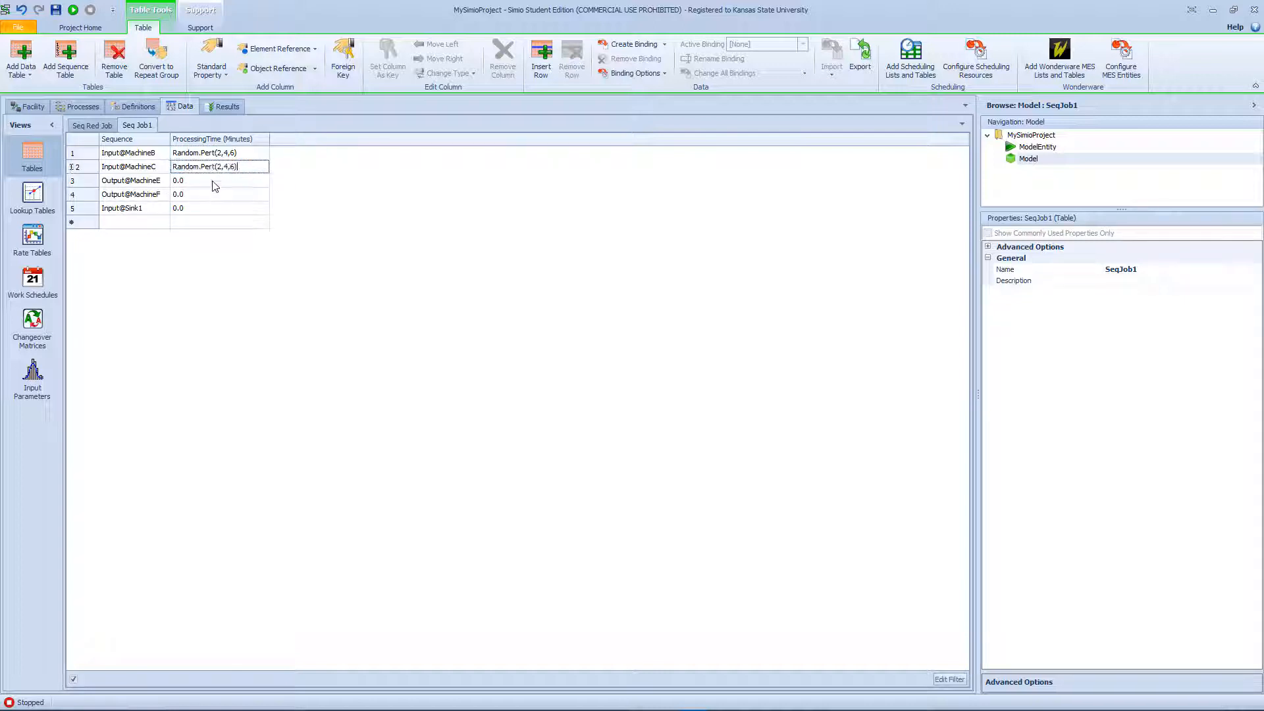
{"action": "key", "text": "Down"}
{"action": "key", "text": "ctrl+v"}
{"action": "key", "text": "Down"}
{"action": "key", "text": "ctrl+v"}
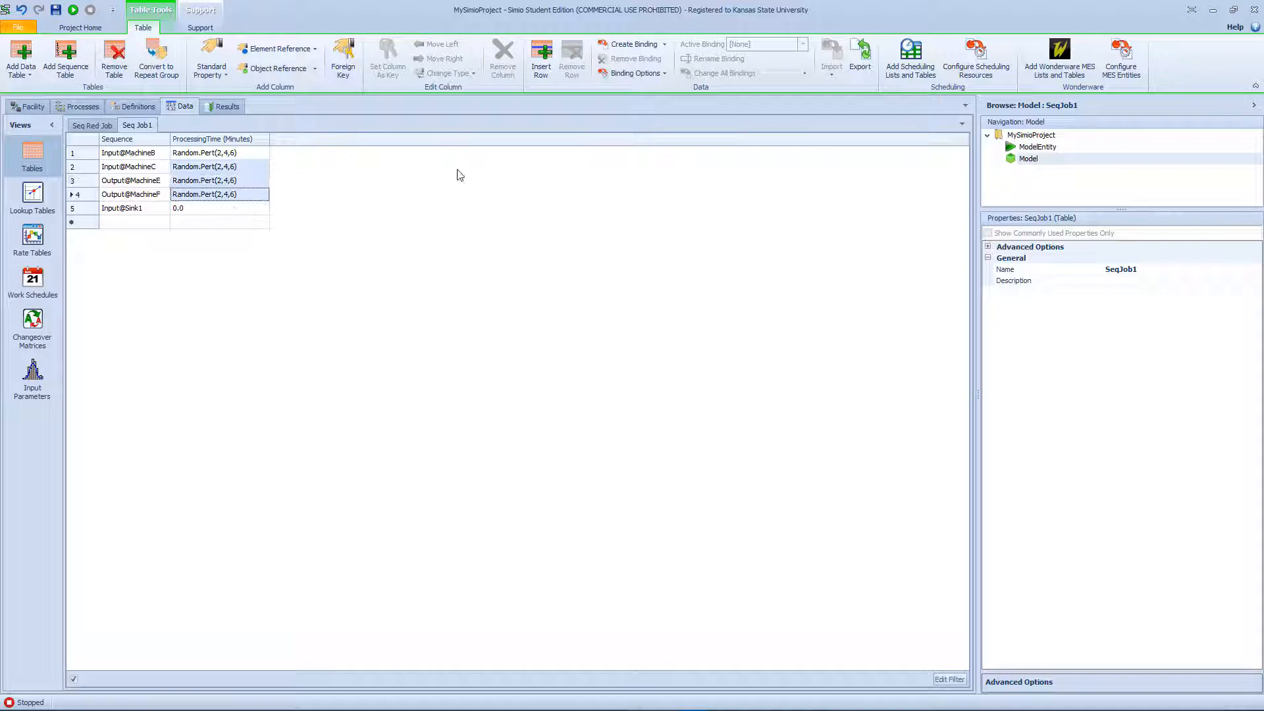
{"action": "key", "text": "Up"}
{"action": "key", "text": "Up"}
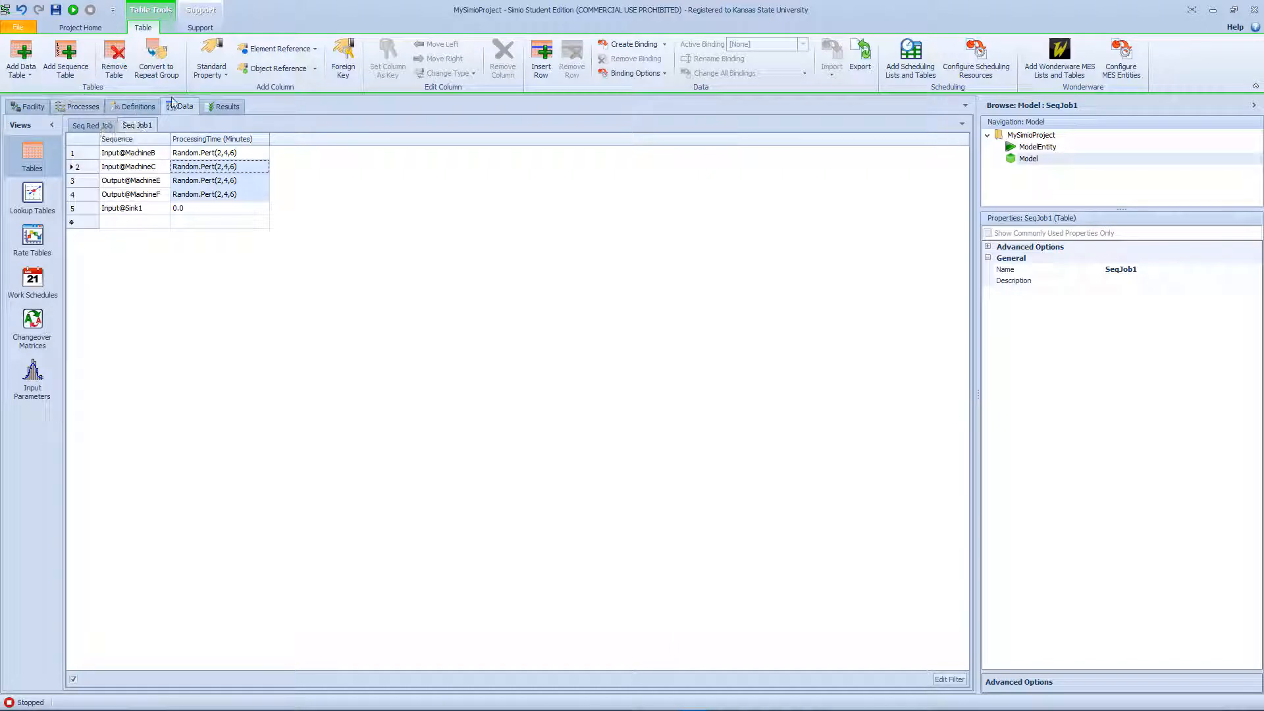
Step: Add a new sequence table named SeqJob2
{"action": "left_click", "coordinate": [66, 71]}
{"action": "left_click", "coordinate": [1181, 270]}
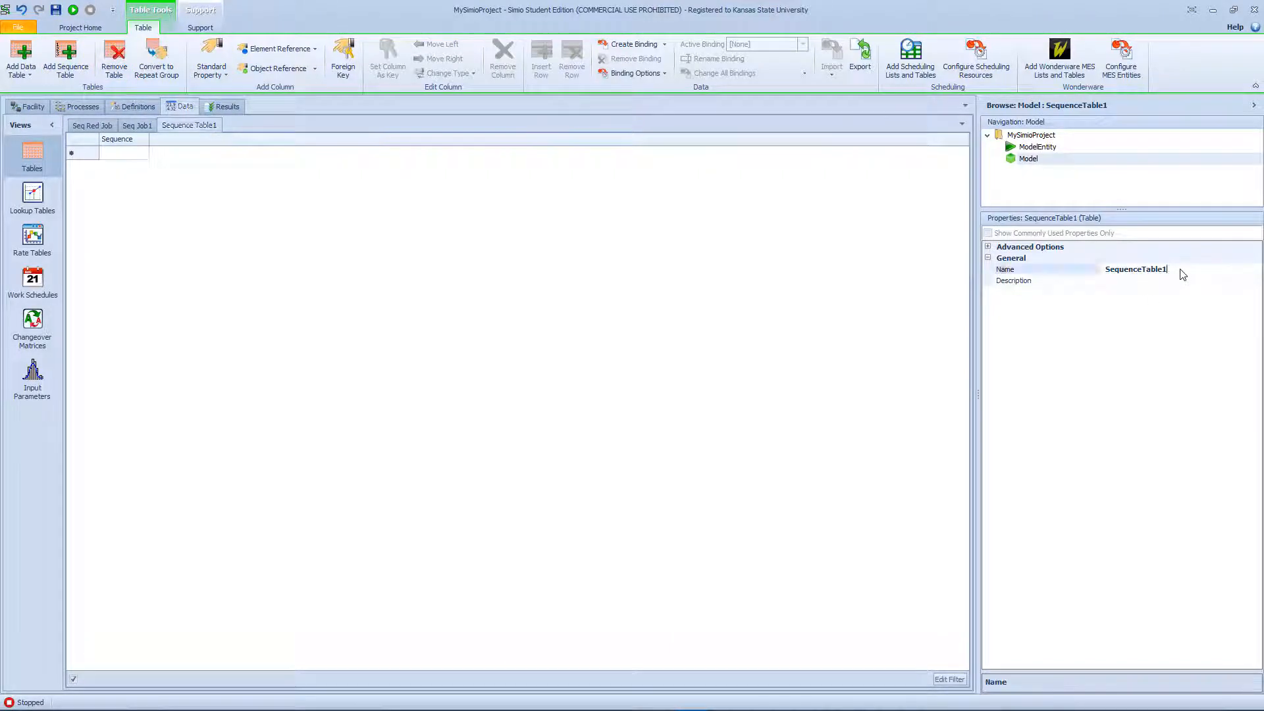
{"action": "left_click_drag", "start_coordinate": [1183, 274], "coordinate": [1125, 270]}
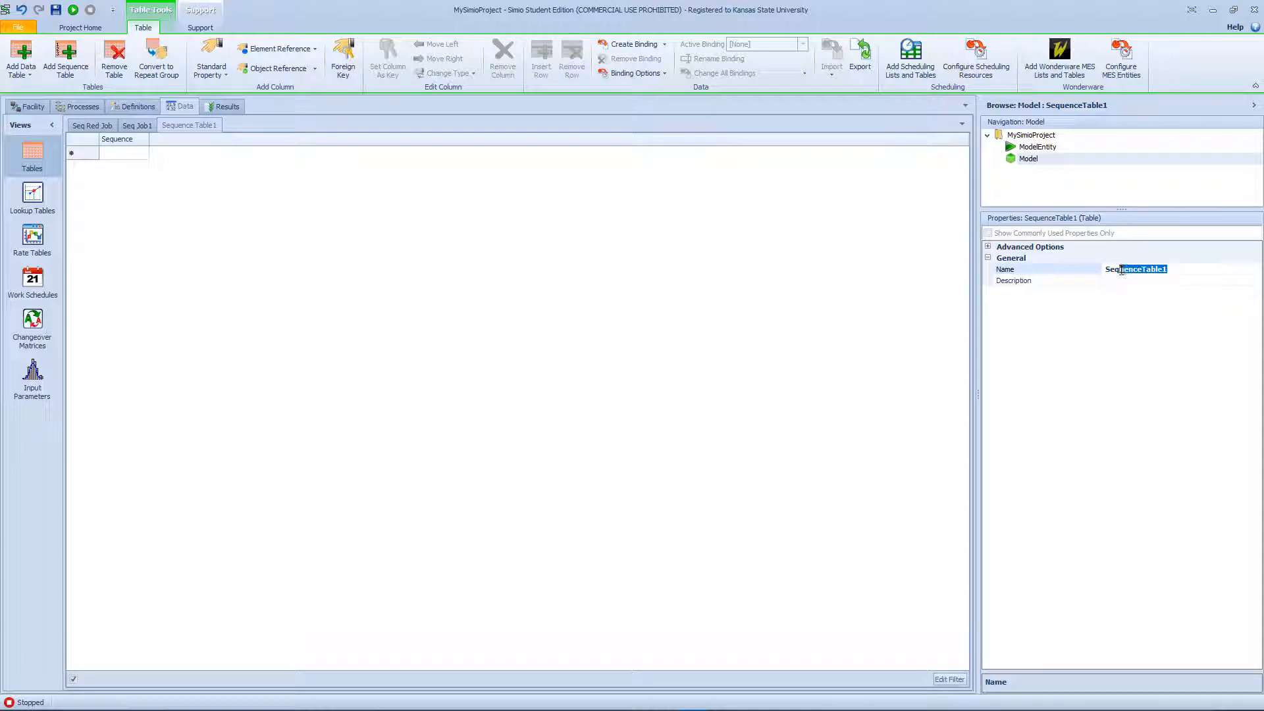
{"action": "key", "text": "BackSpace"}
{"action": "type", "text": "Job2"}
{"action": "key", "text": "Return"}
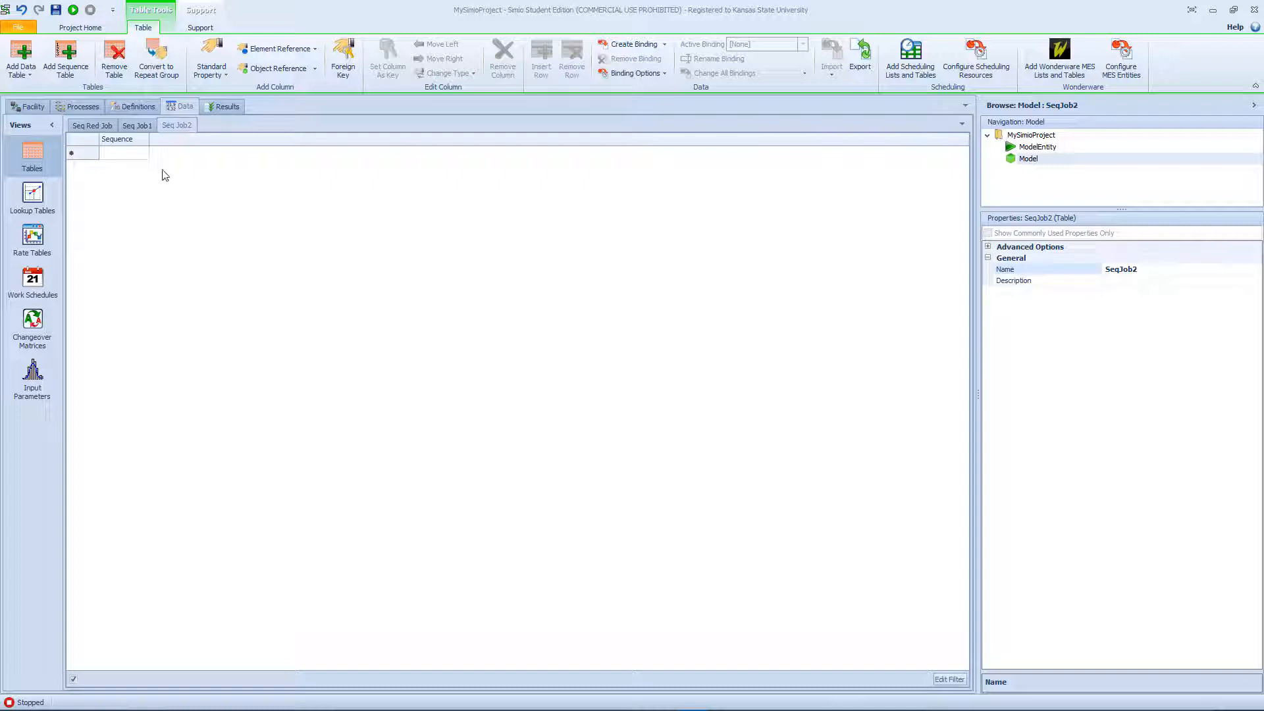
Step: Enter Input@MachineC and Output@MachineF as the first two destinations in the Seq Job2 table
{"action": "left_click", "coordinate": [140, 157]}
{"action": "left_click", "coordinate": [143, 153]}
{"action": "left_click", "coordinate": [162, 226]}
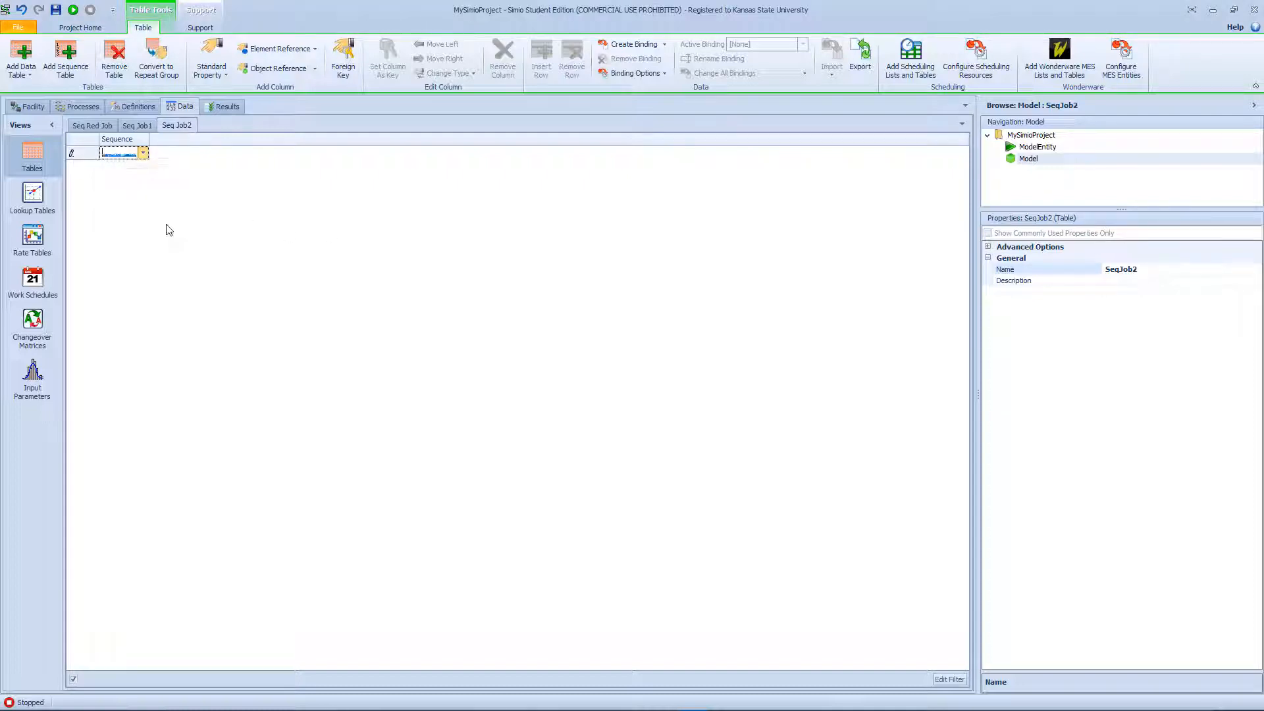
{"action": "left_click", "coordinate": [152, 170]}
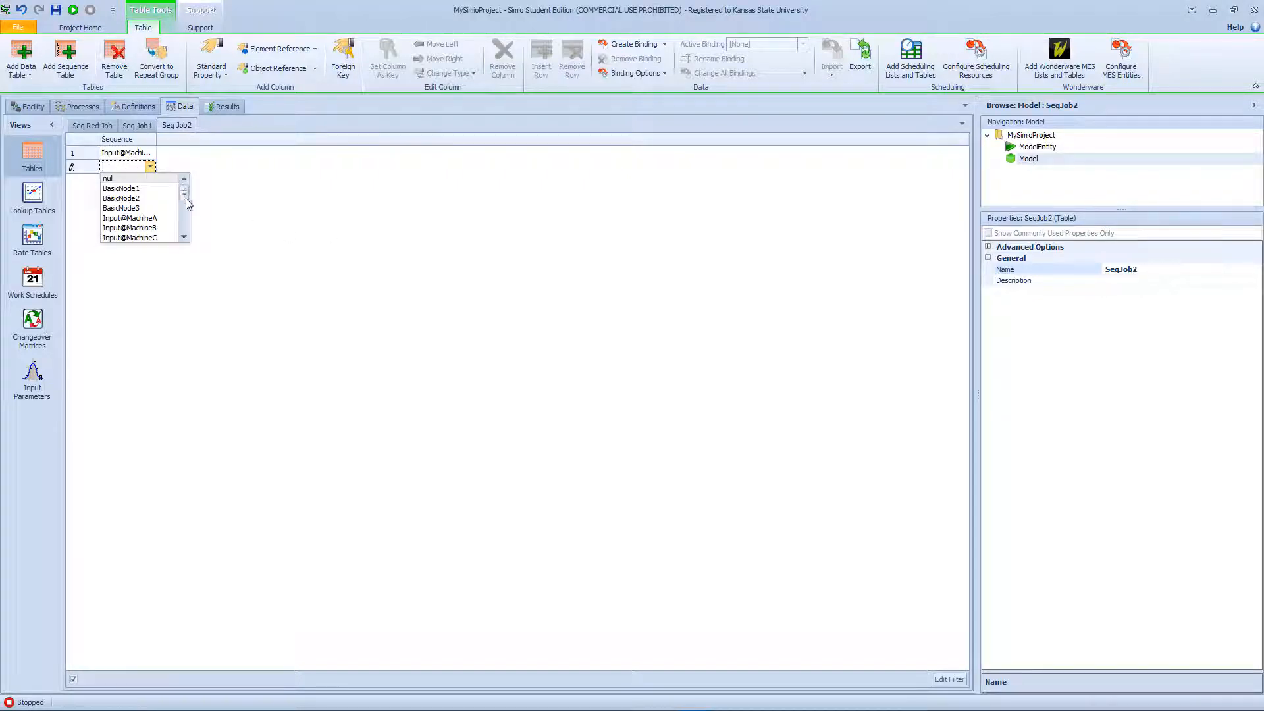
{"action": "scroll", "coordinate": [186, 199], "scroll_direction": "down", "scroll_amount": 2}
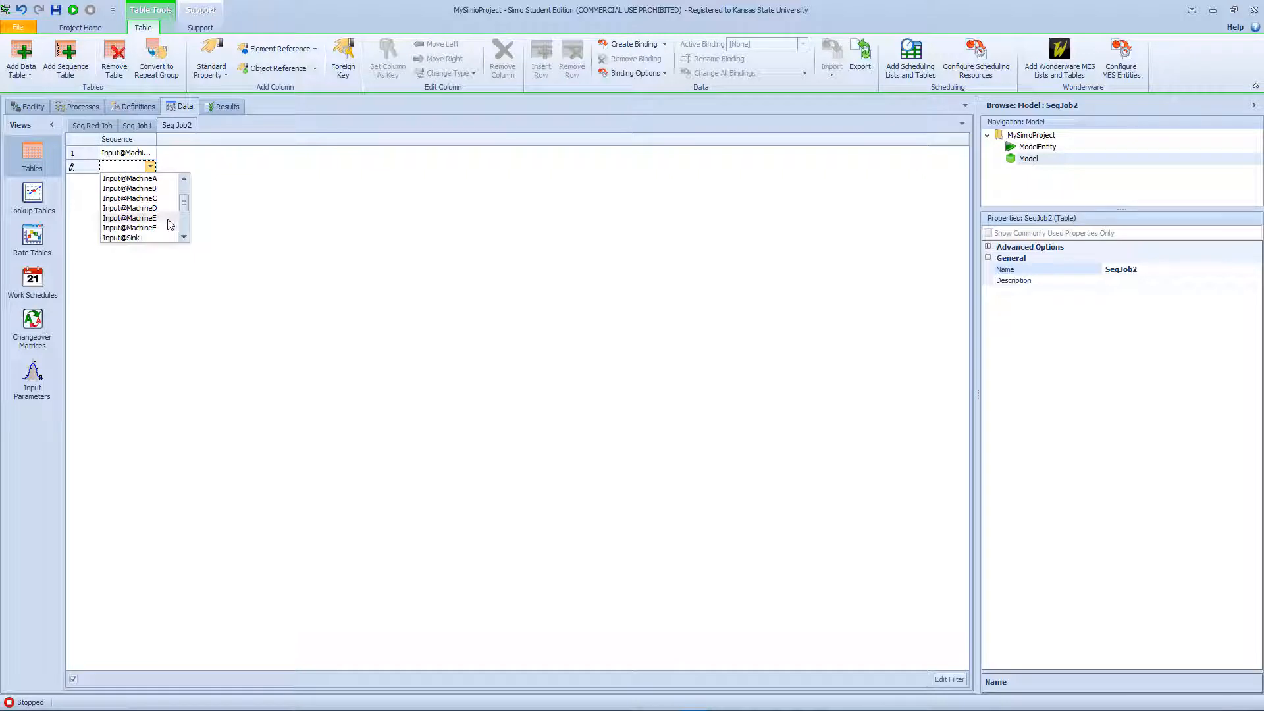
{"action": "left_click", "coordinate": [168, 218]}
{"action": "left_click", "coordinate": [160, 167]}
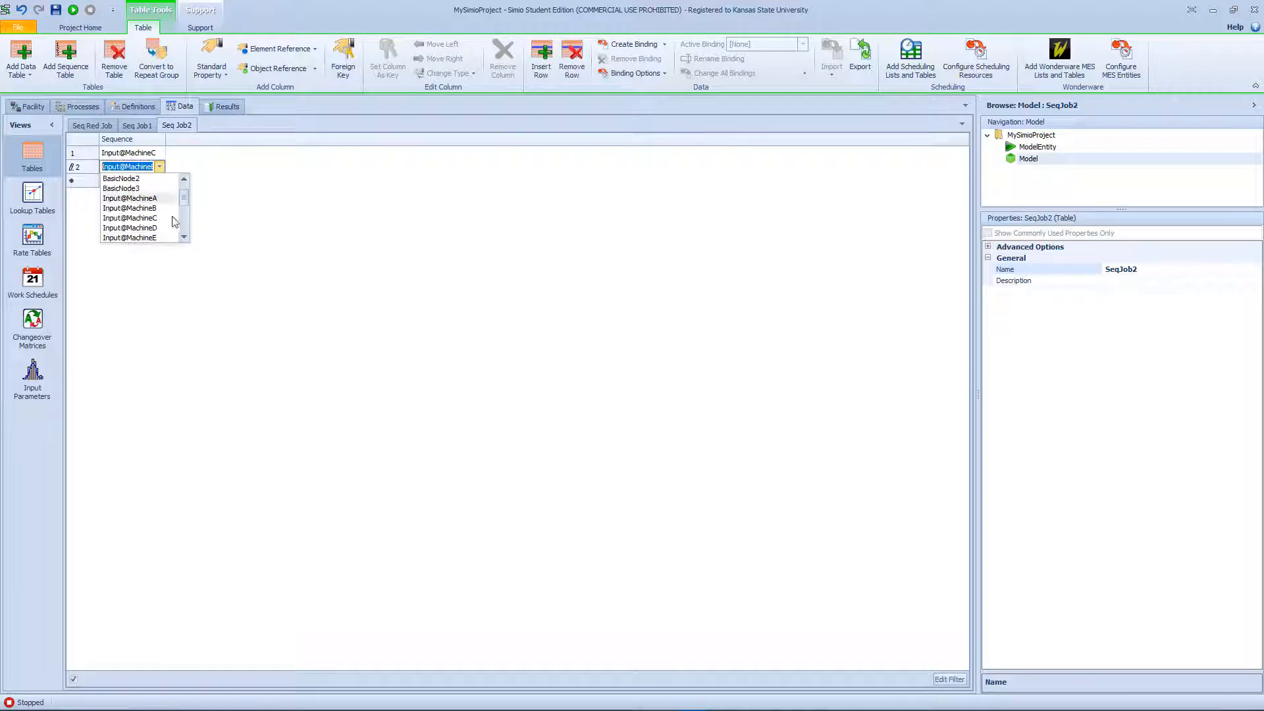
{"action": "scroll", "coordinate": [183, 226], "scroll_direction": "down", "scroll_amount": 1}
{"action": "scroll", "coordinate": [184, 225], "scroll_direction": "down", "scroll_amount": 4}
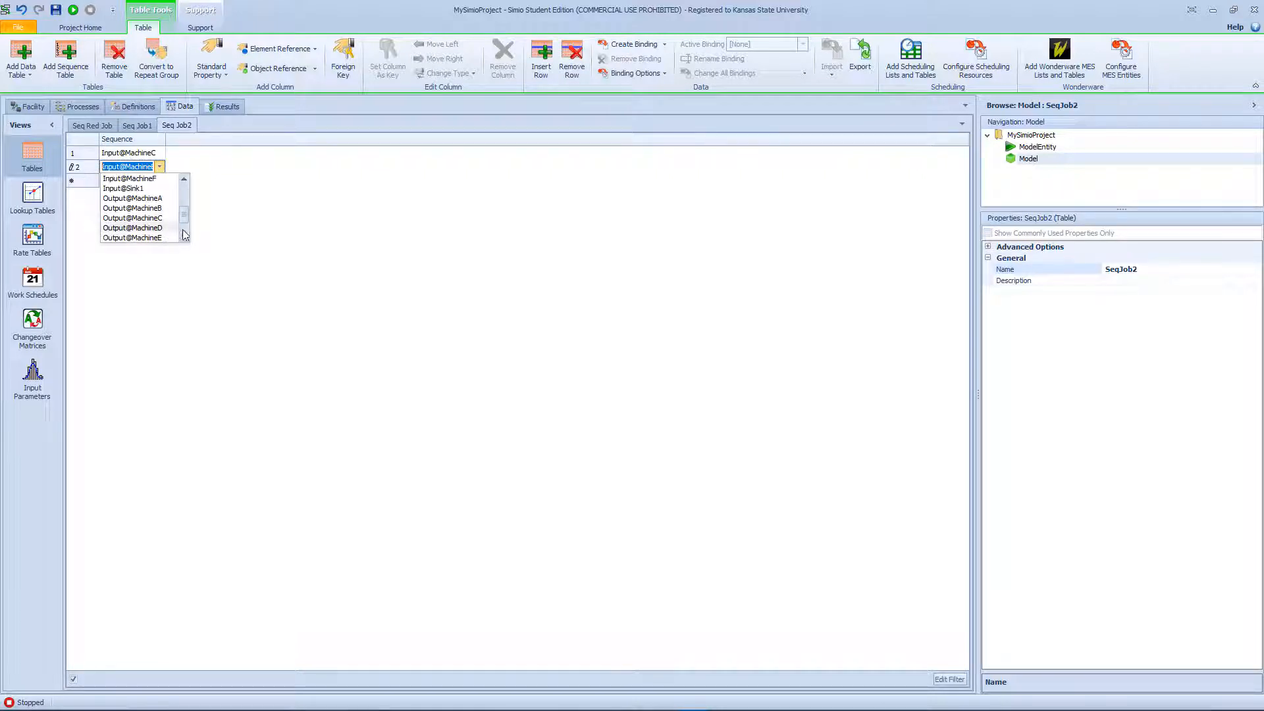
{"action": "left_click", "coordinate": [171, 219]}
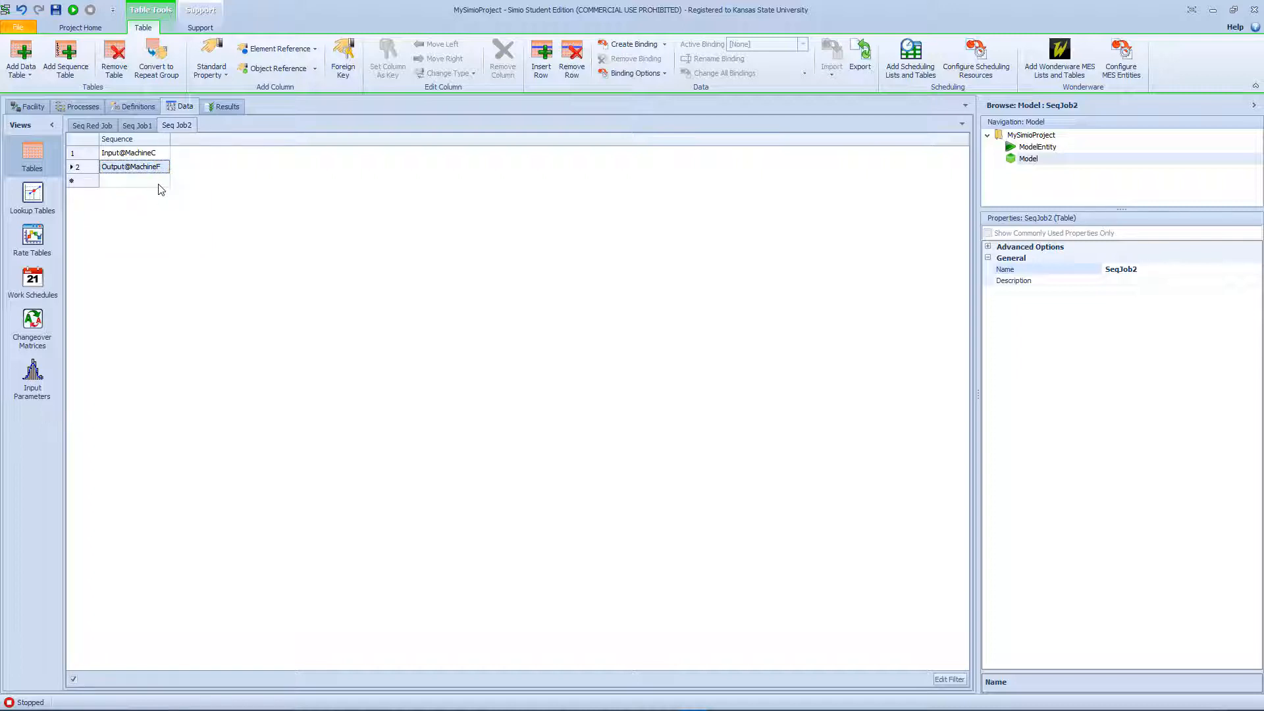
Step: Add Output@MachineE and Input@MachineA as the third and fourth destinations in the Seq Job2 table
{"action": "left_click", "coordinate": [159, 184]}
{"action": "scroll", "coordinate": [188, 230], "scroll_direction": "down", "scroll_amount": 3}
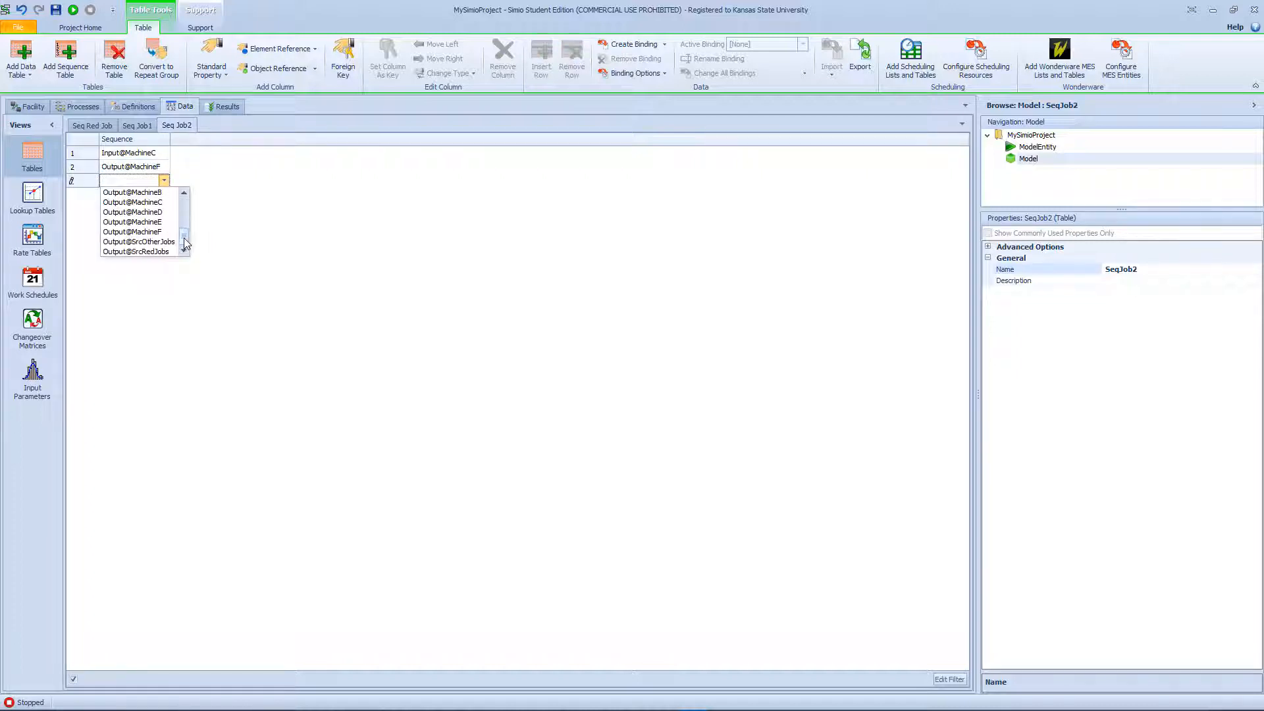
{"action": "left_click", "coordinate": [169, 223]}
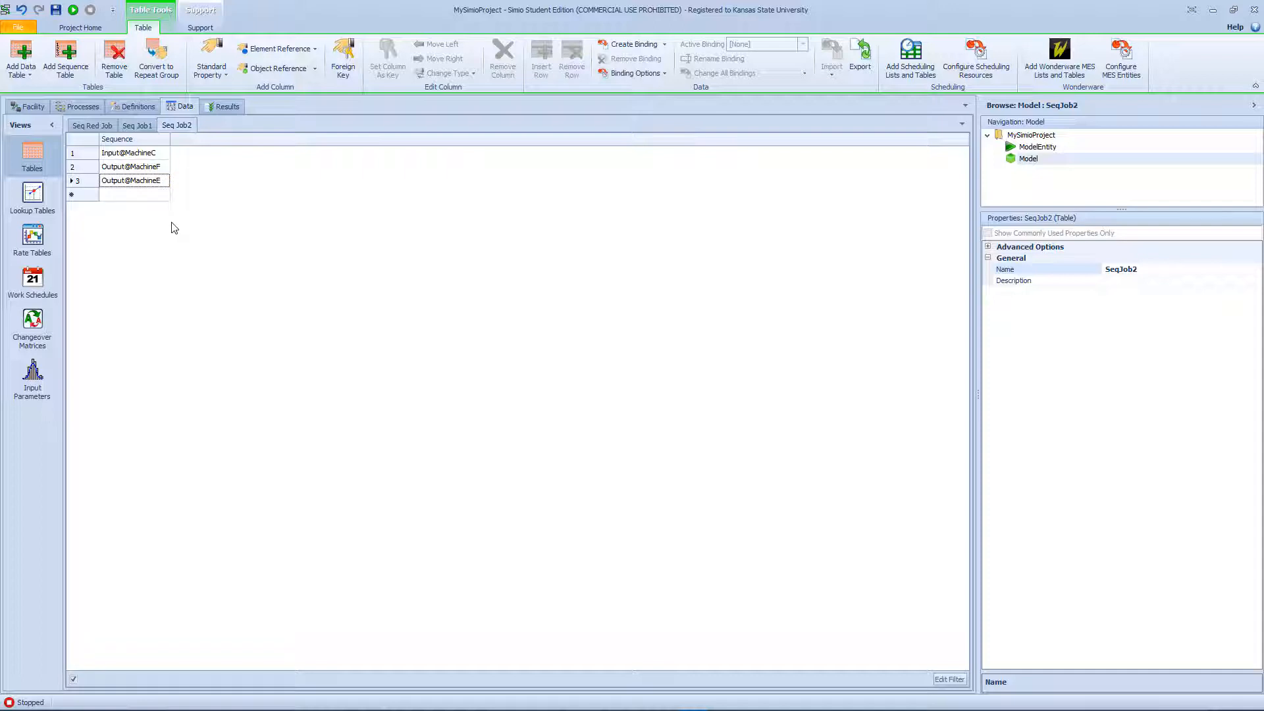
{"action": "left_click", "coordinate": [153, 194]}
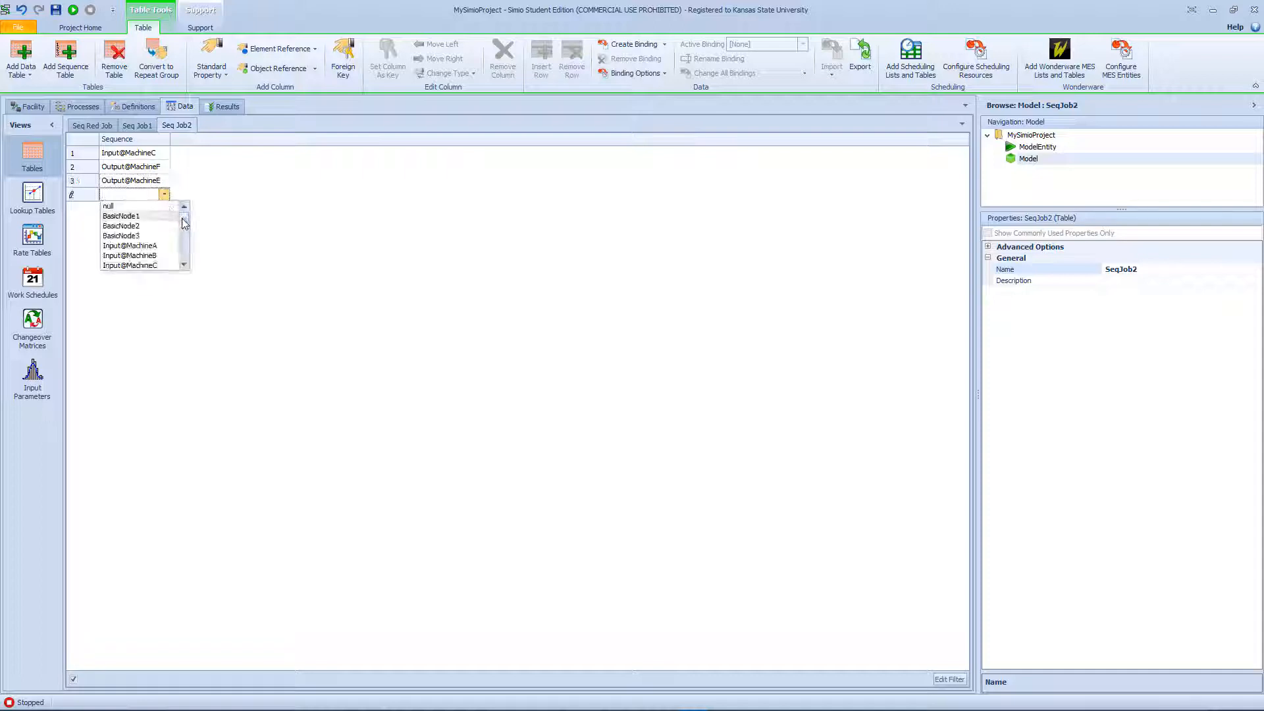
{"action": "left_click", "coordinate": [163, 246]}
Step: Add Input@MachineC and Input@Sink1 as the fifth and sixth destinations in the Seq Job2 table
{"action": "left_click", "coordinate": [153, 211]}
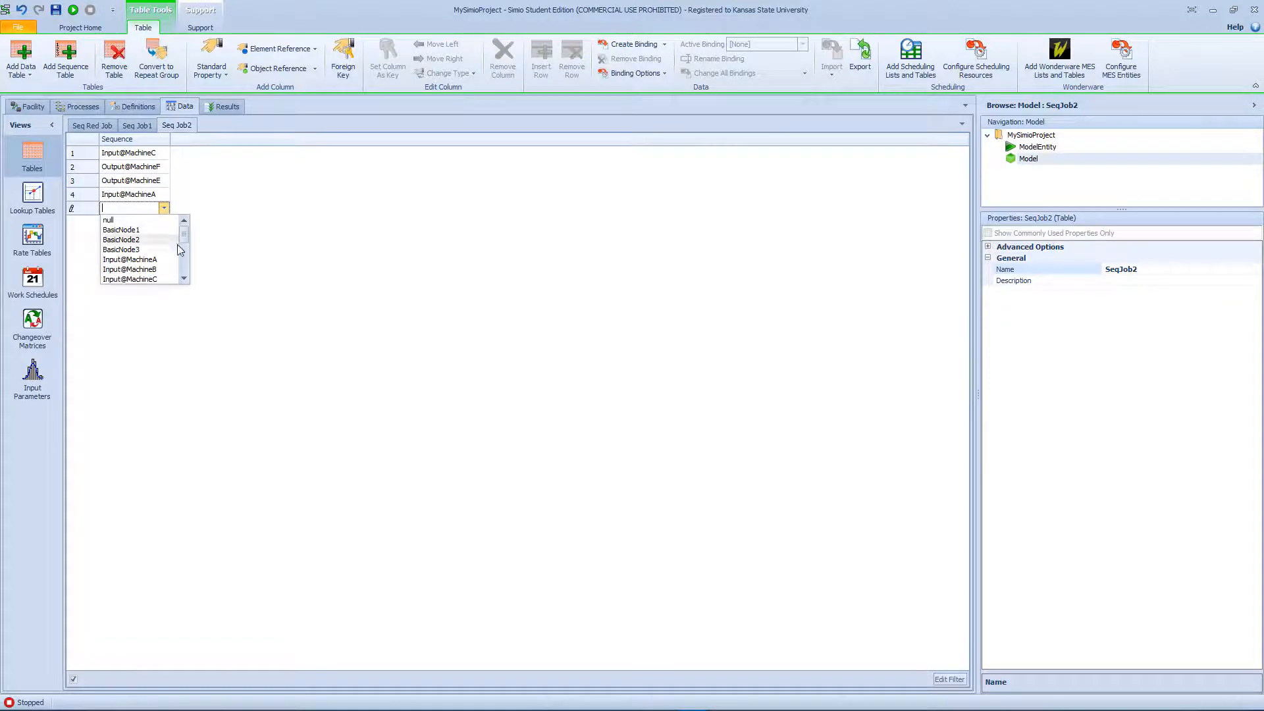
{"action": "left_click", "coordinate": [153, 243]}
{"action": "left_click", "coordinate": [147, 228]}
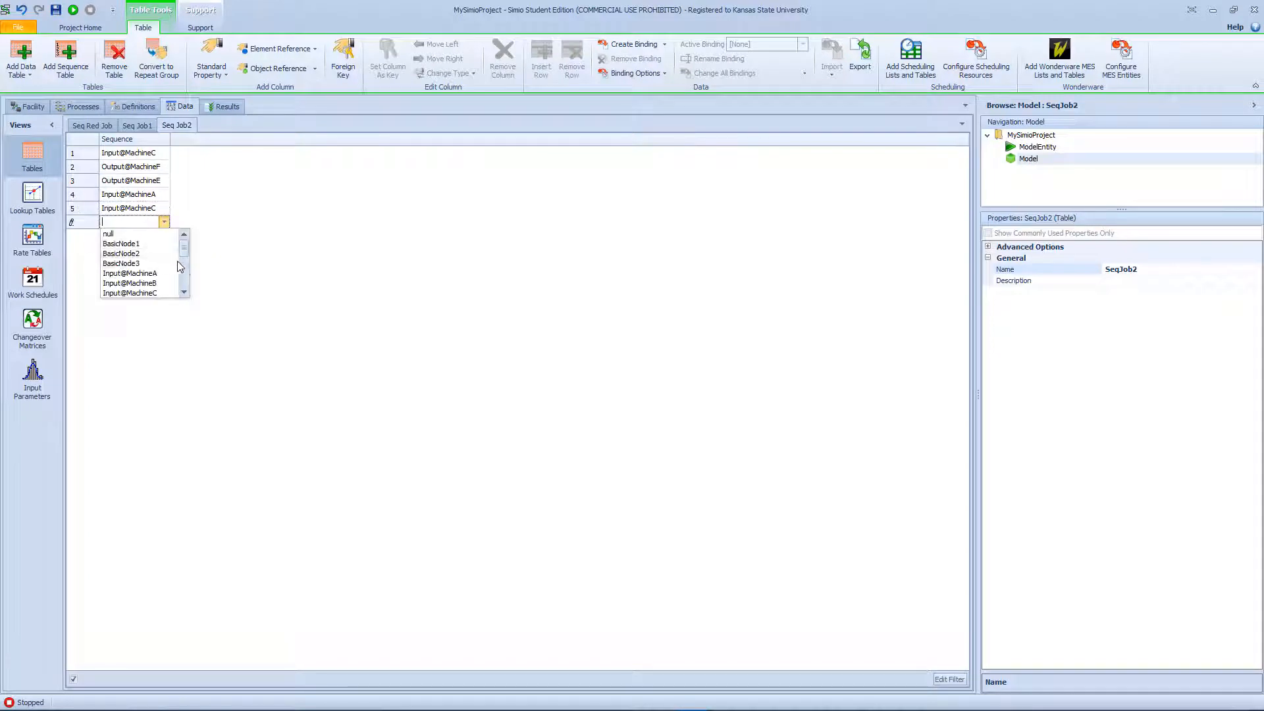
{"action": "scroll", "coordinate": [185, 263], "scroll_direction": "down", "scroll_amount": 5}
{"action": "left_click", "coordinate": [164, 269]}
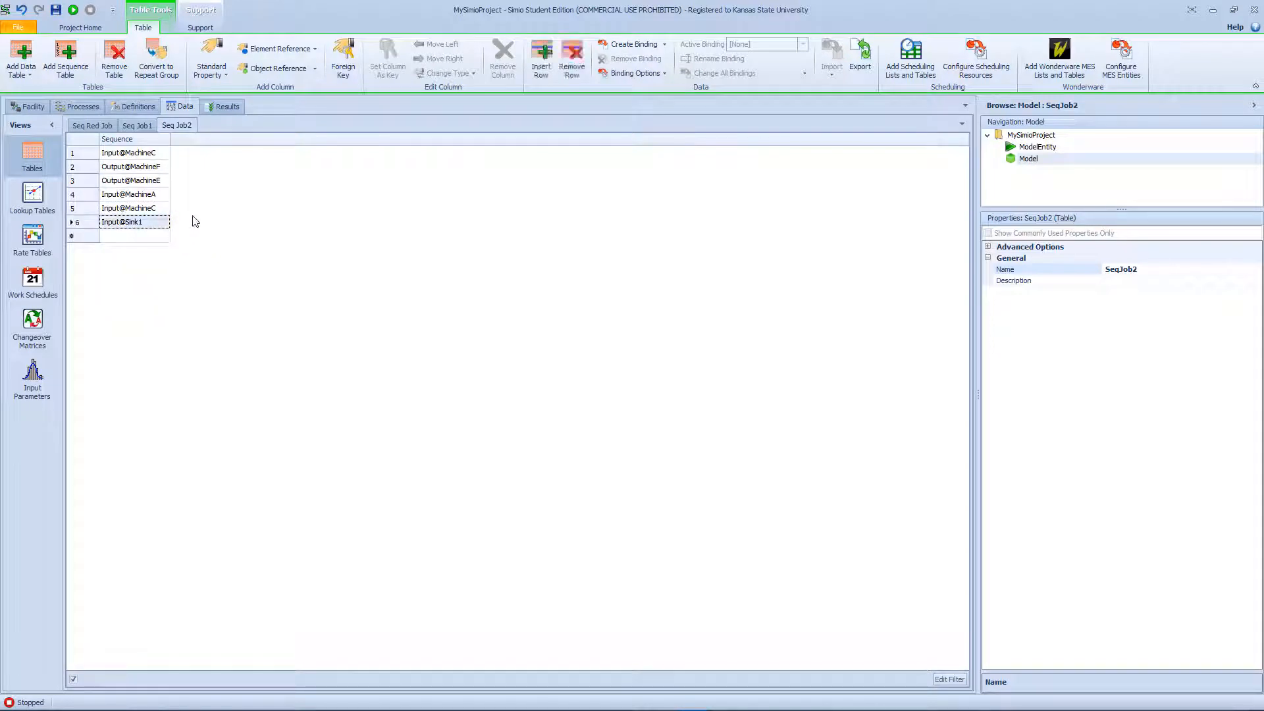
Step: Add an expression property column named ProcessingTime to the Seq Job2 table
{"action": "left_click", "coordinate": [211, 70]}
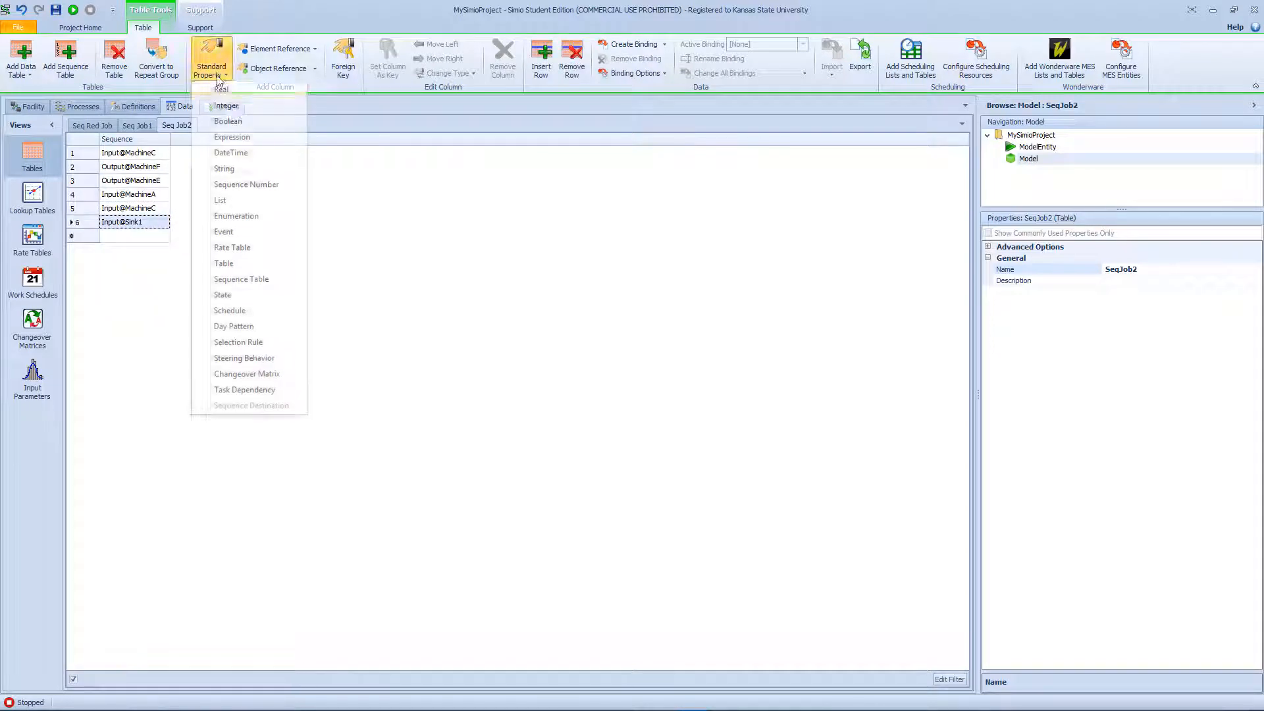
{"action": "left_click", "coordinate": [232, 138]}
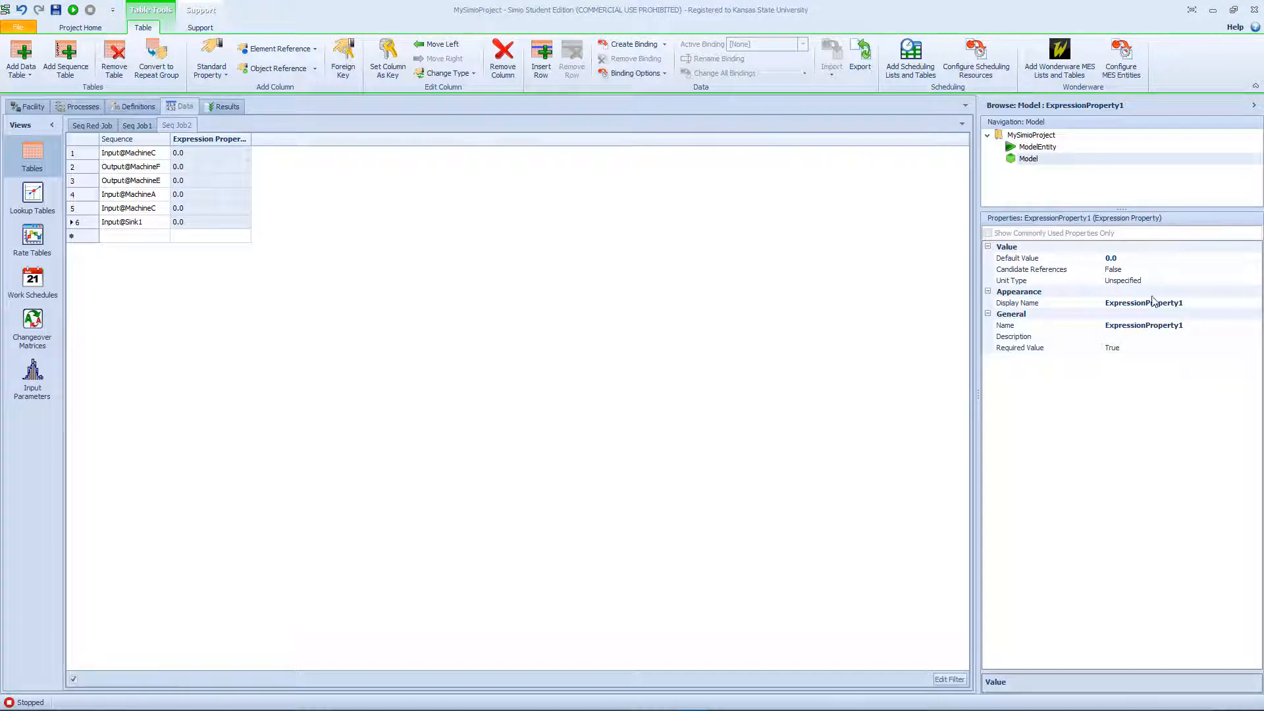
{"action": "left_click", "coordinate": [1213, 326]}
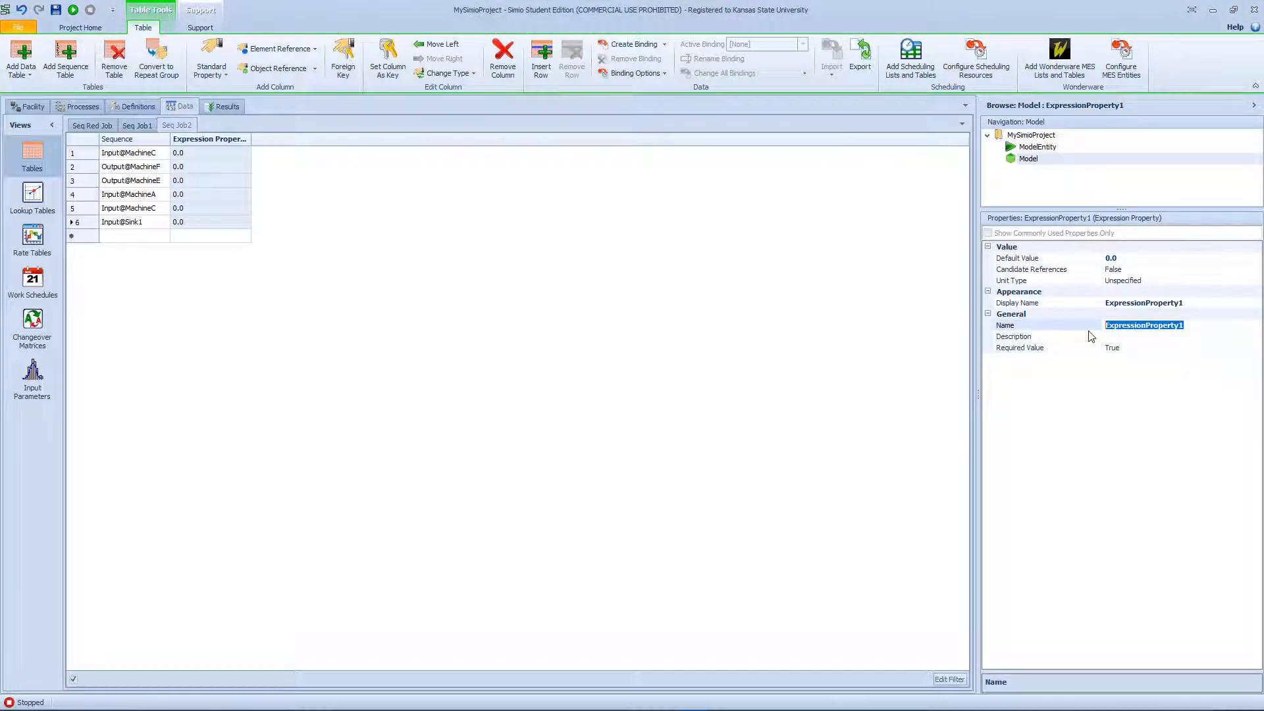
{"action": "type", "text": "ProcessingTime"}
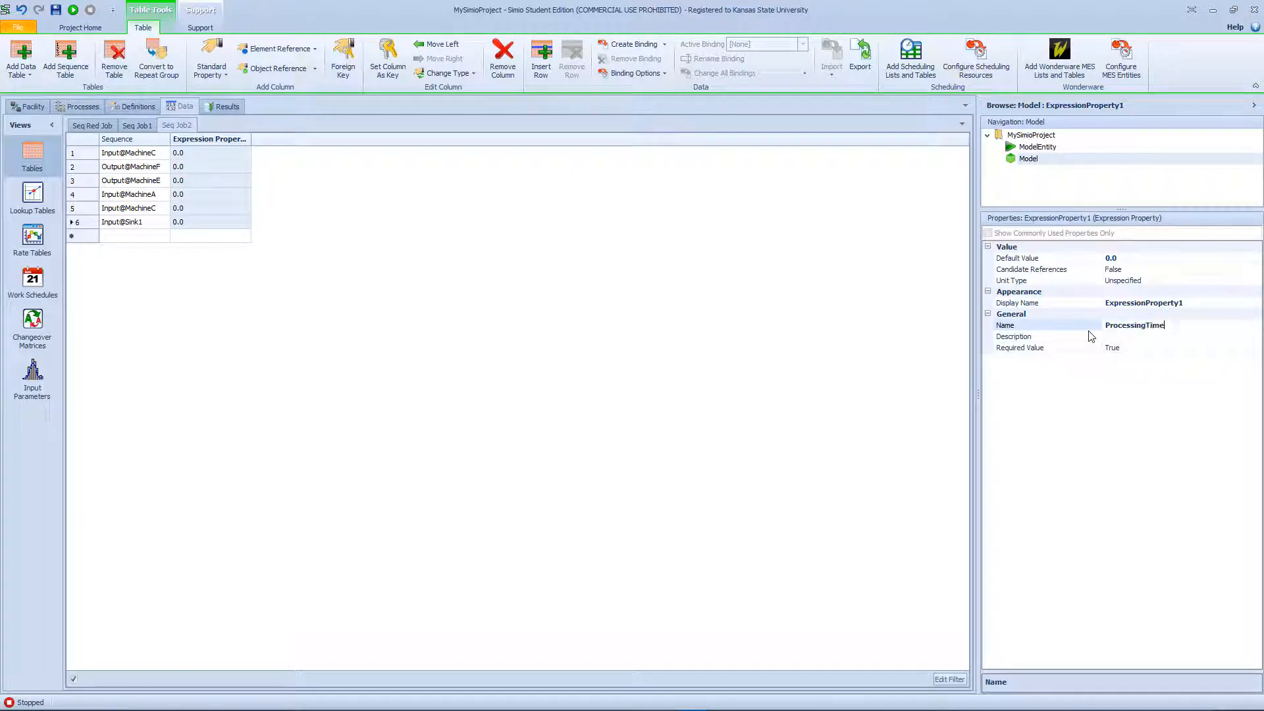
{"action": "key", "text": "Return"}
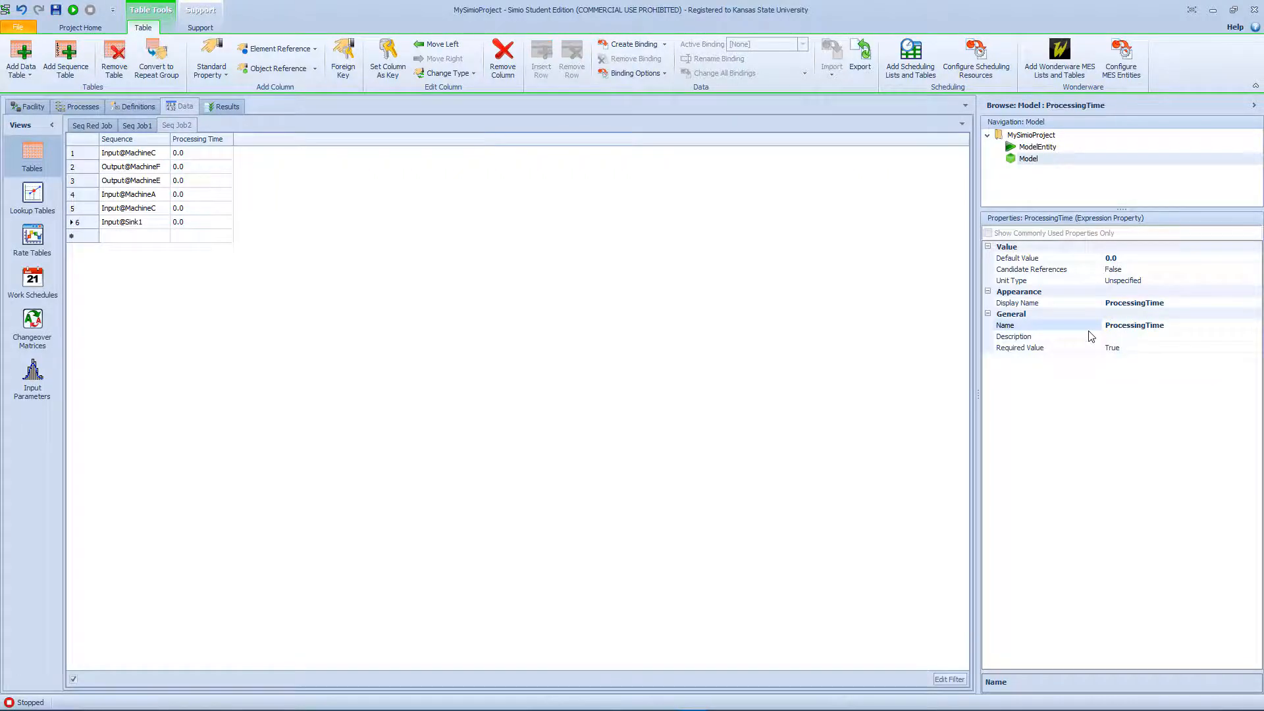
Step: Set the Seq Job2 ProcessingTime column's unit type to Time with default units of Minutes
{"action": "left_click", "coordinate": [1178, 281]}
{"action": "left_click", "coordinate": [1256, 280]}
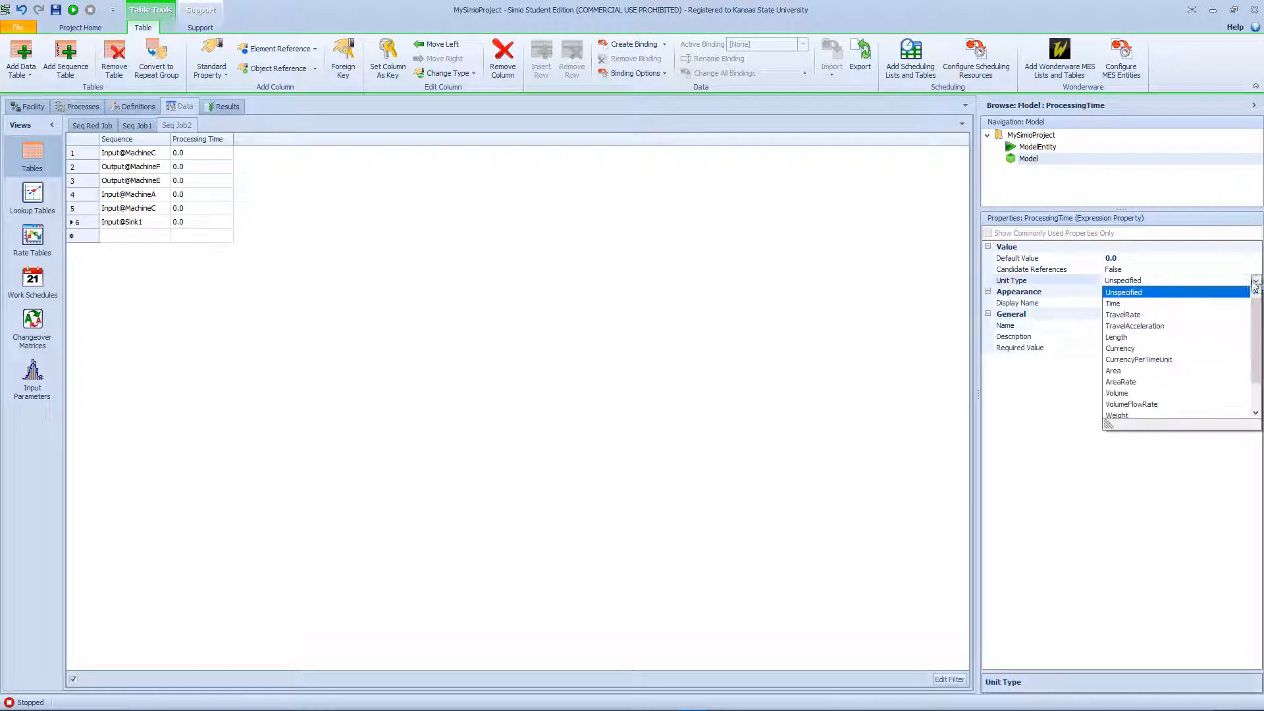
{"action": "left_click", "coordinate": [1151, 303]}
{"action": "left_click", "coordinate": [1162, 294]}
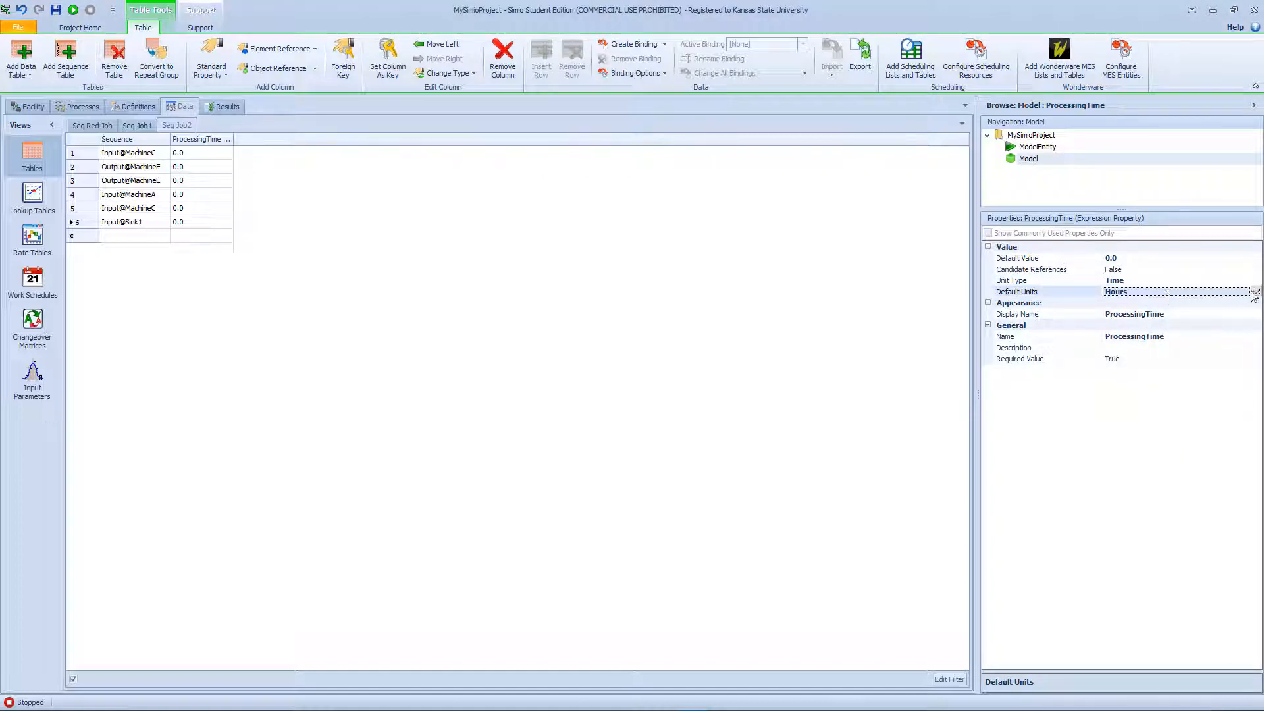
{"action": "left_click", "coordinate": [1255, 291]}
{"action": "left_click", "coordinate": [1157, 315]}
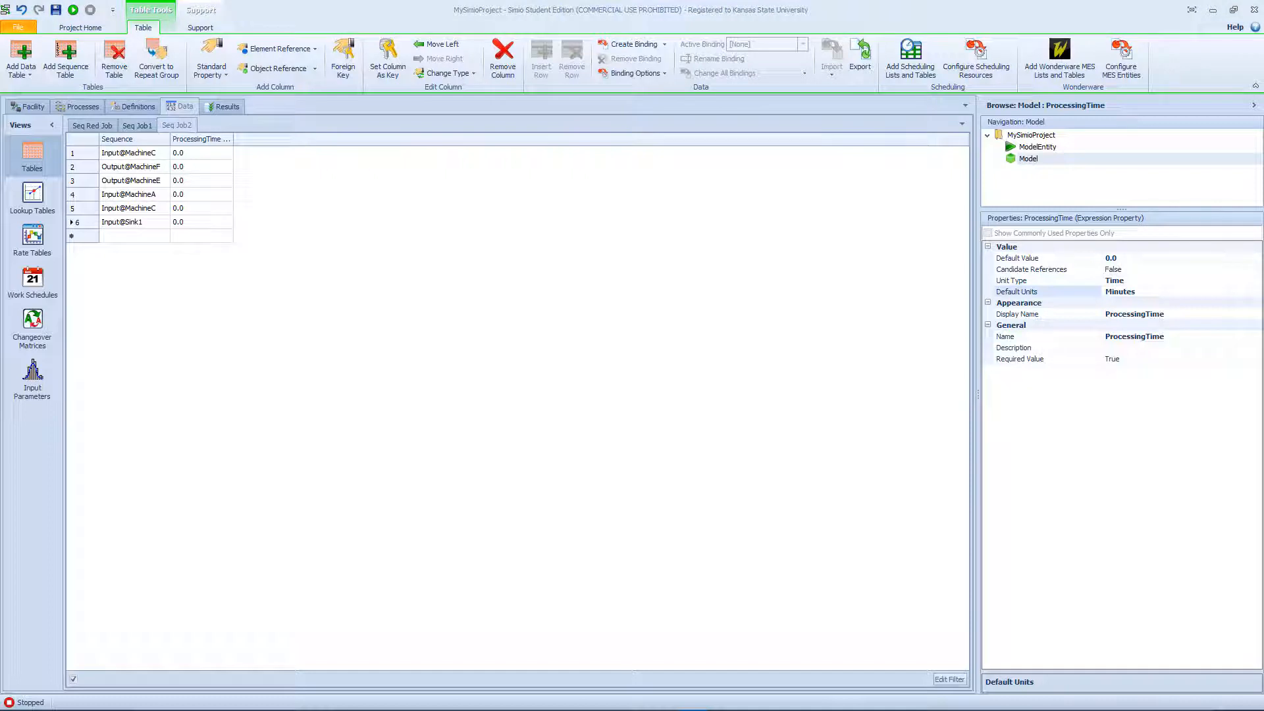
Step: Paste Random.Pert(2,5,8), (3,6,8), (7,9,10), (8,11,12) and (3,5,7) into the first five Seq Job2 processing times and widen the column to fit
{"action": "left_click", "coordinate": [217, 153]}
{"action": "left_click", "coordinate": [215, 209], "text": "shift"}
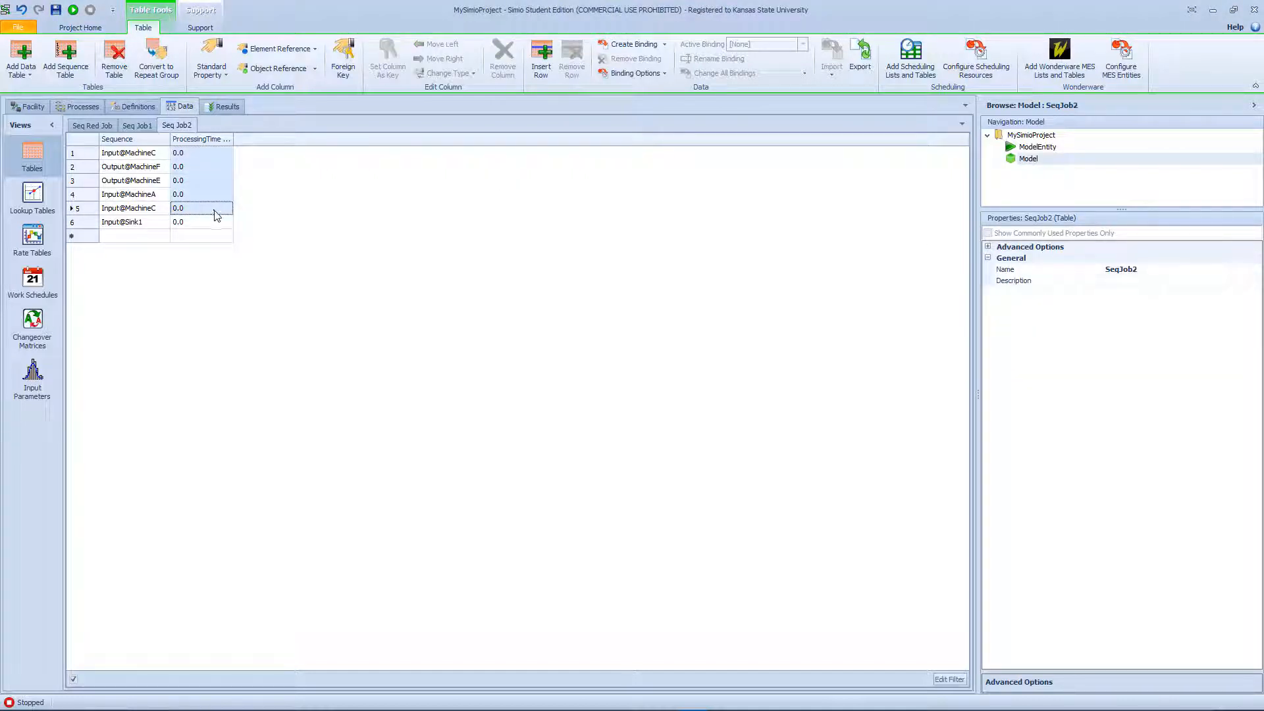
{"action": "key", "text": "ctrl+v"}
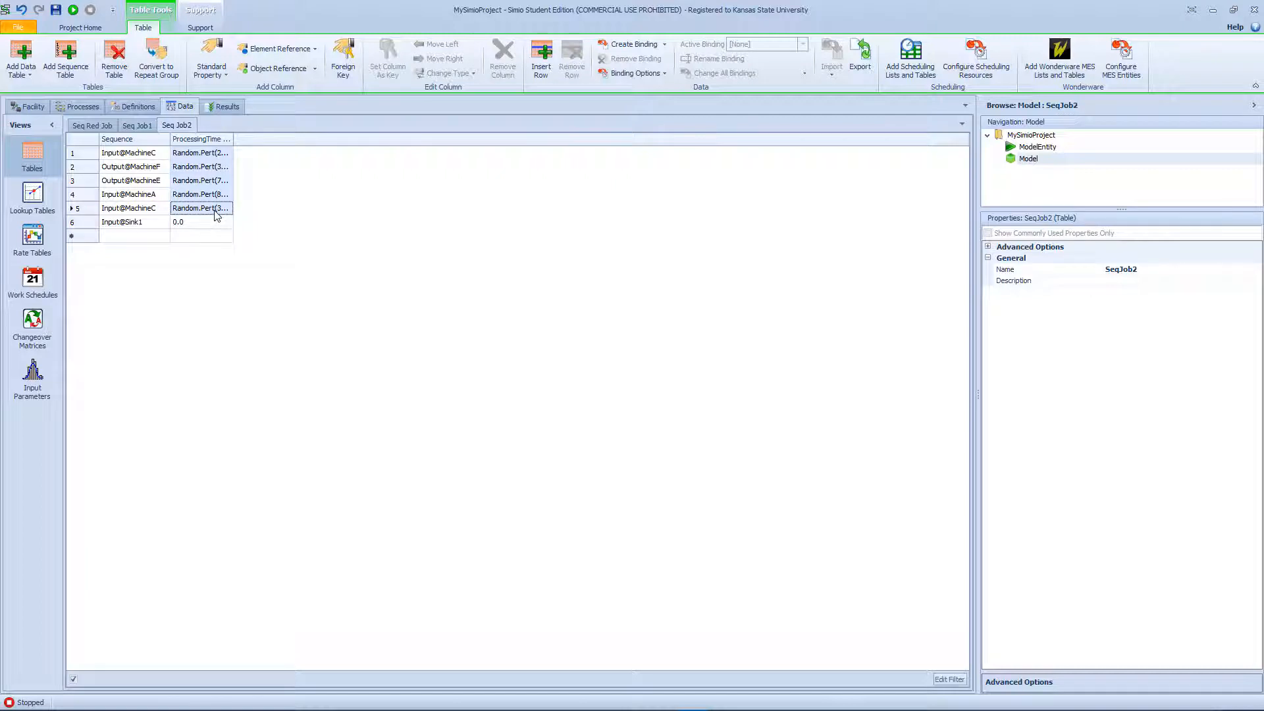
{"action": "double_click", "coordinate": [235, 140]}
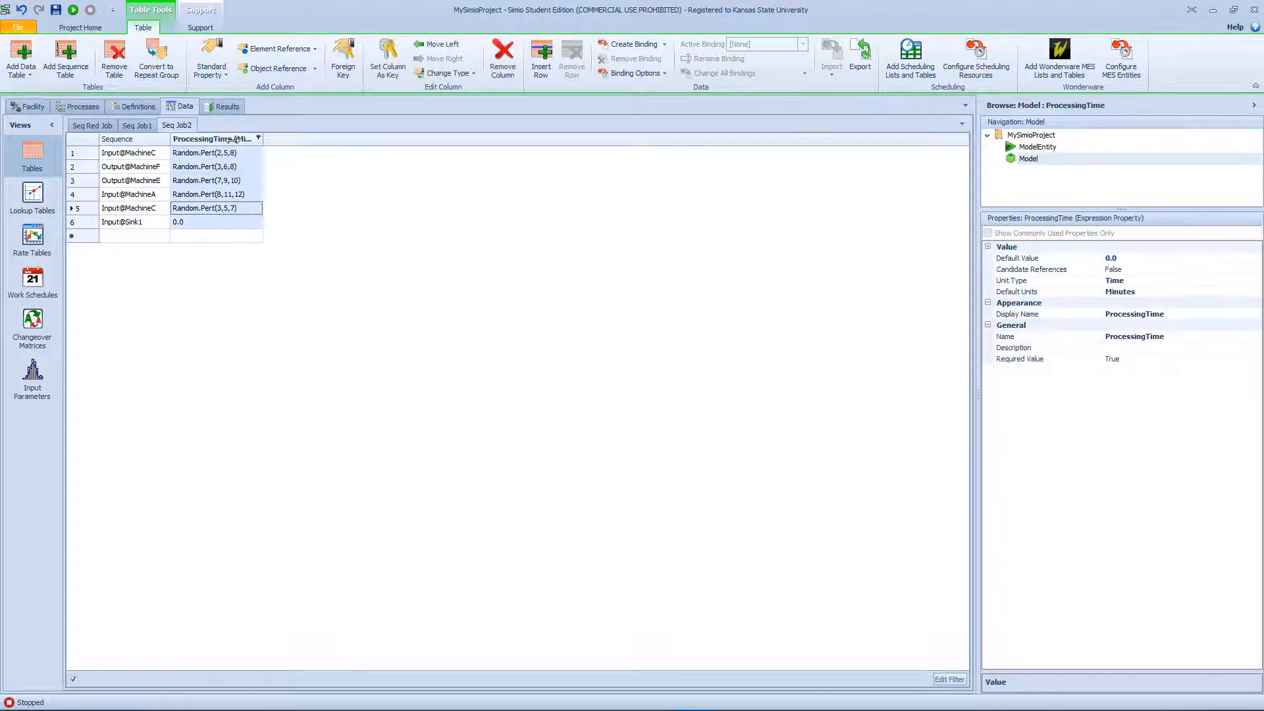
{"action": "left_click", "coordinate": [317, 170]}
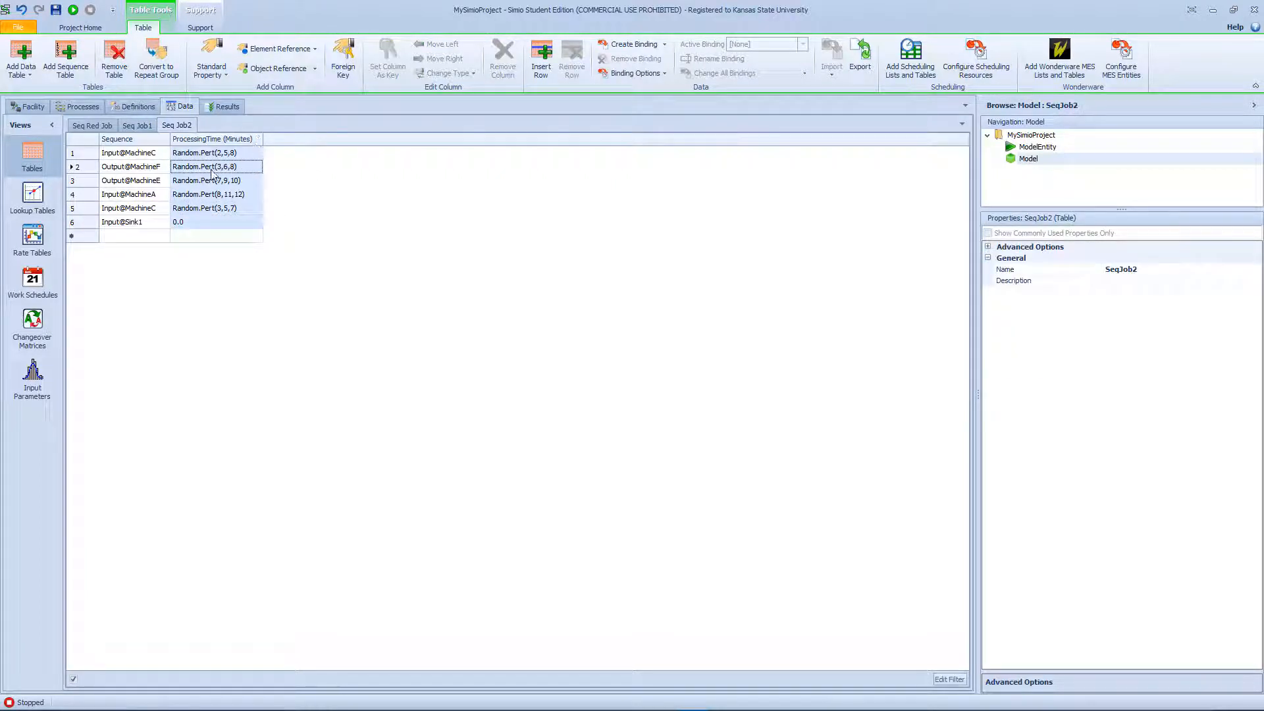
Step: Add a new sequence table named SeqJob3
{"action": "left_click", "coordinate": [65, 61]}
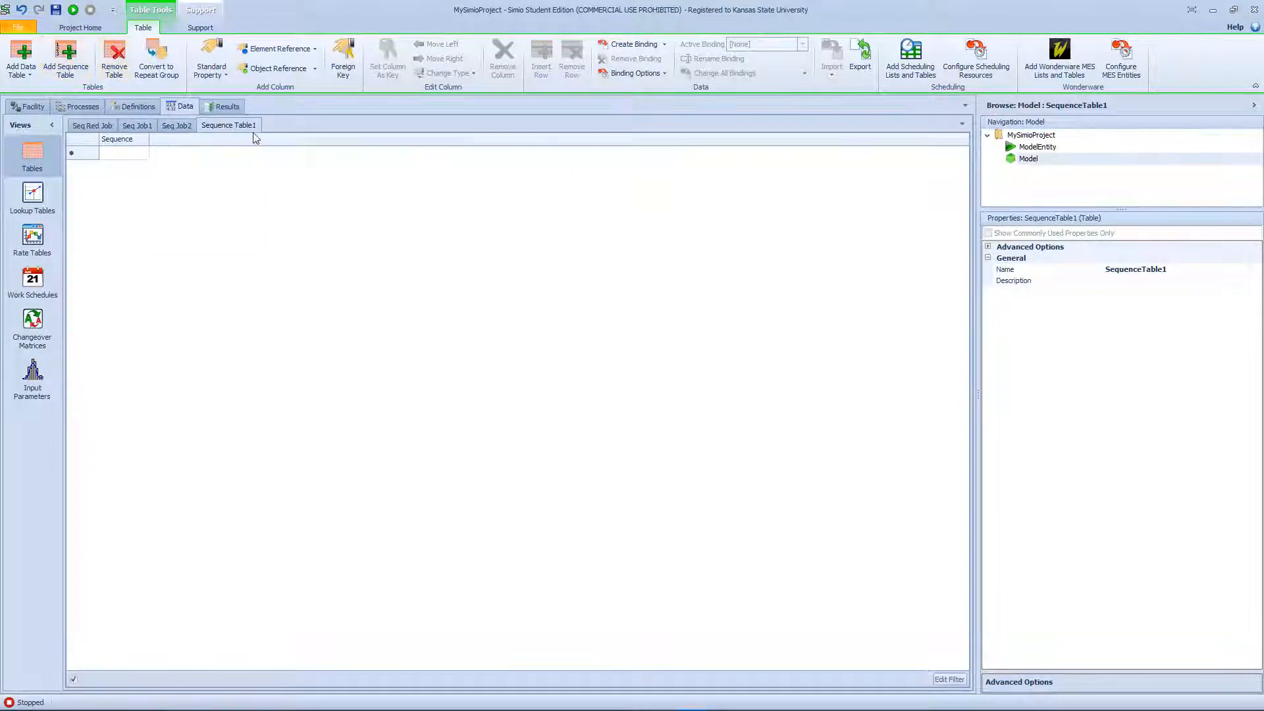
{"action": "left_click", "coordinate": [1165, 270]}
{"action": "left_click_drag", "start_coordinate": [1170, 269], "coordinate": [1122, 271]}
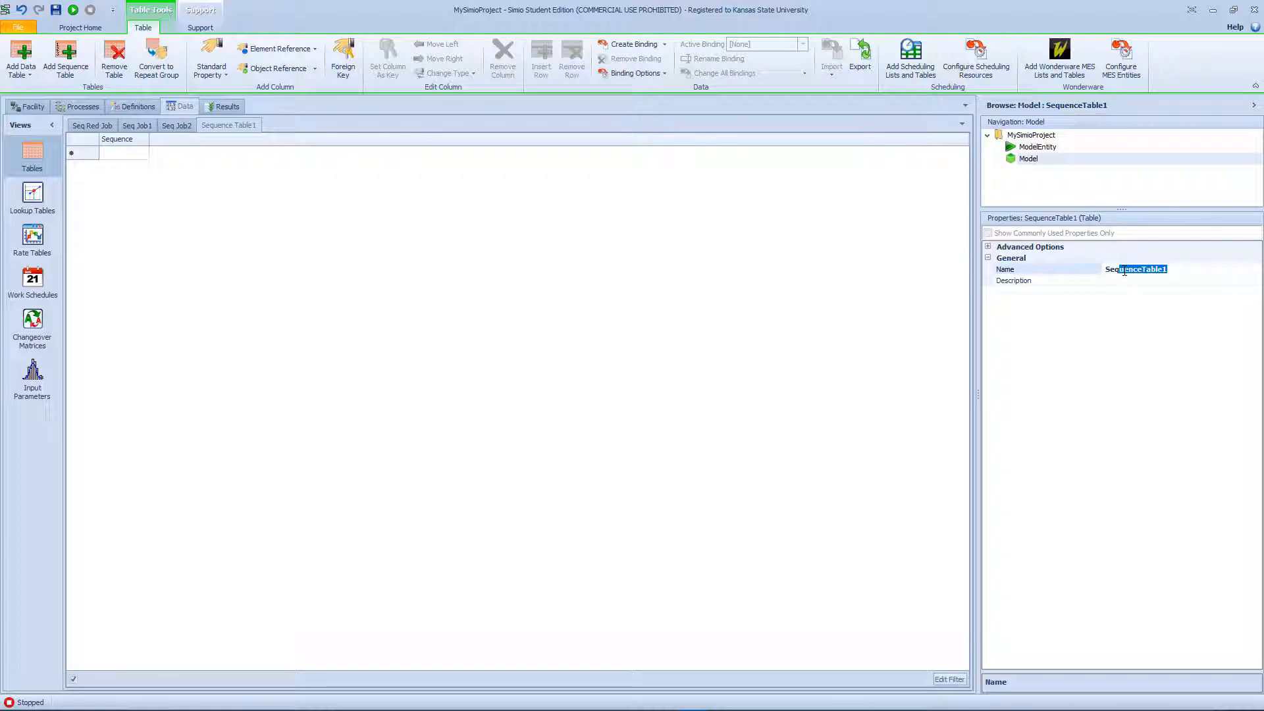
{"action": "type", "text": "Job3"}
{"action": "key", "text": "Return"}
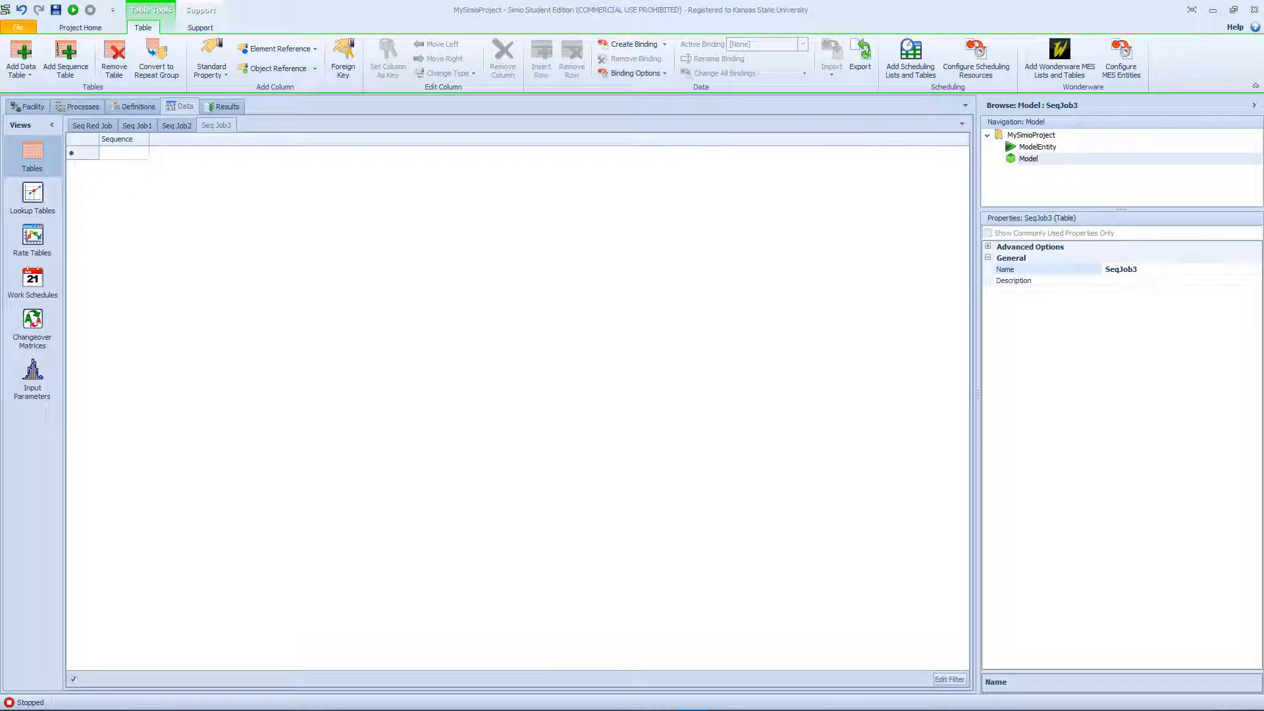
Step: Enter Output@MachineD and Input@MachineF as the first two destinations in the Seq Job3 table
{"action": "left_click", "coordinate": [121, 155]}
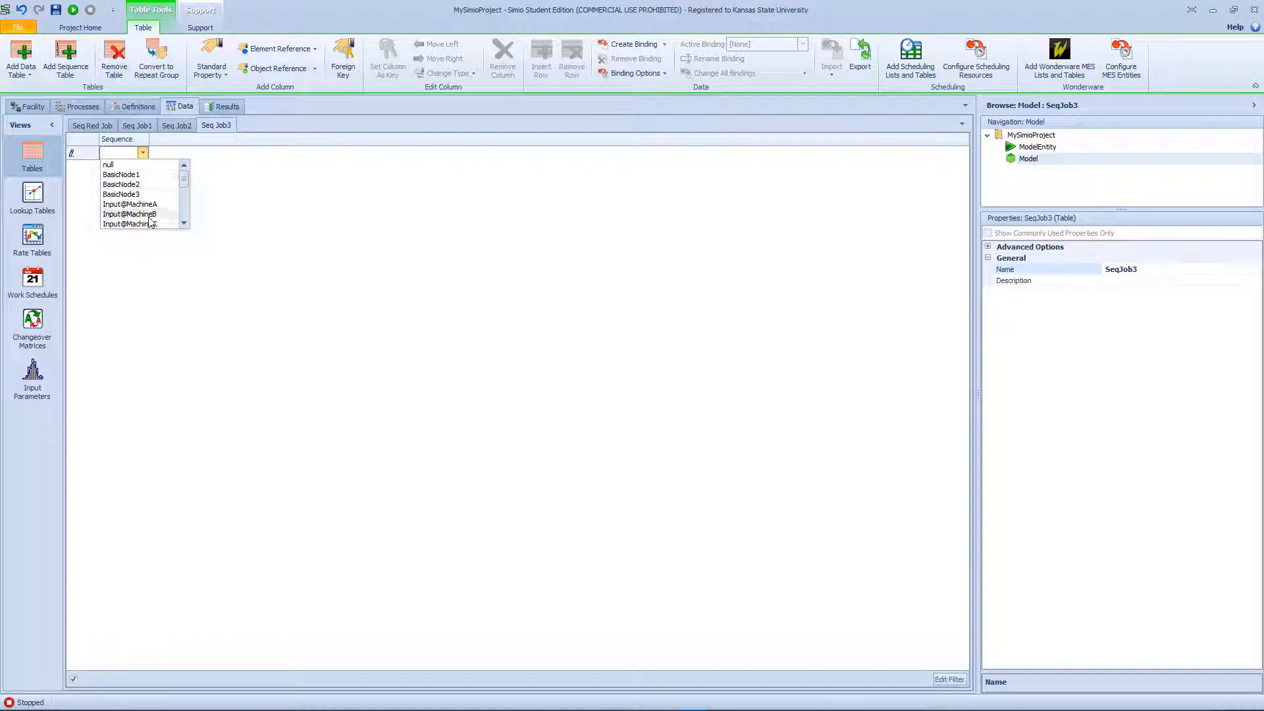
{"action": "scroll", "coordinate": [152, 217], "scroll_direction": "down", "scroll_amount": 5}
{"action": "left_click", "coordinate": [160, 191]}
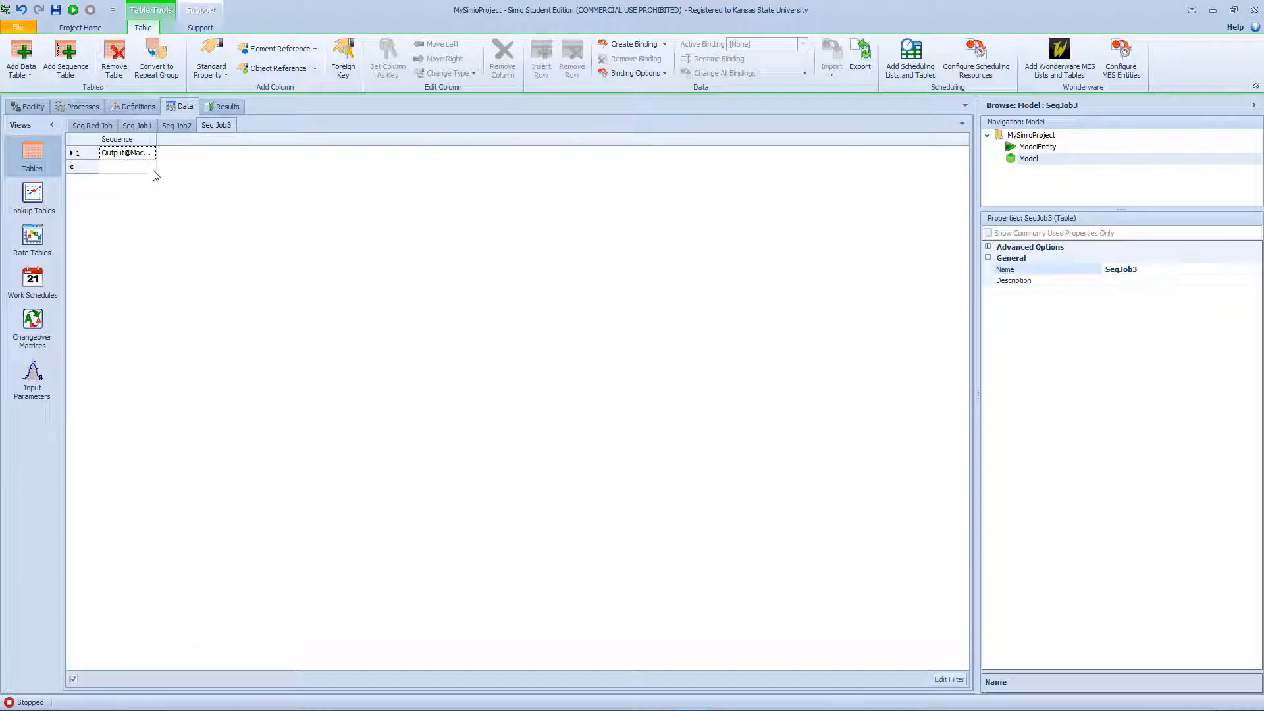
{"action": "left_click", "coordinate": [153, 167]}
{"action": "left_click", "coordinate": [150, 166]}
{"action": "scroll", "coordinate": [173, 209], "scroll_direction": "down", "scroll_amount": 2}
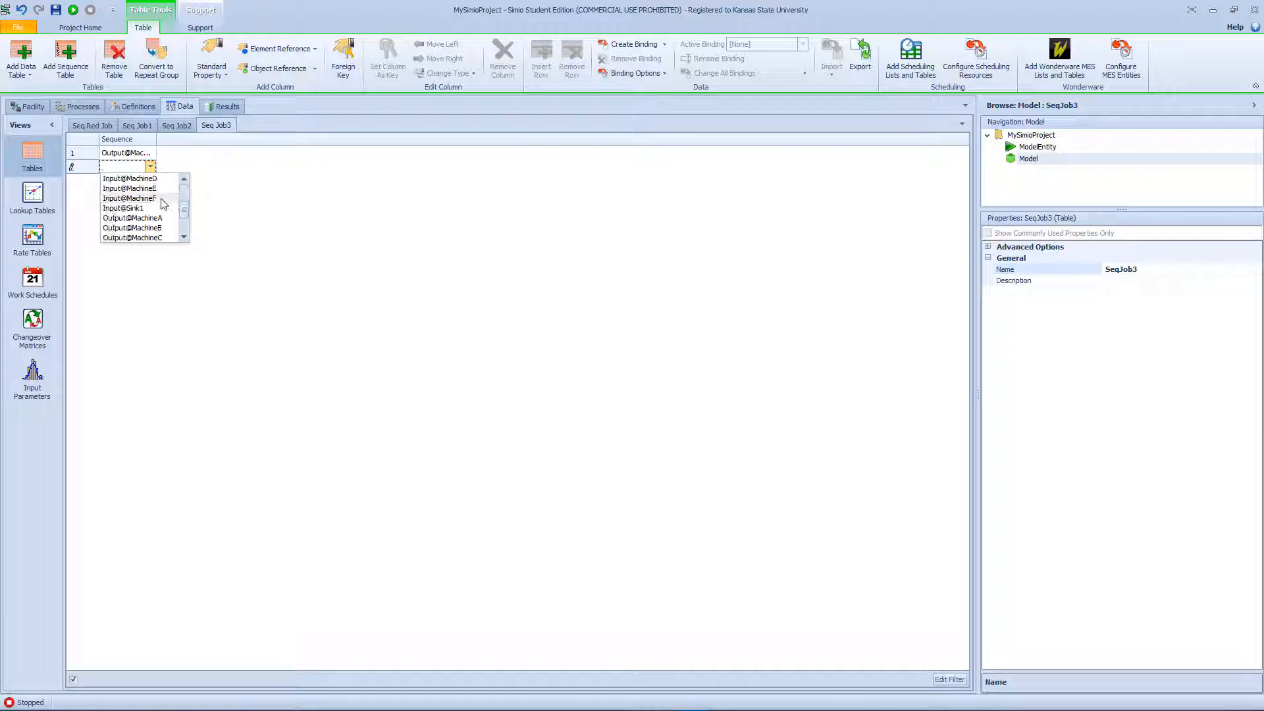
{"action": "left_click", "coordinate": [161, 198]}
Step: Add Input@MachineD and Input@MachineB as the third and fourth destinations in the Seq Job3 table
{"action": "left_click", "coordinate": [162, 180]}
{"action": "left_click", "coordinate": [165, 180]}
{"action": "scroll", "coordinate": [188, 239], "scroll_direction": "down", "scroll_amount": 2}
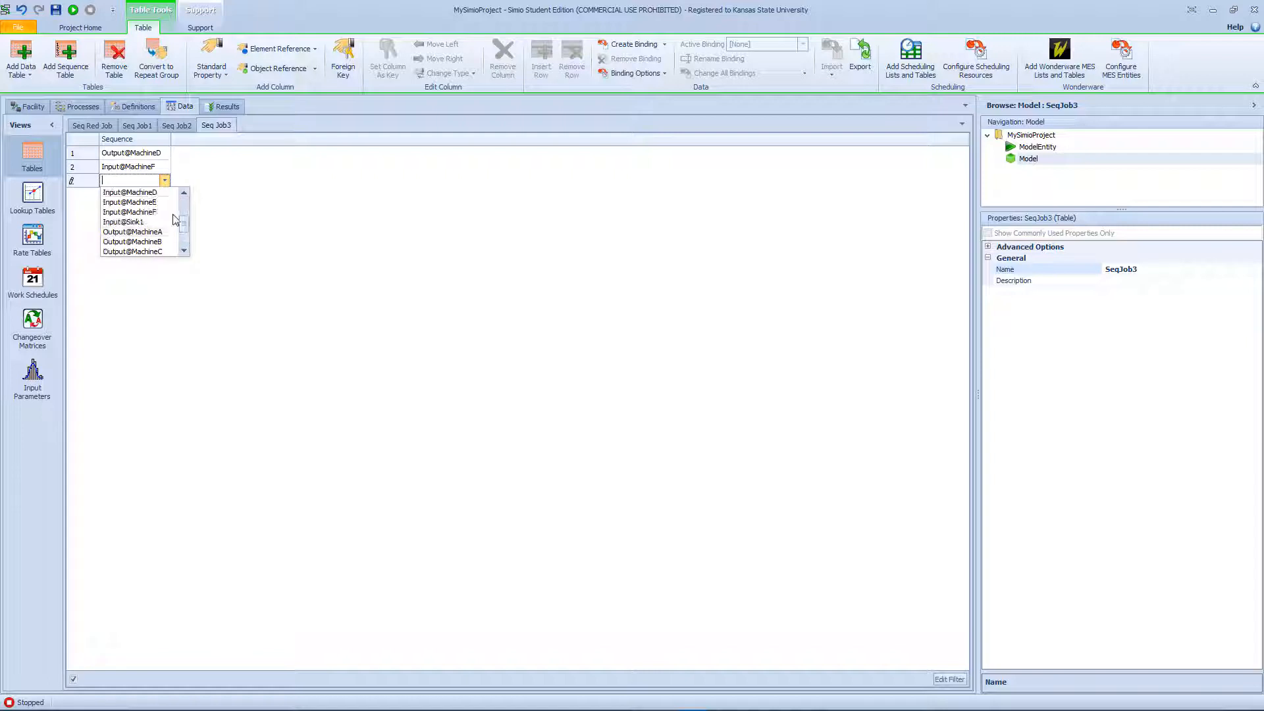
{"action": "left_click", "coordinate": [159, 194]}
{"action": "left_click", "coordinate": [161, 194]}
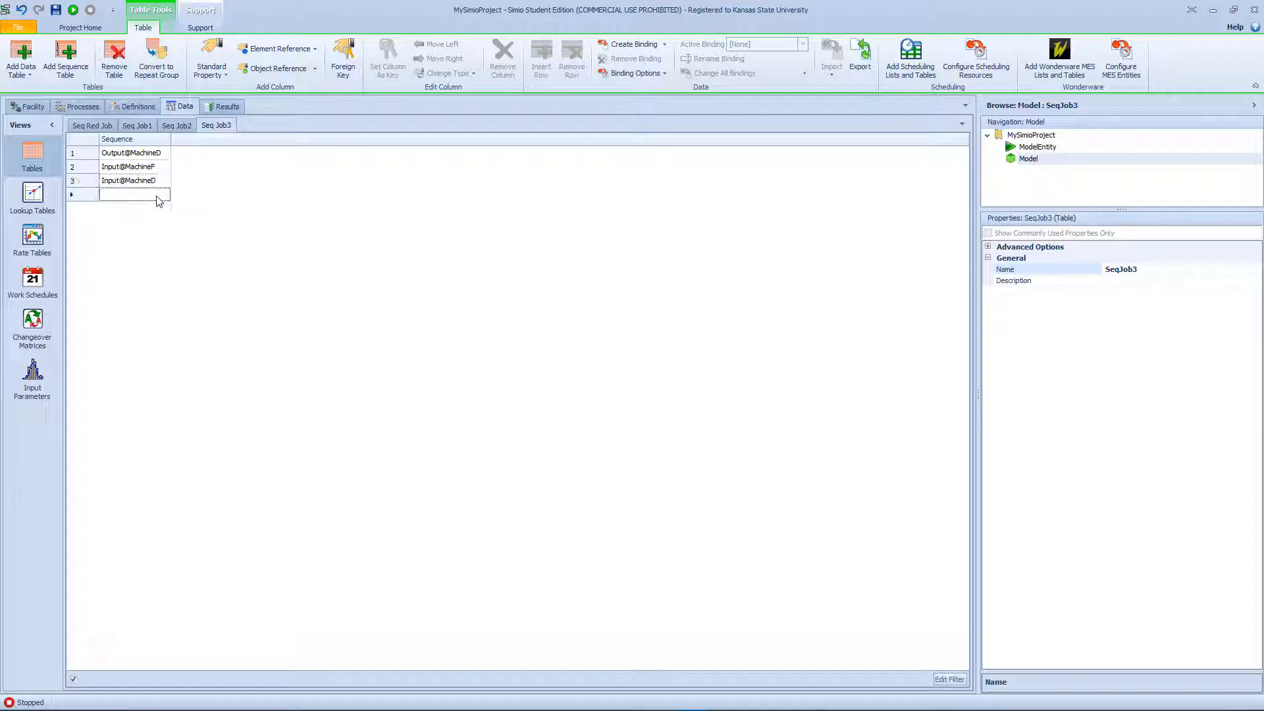
{"action": "left_click", "coordinate": [164, 194]}
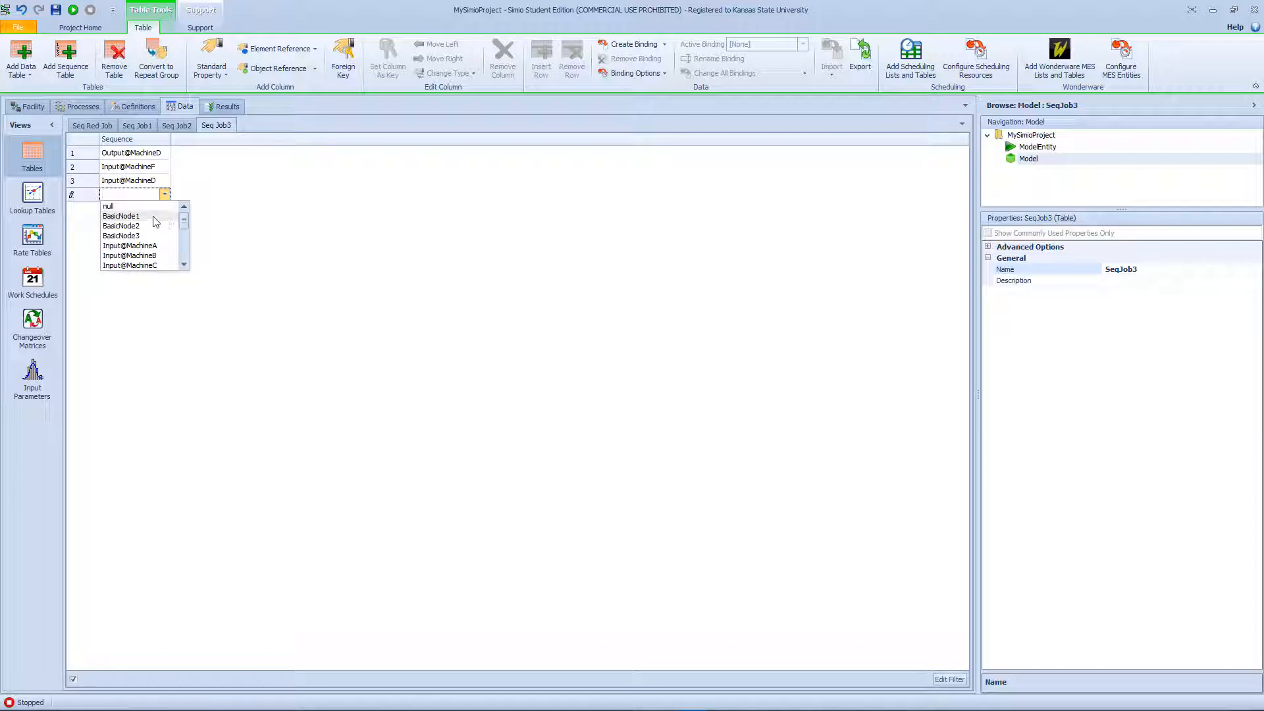
{"action": "left_click", "coordinate": [155, 255]}
Step: Add Input@Sink1 as the fifth destination in the Seq Job3 table
{"action": "left_click", "coordinate": [135, 208]}
{"action": "left_click", "coordinate": [165, 208]}
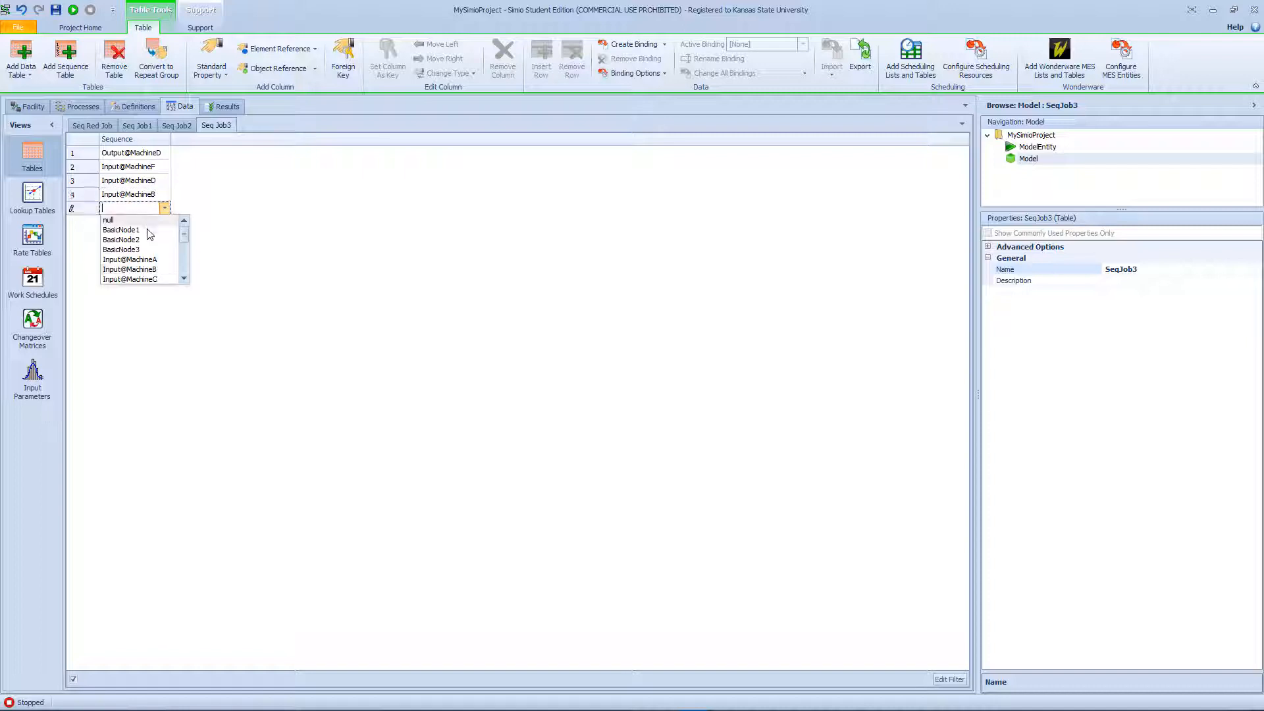
{"action": "scroll", "coordinate": [162, 249], "scroll_direction": "down", "scroll_amount": 2}
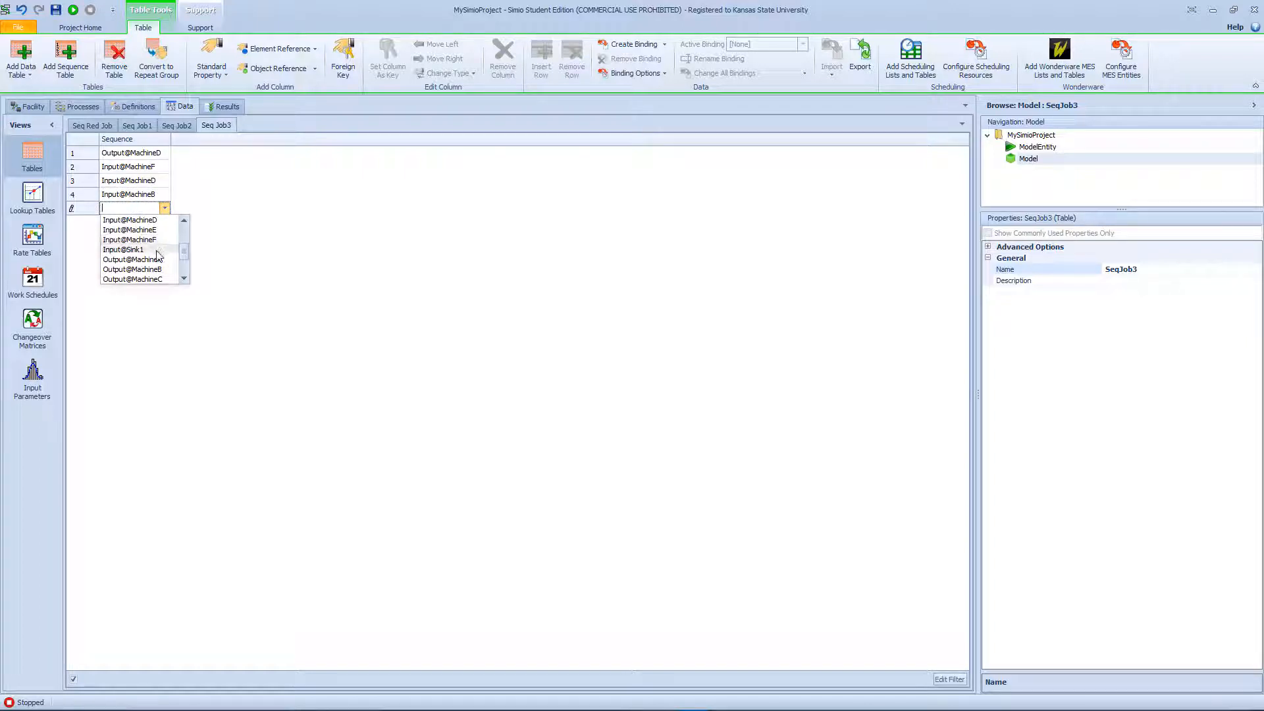
{"action": "left_click", "coordinate": [161, 249]}
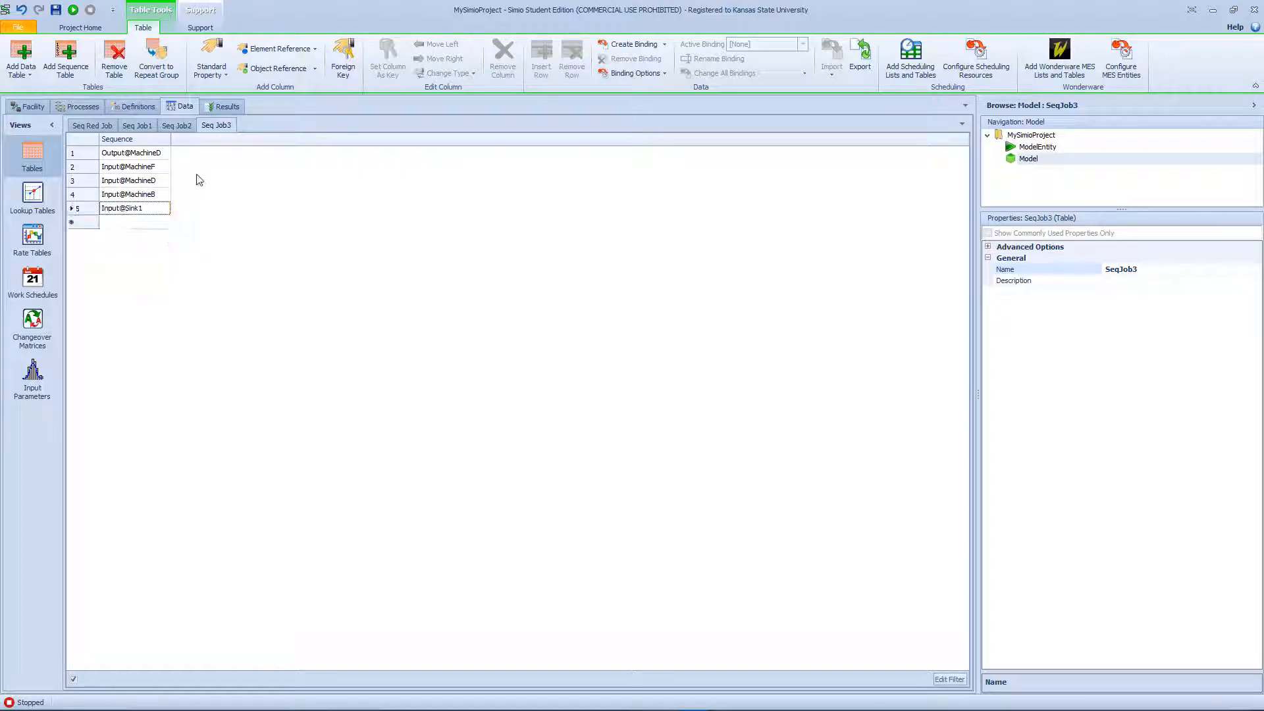
Step: Add an expression property column named ProcessingTime to the Seq Job3 table
{"action": "left_click", "coordinate": [210, 66]}
{"action": "left_click", "coordinate": [244, 139]}
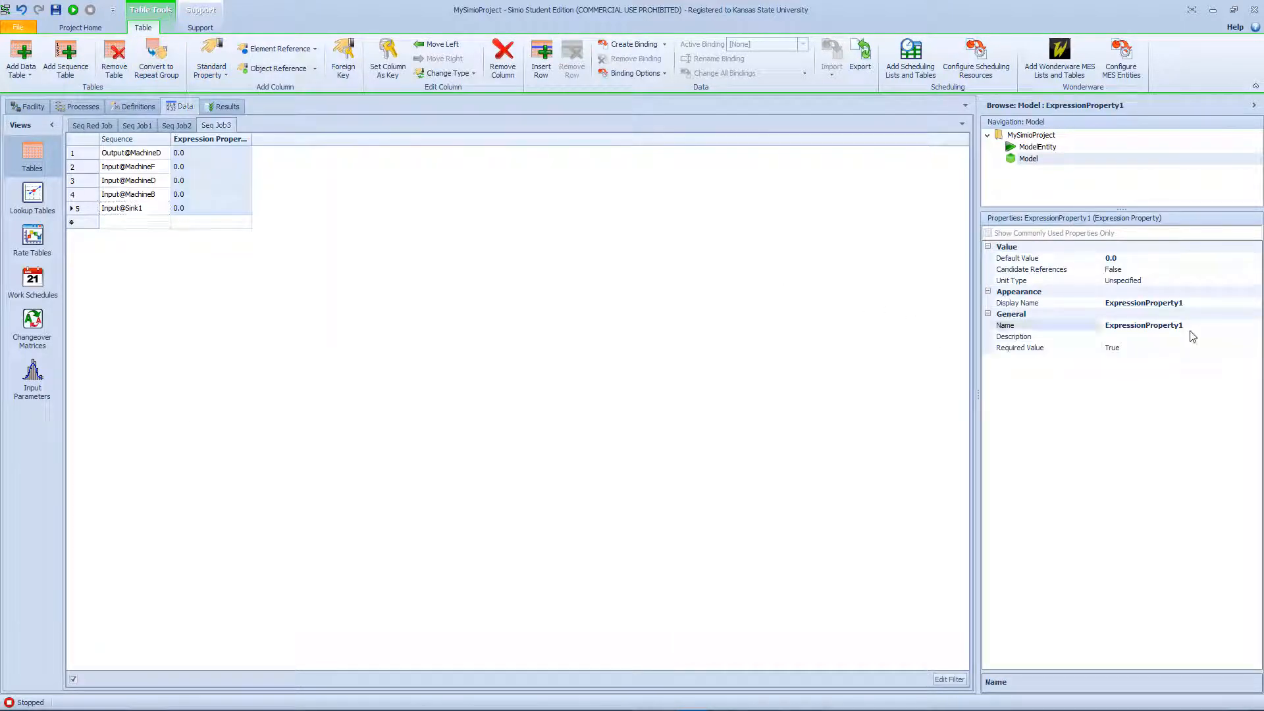
{"action": "left_click", "coordinate": [1077, 326]}
{"action": "type", "text": "ProcessingTime"}
{"action": "key", "text": "Return"}
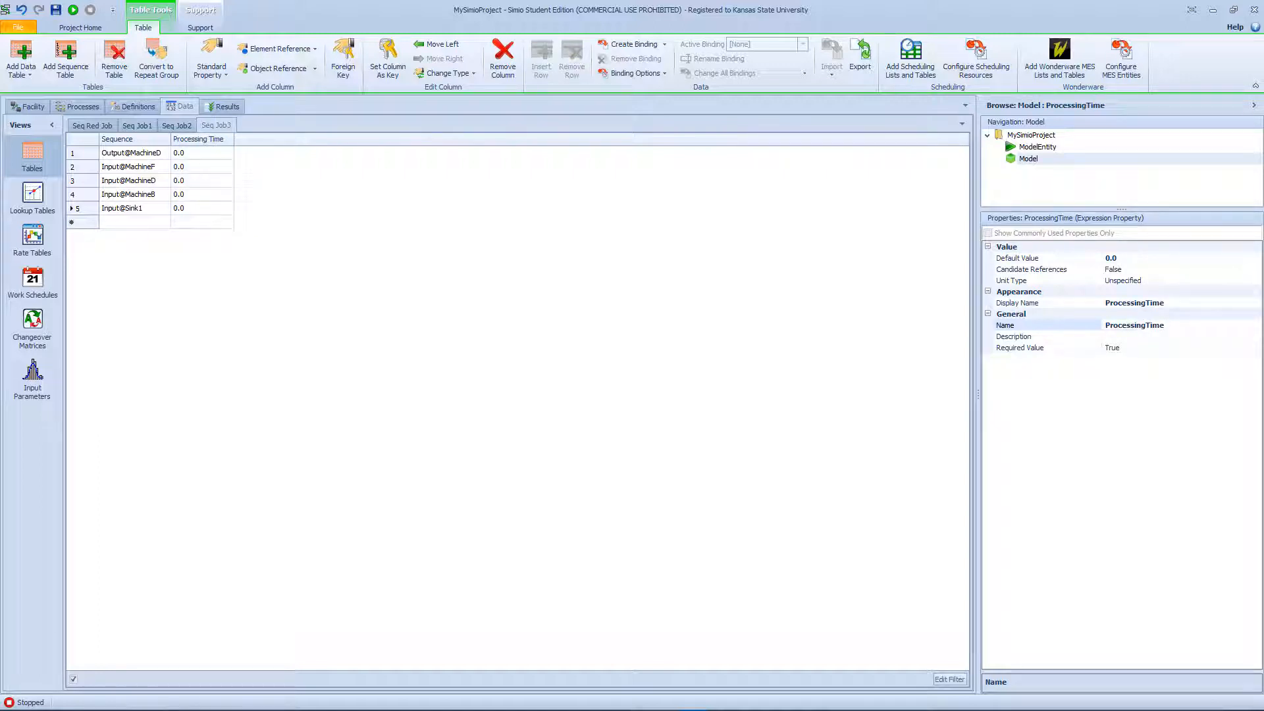
Step: Set the Seq Job3 ProcessingTime column's unit type to Time with default units of Minutes
{"action": "left_click", "coordinate": [1234, 281]}
{"action": "left_click", "coordinate": [1256, 281]}
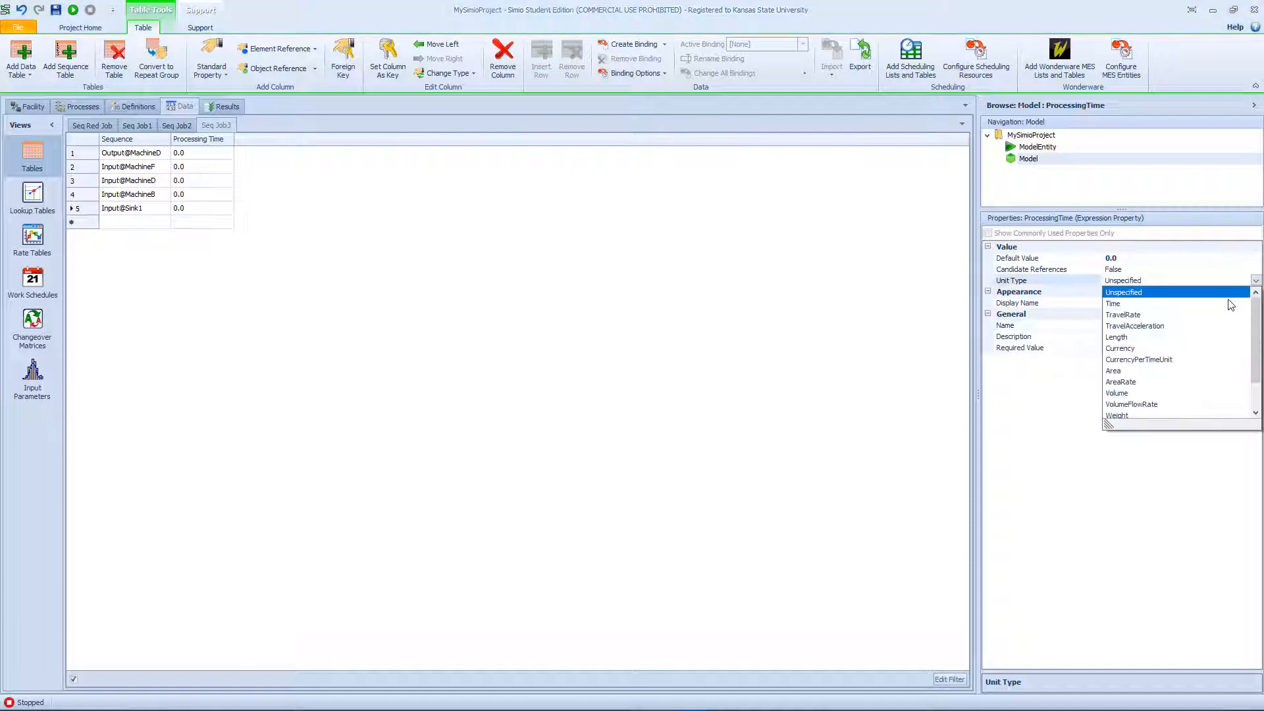
{"action": "left_click", "coordinate": [1225, 303]}
{"action": "left_click", "coordinate": [1226, 291]}
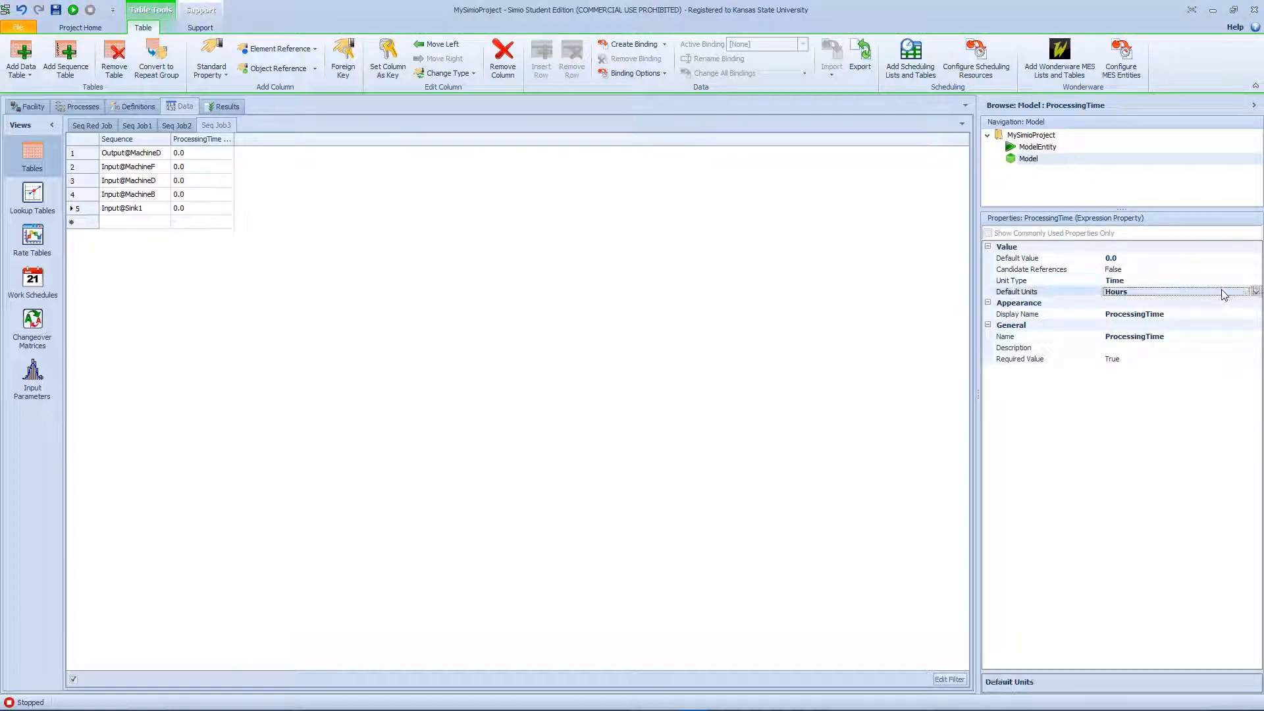
{"action": "left_click", "coordinate": [1255, 292]}
{"action": "left_click", "coordinate": [1146, 316]}
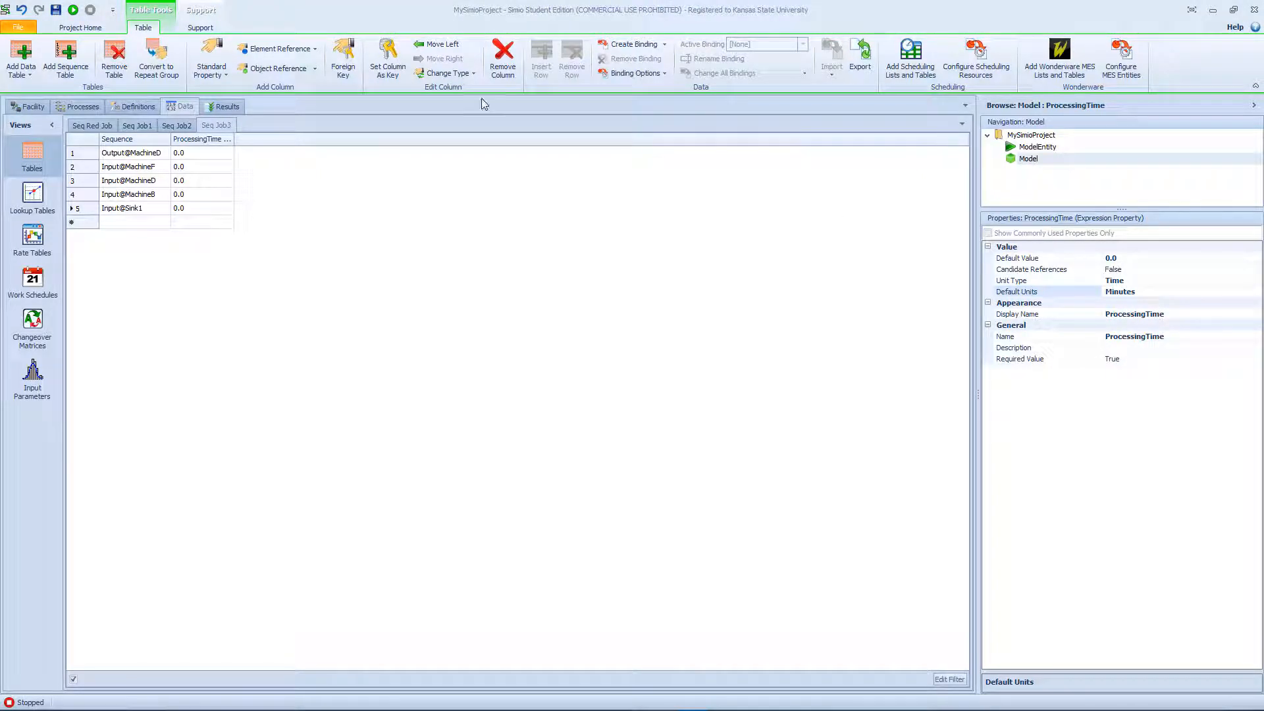
Step: Paste the copied Random.Pert expressions into the first four Seq Job3 processing time rows and widen the column
{"action": "left_click", "coordinate": [198, 154]}
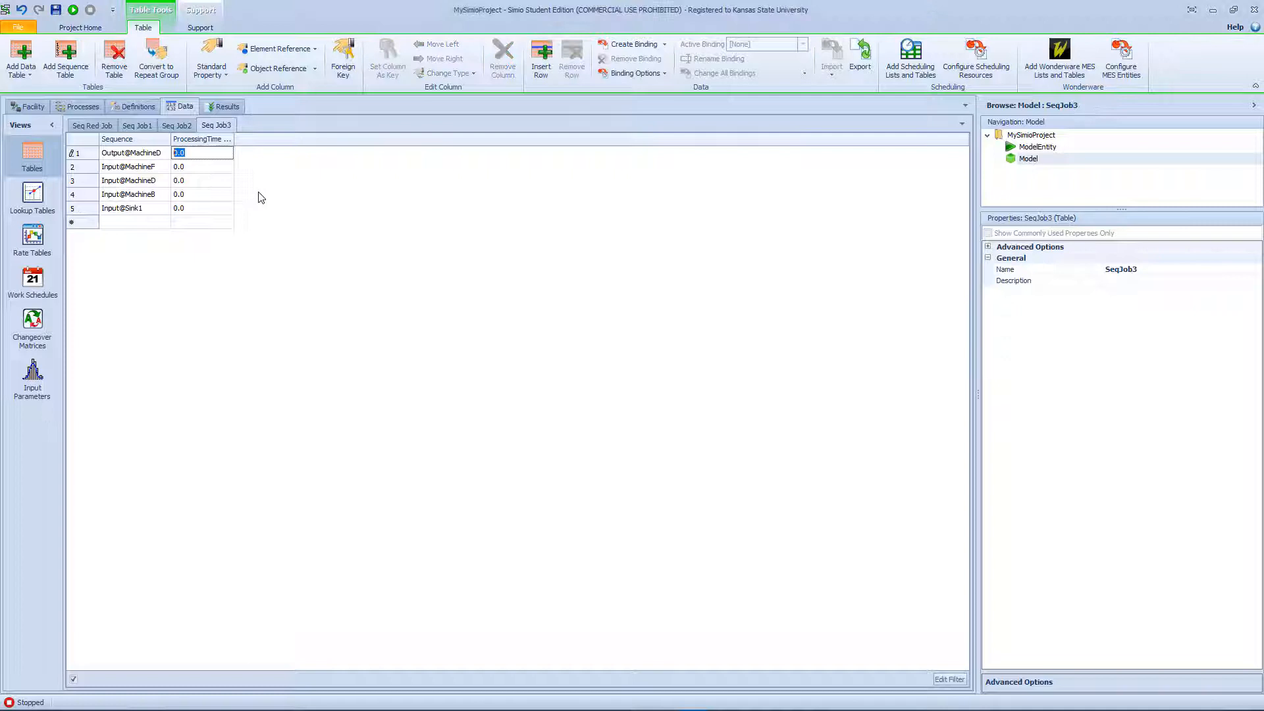
{"action": "left_click", "coordinate": [224, 195]}
{"action": "key", "text": "ctrl+v"}
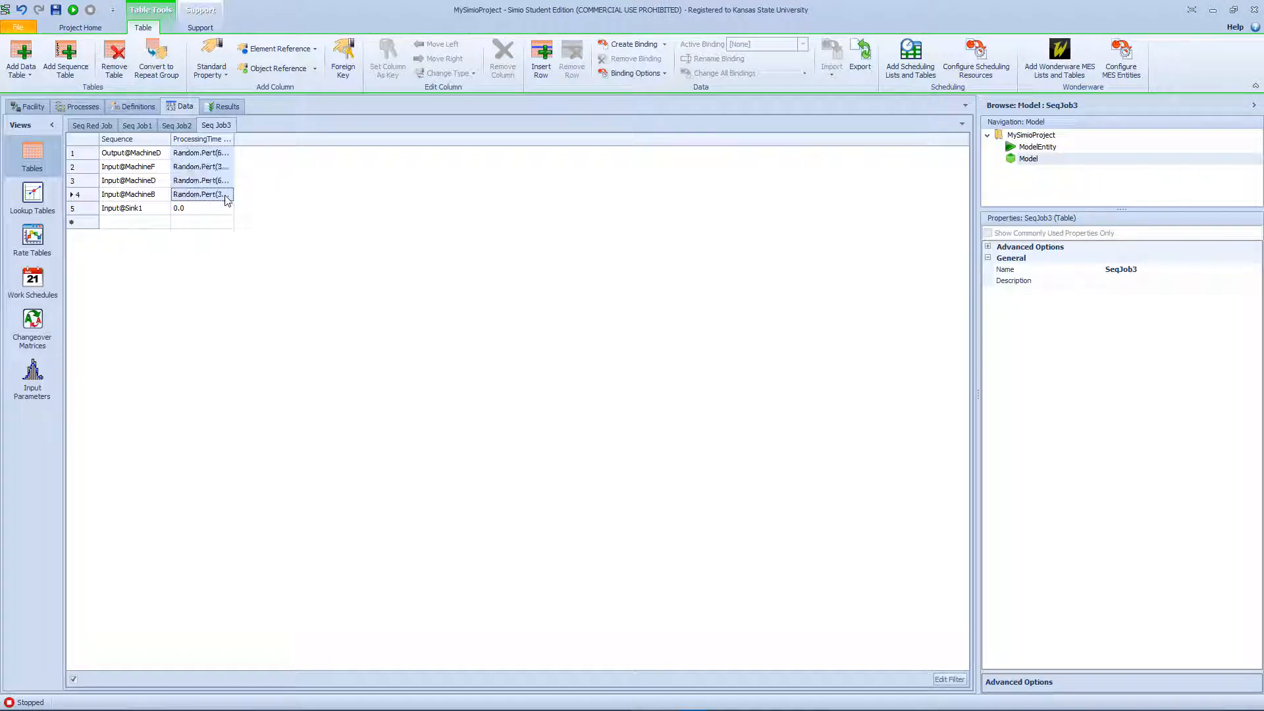
{"action": "left_click", "coordinate": [254, 172]}
{"action": "left_click_drag", "start_coordinate": [233, 142], "coordinate": [279, 140]}
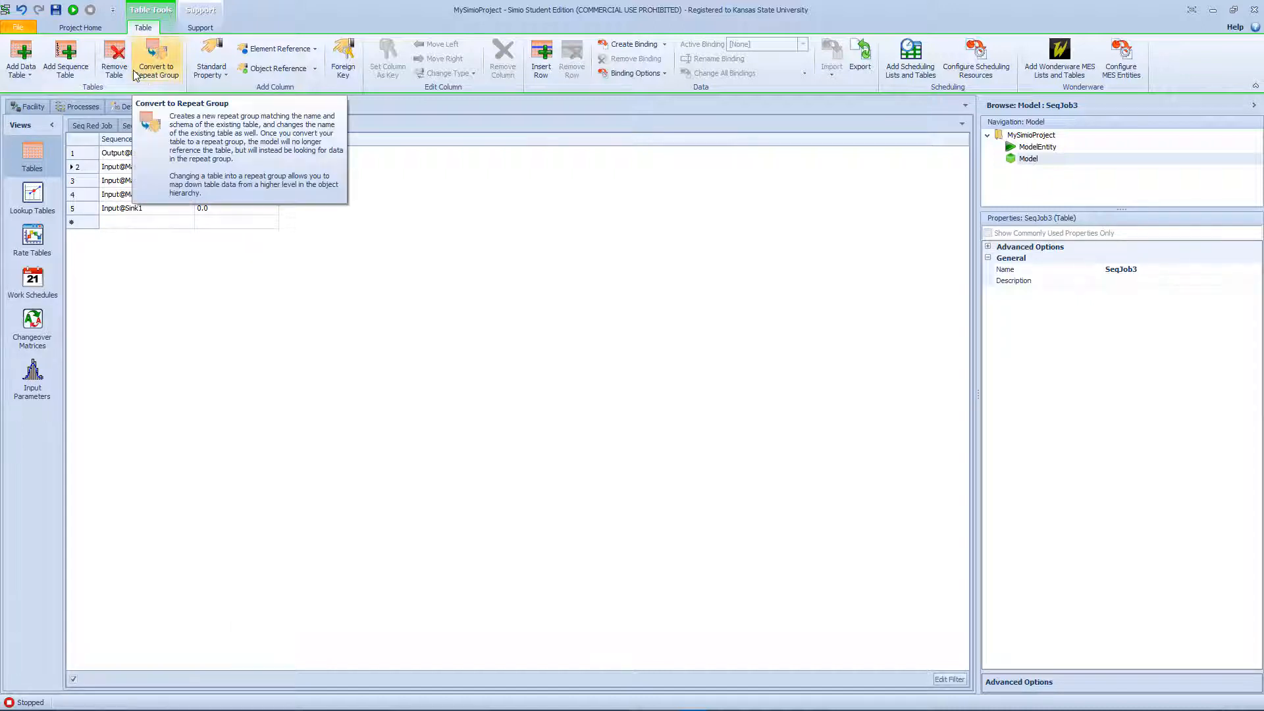
Step: Add a new sequence table named SeqJob4
{"action": "left_click", "coordinate": [65, 58]}
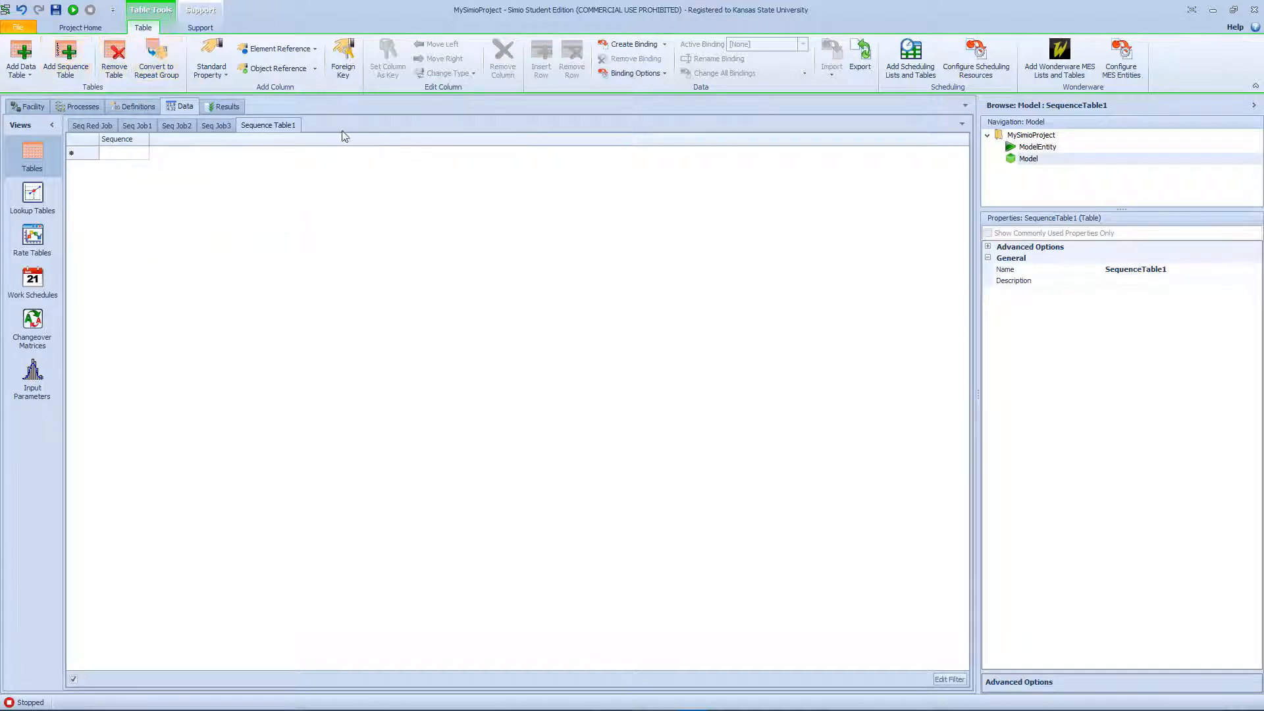
{"action": "left_click", "coordinate": [1183, 269]}
{"action": "left_click_drag", "start_coordinate": [1186, 270], "coordinate": [1121, 267]}
{"action": "type", "text": "Job4"}
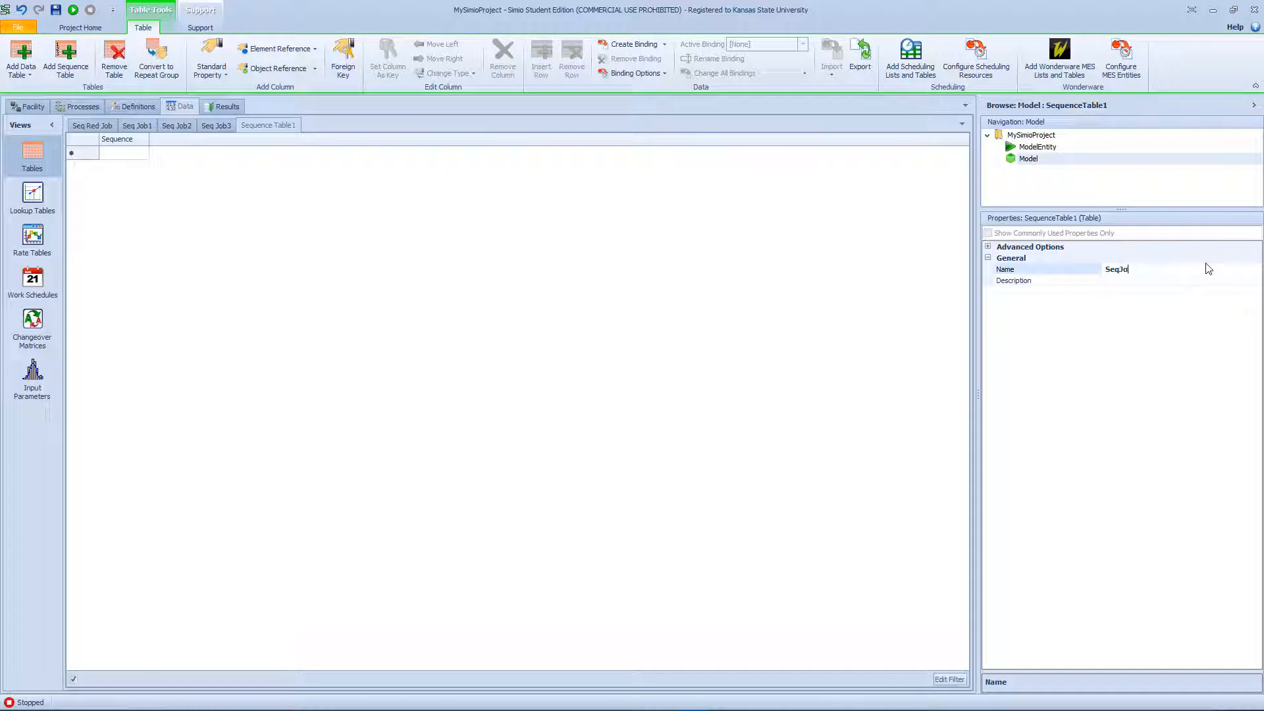
{"action": "key", "text": "Return"}
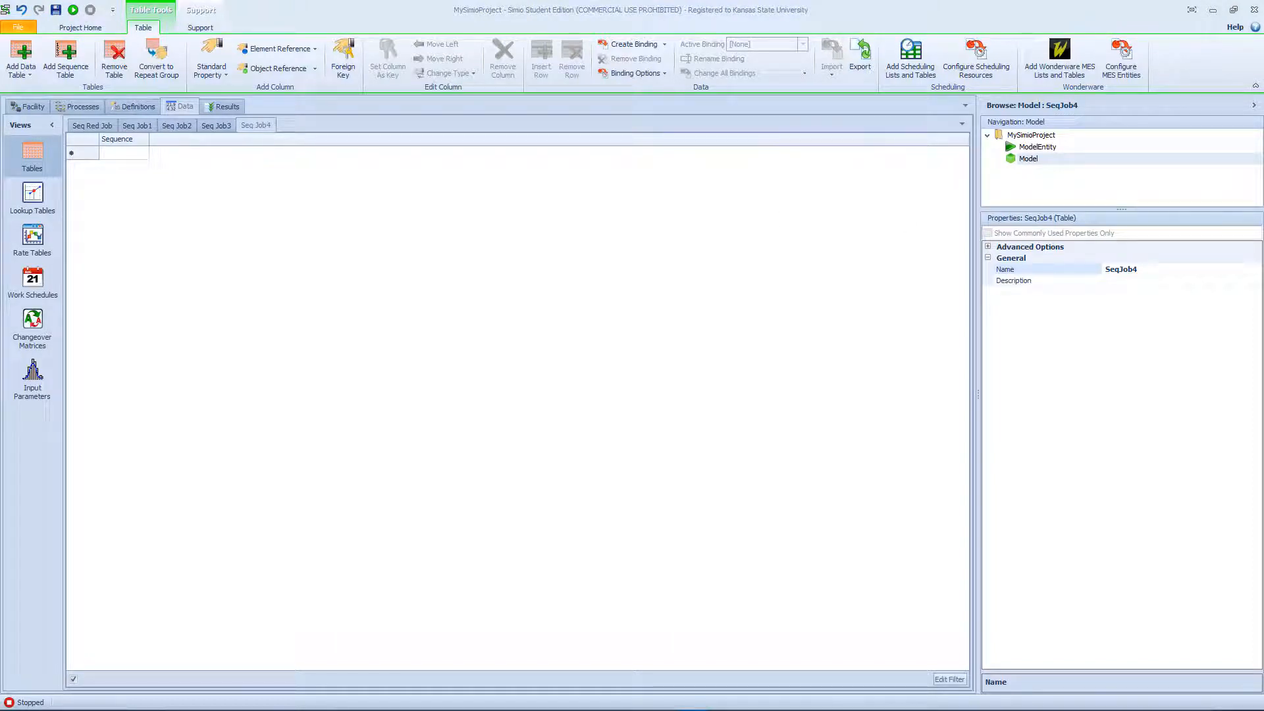
Step: Set the first three Seq Job4 sequence rows to Input@MachineC, Input@MachineA and Input@MachineD
{"action": "left_click", "coordinate": [142, 153]}
{"action": "left_click", "coordinate": [165, 204]}
{"action": "left_click", "coordinate": [150, 167]}
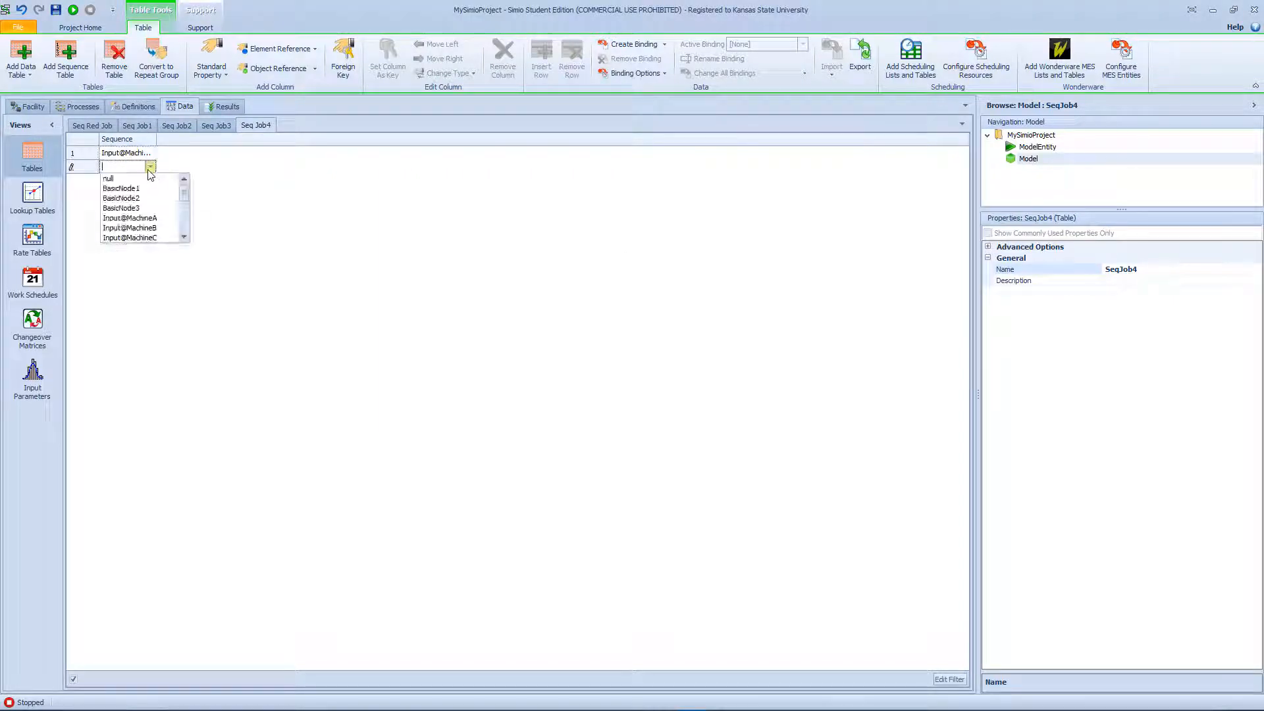
{"action": "left_click", "coordinate": [159, 218]}
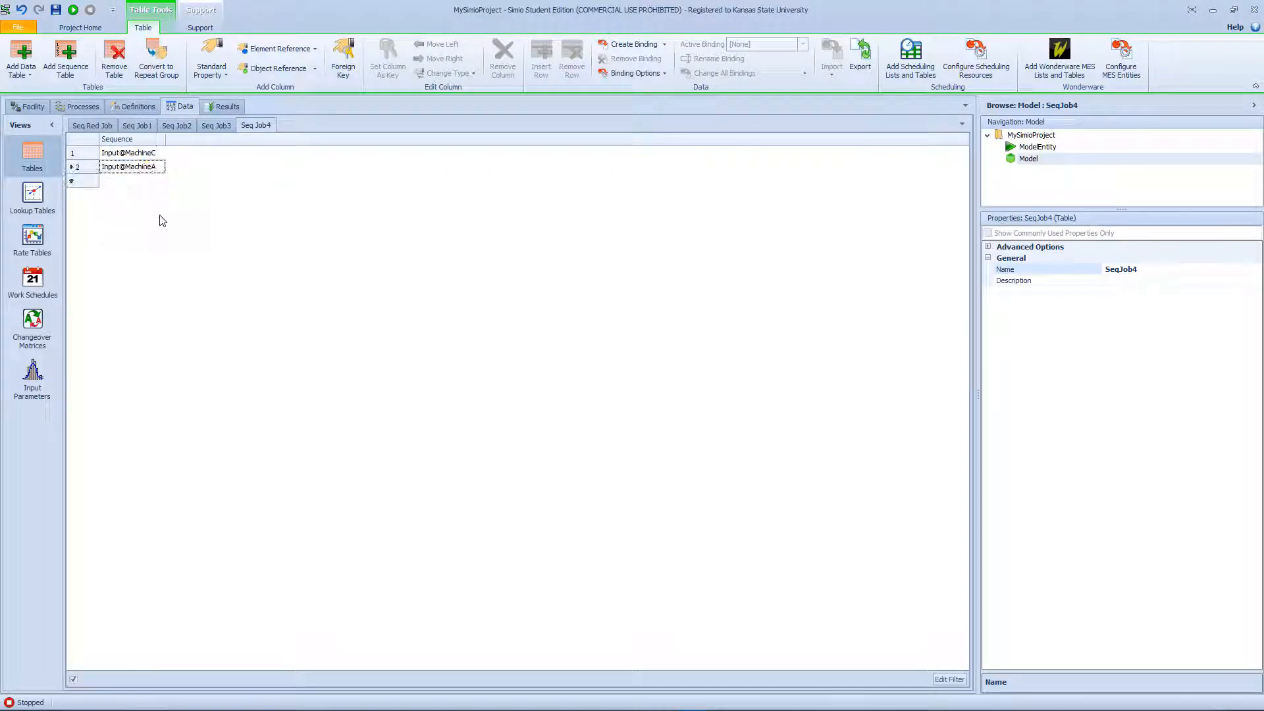
{"action": "left_click", "coordinate": [141, 181]}
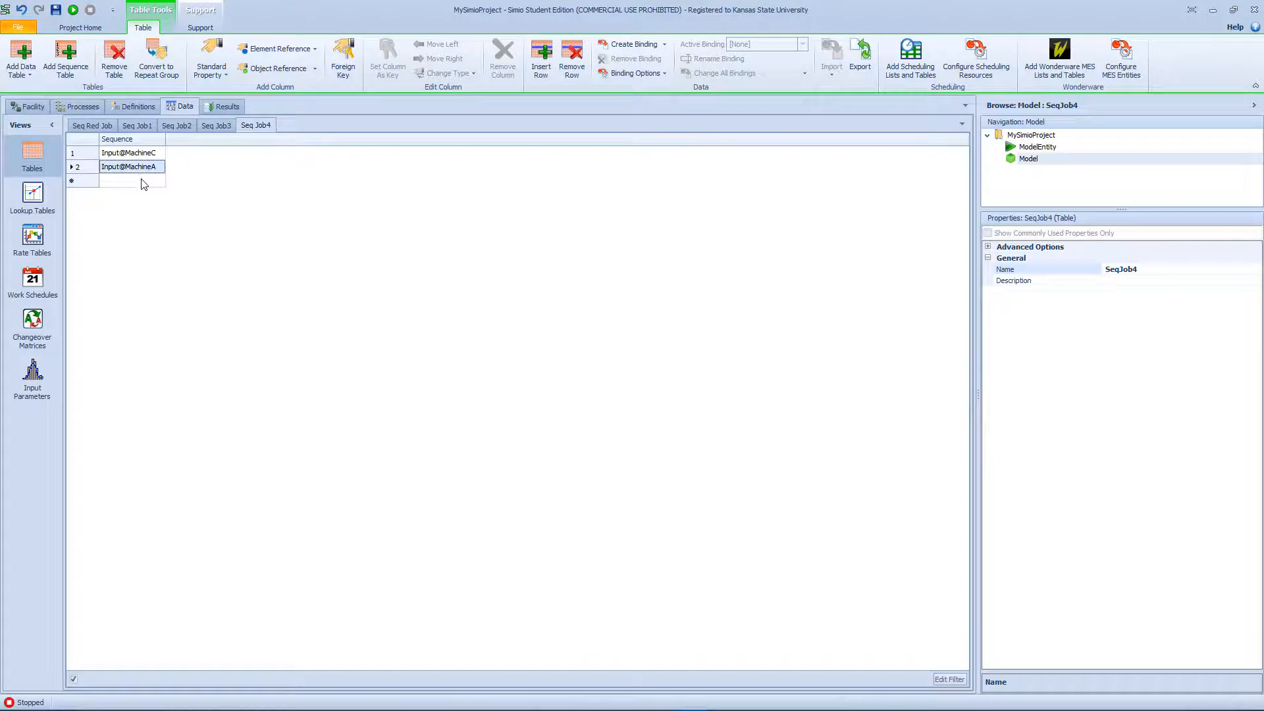
{"action": "scroll", "coordinate": [155, 211], "scroll_direction": "down", "scroll_amount": 2}
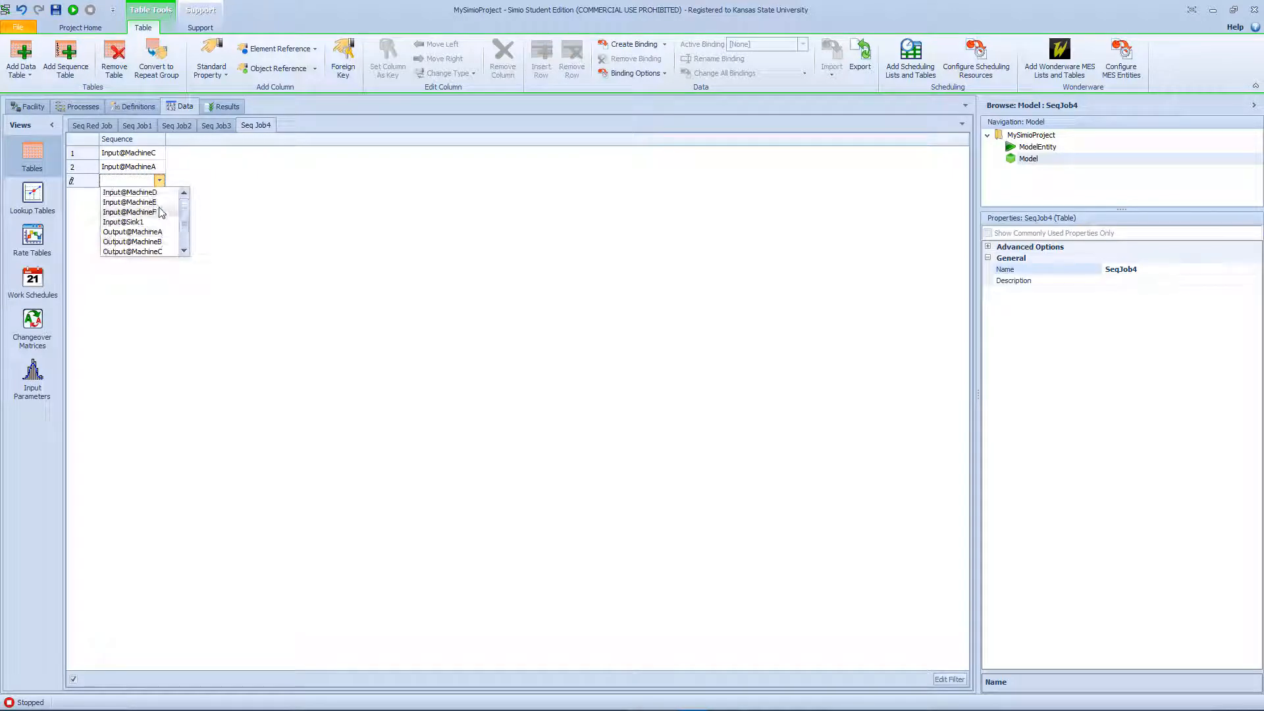
{"action": "left_click", "coordinate": [158, 192]}
Step: Complete the Seq Job4 sequence with Output@MachineE in the fourth row and Input@Sink1 in the fifth
{"action": "left_click", "coordinate": [158, 194]}
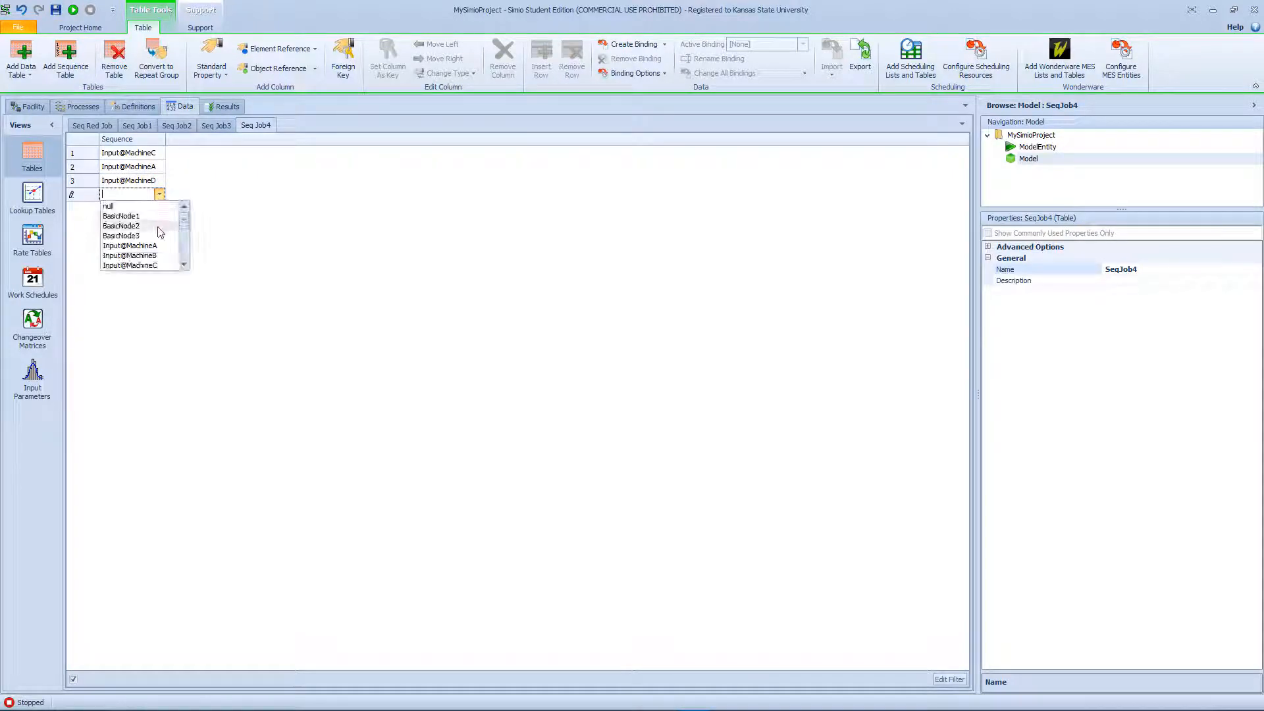
{"action": "scroll", "coordinate": [161, 237], "scroll_direction": "down", "scroll_amount": 3}
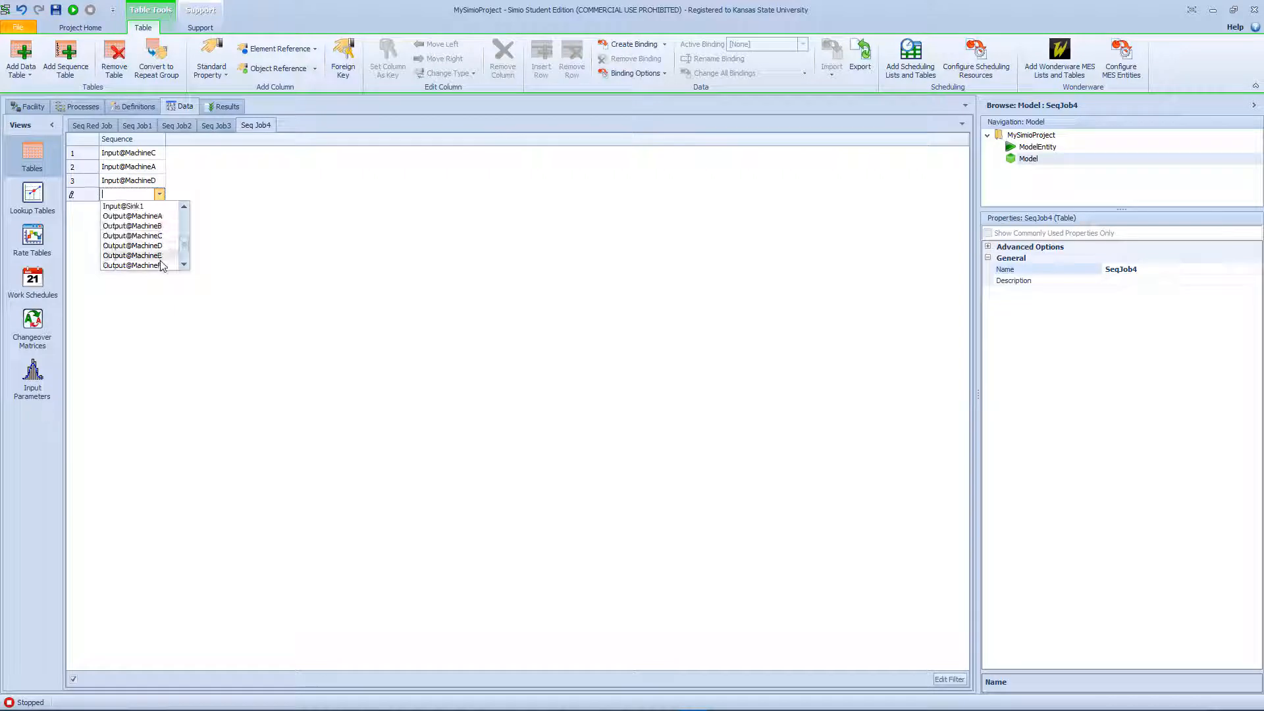
{"action": "left_click", "coordinate": [162, 256]}
{"action": "left_click", "coordinate": [159, 208]}
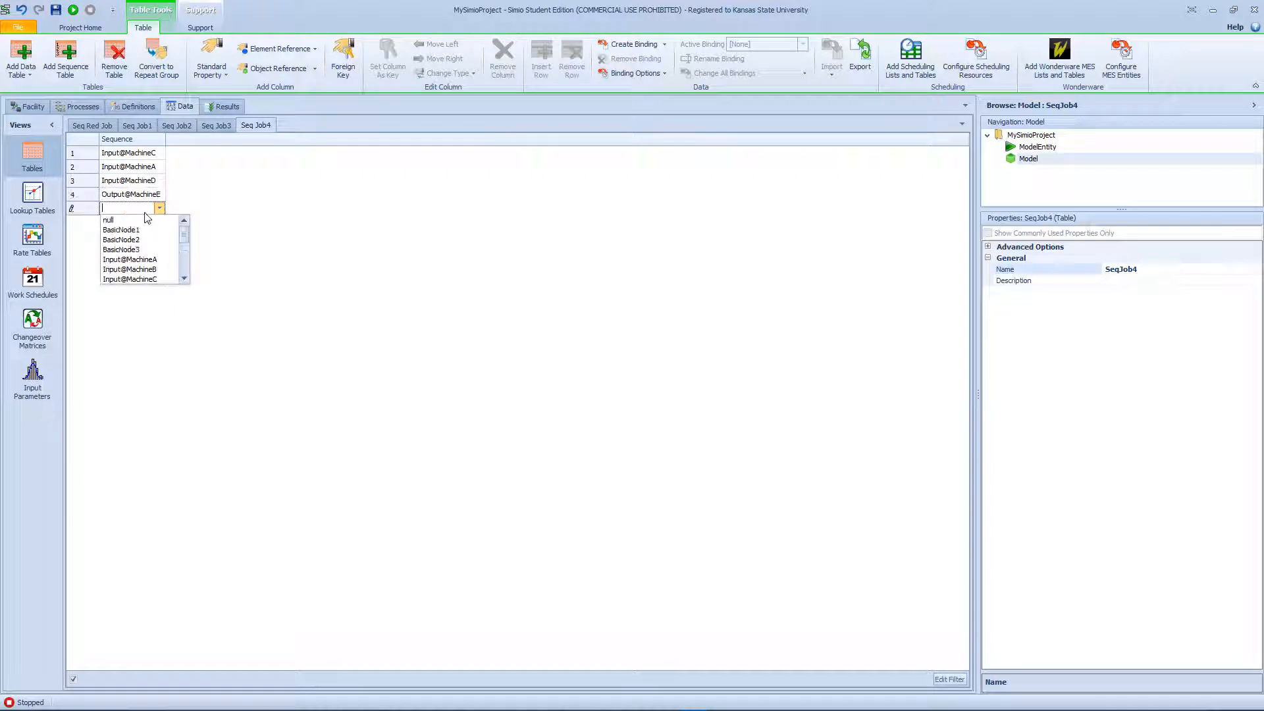
{"action": "scroll", "coordinate": [182, 262], "scroll_direction": "down", "scroll_amount": 3}
{"action": "left_click", "coordinate": [155, 254]}
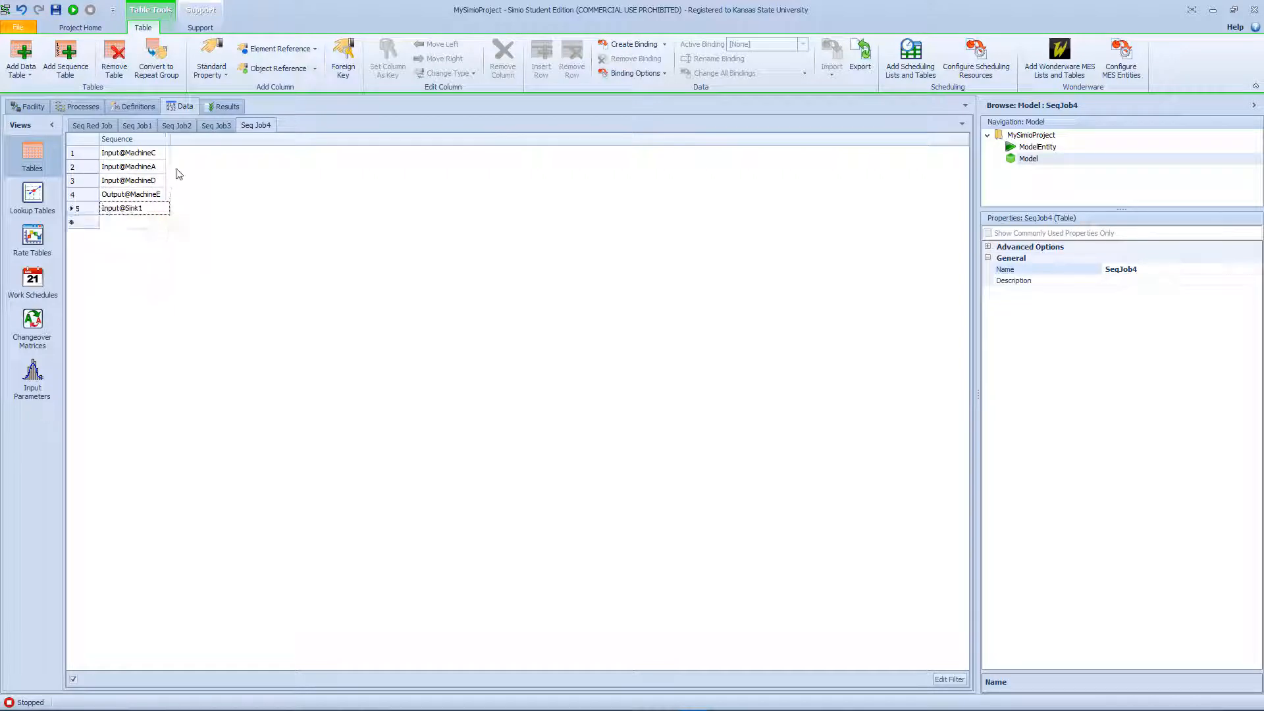
Step: Add an expression property column named ProcessingTime to the Seq Job4 table
{"action": "left_click", "coordinate": [210, 64]}
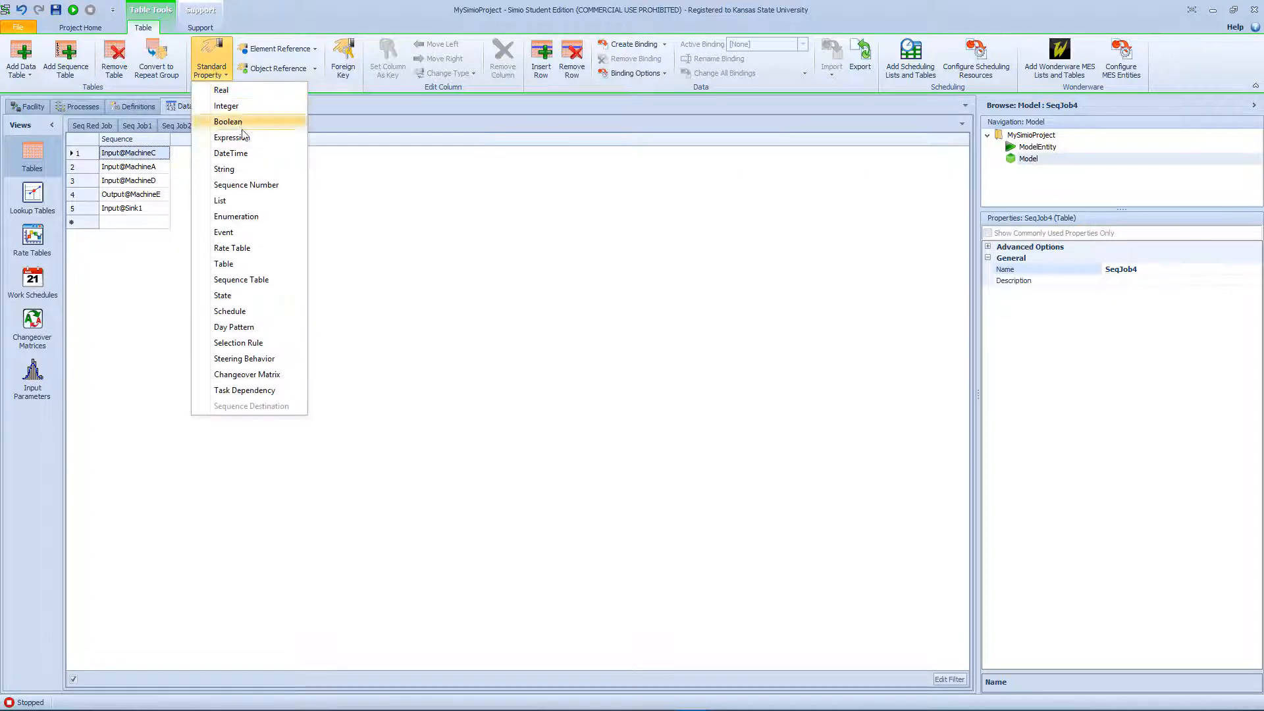
{"action": "left_click", "coordinate": [249, 137]}
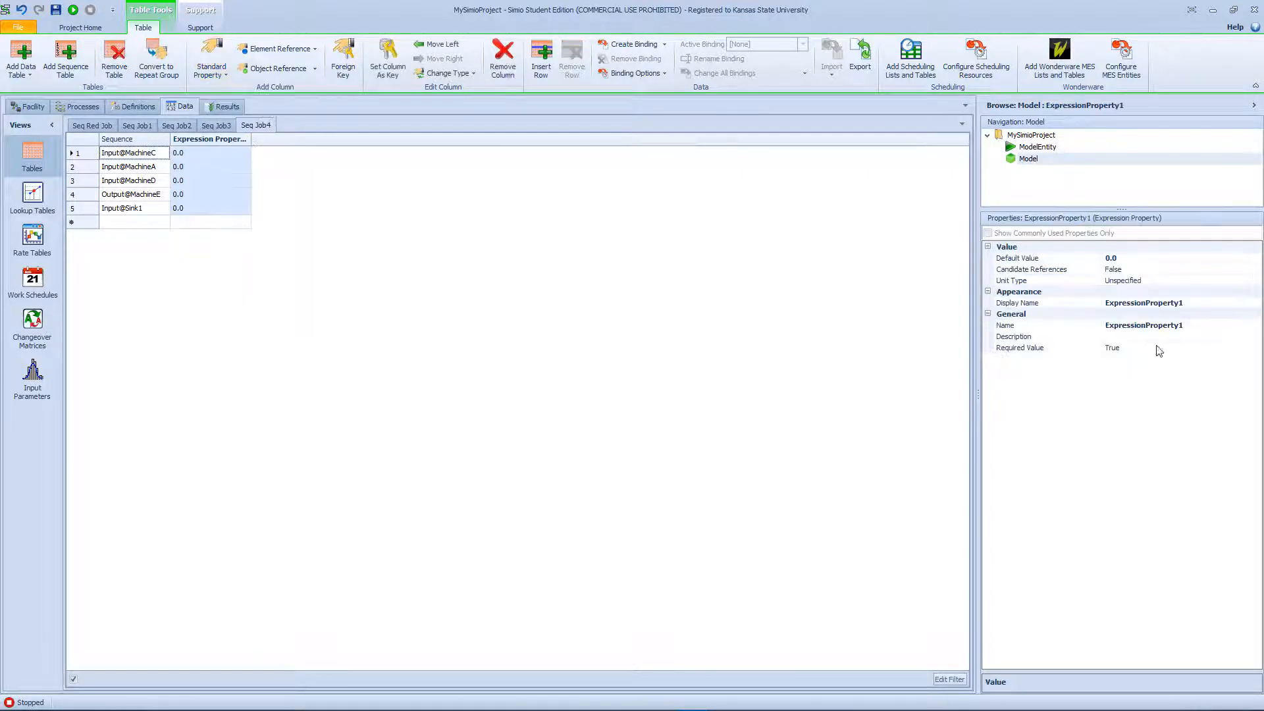
{"action": "left_click", "coordinate": [1194, 329]}
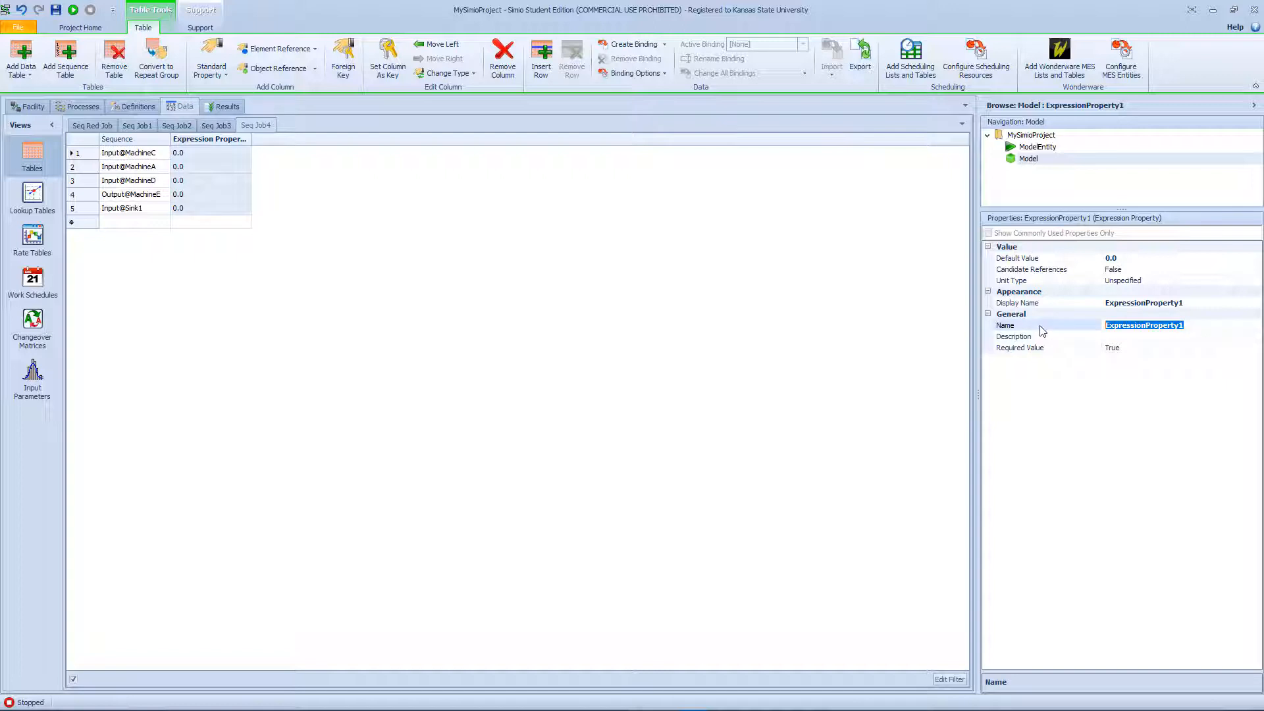
{"action": "type", "text": "ProcessingTime"}
{"action": "key", "text": "Return"}
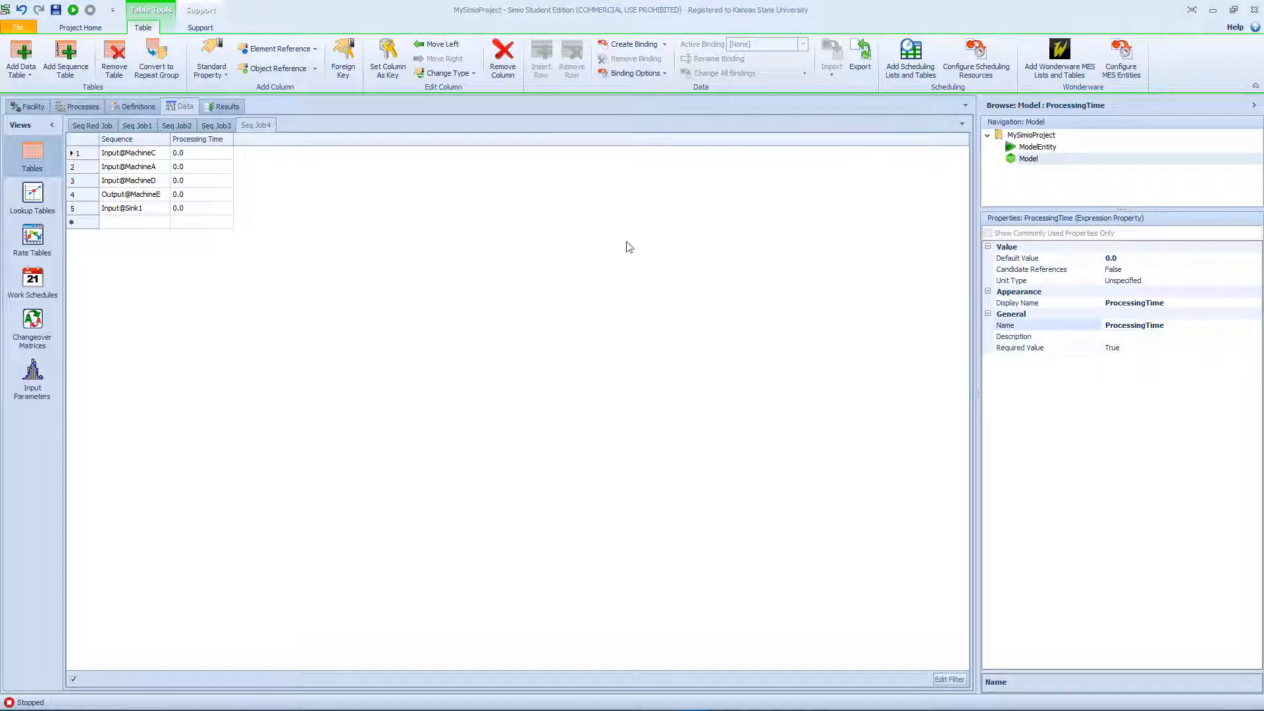
Step: Paste the copied Random.Pert expressions into the first four Seq Job4 processing time rows
{"action": "left_click", "coordinate": [201, 153]}
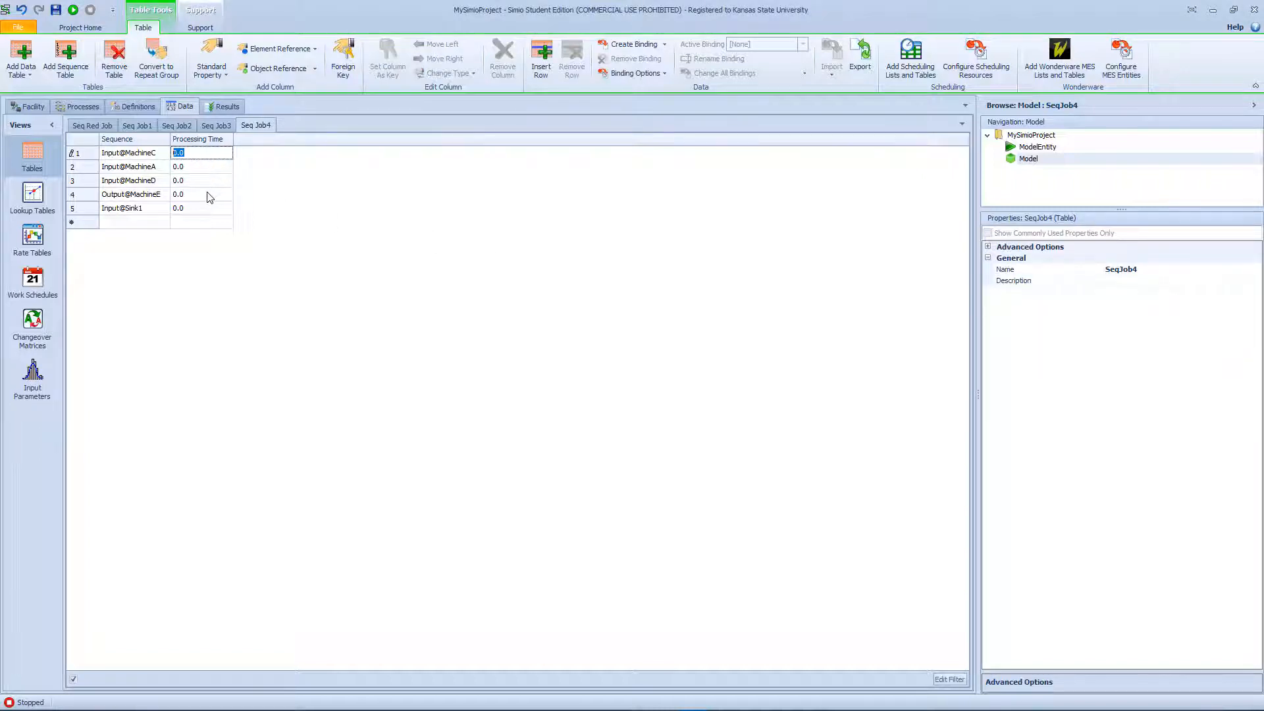
{"action": "left_click", "coordinate": [206, 194], "text": "shift"}
{"action": "key", "text": "ctrl+v"}
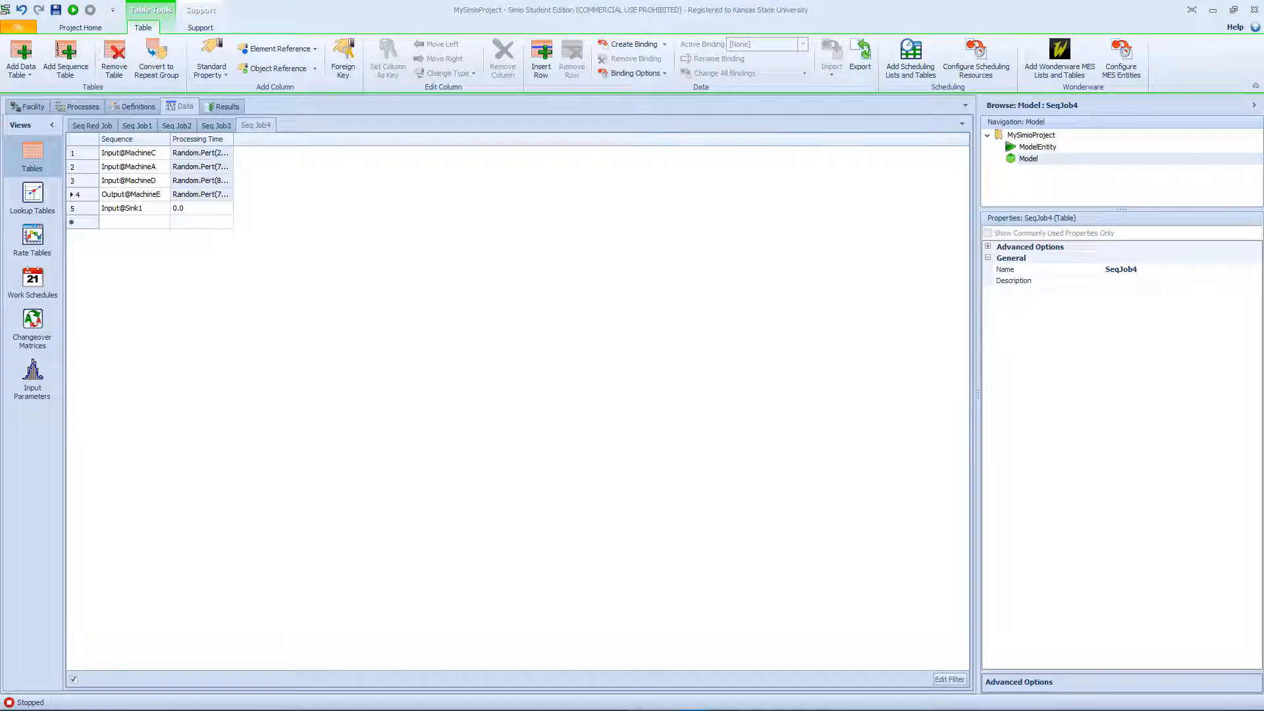
Step: Replace the first four Seq Job1 processing times with Random.Pert(2,4,6), Random.Pert(3,4,6), Random.Pert(6,7,9) and Random.Pert(3,6,8)
{"action": "left_click", "coordinate": [136, 125]}
{"action": "left_click", "coordinate": [219, 155]}
{"action": "left_click_drag", "start_coordinate": [219, 154], "coordinate": [253, 198]}
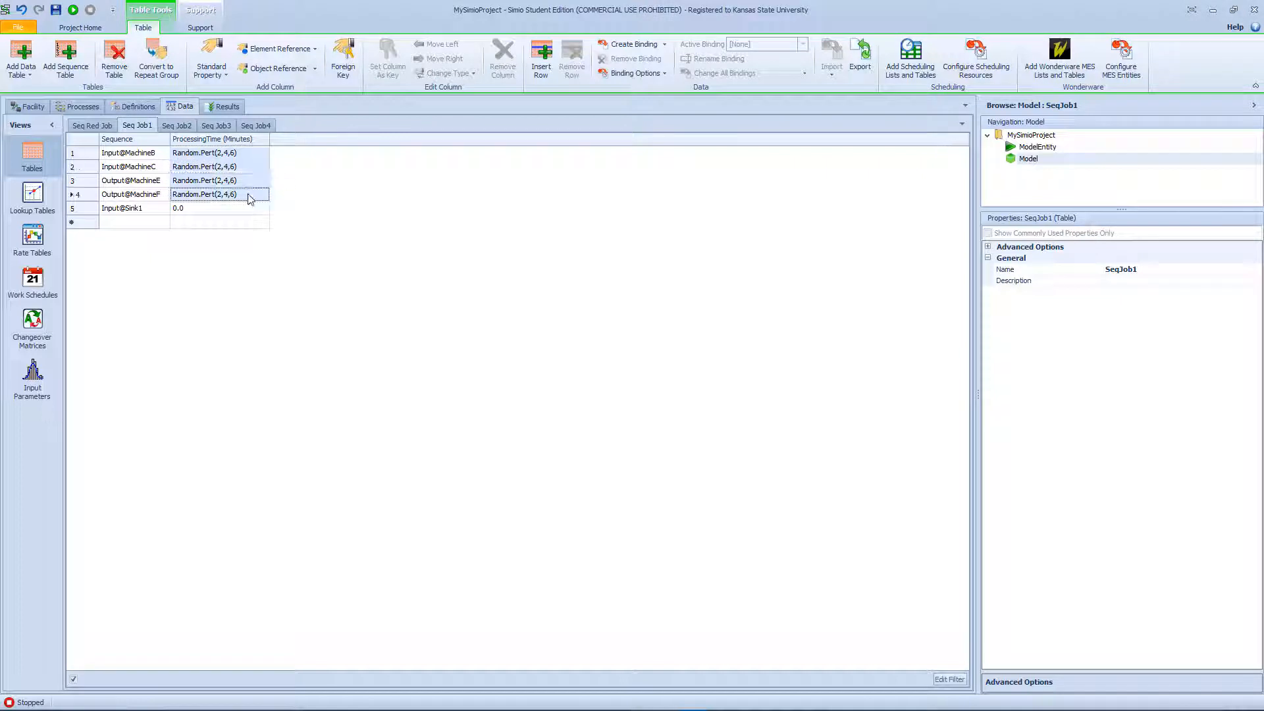
{"action": "type", "text": "Random.Pert(2,4,6) Random.Pert(3,4,6) Random.Pert(6,7,9) Random.Pert(3,6,8)"}
Step: Review the sequences and processing times in the Seq Red Job table and the Seq Job1 to Seq Job4 tables
{"action": "left_click", "coordinate": [105, 125]}
{"action": "left_click", "coordinate": [140, 126]}
{"action": "left_click", "coordinate": [176, 126]}
{"action": "left_click", "coordinate": [216, 125]}
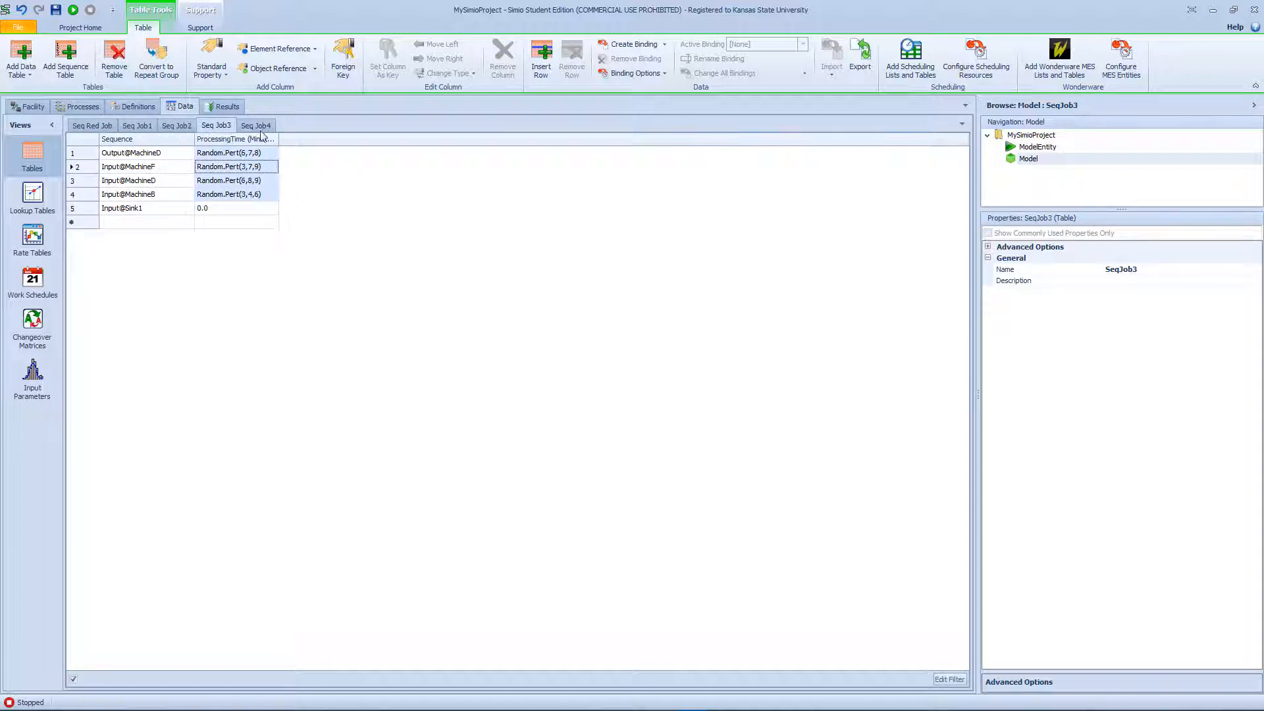
{"action": "left_click", "coordinate": [260, 126]}
{"action": "left_click", "coordinate": [89, 126]}
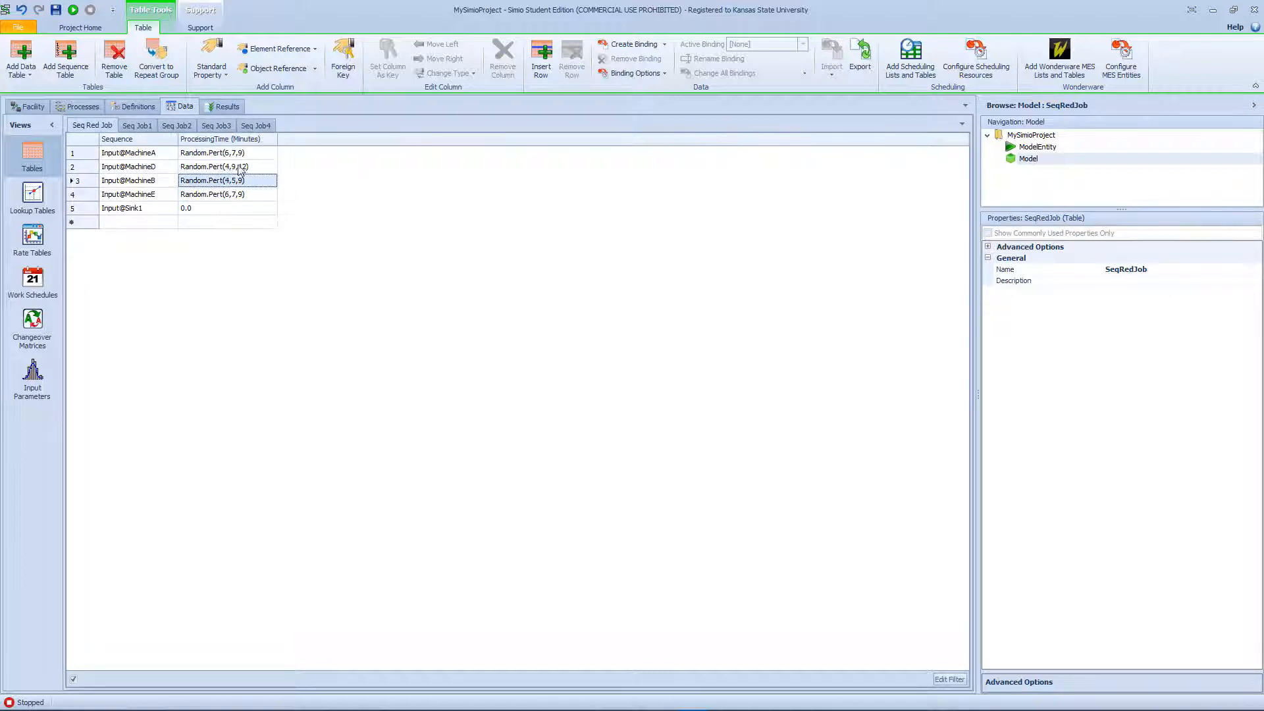
{"action": "left_click", "coordinate": [137, 126]}
{"action": "left_click", "coordinate": [176, 126]}
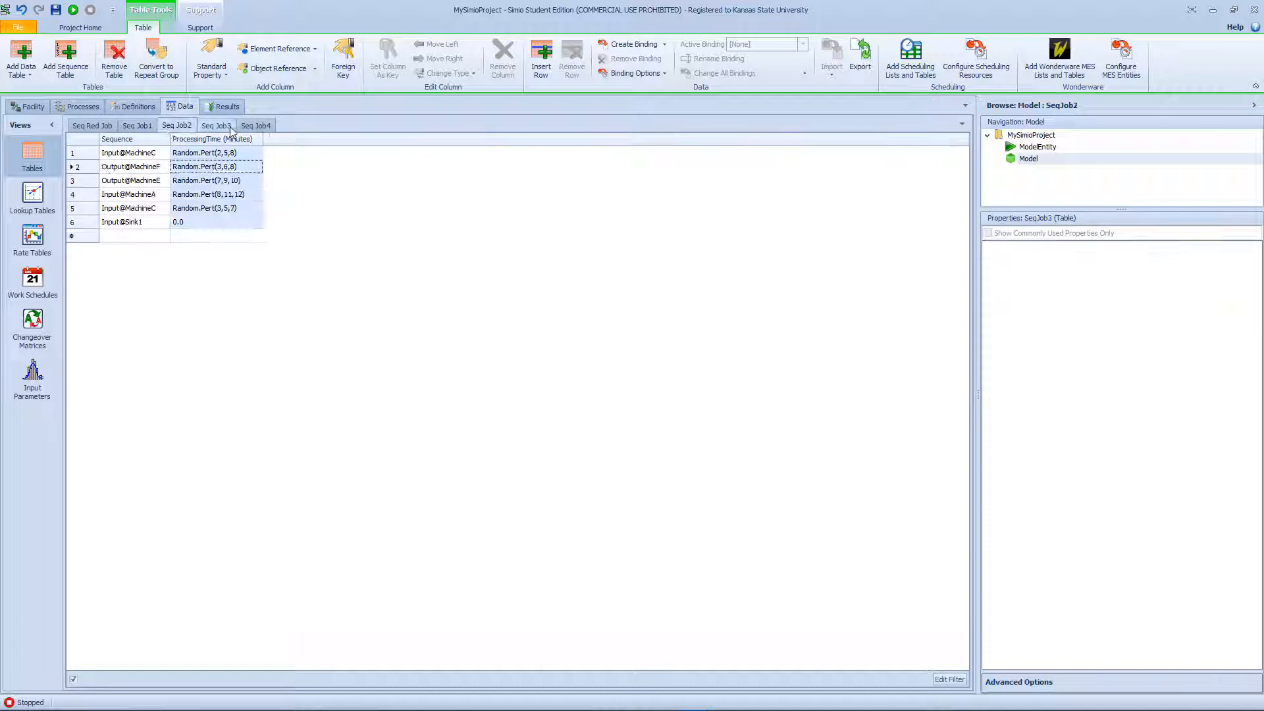
{"action": "left_click", "coordinate": [215, 126]}
{"action": "left_click", "coordinate": [255, 125]}
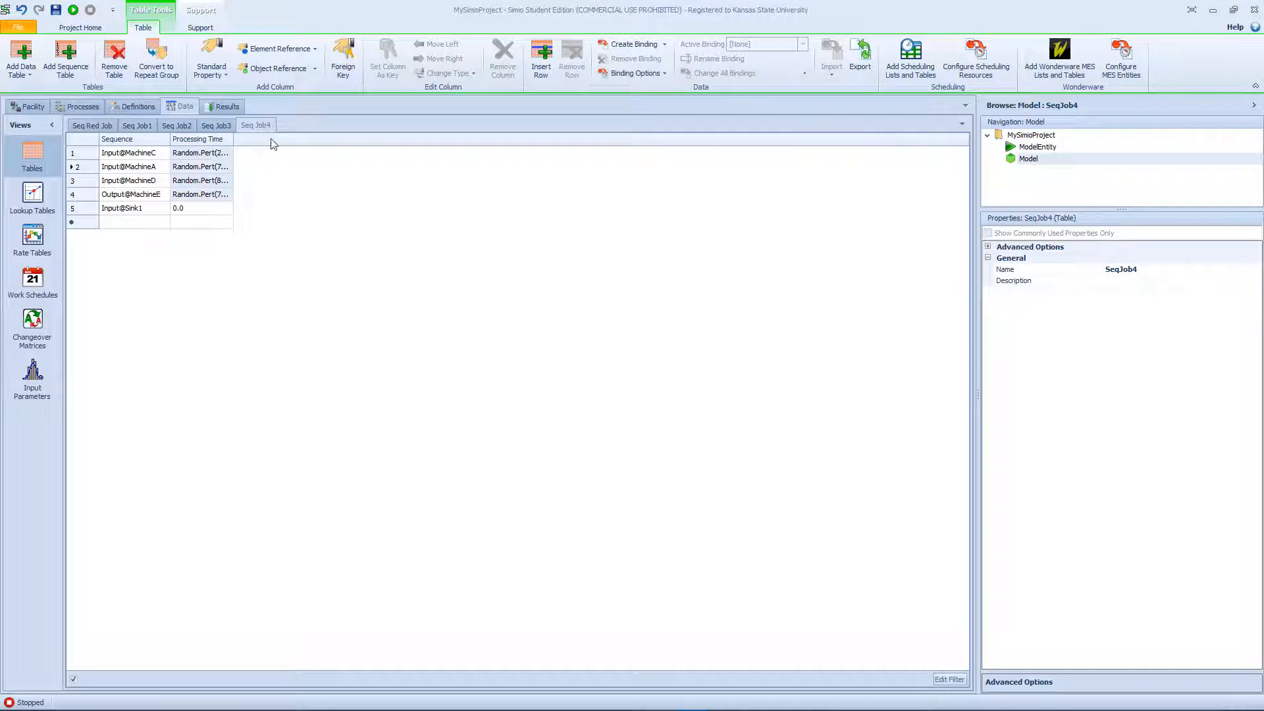
Step: Add a new data table and name it TableParts
{"action": "left_click", "coordinate": [292, 125]}
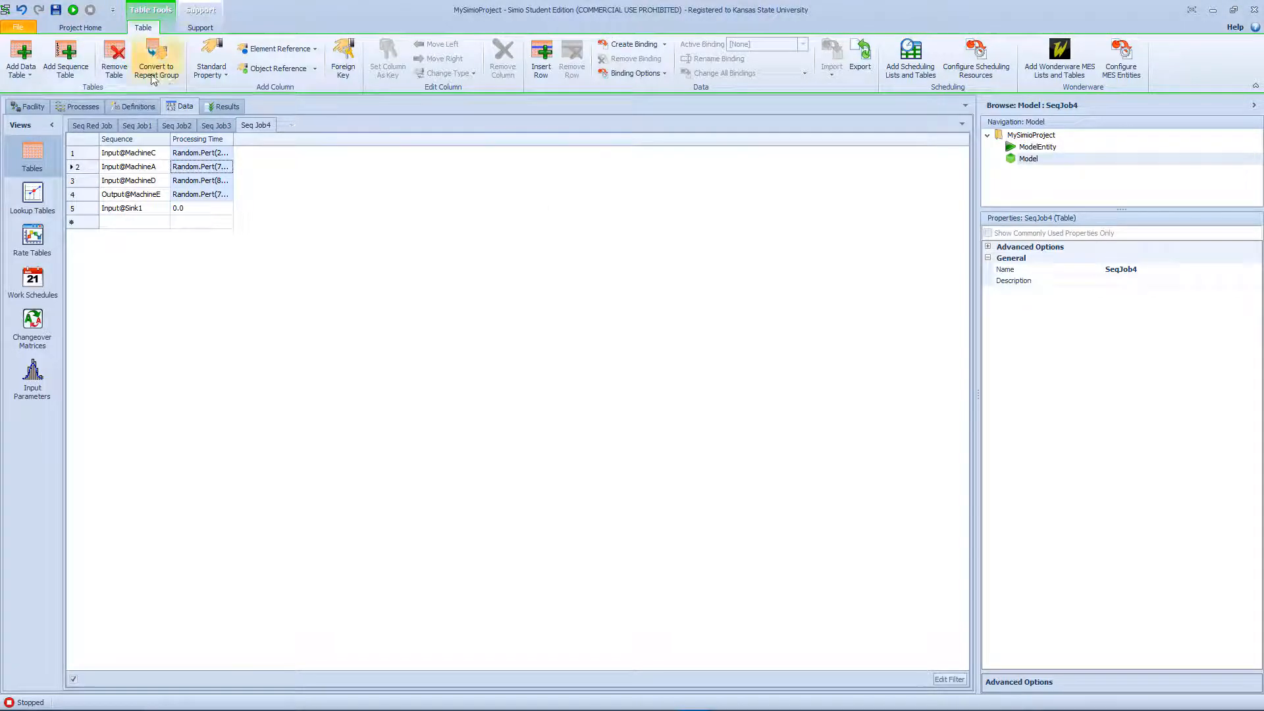
{"action": "left_click", "coordinate": [36, 66]}
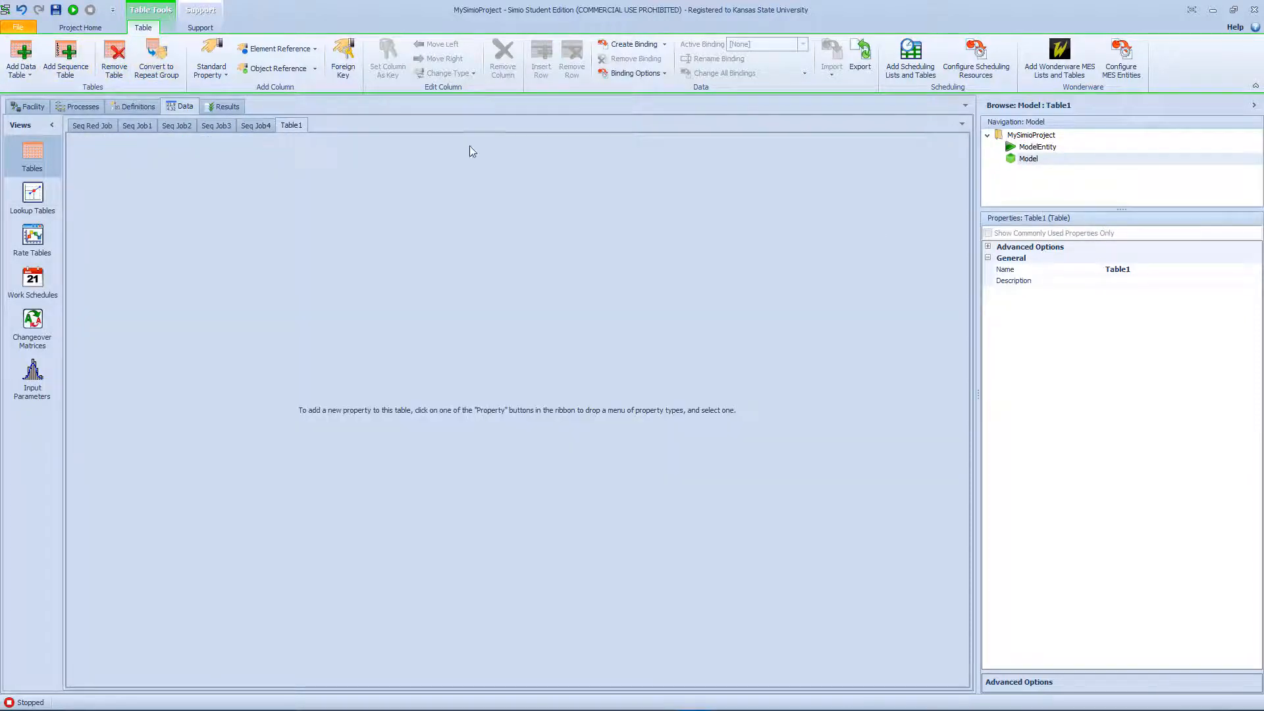
{"action": "left_click", "coordinate": [1135, 272]}
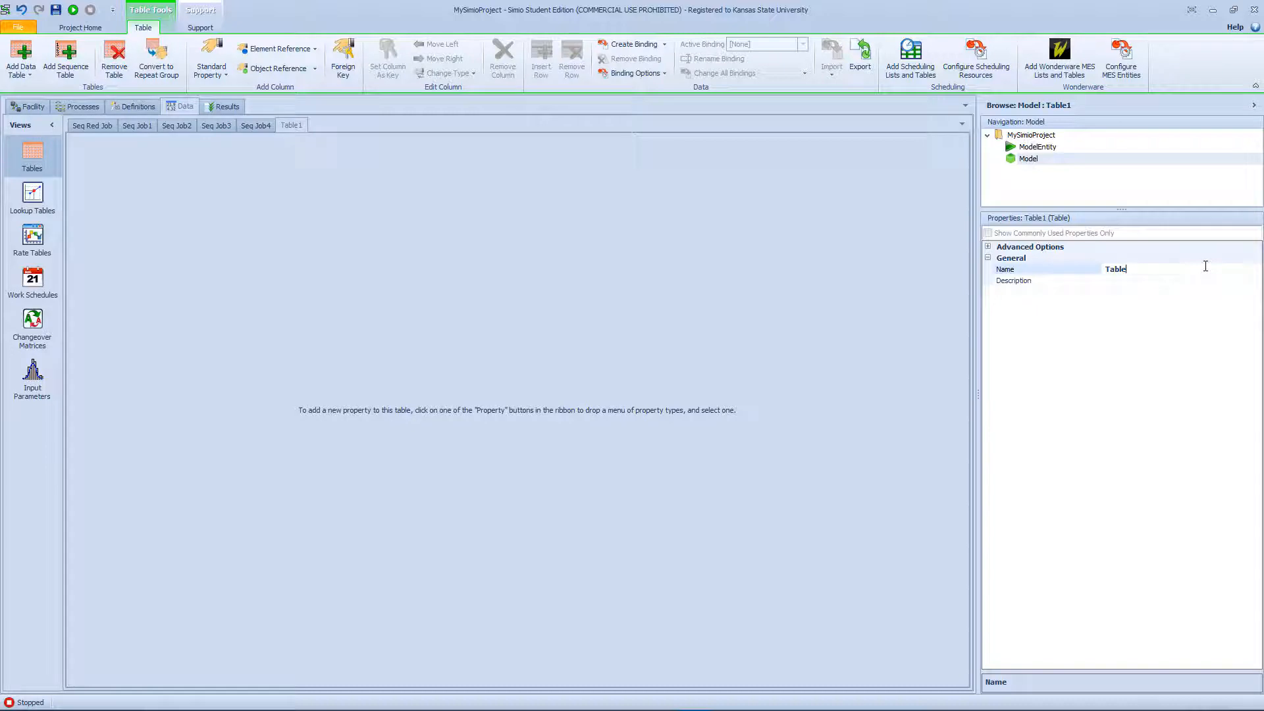
{"action": "type", "text": "TableParts"}
{"action": "key", "text": "Return"}
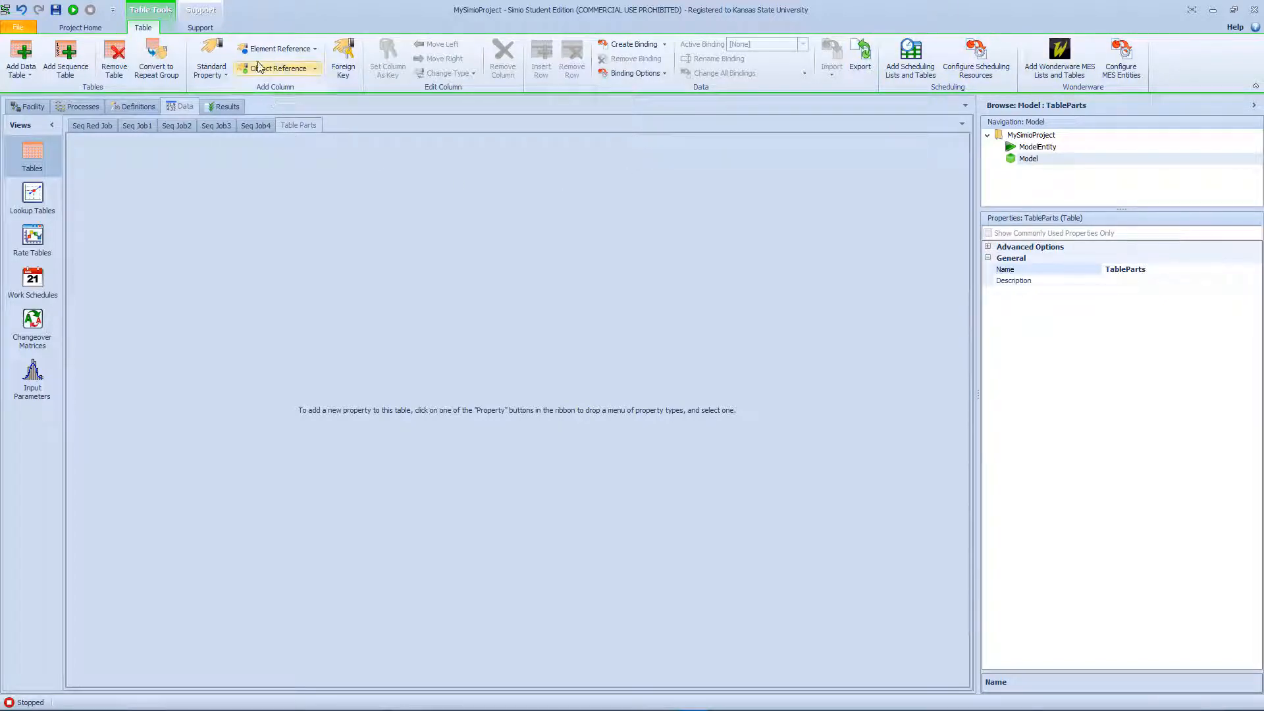
Step: Add an entity object reference column named PartType to the Table Parts table
{"action": "left_click", "coordinate": [304, 73]}
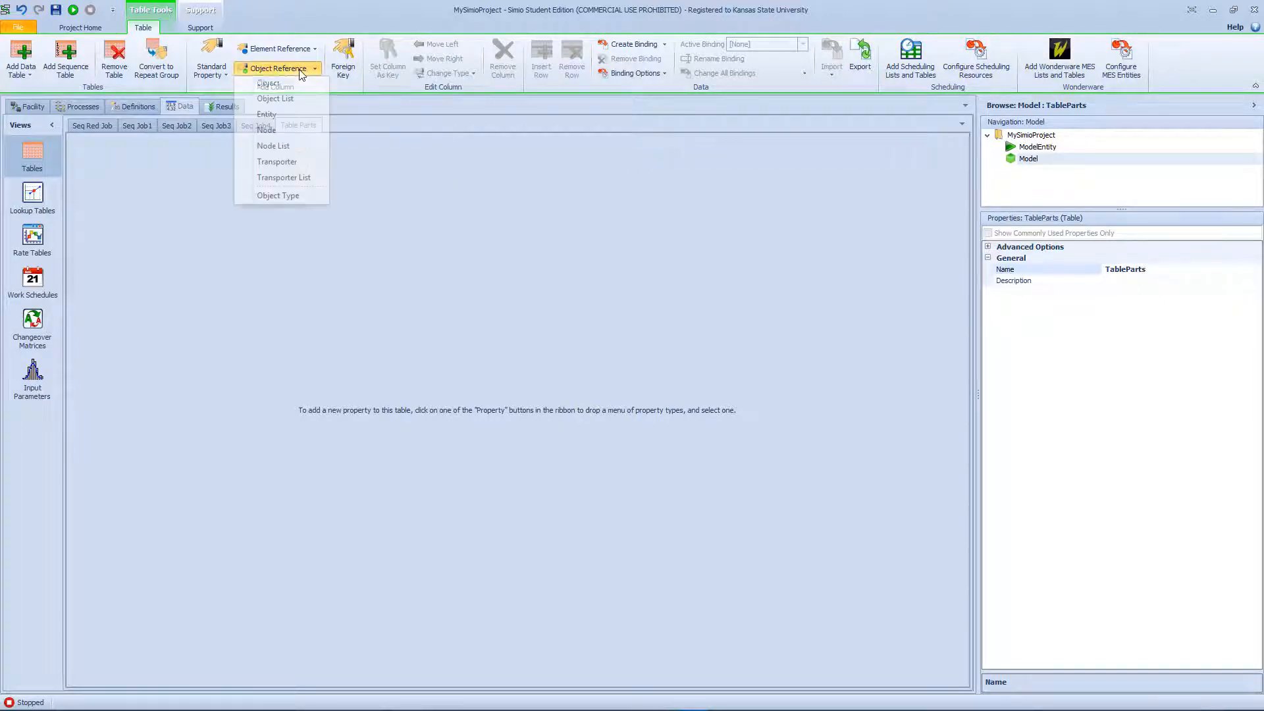
{"action": "left_click", "coordinate": [293, 118]}
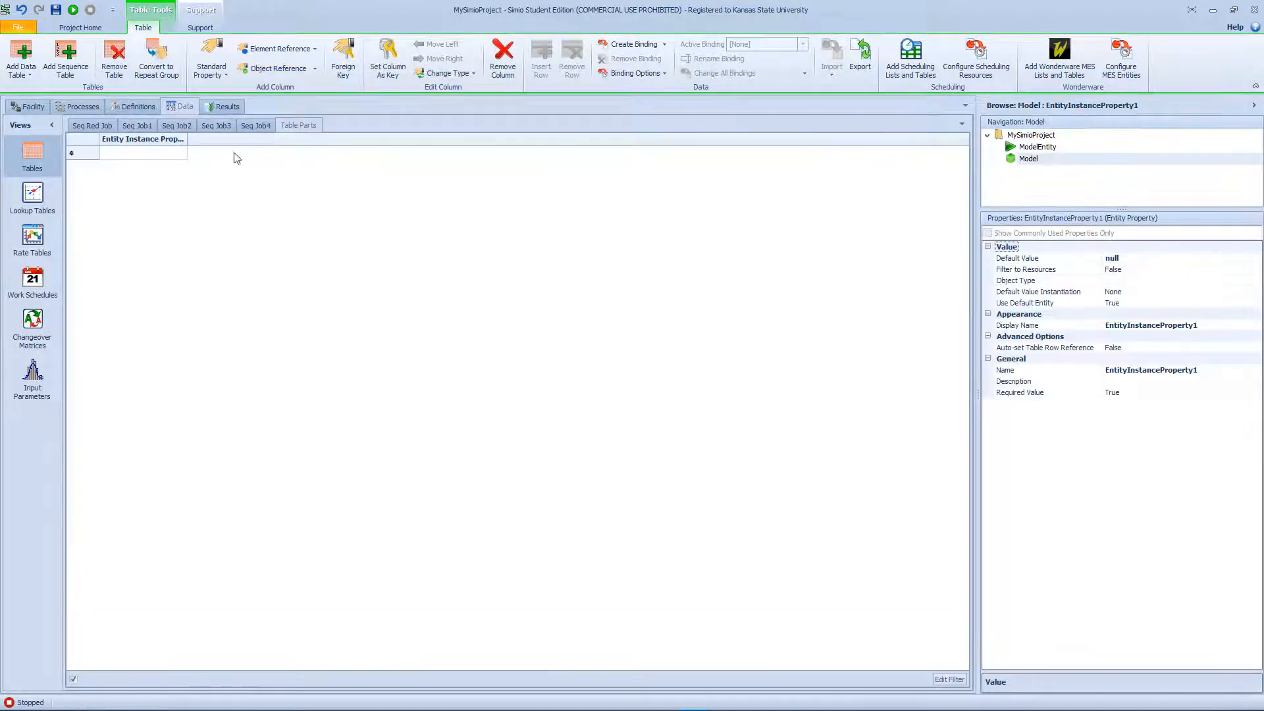
{"action": "left_click", "coordinate": [1205, 370]}
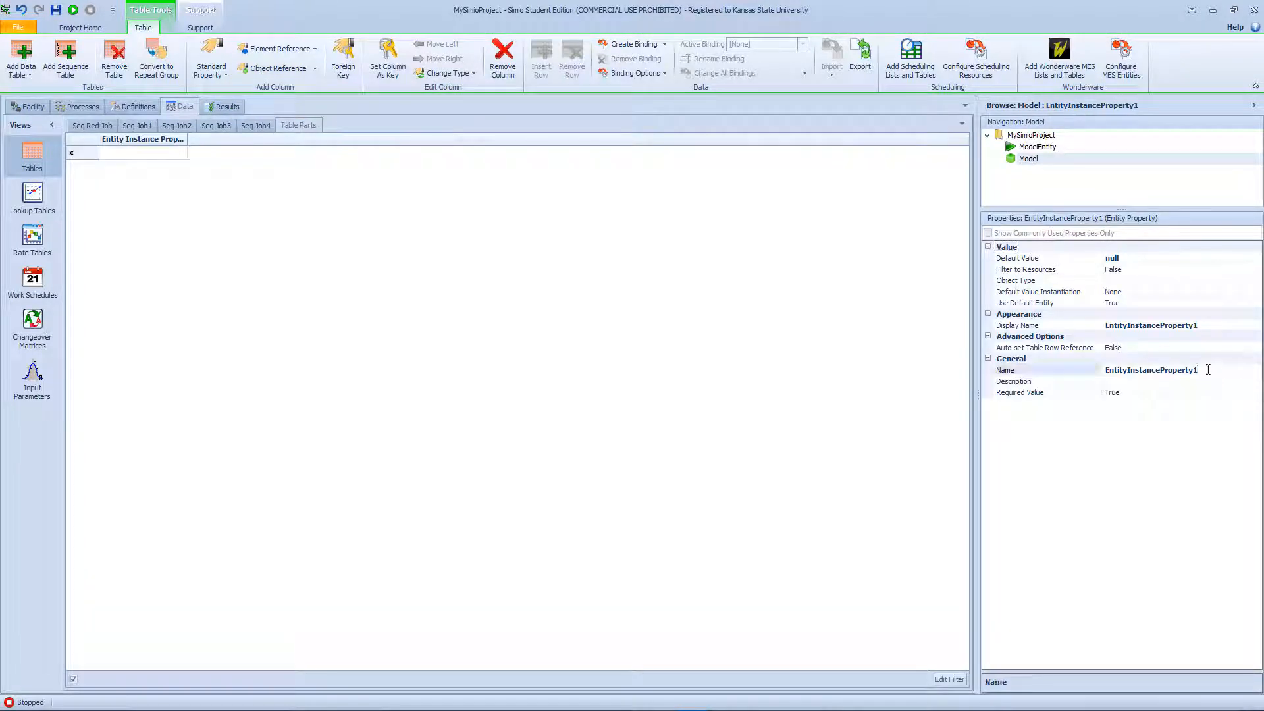
{"action": "left_click_drag", "start_coordinate": [1204, 370], "coordinate": [1081, 371]}
{"action": "type", "text": "P"}
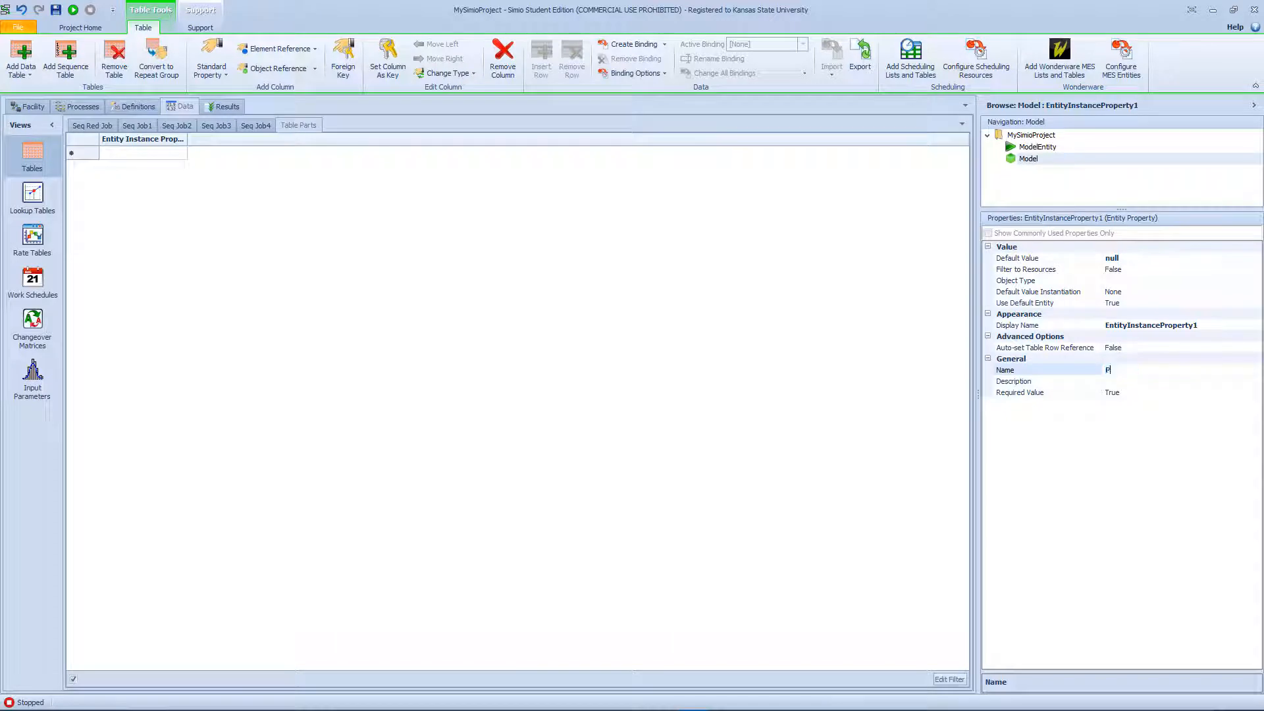
{"action": "type", "text": "artType"}
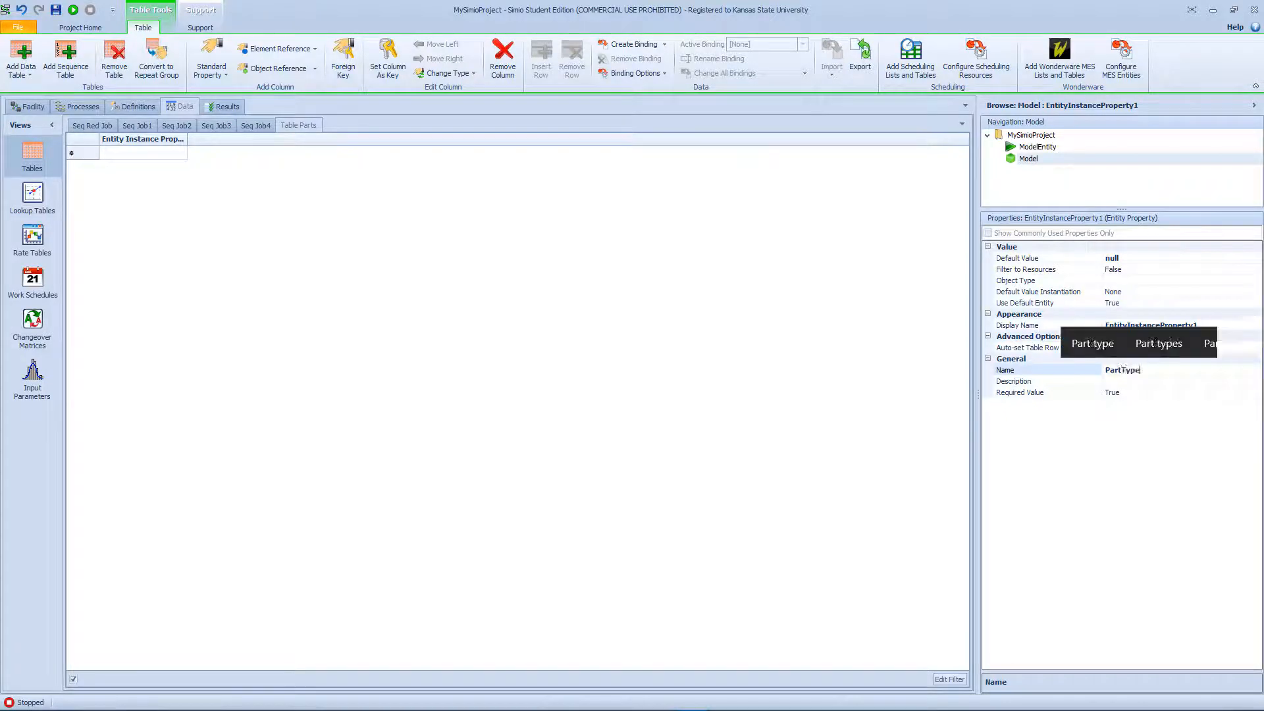
{"action": "key", "text": "Return"}
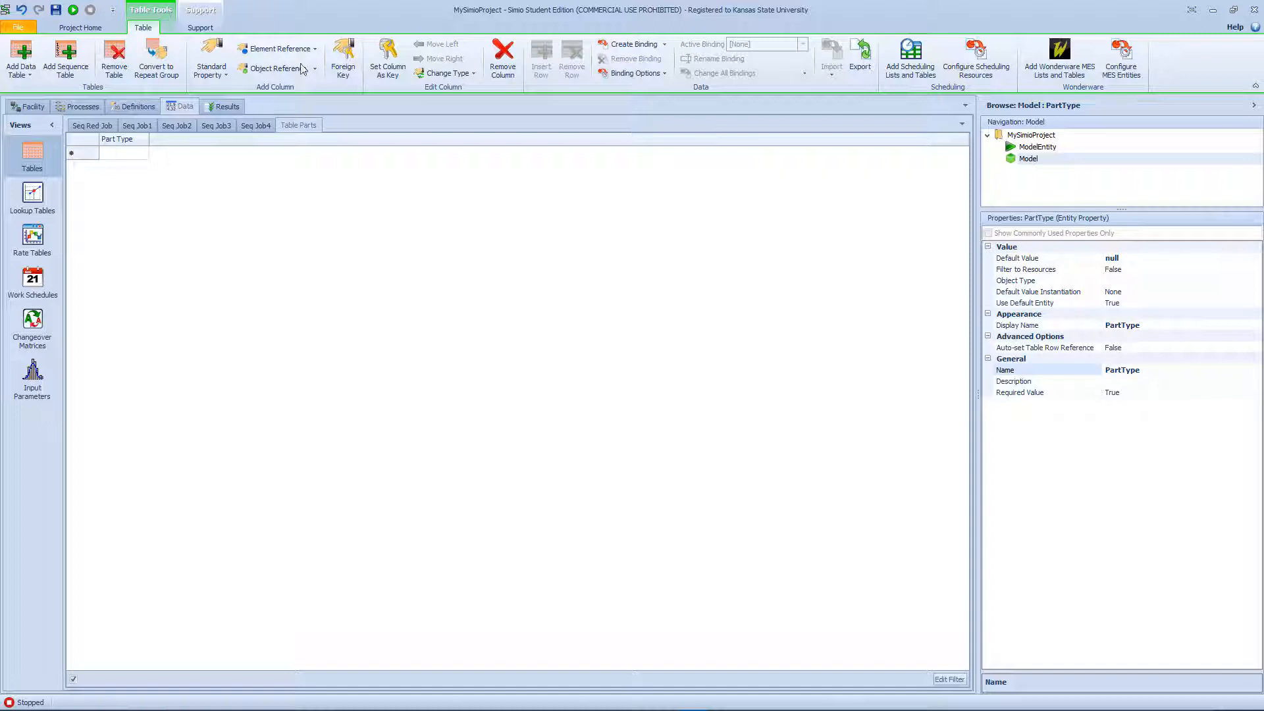
Step: Fill the Part Type column with EntRedJob, EntJob1, EntJob2, EntJob3 and EntJob4 in five rows
{"action": "left_click", "coordinate": [142, 153]}
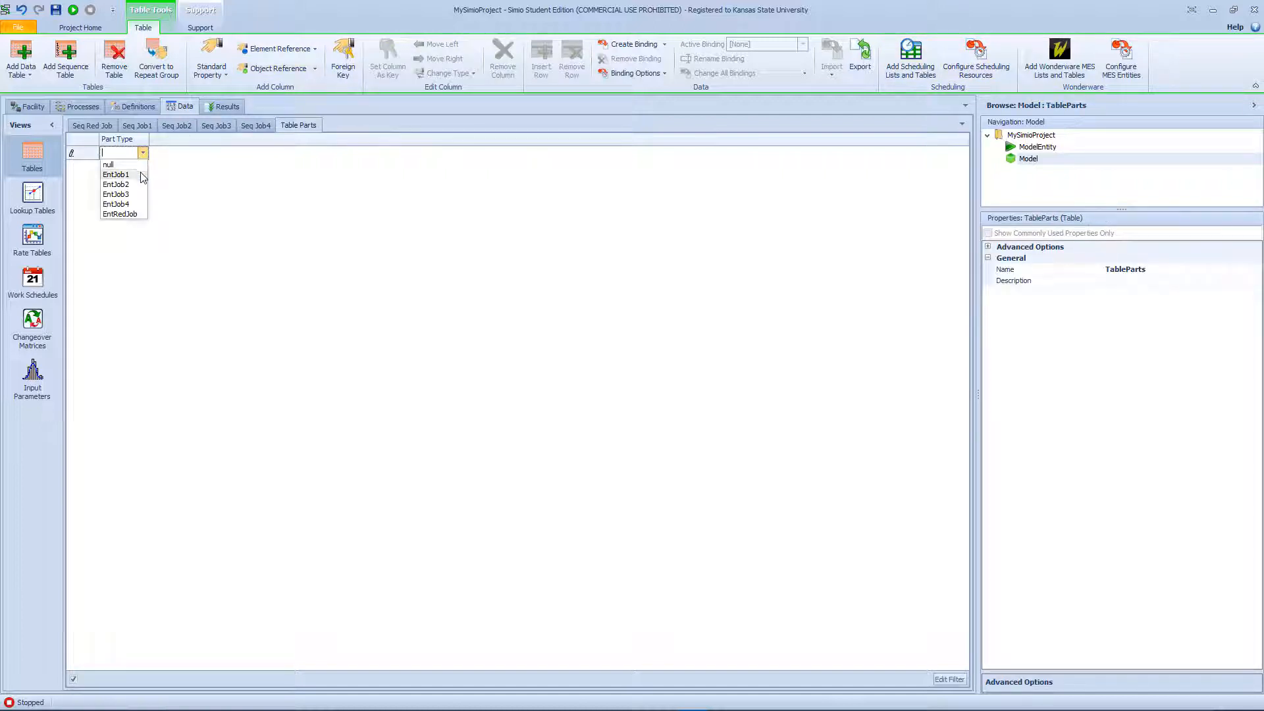
{"action": "left_click", "coordinate": [120, 214]}
{"action": "left_click", "coordinate": [142, 169]}
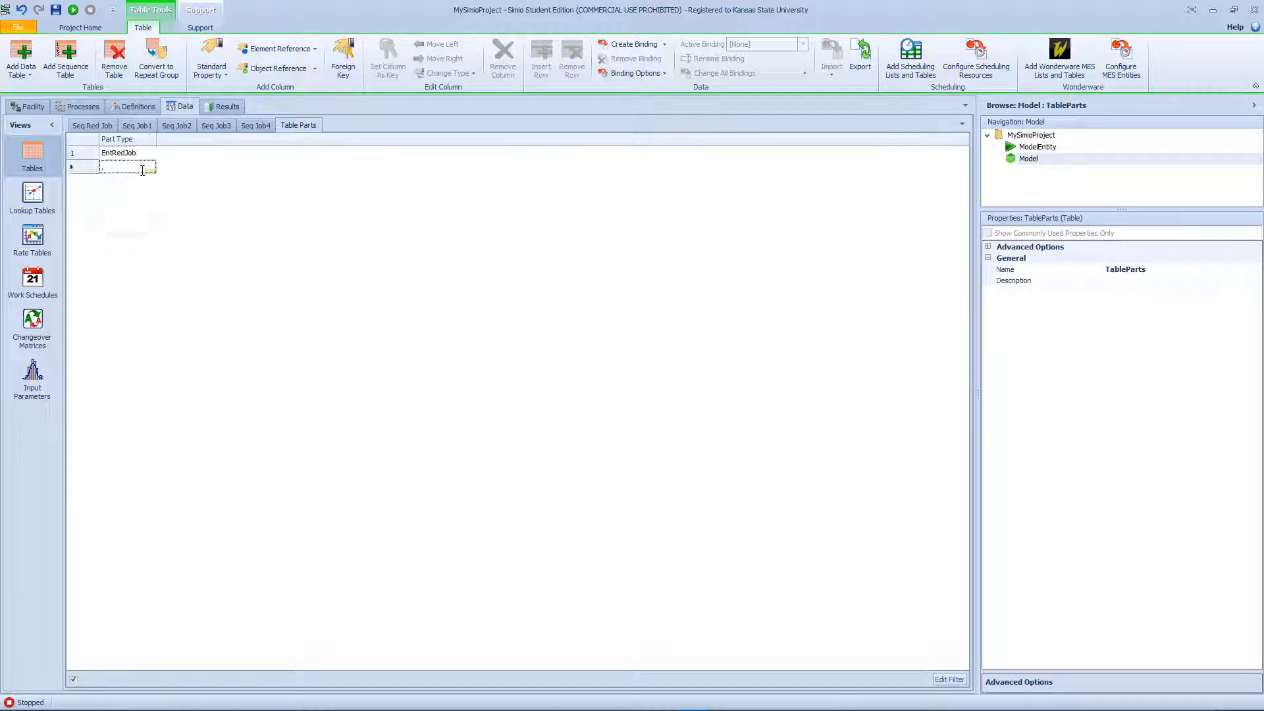
{"action": "left_click", "coordinate": [143, 169]}
{"action": "left_click", "coordinate": [142, 188]}
{"action": "left_click", "coordinate": [141, 180]}
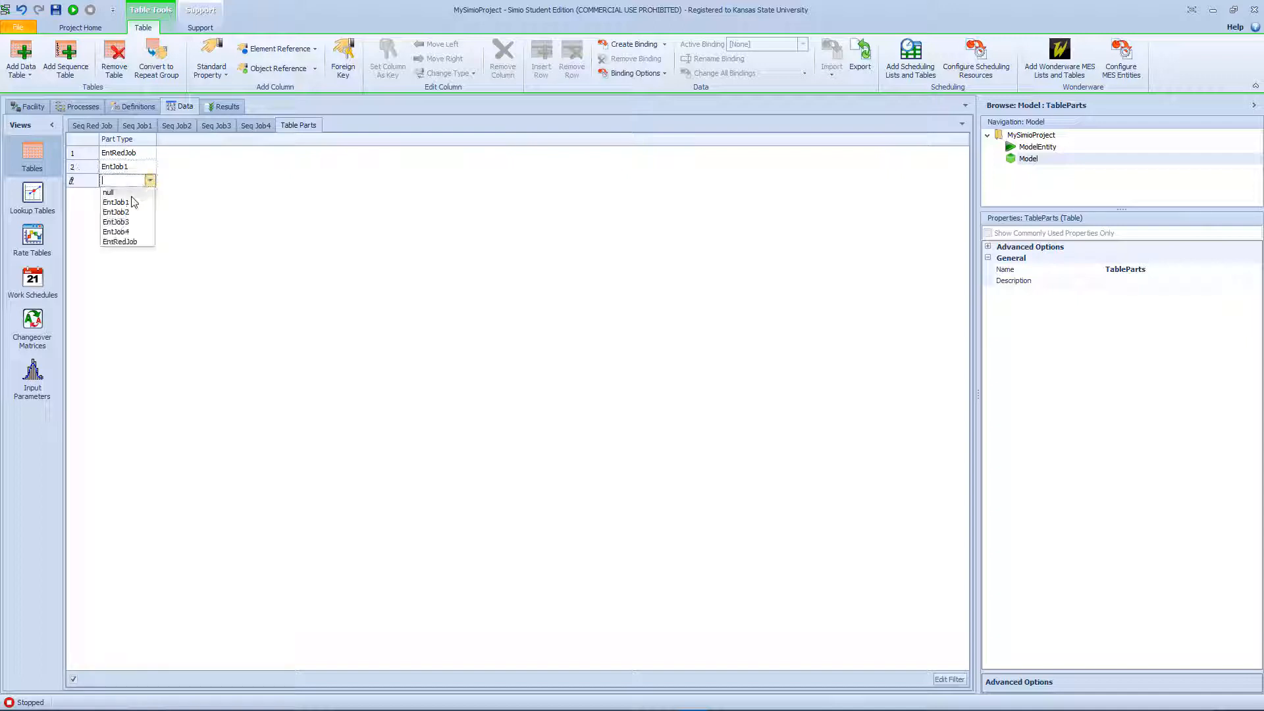
{"action": "left_click", "coordinate": [128, 212]}
{"action": "left_click", "coordinate": [133, 196]}
{"action": "left_click", "coordinate": [125, 236]}
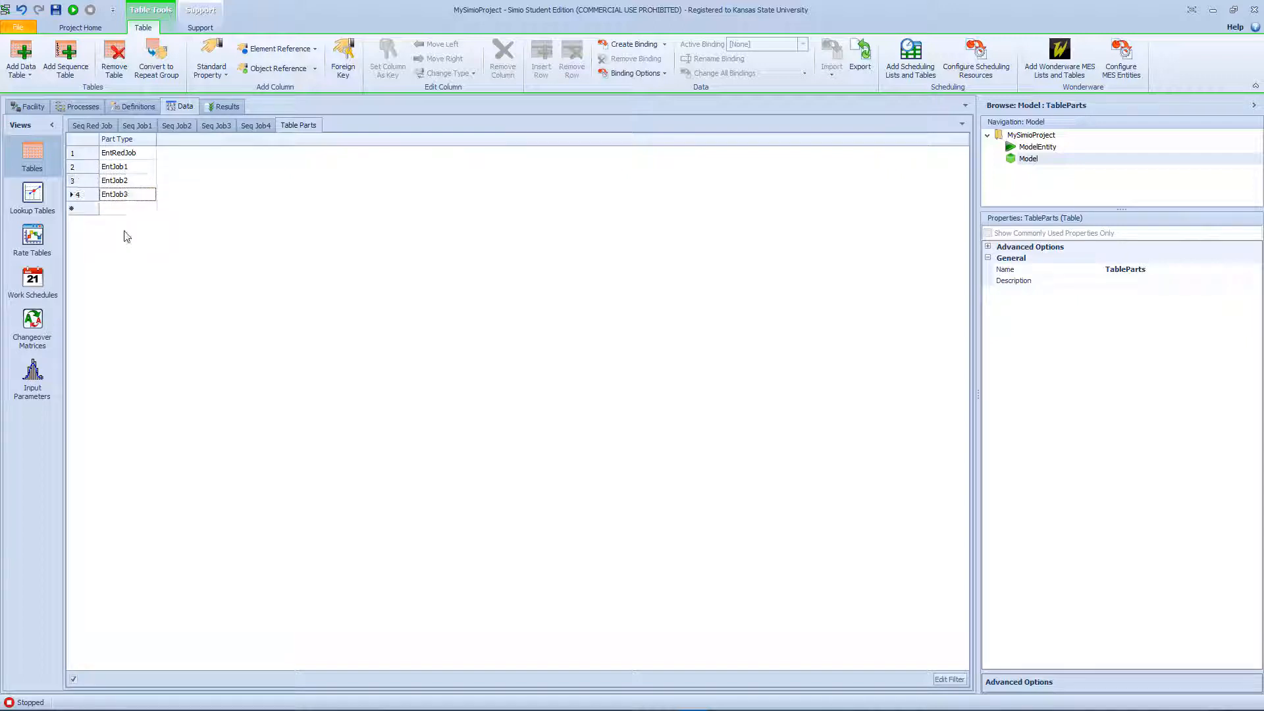
{"action": "left_click", "coordinate": [135, 208]}
{"action": "left_click", "coordinate": [140, 260]}
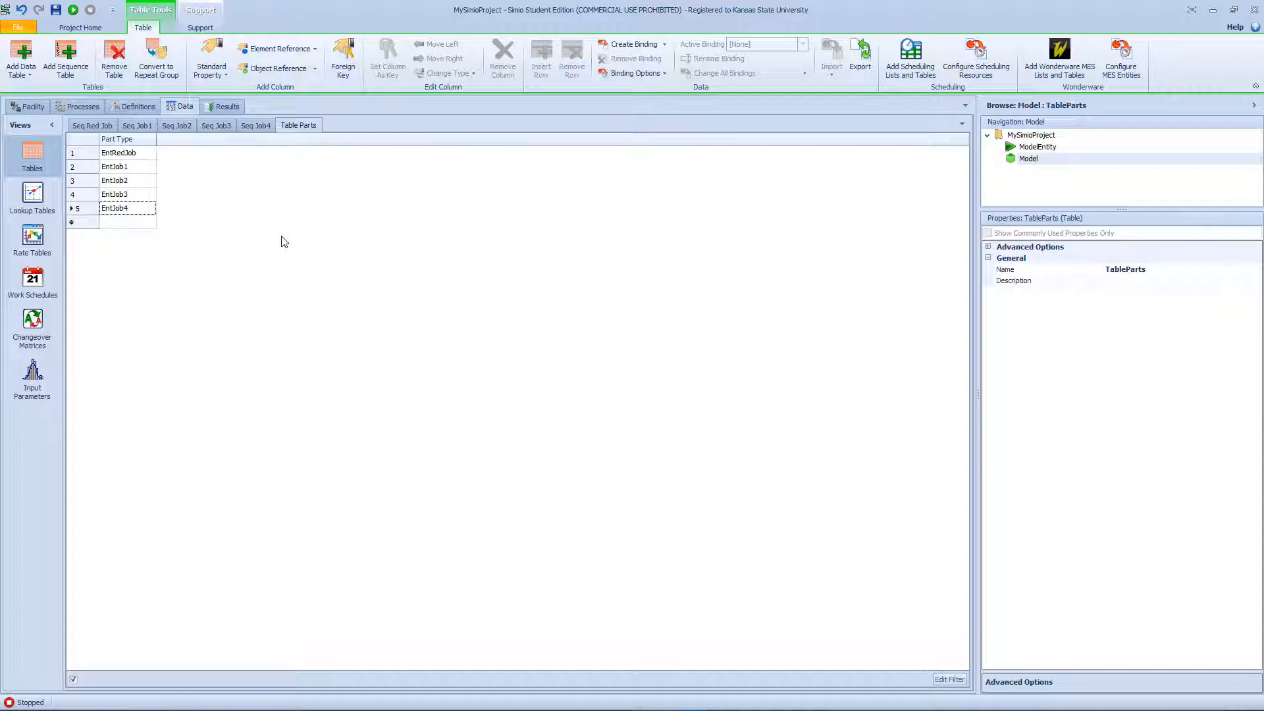
{"action": "left_click", "coordinate": [204, 197]}
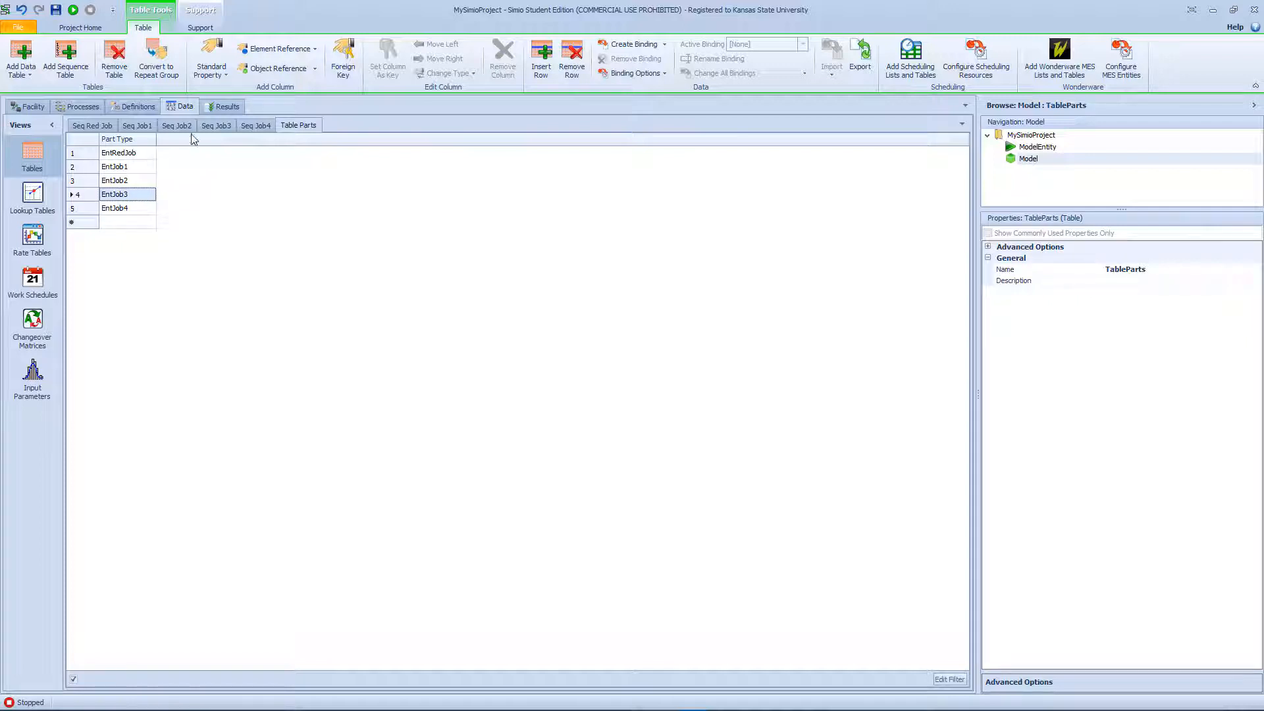
Step: Add an integer column named Mix to the Table Parts table
{"action": "left_click", "coordinate": [227, 75]}
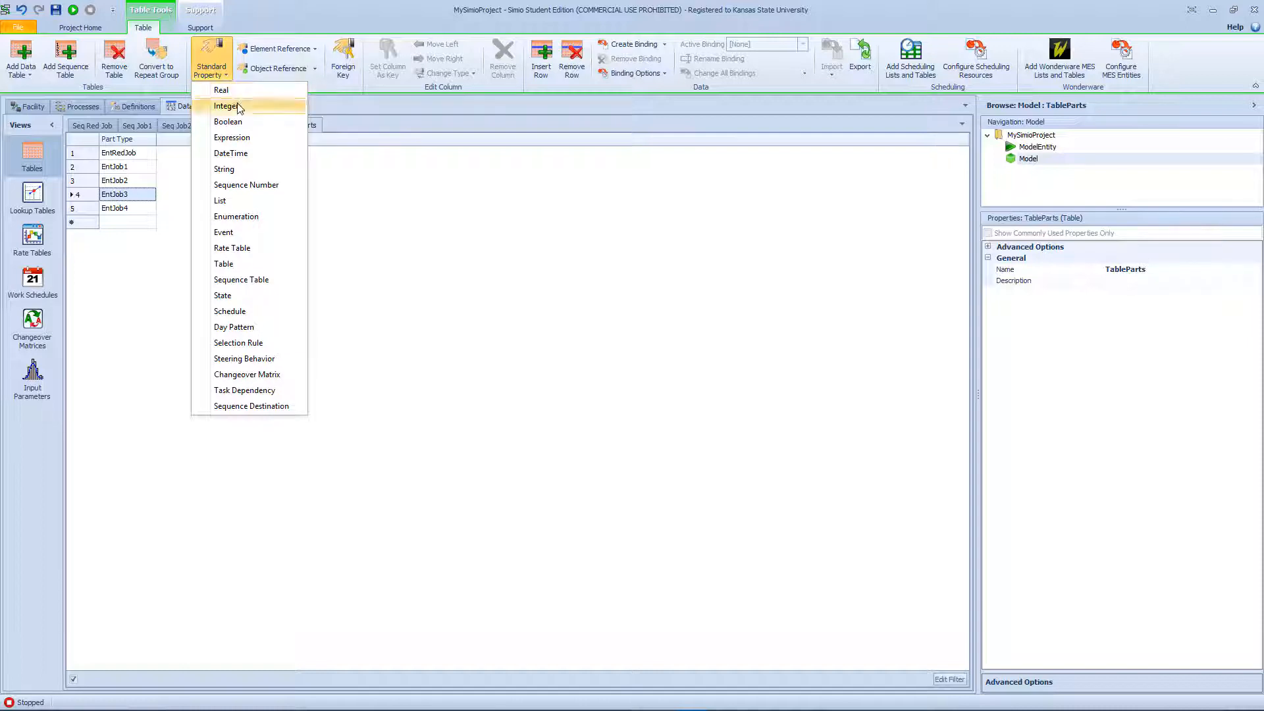
{"action": "left_click", "coordinate": [238, 108]}
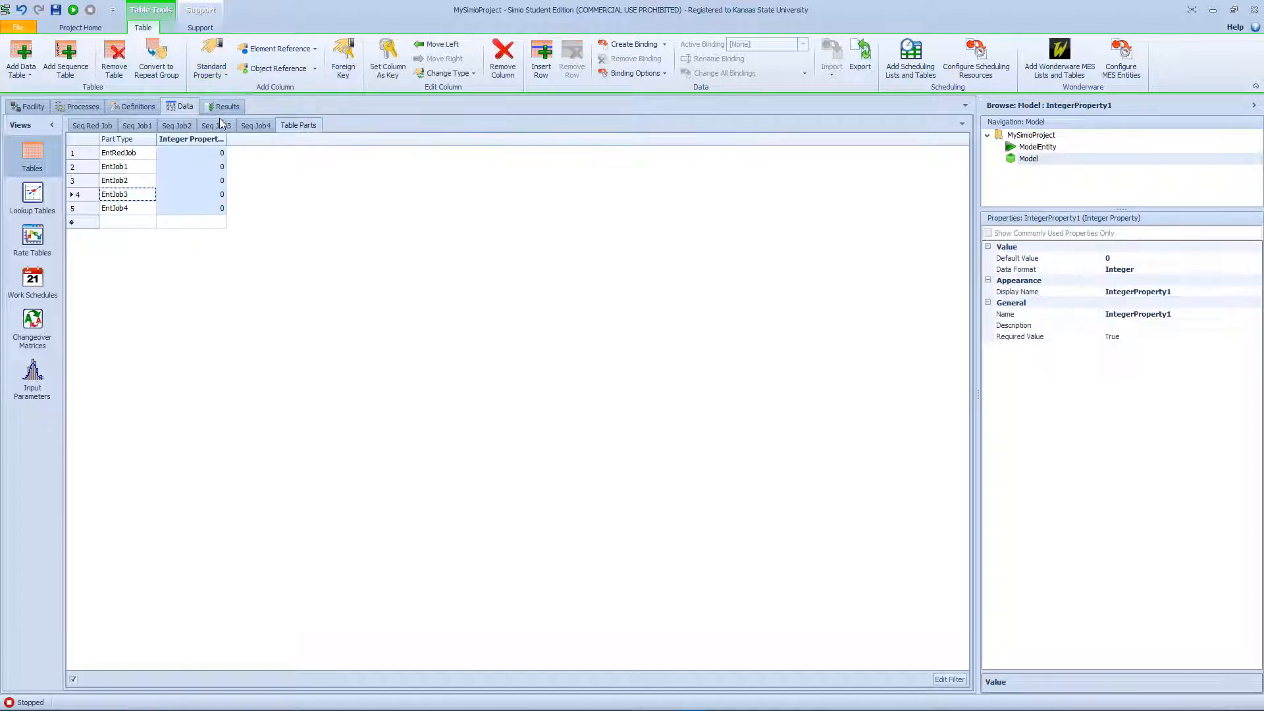
{"action": "left_click", "coordinate": [1193, 312]}
{"action": "left_click", "coordinate": [1192, 312]}
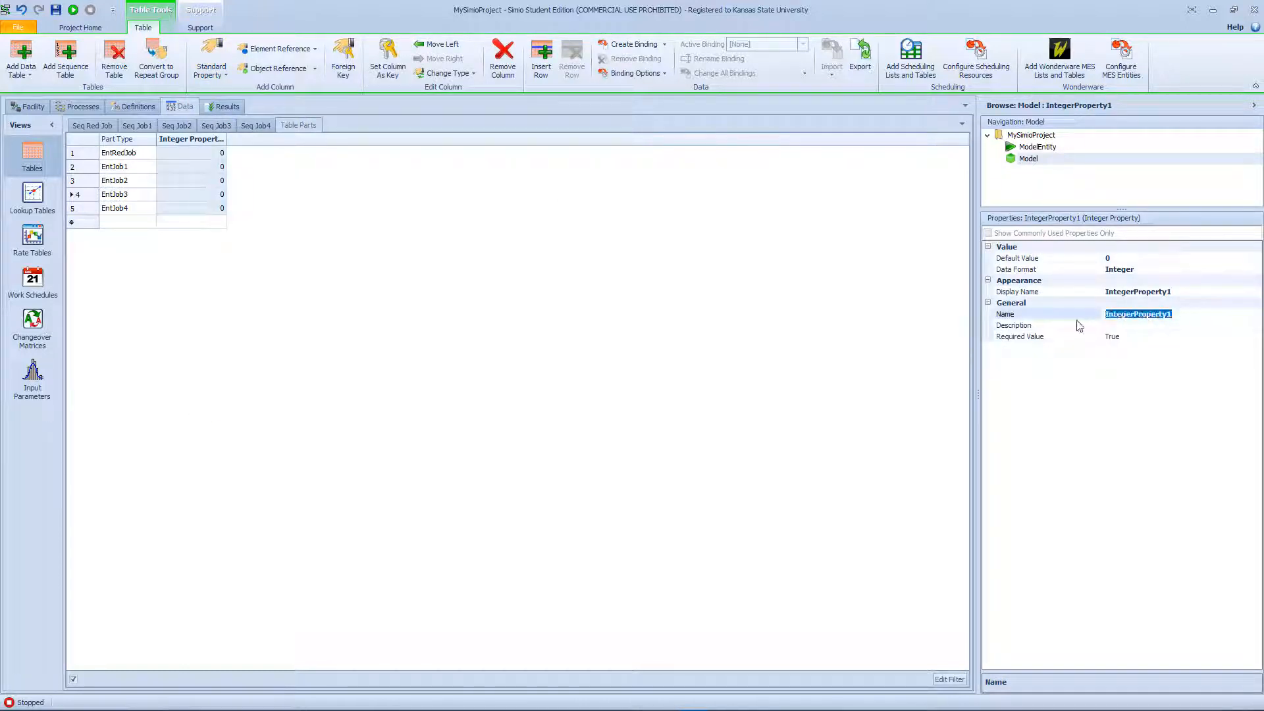
{"action": "type", "text": "Mix"}
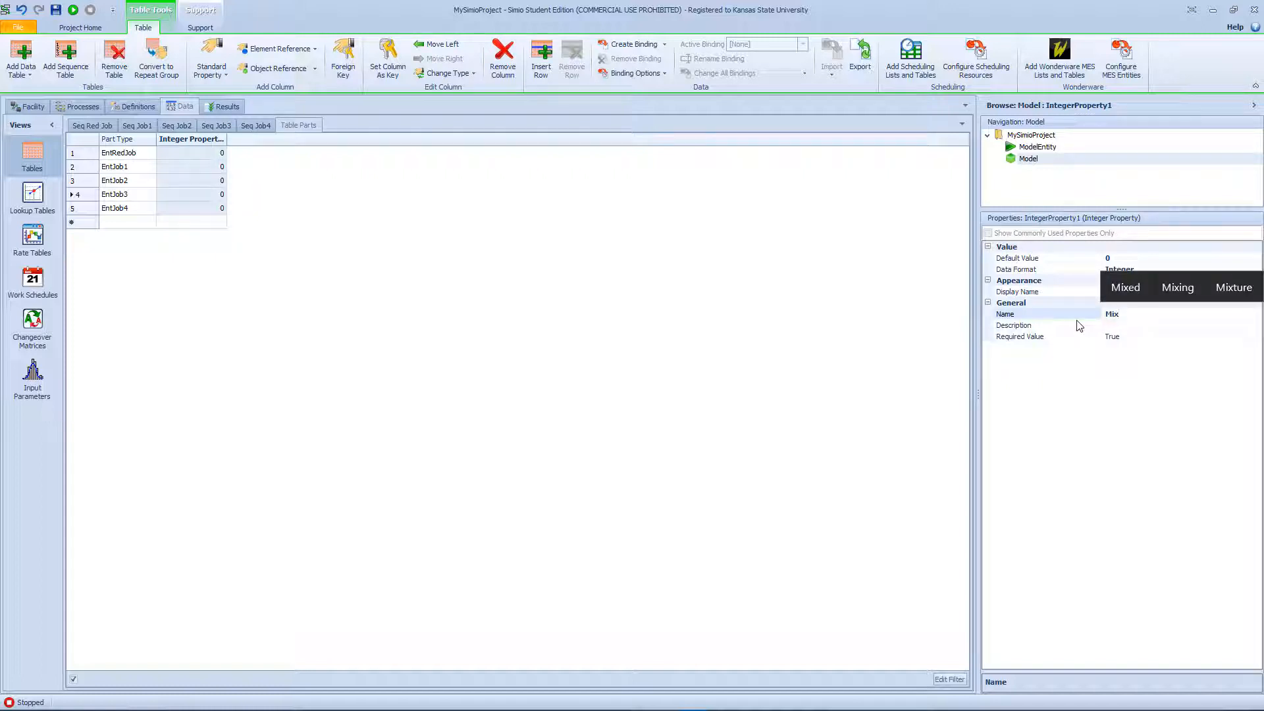
{"action": "key", "text": "Return"}
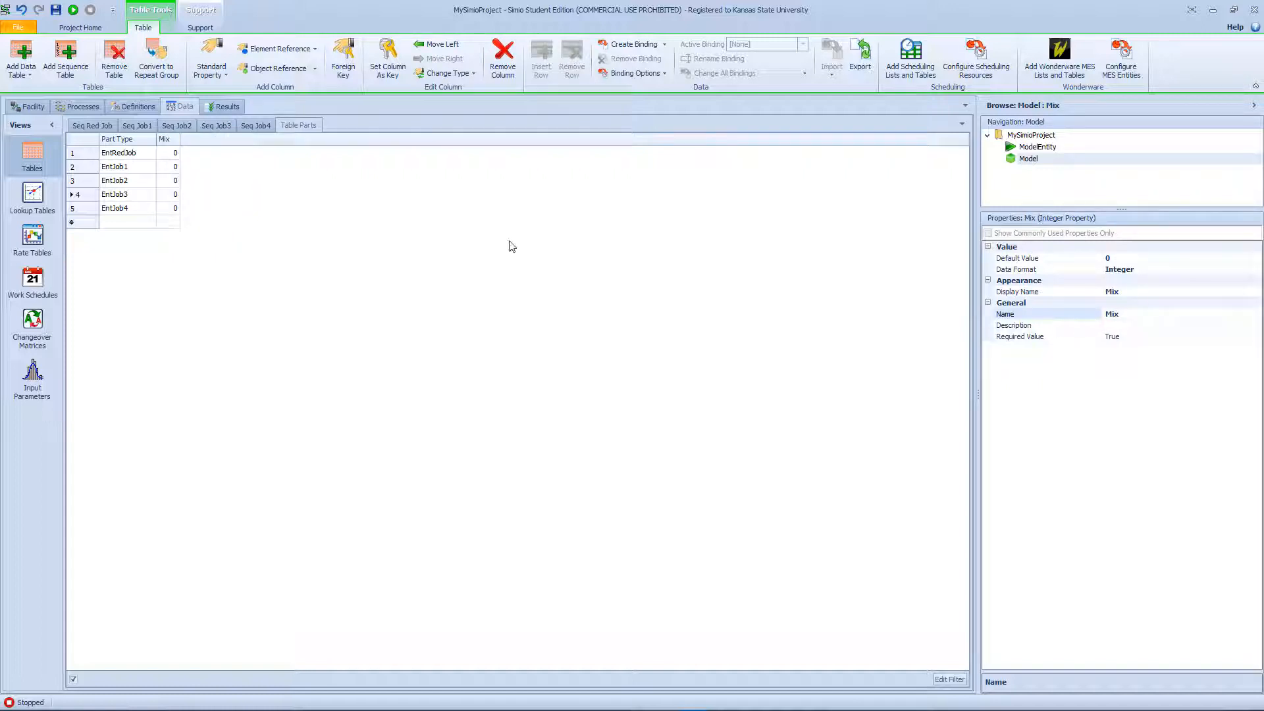
Step: Fill the Mix column with 15 for EntJob1, 25 for EntJob2, 35 for EntJob3 and 25 for EntJob4
{"action": "left_click", "coordinate": [173, 167]}
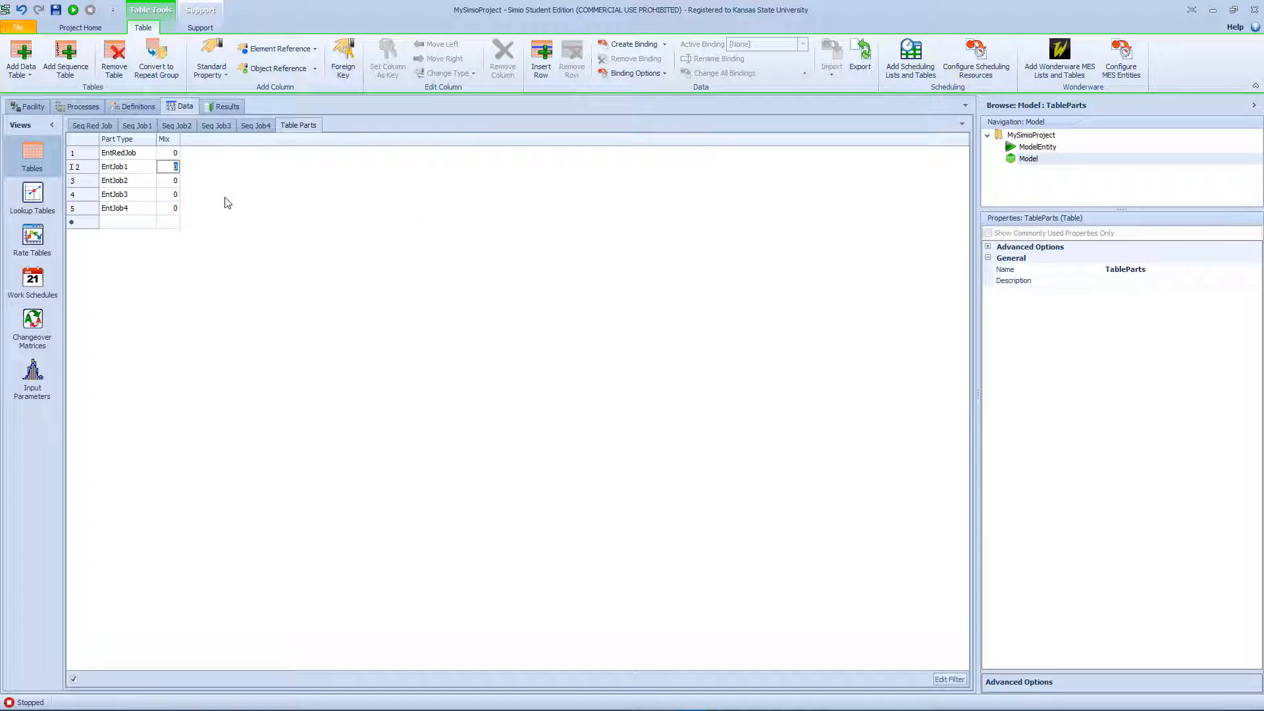
{"action": "type", "text": "15"}
{"action": "key", "text": "Return"}
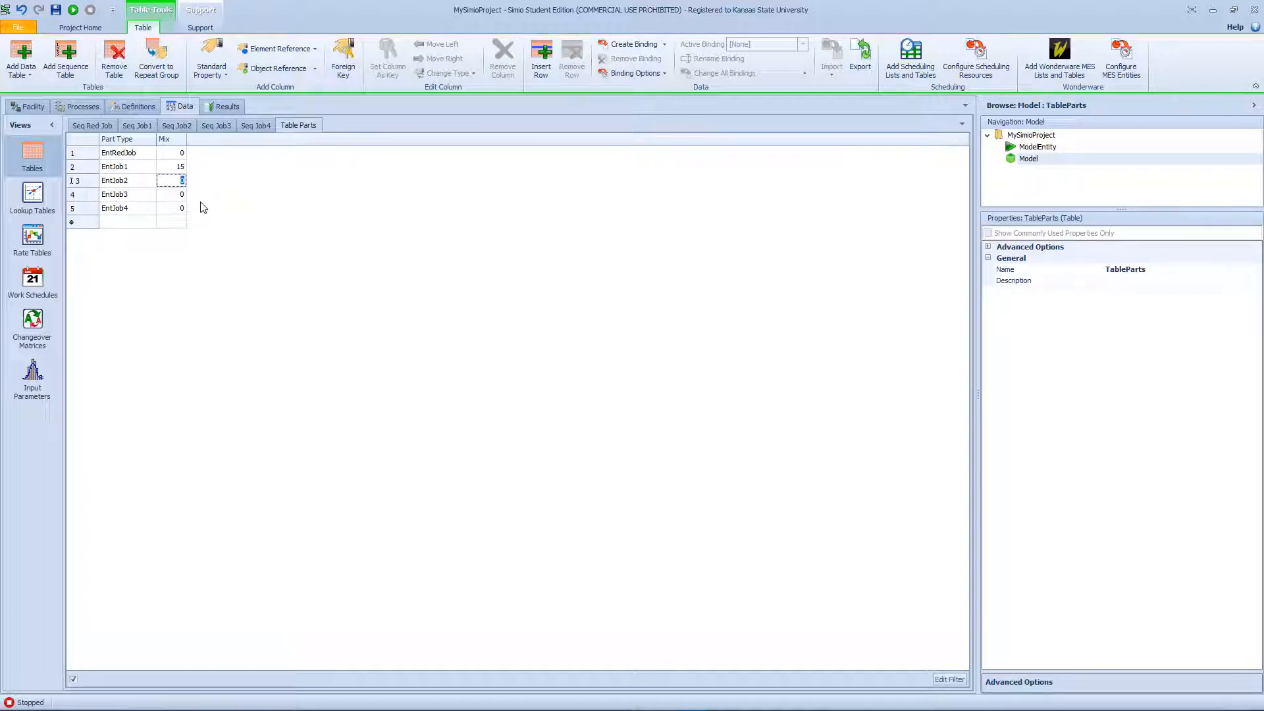
{"action": "type", "text": "25"}
{"action": "key", "text": "Return"}
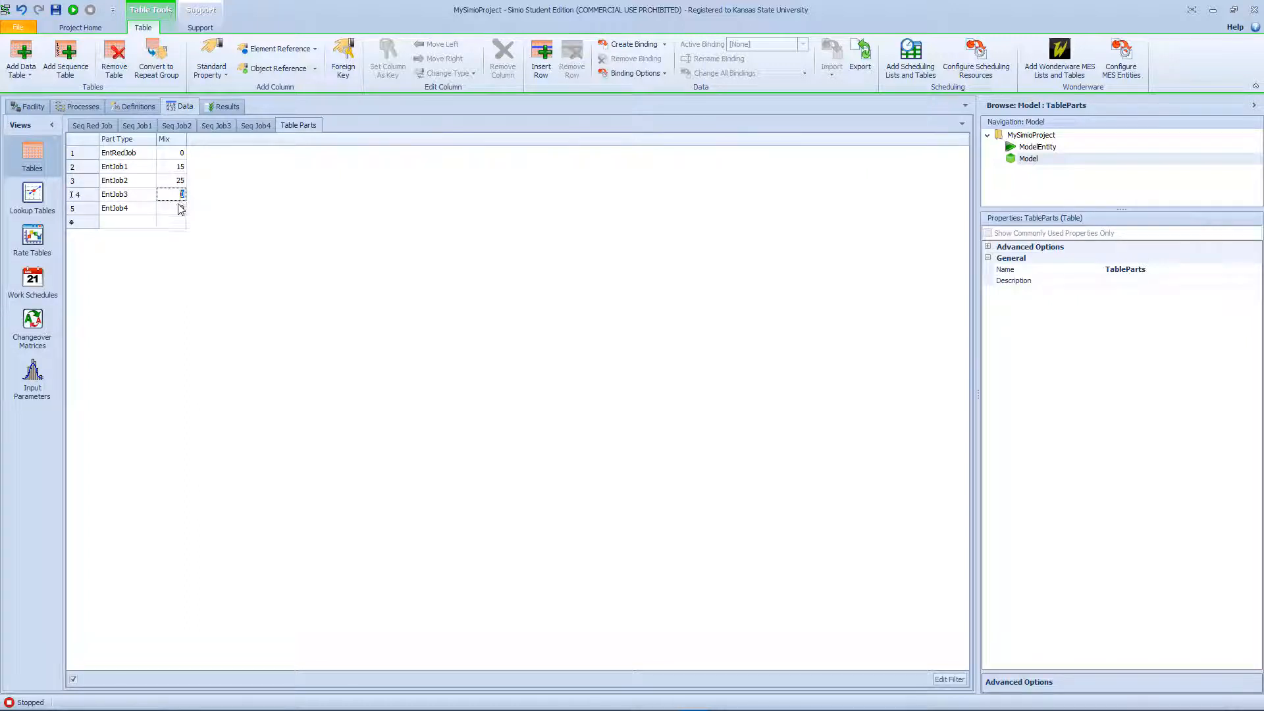
{"action": "type", "text": "35"}
{"action": "key", "text": "Return"}
{"action": "key", "text": "Return"}
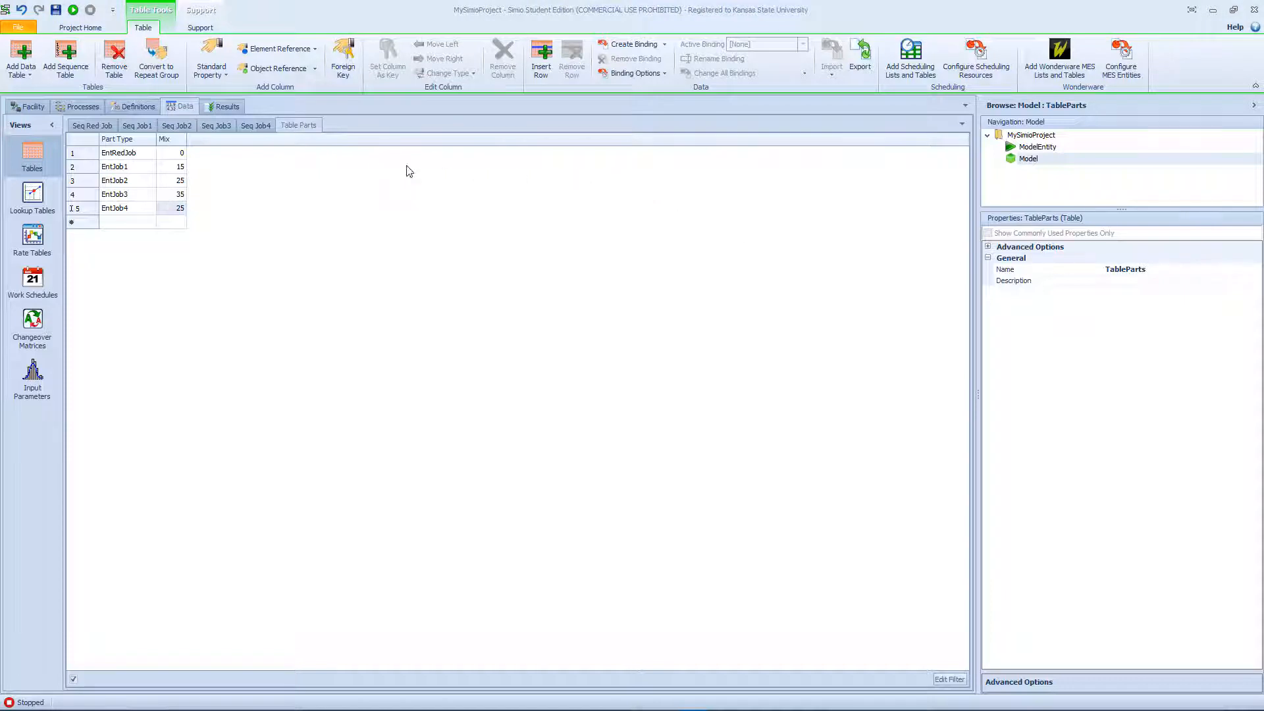
Step: Add a sequence table property column named PartSeq to the Table Parts table
{"action": "left_click", "coordinate": [196, 139]}
{"action": "left_click", "coordinate": [205, 144]}
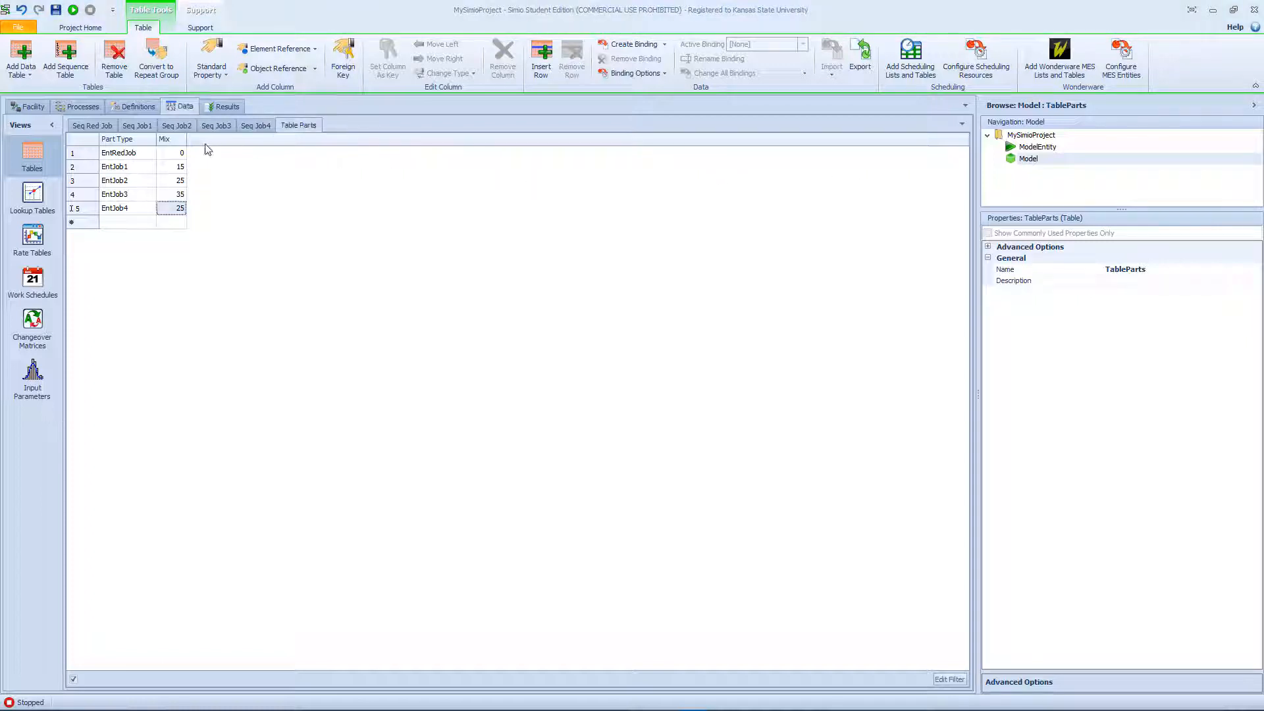
{"action": "left_click", "coordinate": [267, 69]}
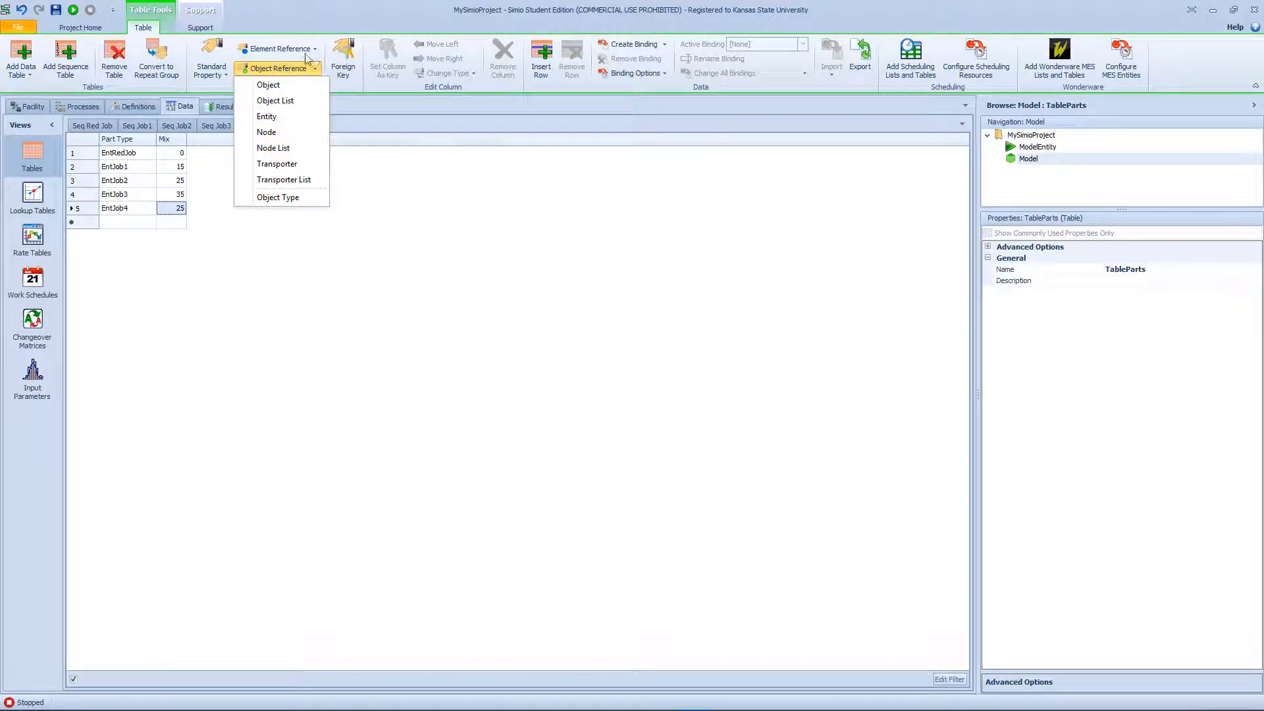
{"action": "left_click", "coordinate": [226, 75]}
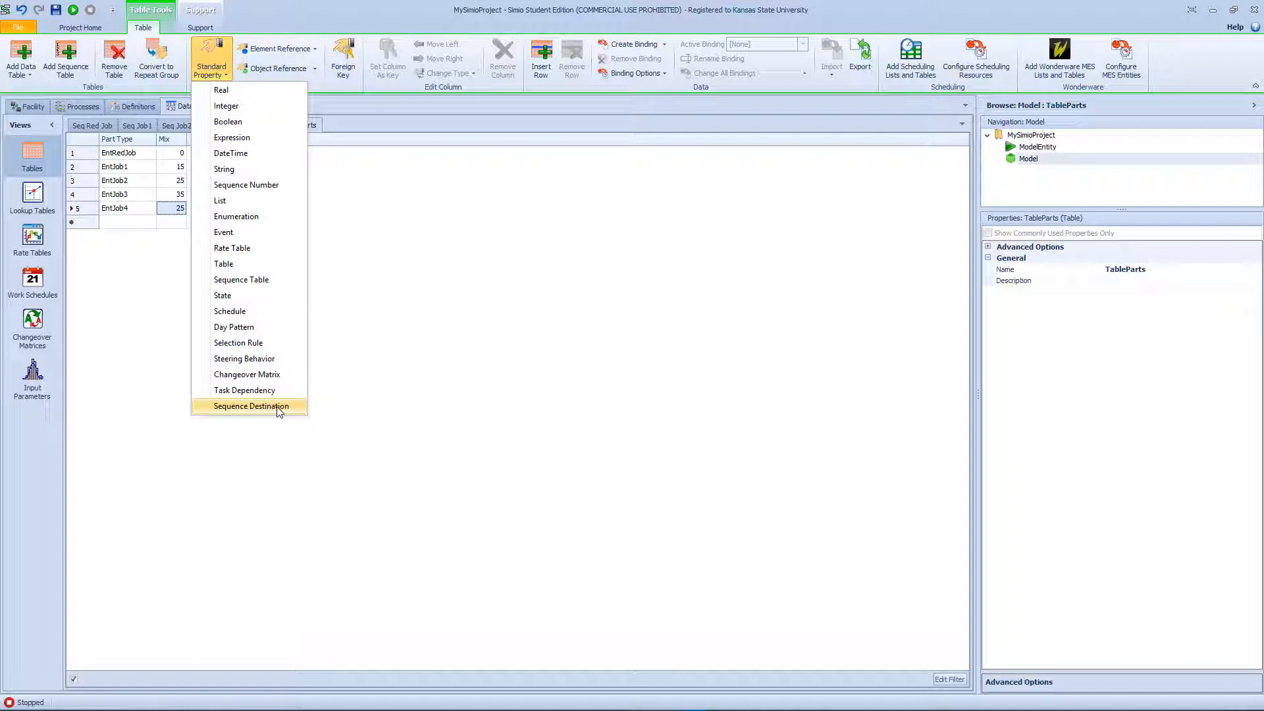
{"action": "left_click", "coordinate": [241, 279]}
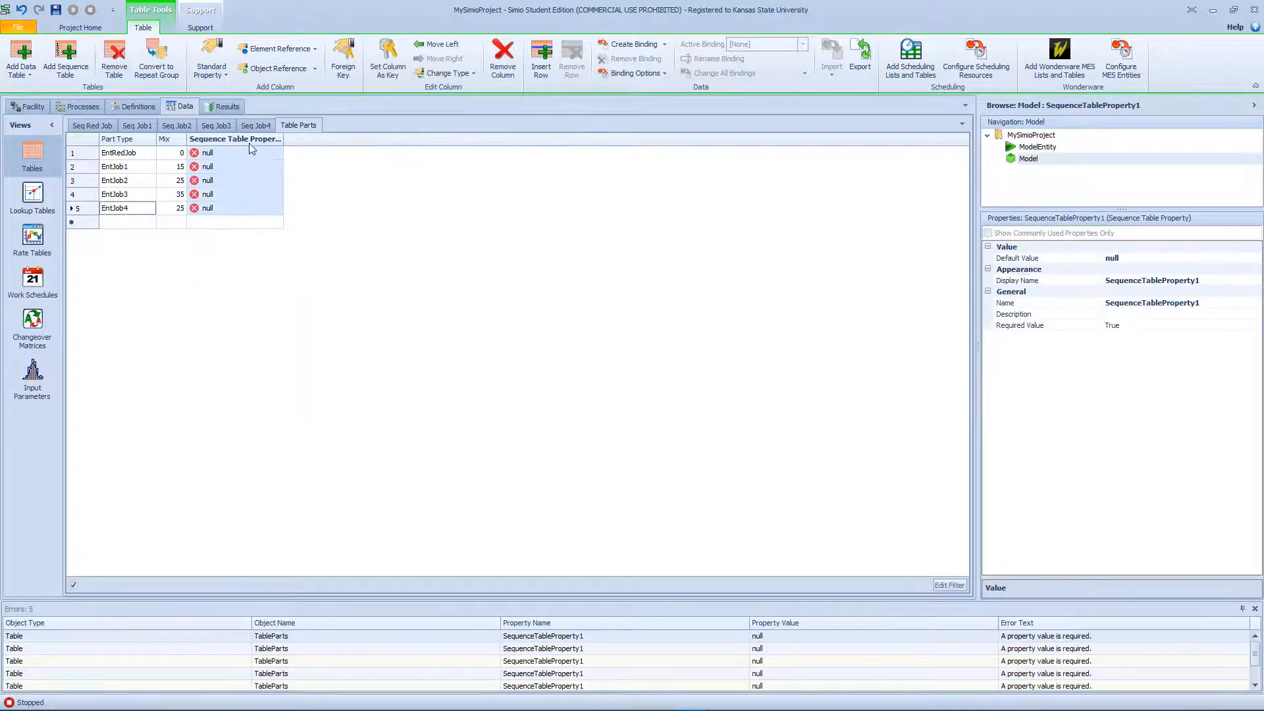
{"action": "left_click", "coordinate": [1195, 303]}
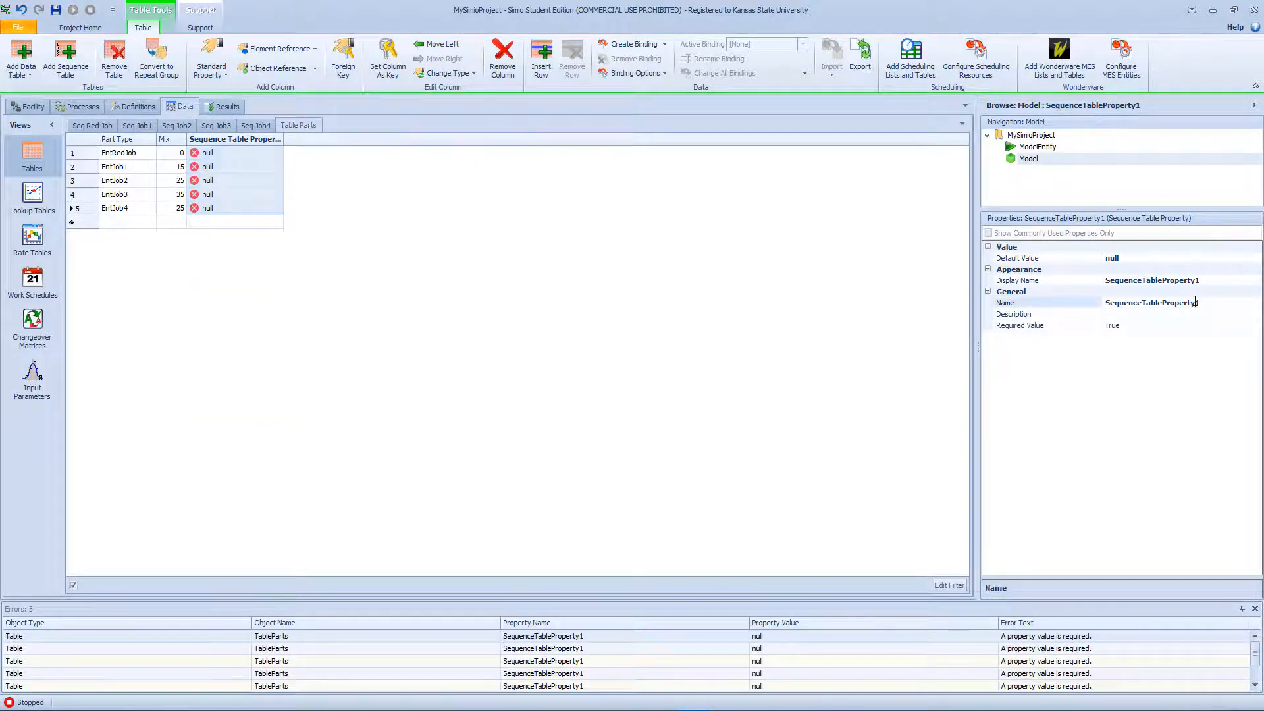
{"action": "left_click_drag", "start_coordinate": [1218, 305], "coordinate": [1096, 311]}
{"action": "type", "text": "Par"}
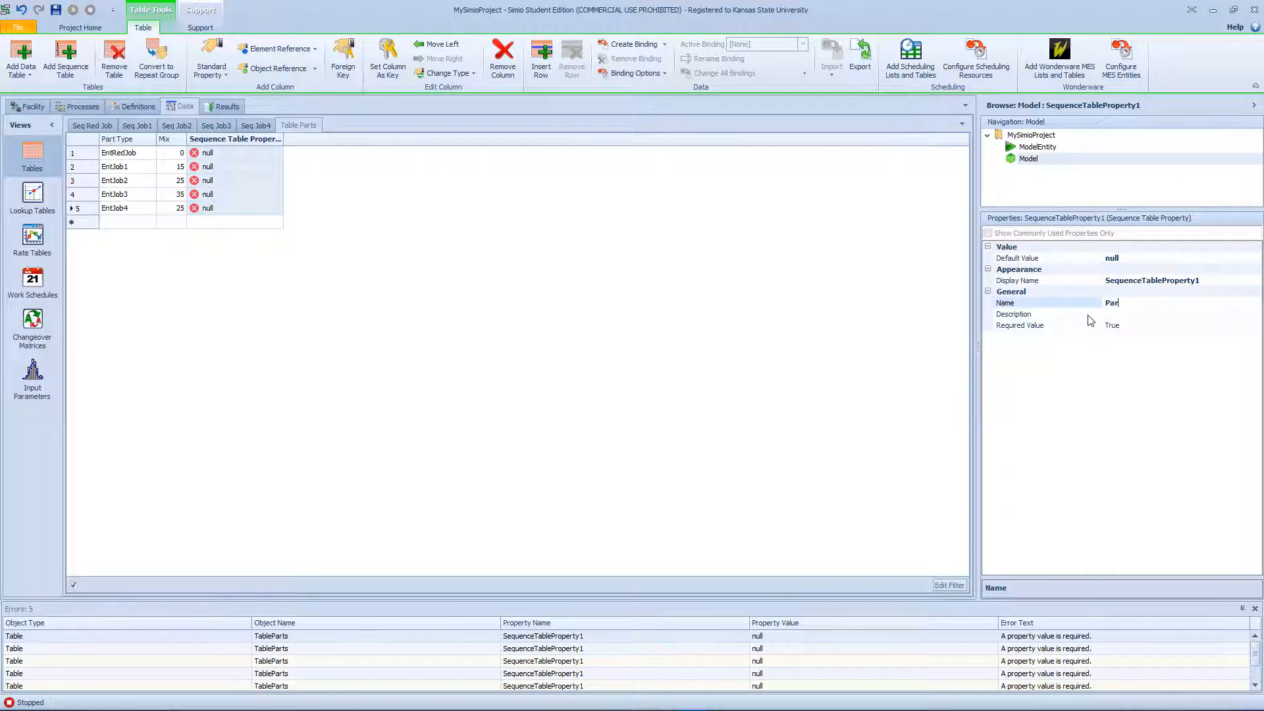
{"action": "type", "text": "tSeq"}
{"action": "key", "text": "Return"}
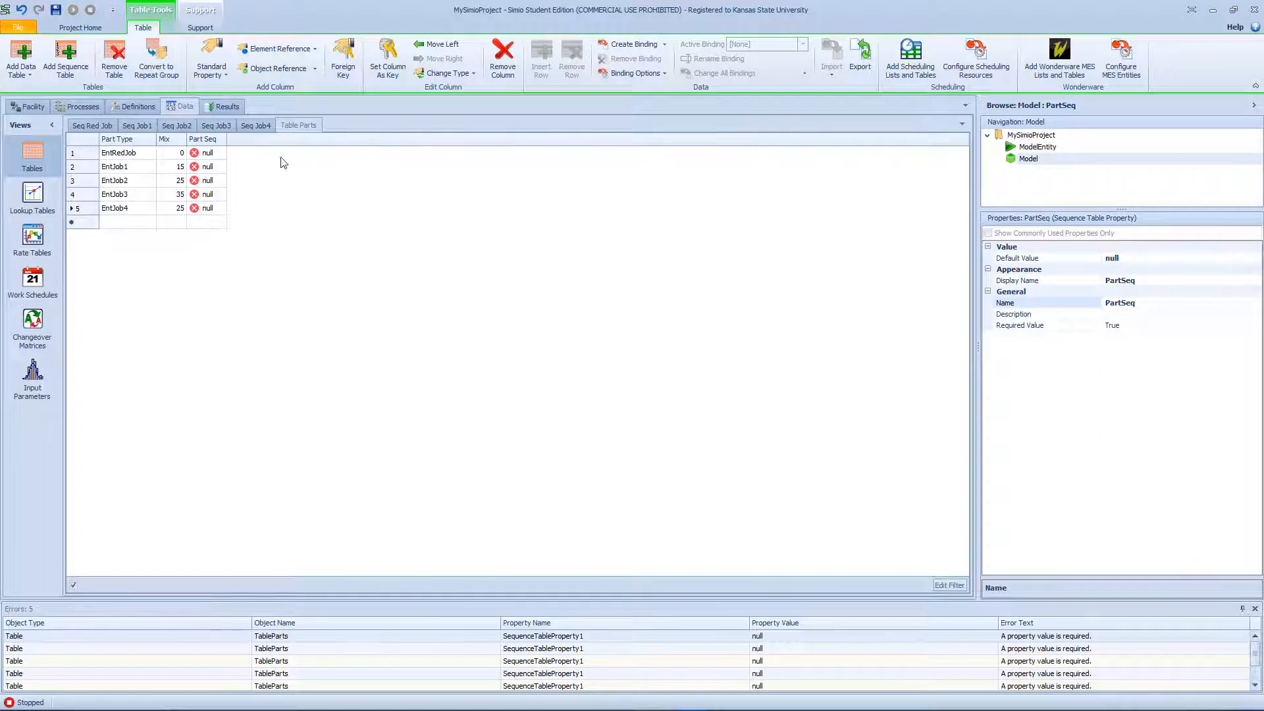
Step: Assign SeqRedJob, SeqJob1, SeqJob2, SeqJob3 and SeqJob4 to the matching part types in the Part Seq column
{"action": "left_click", "coordinate": [220, 154]}
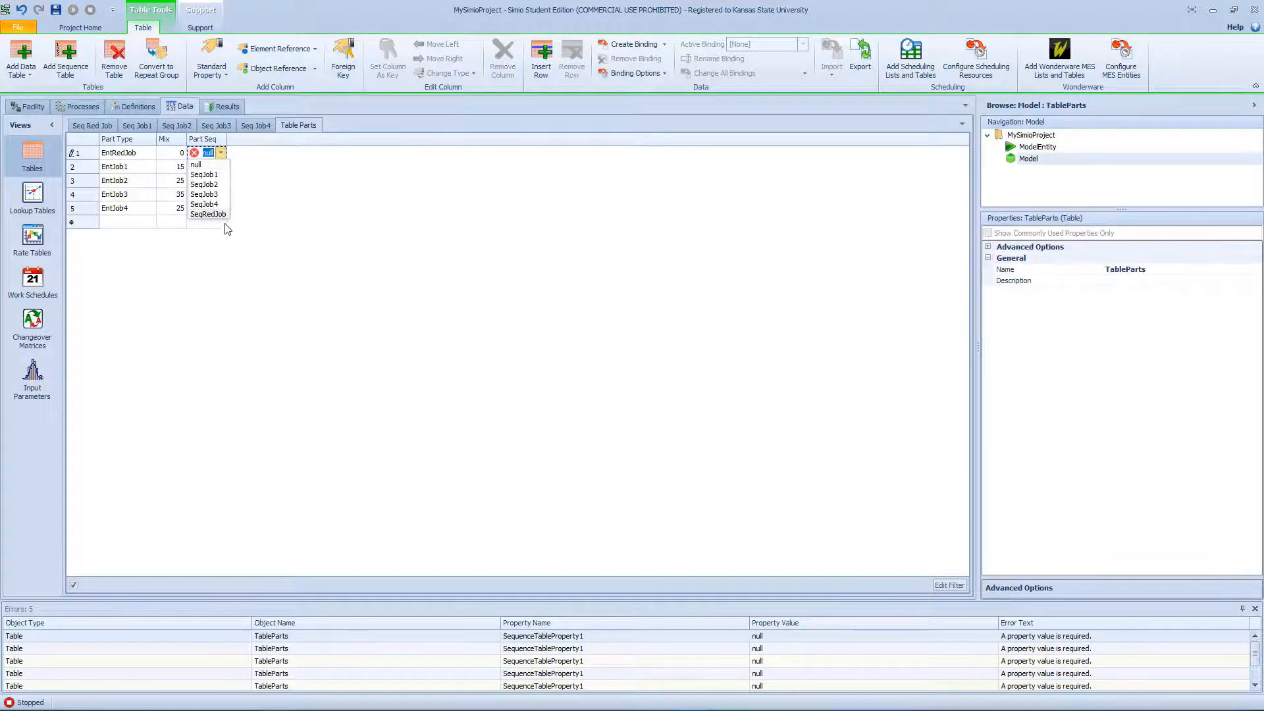
{"action": "left_click", "coordinate": [208, 214]}
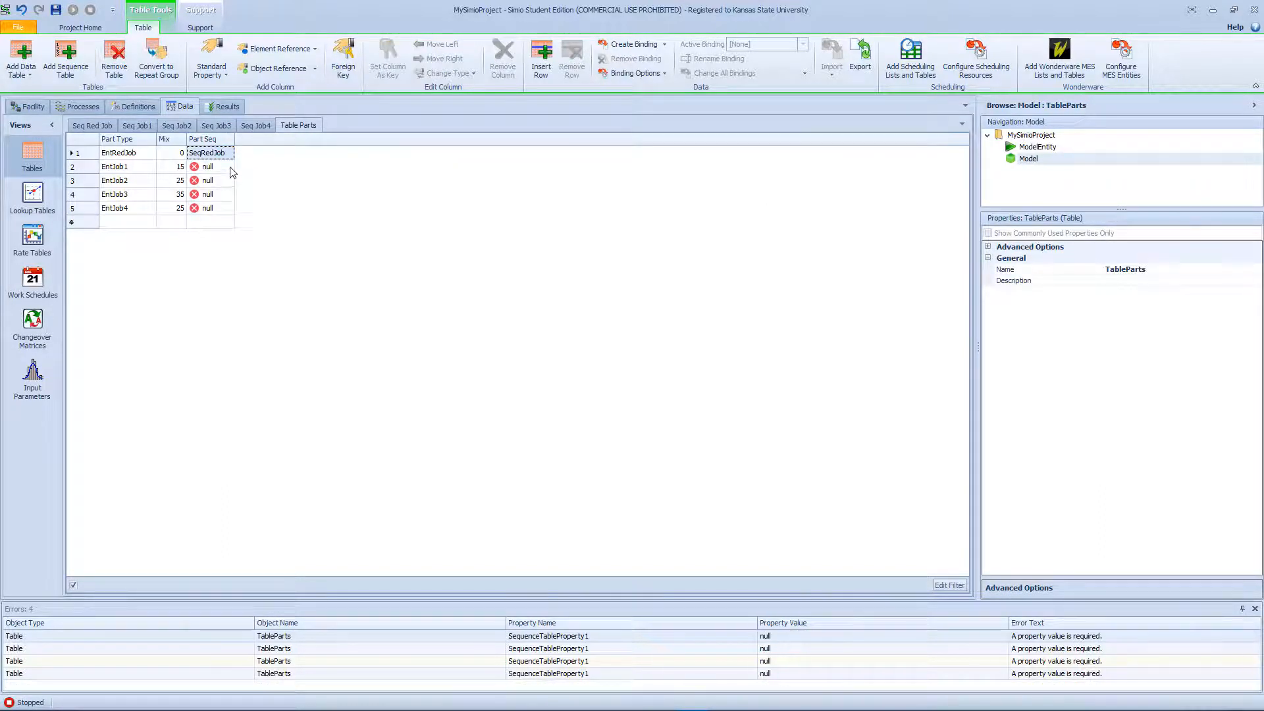
{"action": "left_click", "coordinate": [230, 171]}
{"action": "left_click", "coordinate": [228, 197]}
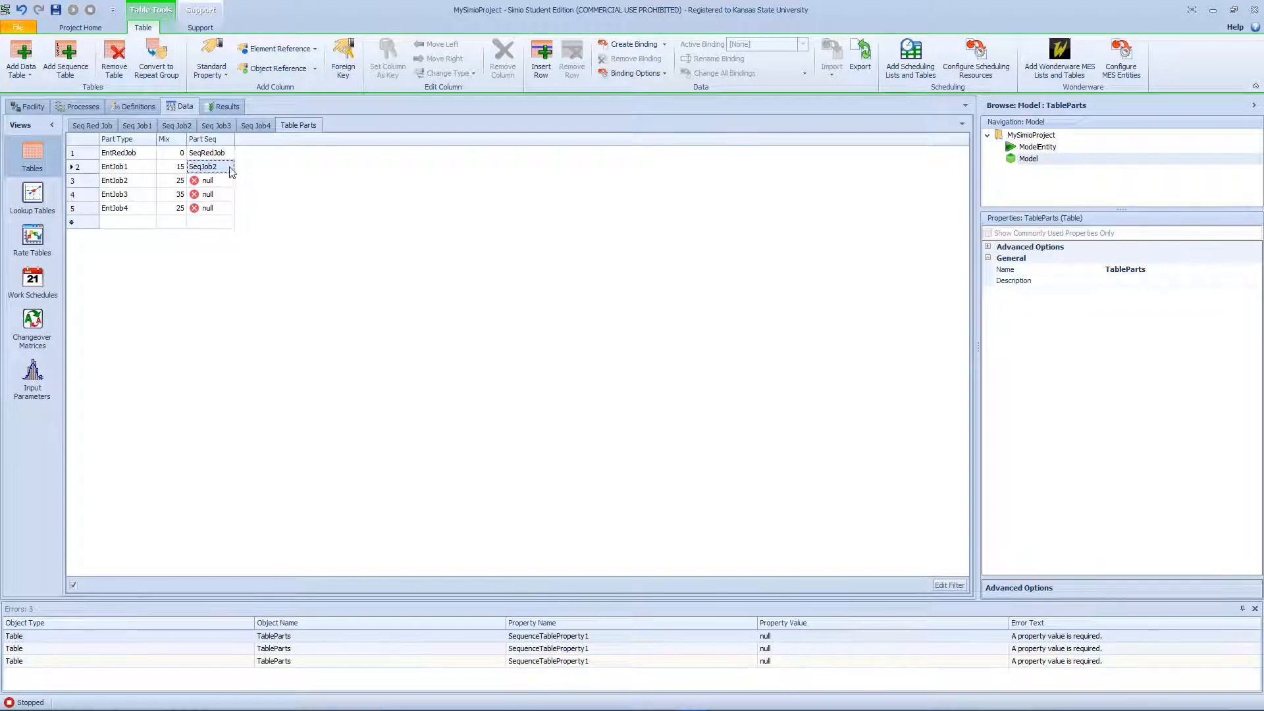
{"action": "left_click", "coordinate": [228, 167]}
{"action": "left_click", "coordinate": [224, 189]}
{"action": "left_click", "coordinate": [229, 180]}
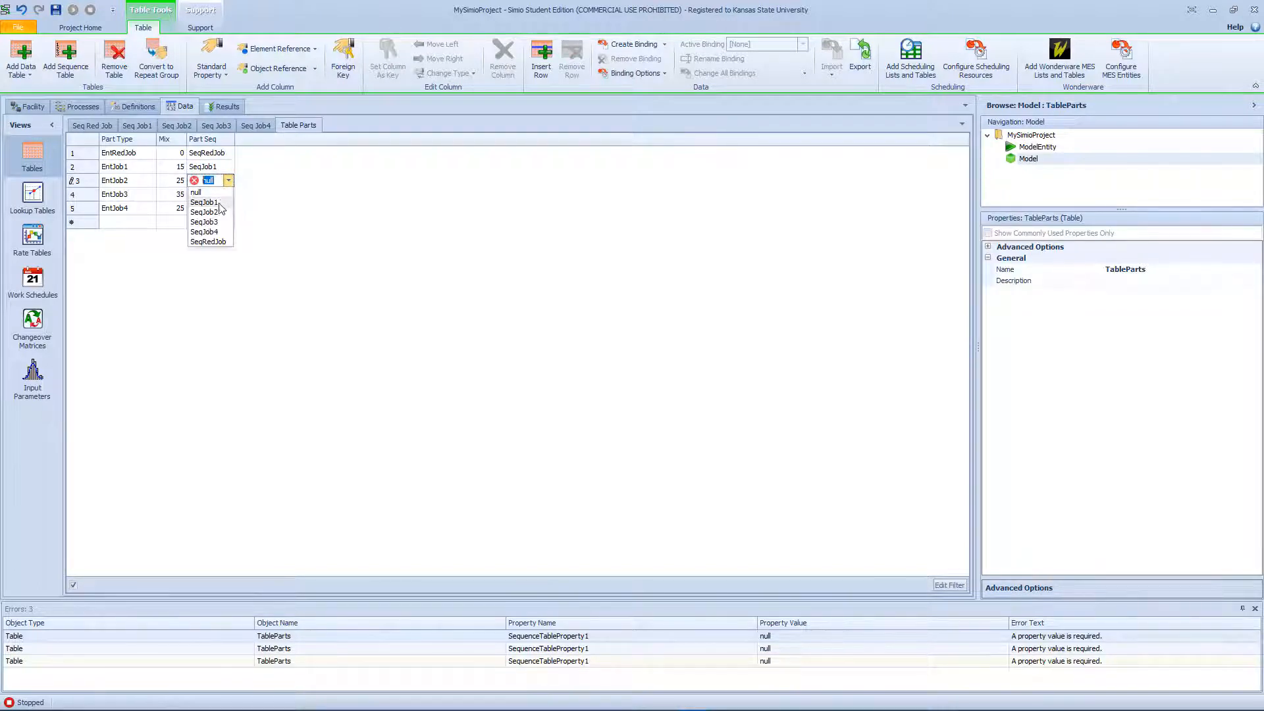
{"action": "left_click", "coordinate": [219, 212]}
{"action": "left_click", "coordinate": [228, 194]}
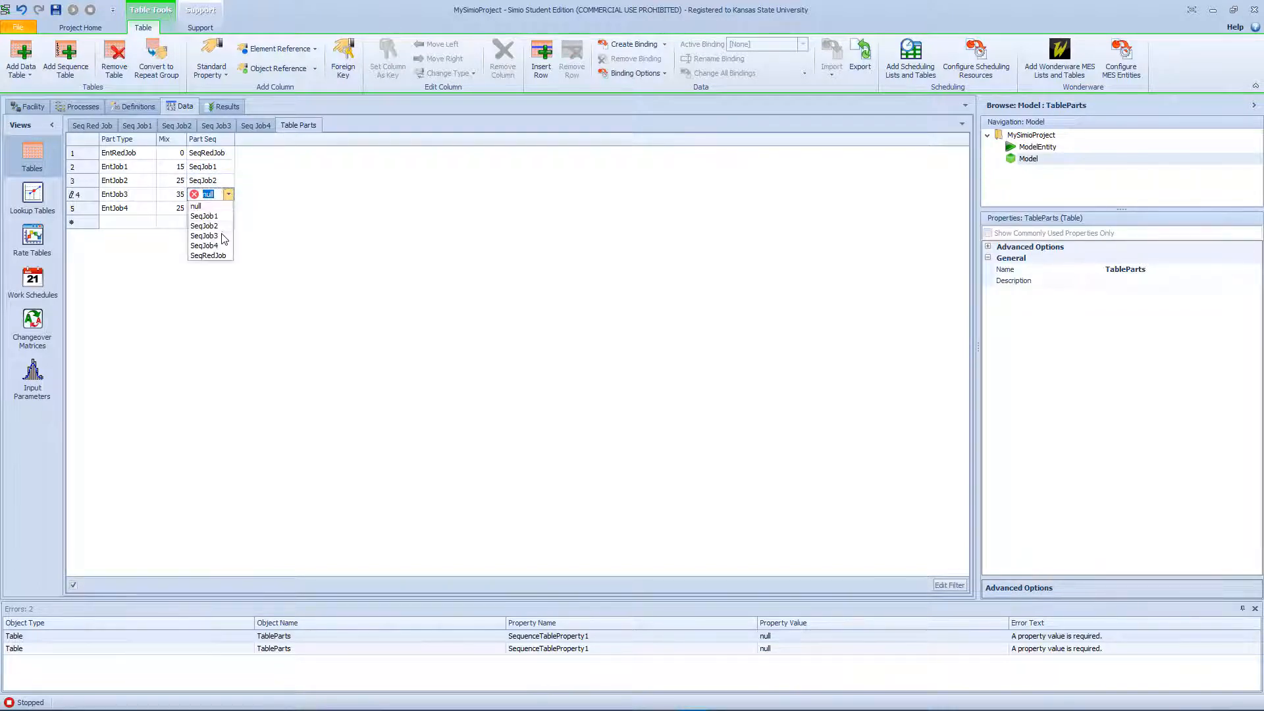
{"action": "left_click", "coordinate": [224, 237]}
{"action": "left_click", "coordinate": [228, 208]}
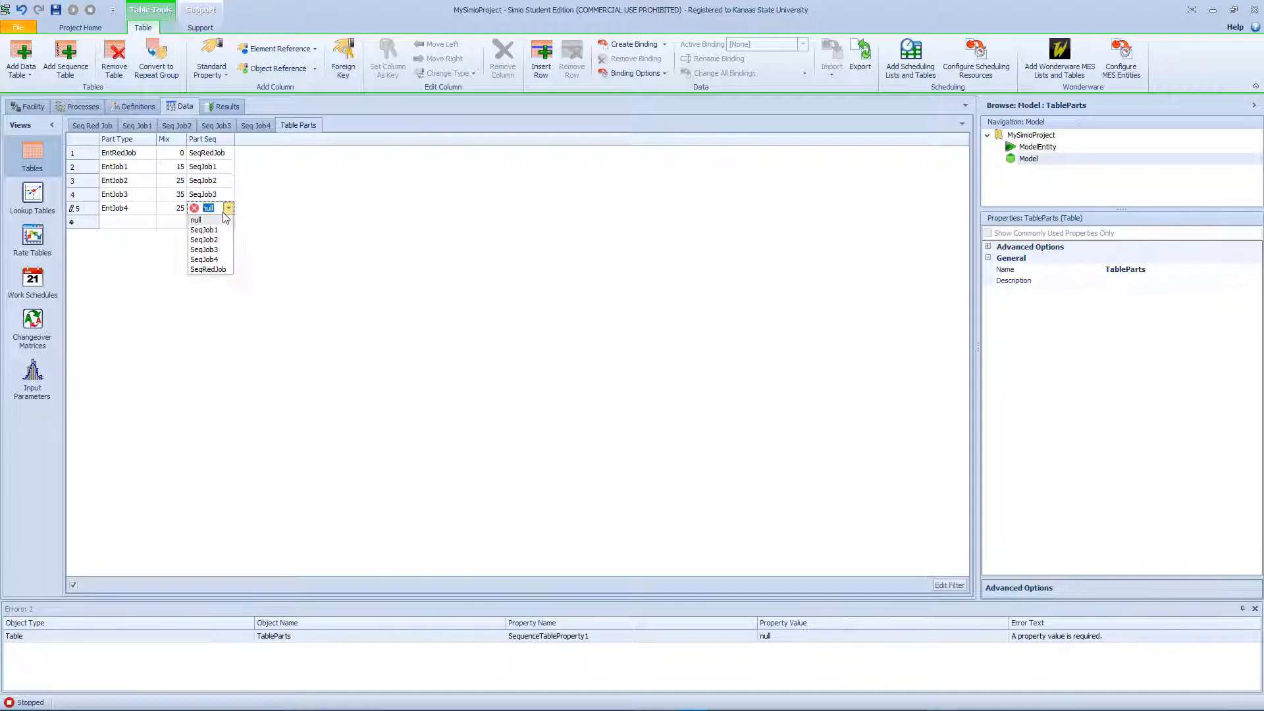
{"action": "left_click", "coordinate": [221, 259]}
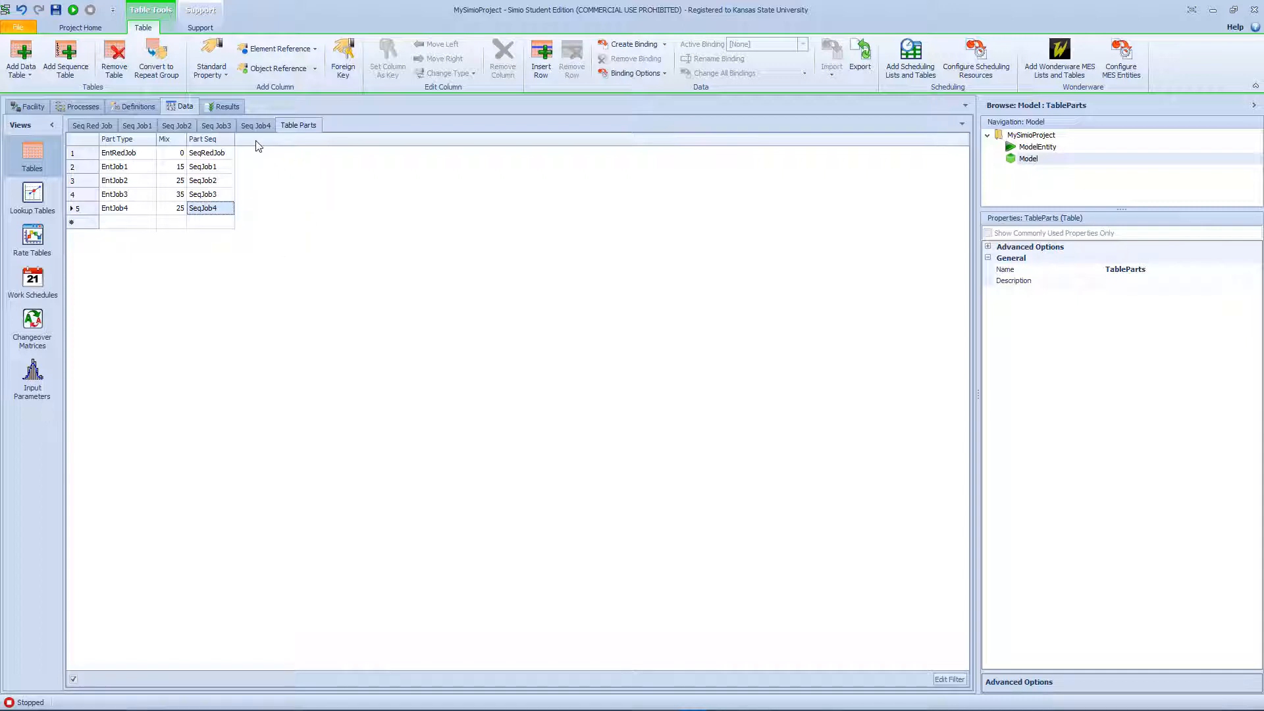
Step: Add an expression property column named PTime to the Table Parts table
{"action": "left_click", "coordinate": [212, 71]}
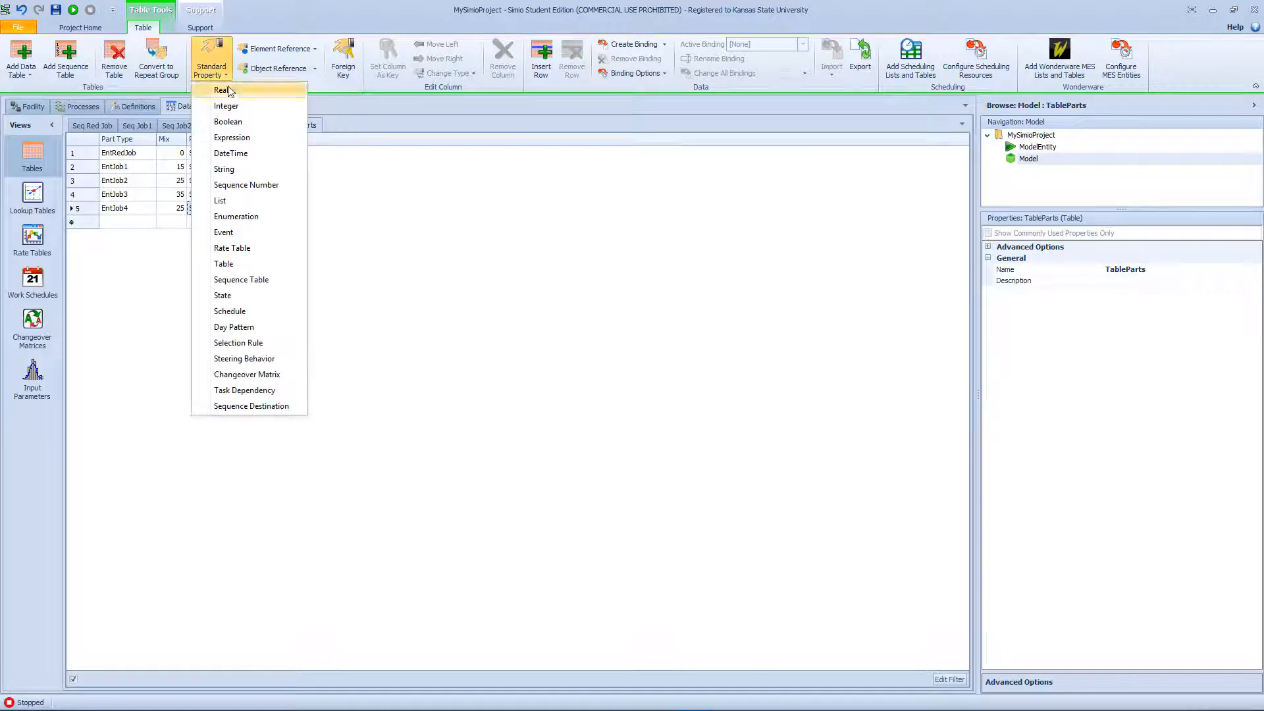
{"action": "left_click", "coordinate": [249, 143]}
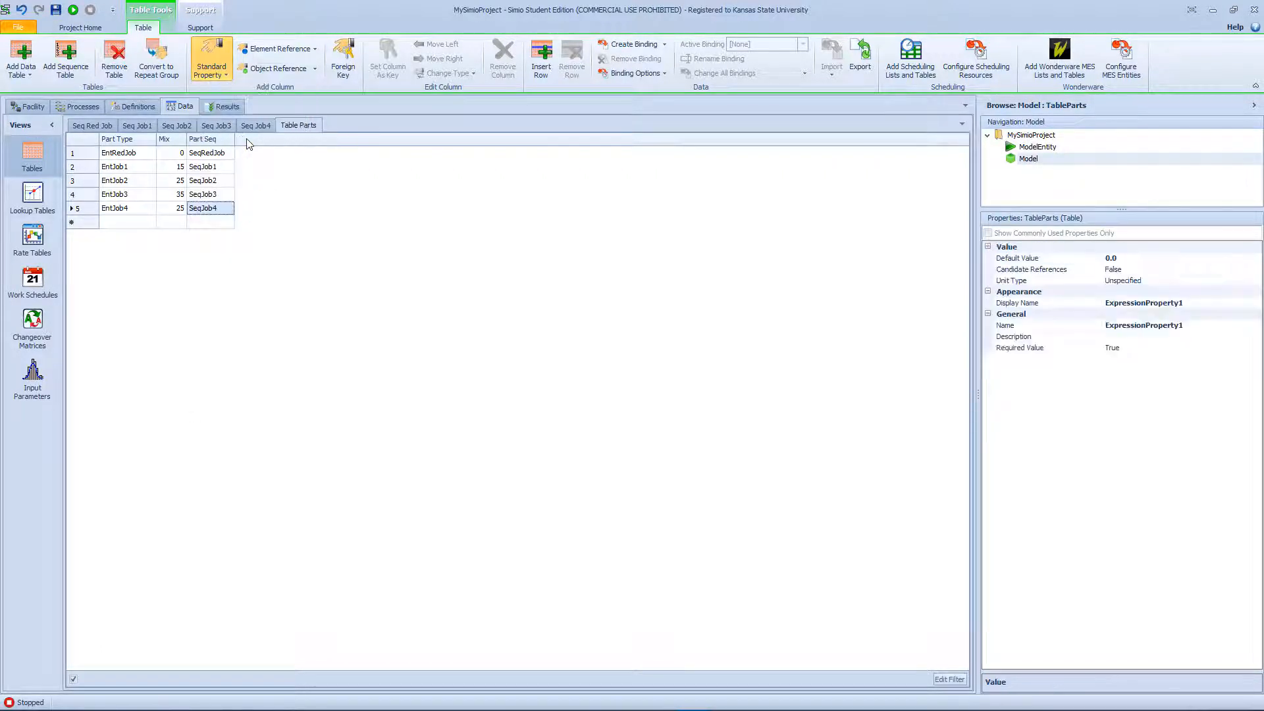
{"action": "left_click_drag", "start_coordinate": [1205, 328], "coordinate": [1004, 332]}
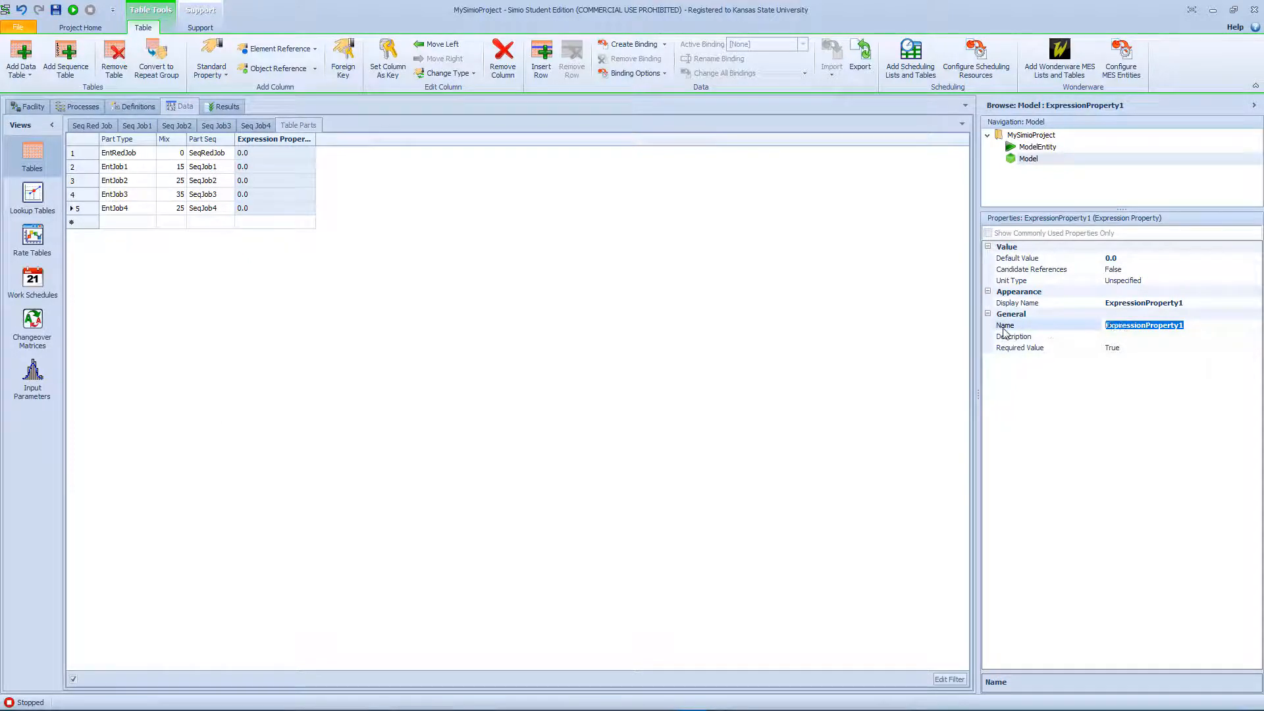
{"action": "type", "text": "P"}
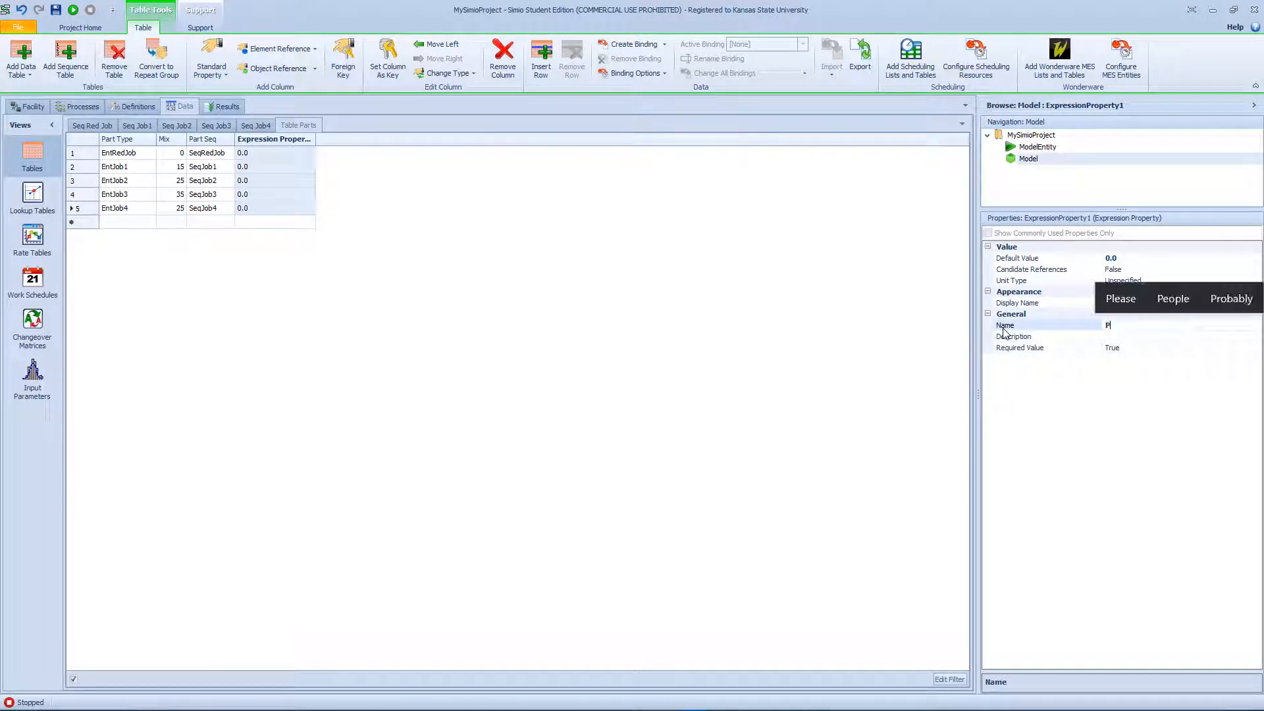
{"action": "type", "text": "Time"}
{"action": "key", "text": "Return"}
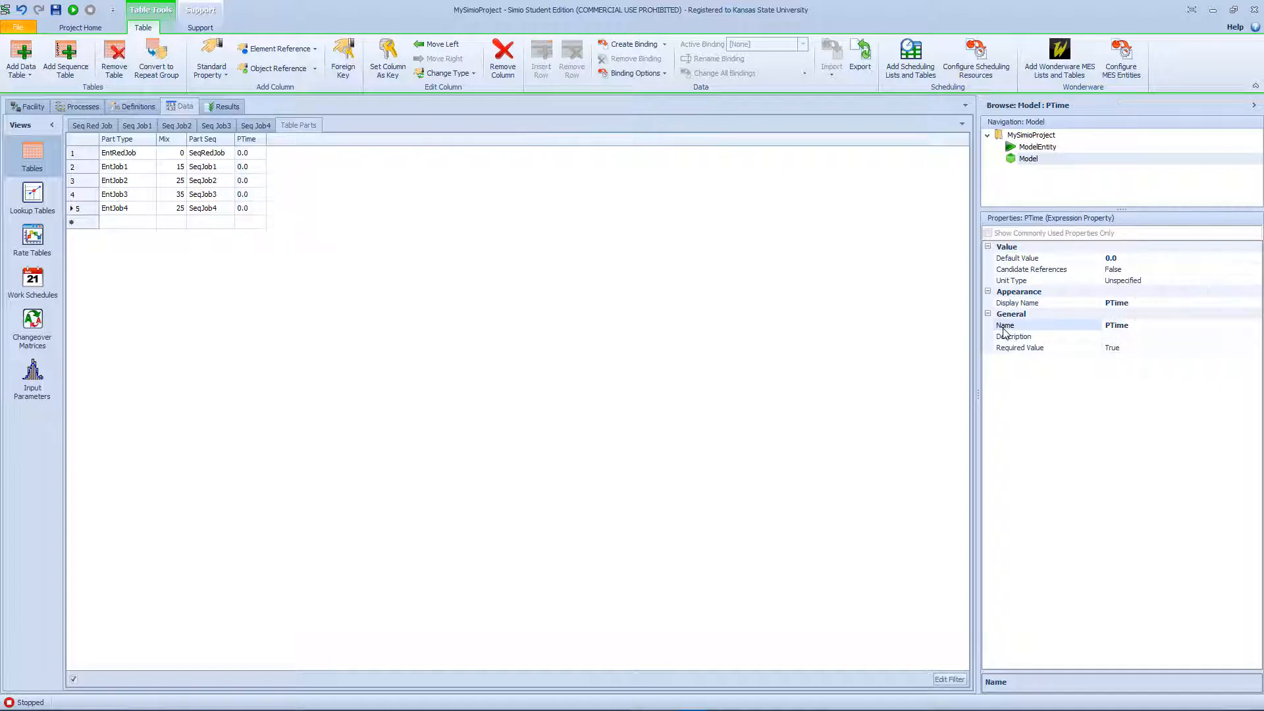
Step: Set the PTime column's unit type to Time with Minutes as the default units
{"action": "left_click", "coordinate": [1194, 280]}
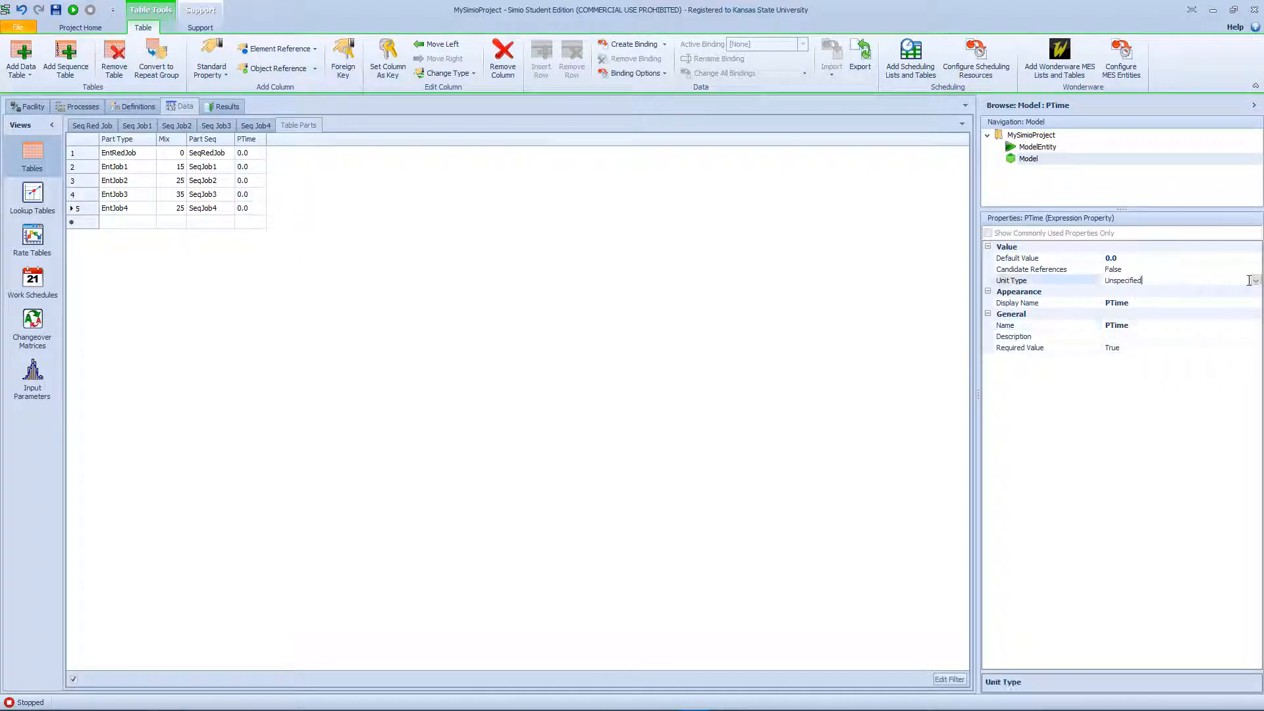
{"action": "left_click", "coordinate": [1256, 280]}
{"action": "left_click", "coordinate": [1186, 305]}
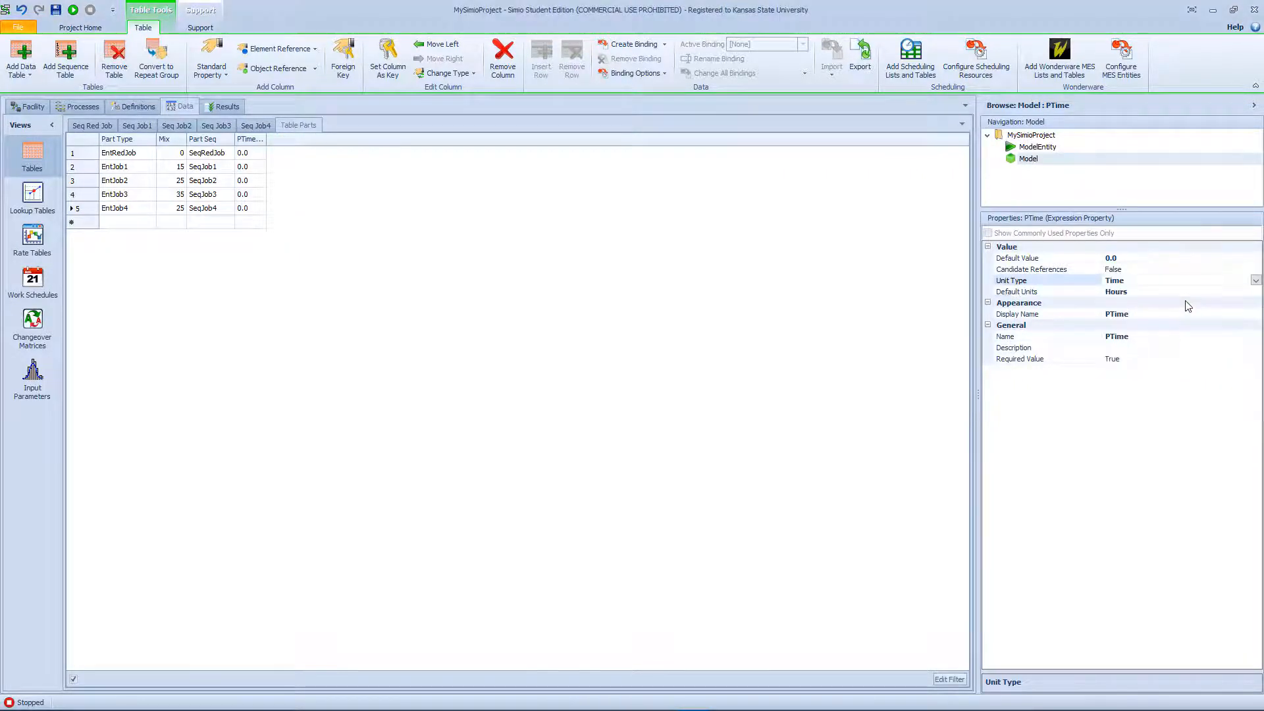
{"action": "left_click", "coordinate": [1185, 291]}
{"action": "left_click", "coordinate": [1257, 292]}
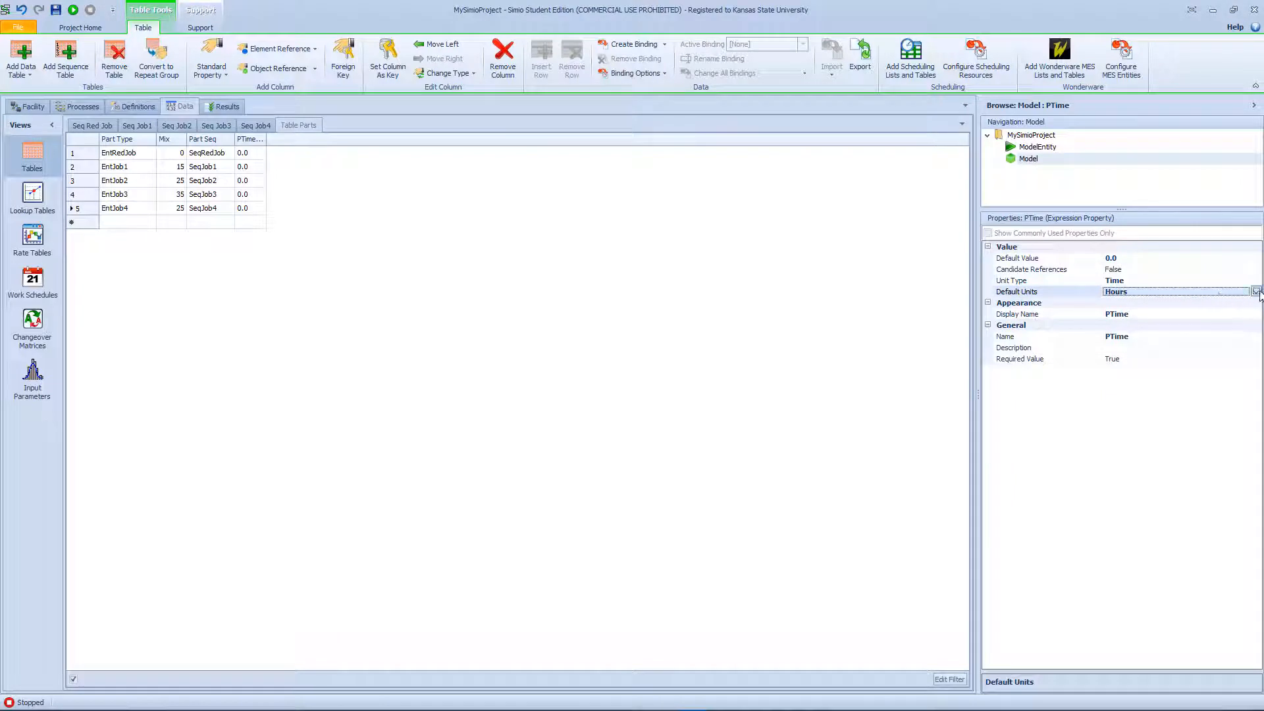
{"action": "left_click", "coordinate": [1159, 314]}
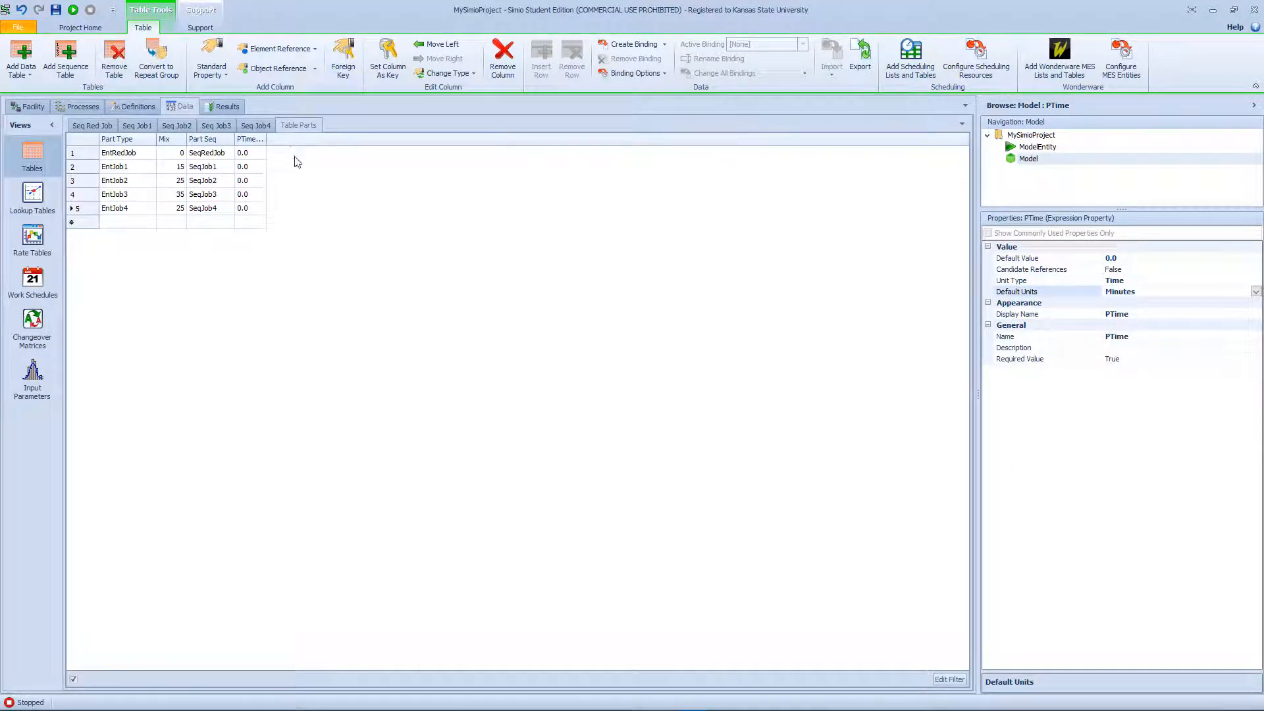
Step: Set the EntRedJob row's PTime expression to SeqJob1.ProcessingTime
{"action": "left_click", "coordinate": [254, 155]}
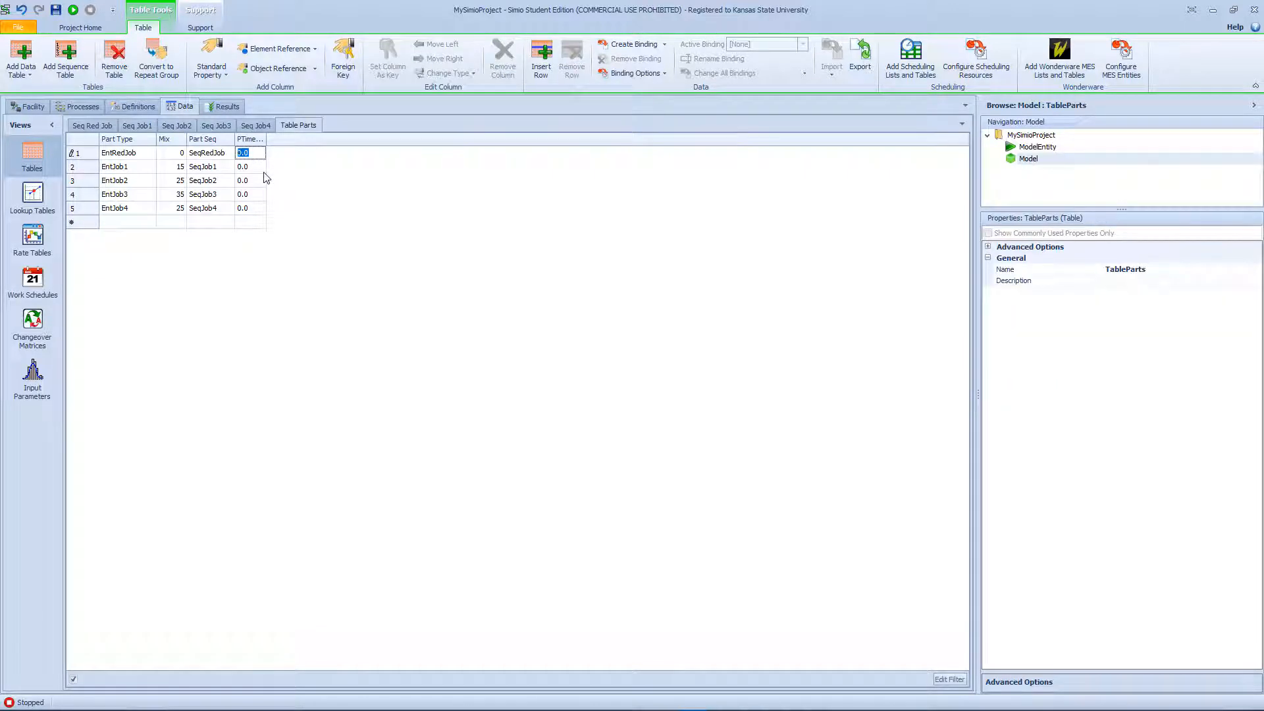
{"action": "type", "text": "Seq"}
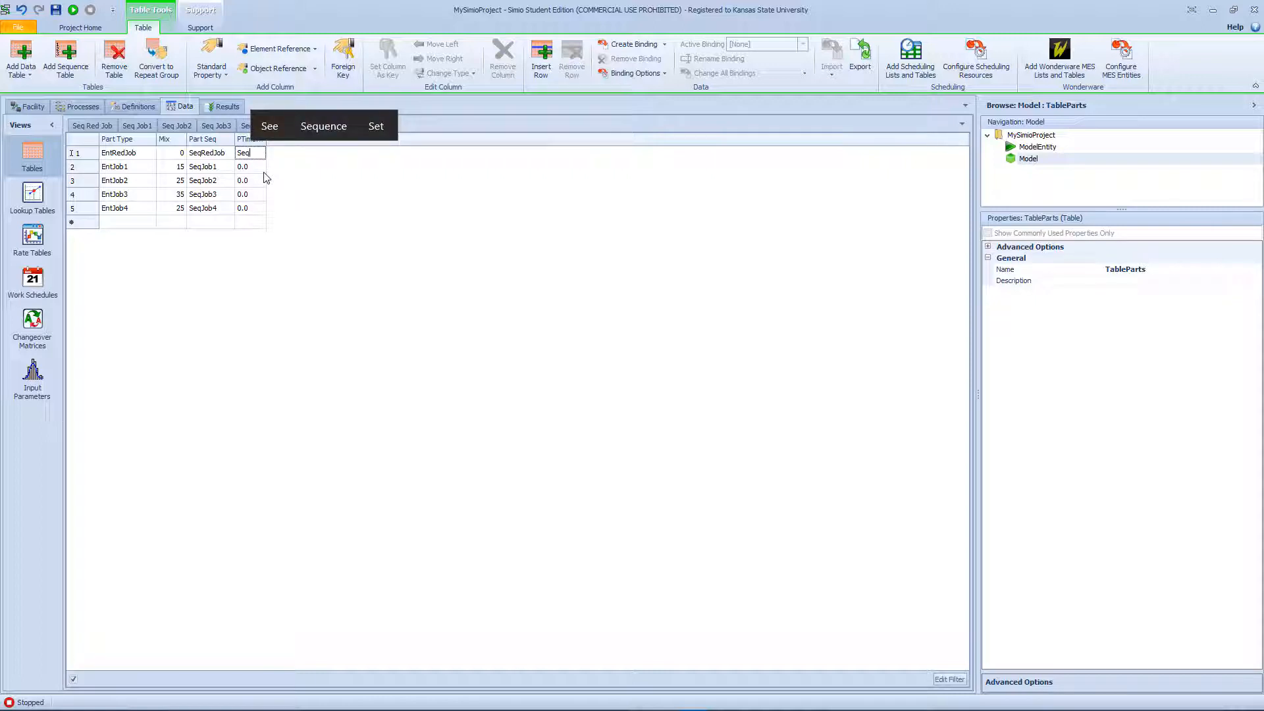
{"action": "type", "text": "Job1"}
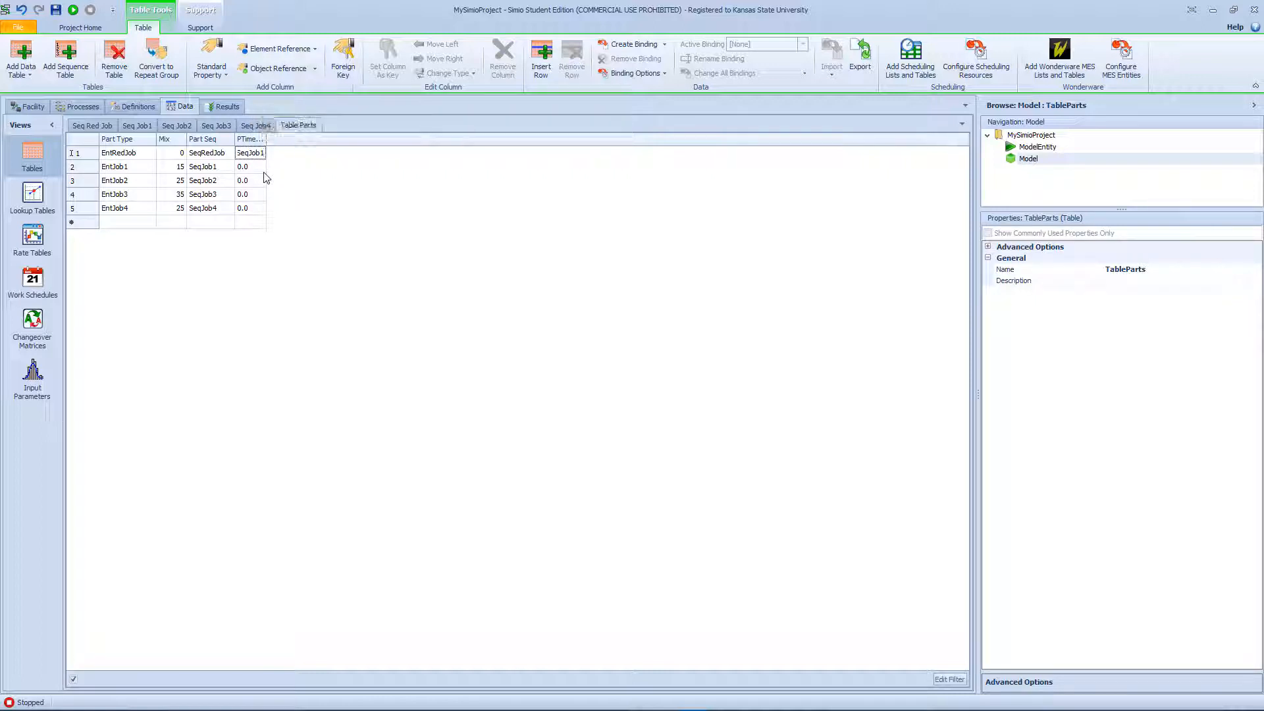
{"action": "type", "text": ".Processing"}
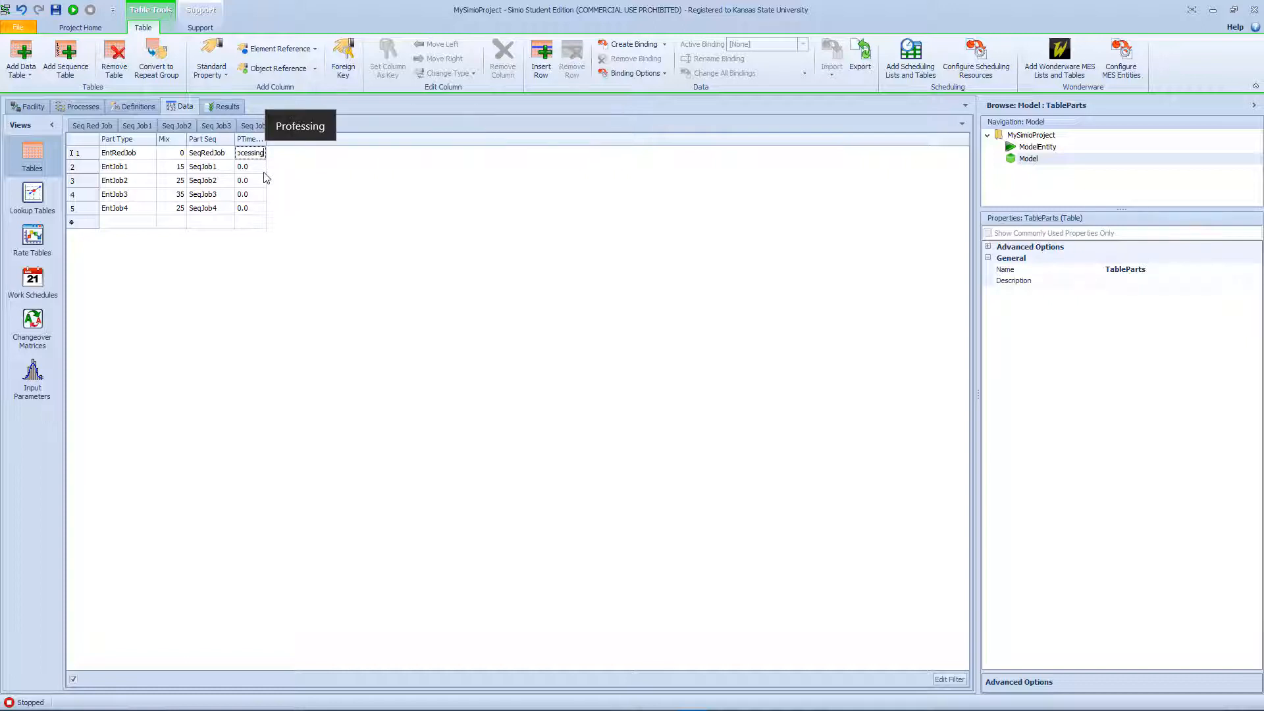
{"action": "type", "text": "Time"}
{"action": "key", "text": "Return"}
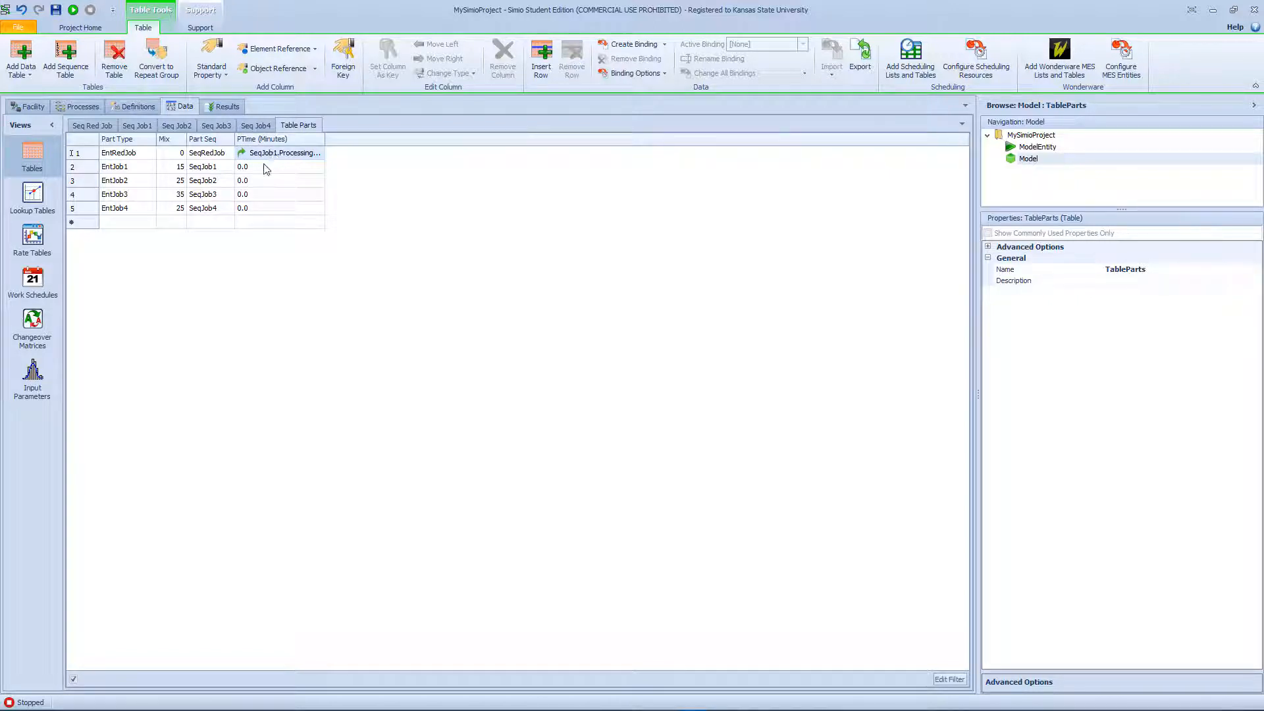
Step: Enter SeqJob2.ProcessingTime as the EntJob1 row's PTime expression and copy the whole expression
{"action": "left_click", "coordinate": [267, 167]}
{"action": "type", "text": "S"}
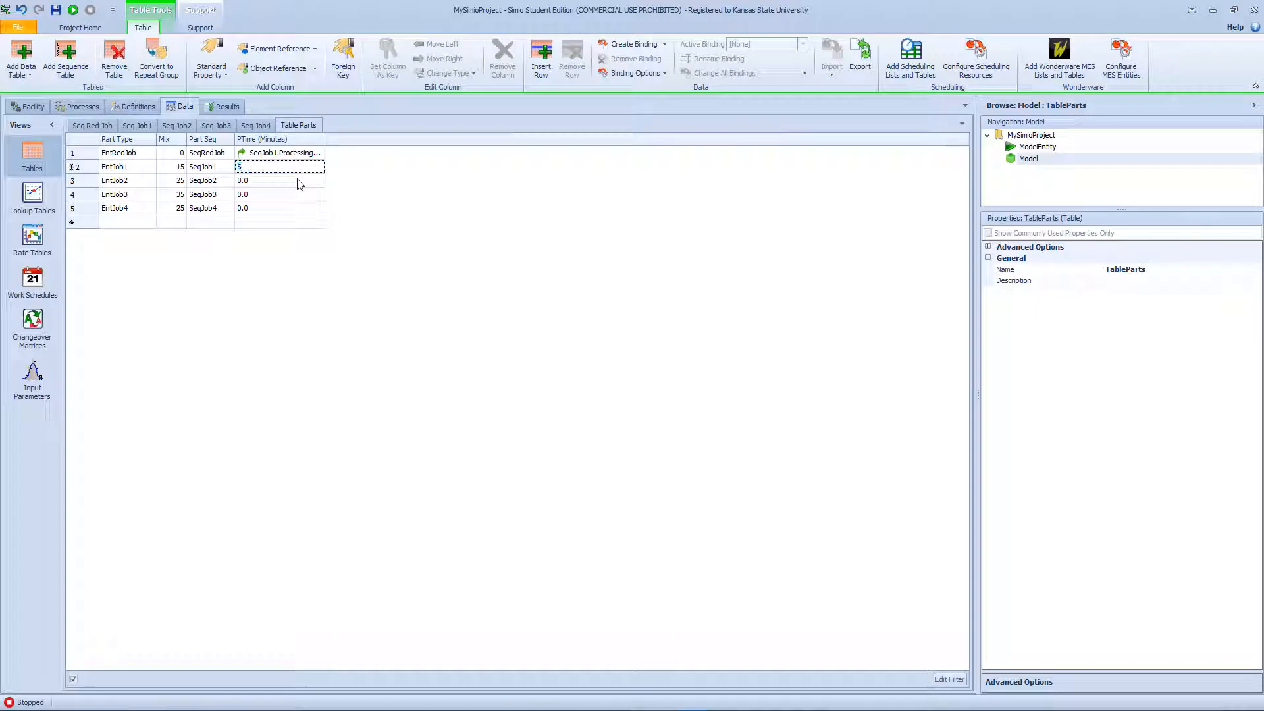
{"action": "type", "text": "eq"}
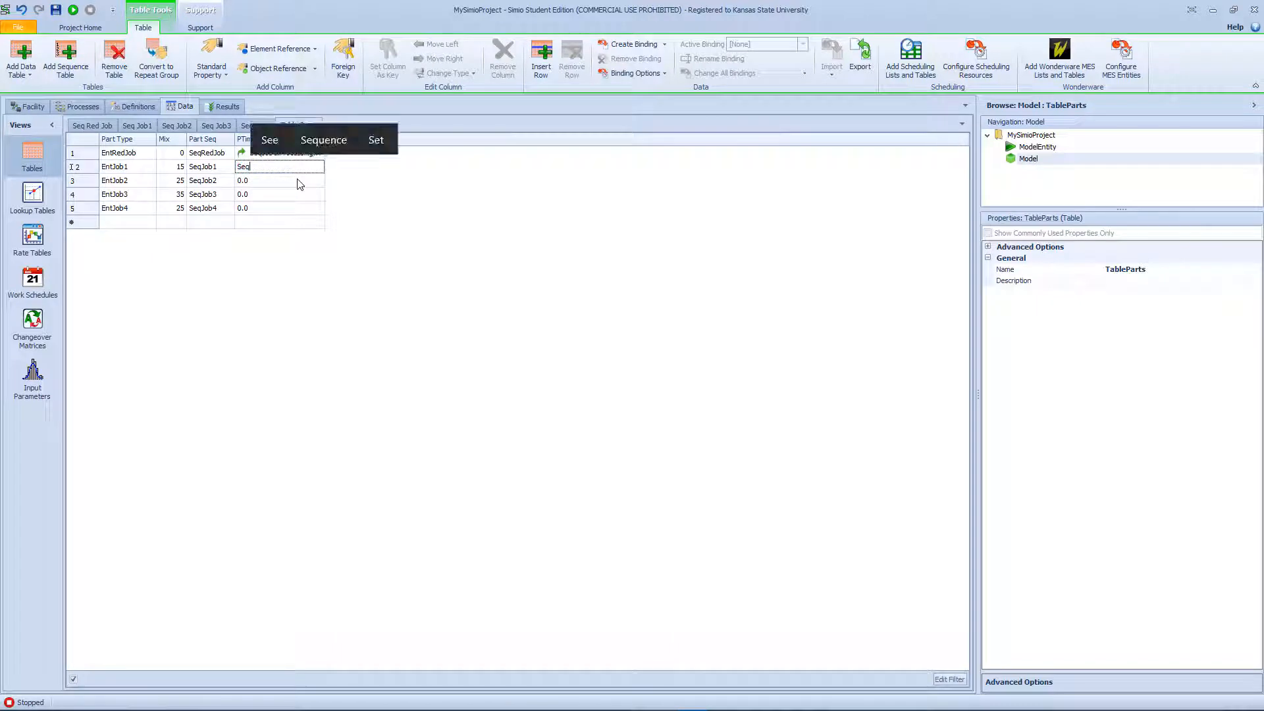
{"action": "type", "text": "Job2"}
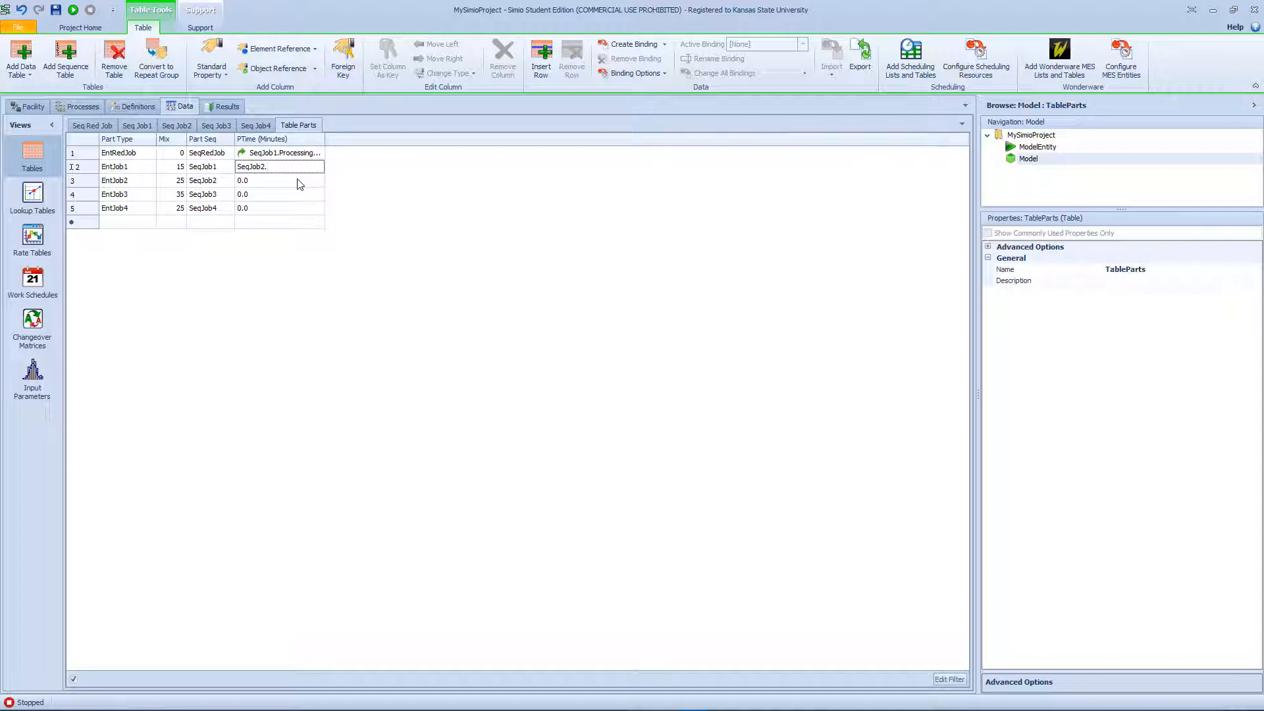
{"action": "type", "text": ".ProcessingTime"}
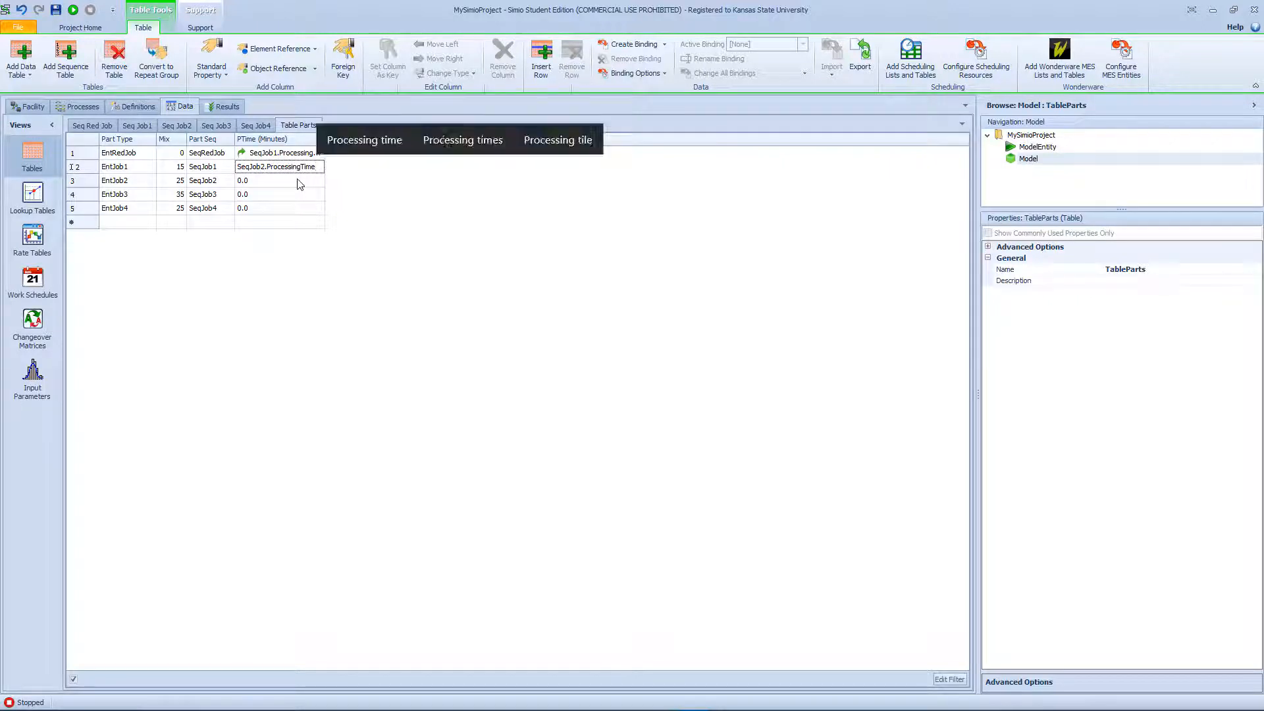
{"action": "key", "text": "shift+Left"}
{"action": "key", "text": "shift+Left"}
{"action": "key", "text": "shift+Left"}
{"action": "key", "text": "shift+Left"}
{"action": "key", "text": "shift+Left"}
{"action": "key", "text": "shift+Left"}
{"action": "key", "text": "shift+Left"}
{"action": "key", "text": "shift+Left"}
{"action": "key", "text": "shift+Left"}
{"action": "key", "text": "shift+Left"}
{"action": "key", "text": "shift+Left"}
{"action": "key", "text": "shift+Left"}
{"action": "key", "text": "shift+Left"}
{"action": "key", "text": "shift+Left"}
{"action": "key", "text": "shift+Left"}
{"action": "key", "text": "shift+Left"}
{"action": "key", "text": "shift+Left"}
{"action": "key", "text": "shift+Left"}
{"action": "key", "text": "shift+Left"}
{"action": "key", "text": "shift+Left"}
{"action": "key", "text": "ctrl+c"}
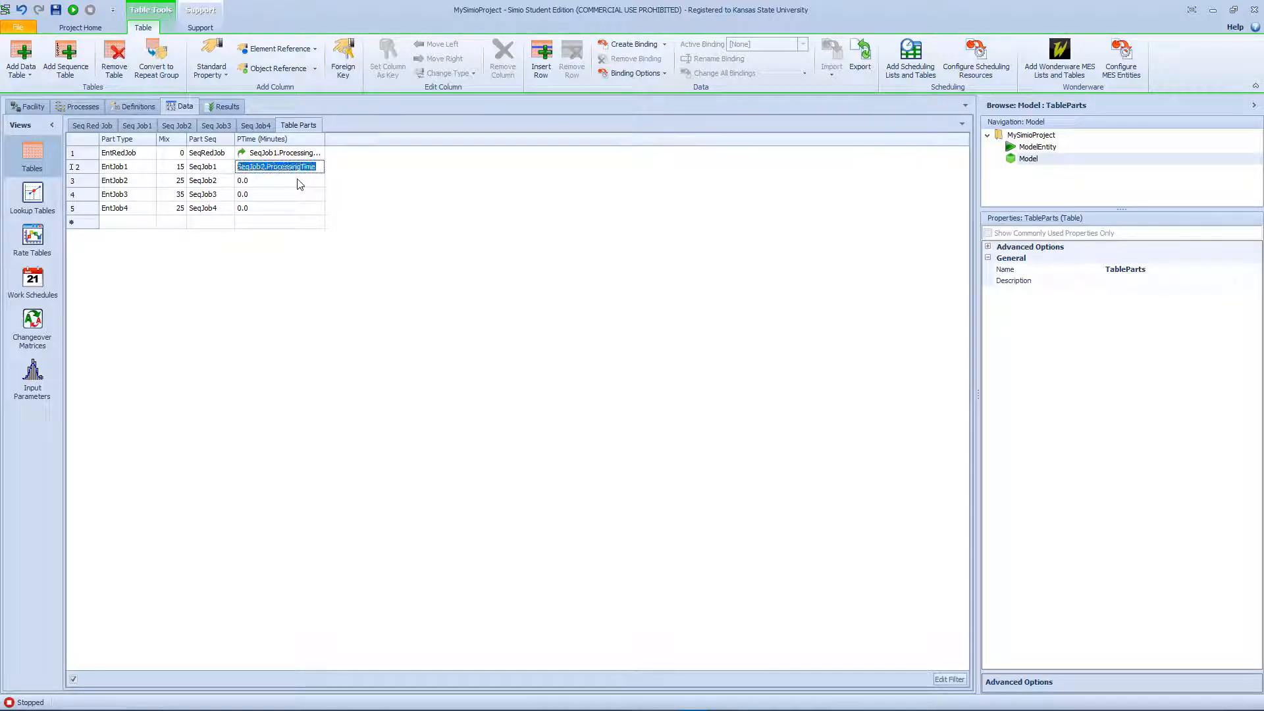
Step: Paste the copied SeqJob2.ProcessingTime expression into the EntJob2 row's PTime
{"action": "left_click", "coordinate": [296, 182]}
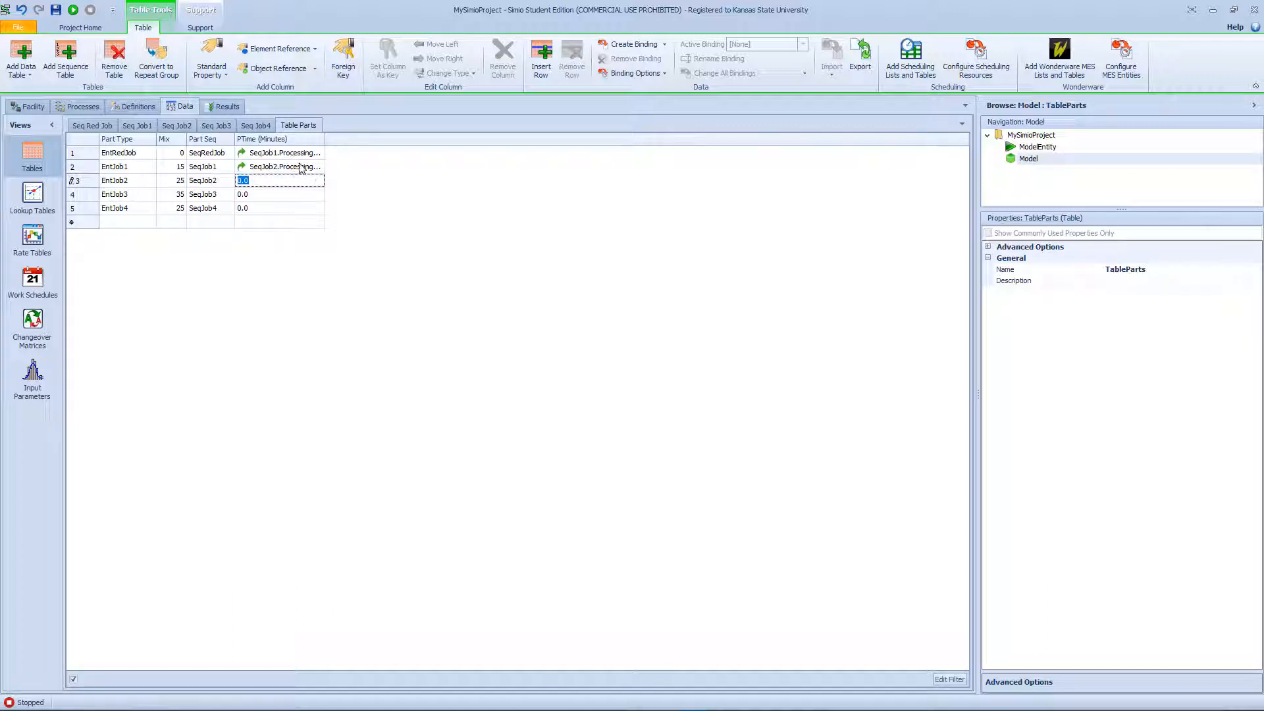
{"action": "left_click", "coordinate": [302, 169]}
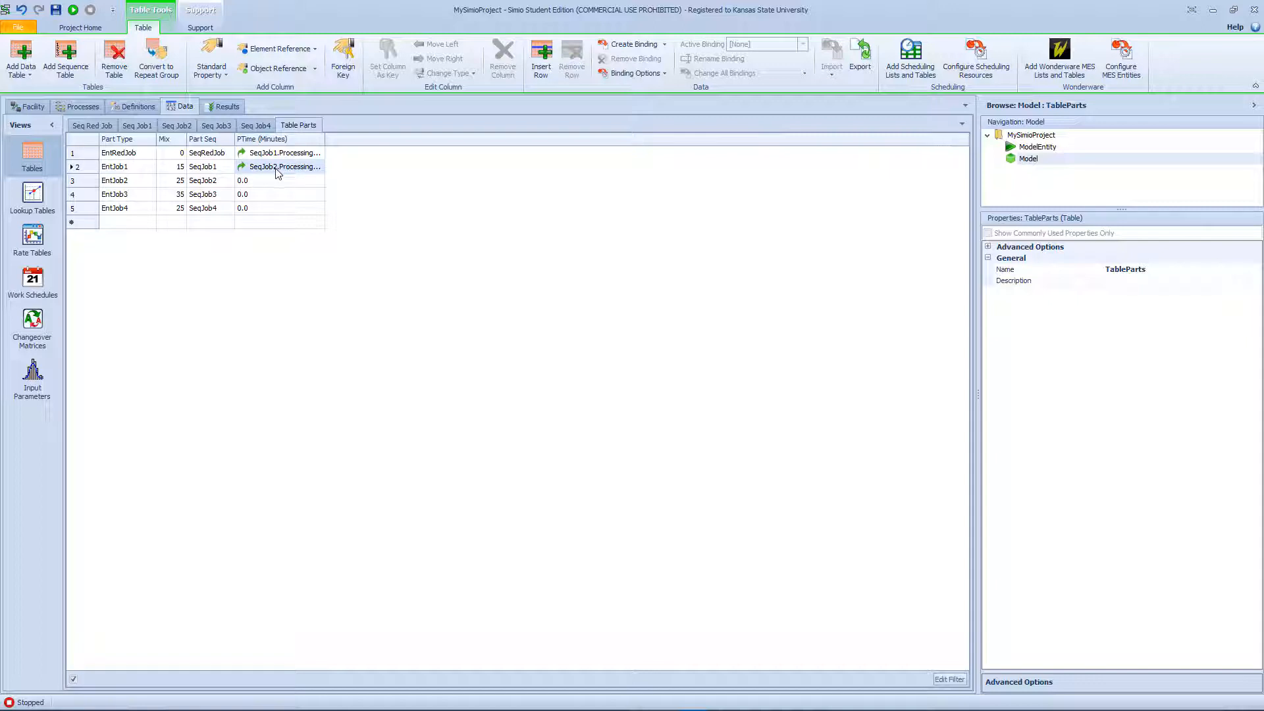
{"action": "left_click", "coordinate": [263, 181]}
{"action": "key", "text": "ctrl+v"}
Step: Paste the copied expression into the EntJob3 row's PTime and change it to SeqJob3.ProcessingTime
{"action": "left_click", "coordinate": [264, 195]}
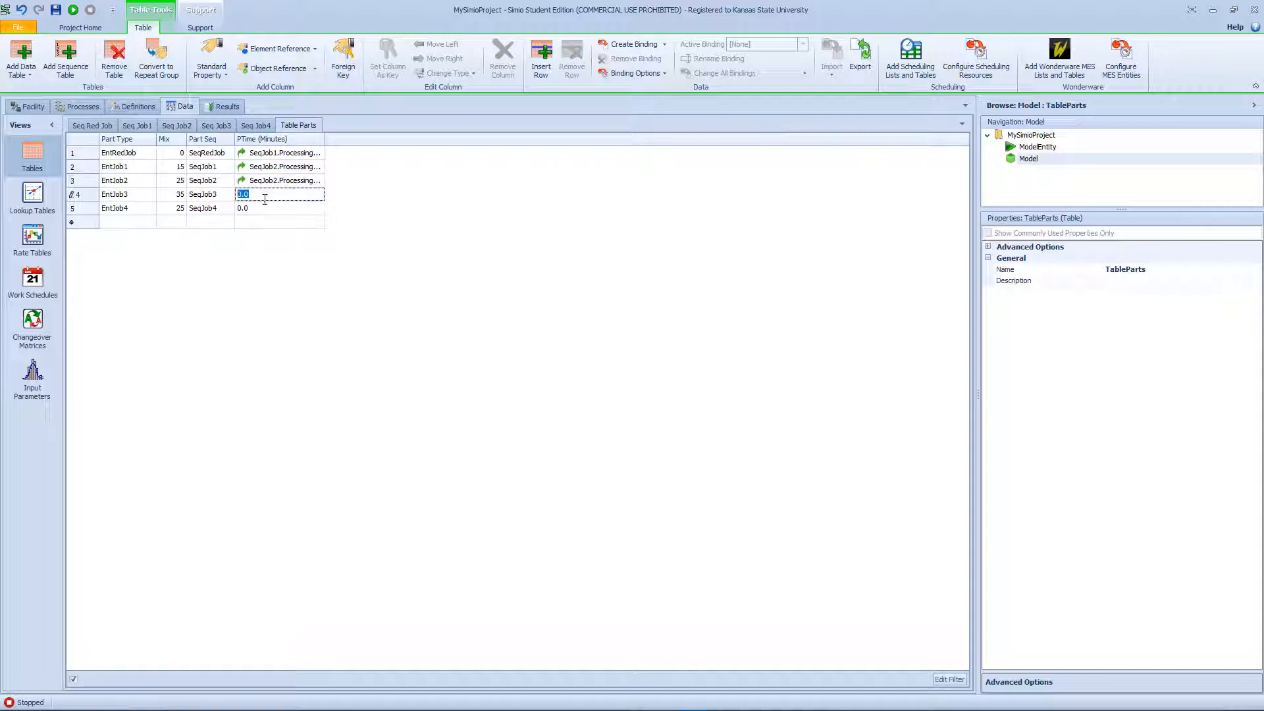
{"action": "key", "text": "ctrl+v"}
{"action": "left_click", "coordinate": [263, 194]}
{"action": "key", "text": "Delete"}
{"action": "type", "text": "3"}
Step: Paste the copied expression into the EntJob4 row's PTime and change it to SeqJob4.ProcessingTime
{"action": "left_click", "coordinate": [255, 209]}
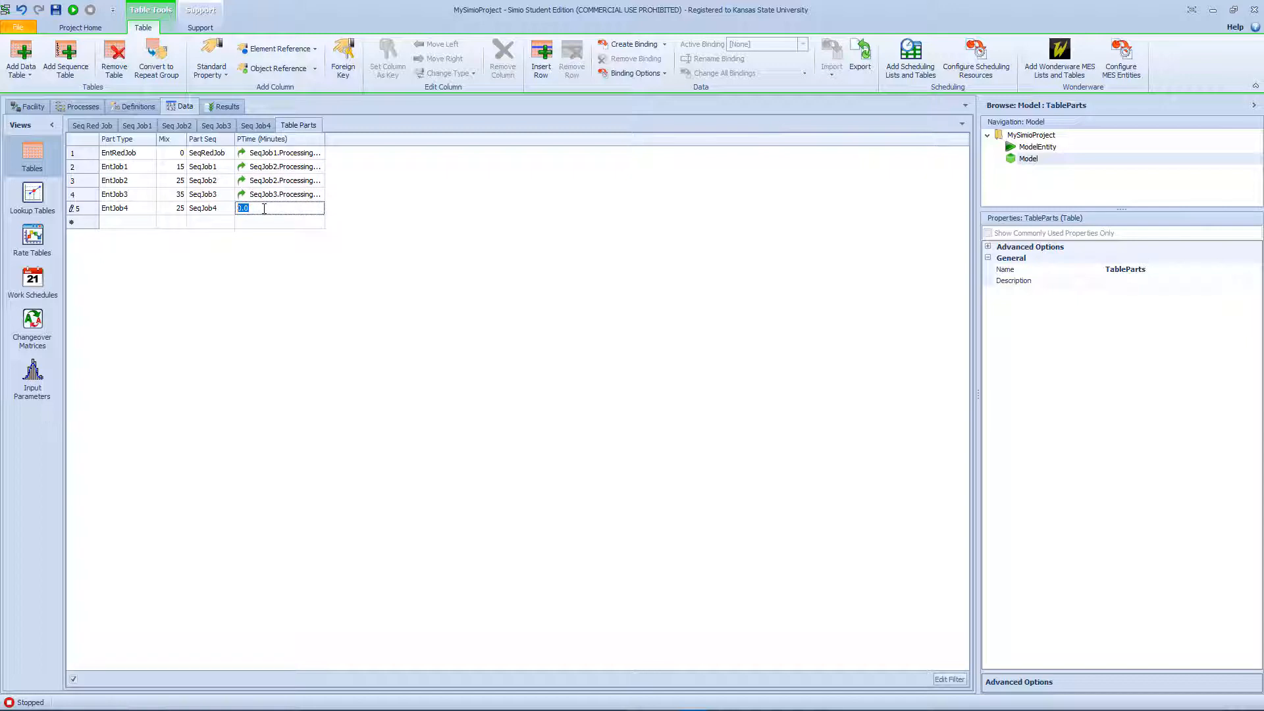
{"action": "key", "text": "ctrl+v"}
{"action": "left_click", "coordinate": [264, 208]}
{"action": "key", "text": "BackSpace"}
{"action": "type", "text": "4"}
Step: Reset the EntRedJob row's PTime, paste the copied expression and change it to SeqReJob.ProcessingTime
{"action": "left_click", "coordinate": [299, 155]}
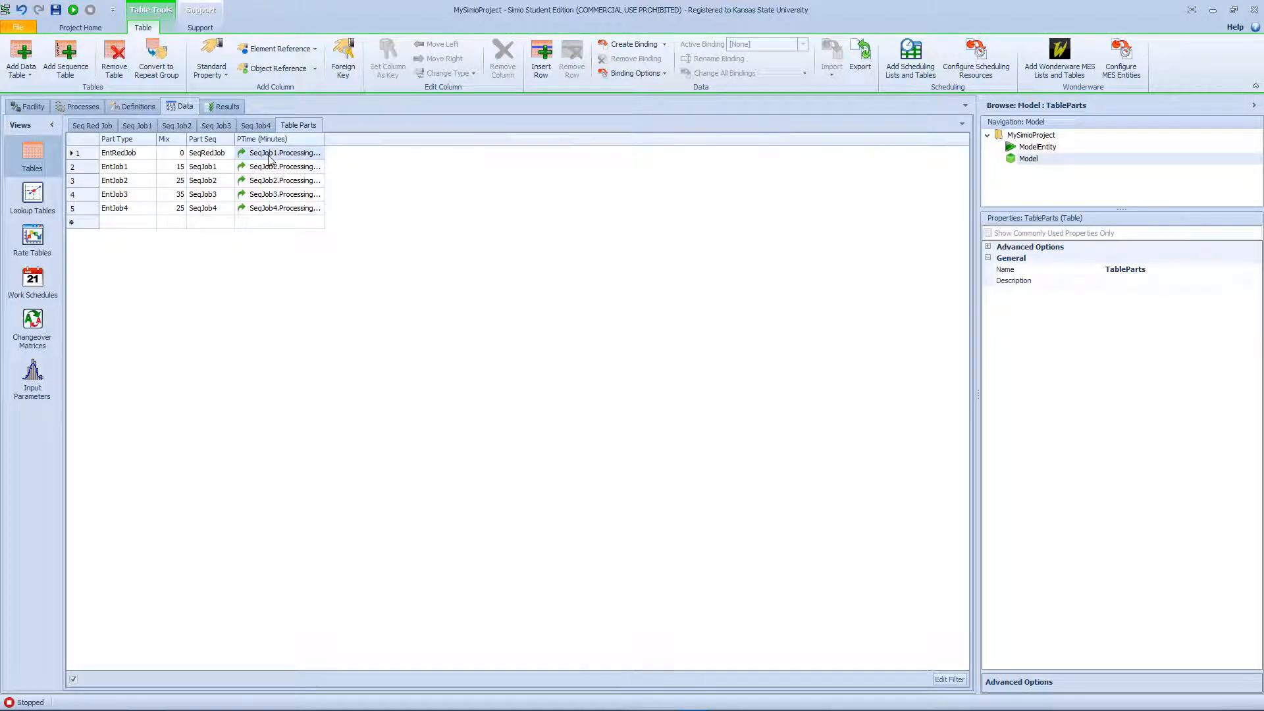
{"action": "right_click", "coordinate": [270, 158]}
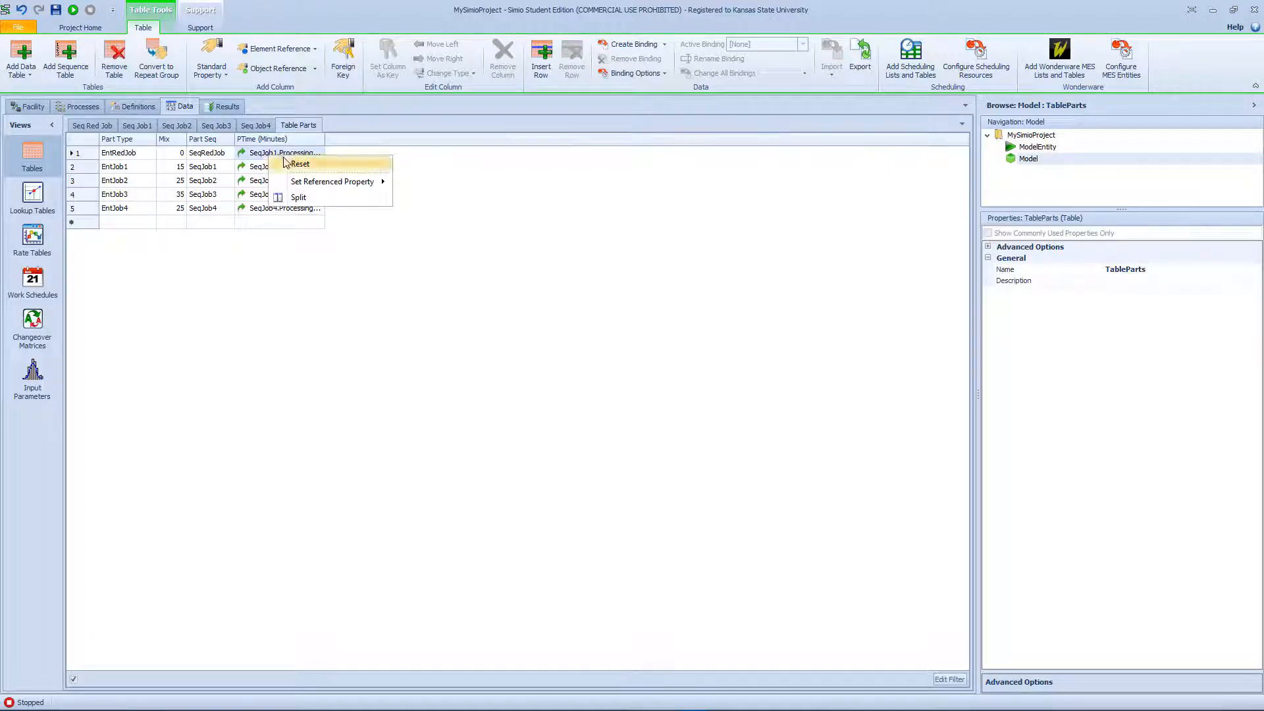
{"action": "left_click", "coordinate": [284, 161]}
{"action": "left_click", "coordinate": [270, 158]}
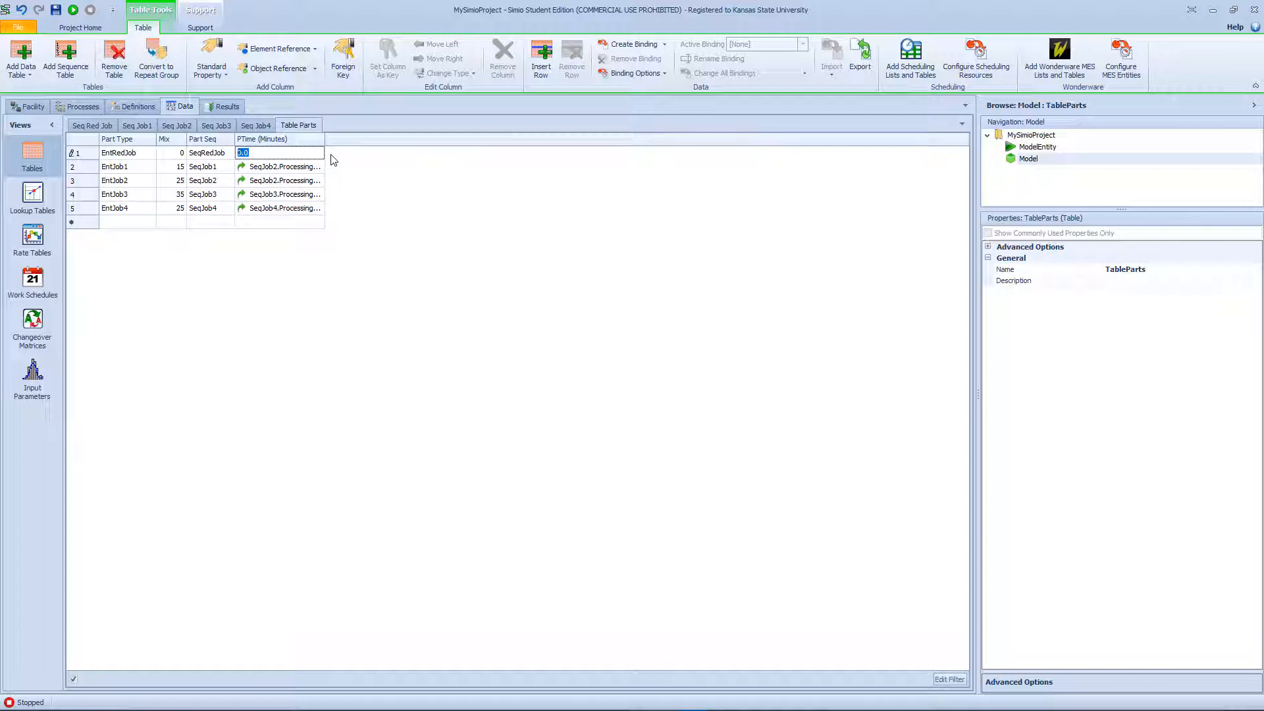
{"action": "key", "text": "ctrl+v"}
{"action": "left_click", "coordinate": [265, 153]}
{"action": "key", "text": "BackSpace"}
{"action": "type", "text": "Red"}
{"action": "left_click", "coordinate": [293, 168]}
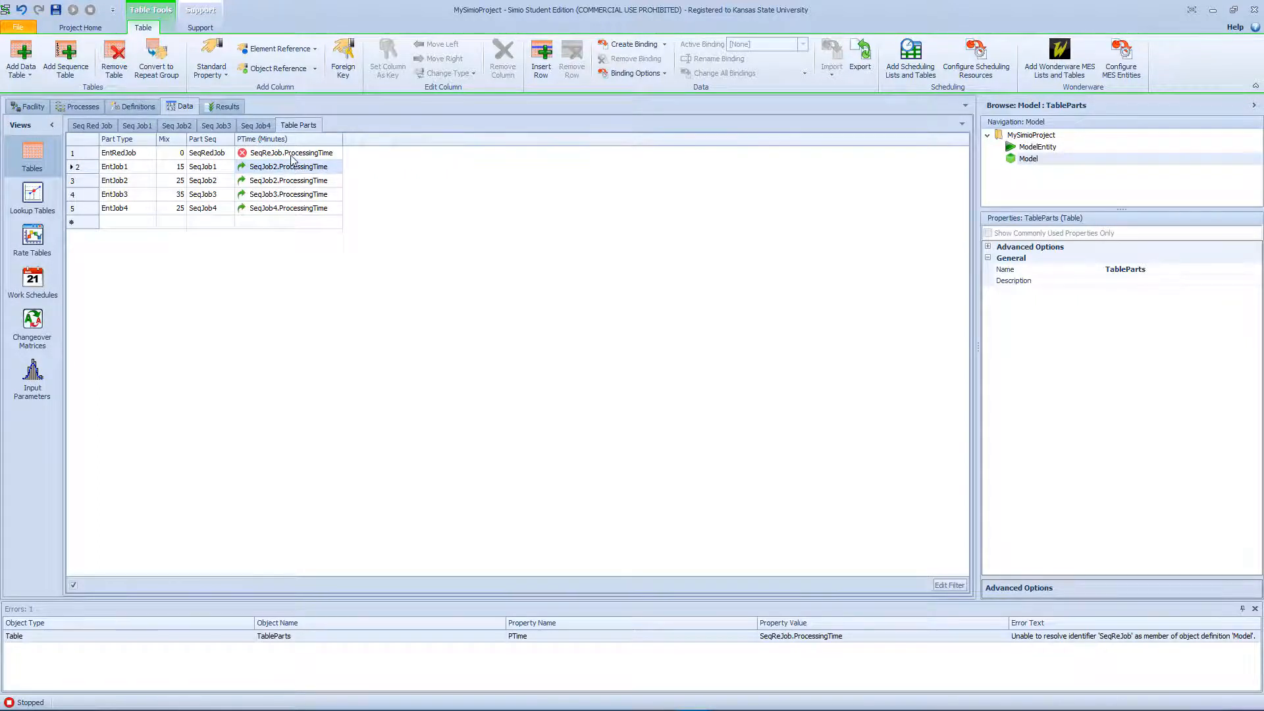
Step: Check the red job sequence table's name and correct the EntRedJob row's PTime expression to SeqRedJob.ProcessingTime
{"action": "left_click", "coordinate": [94, 130]}
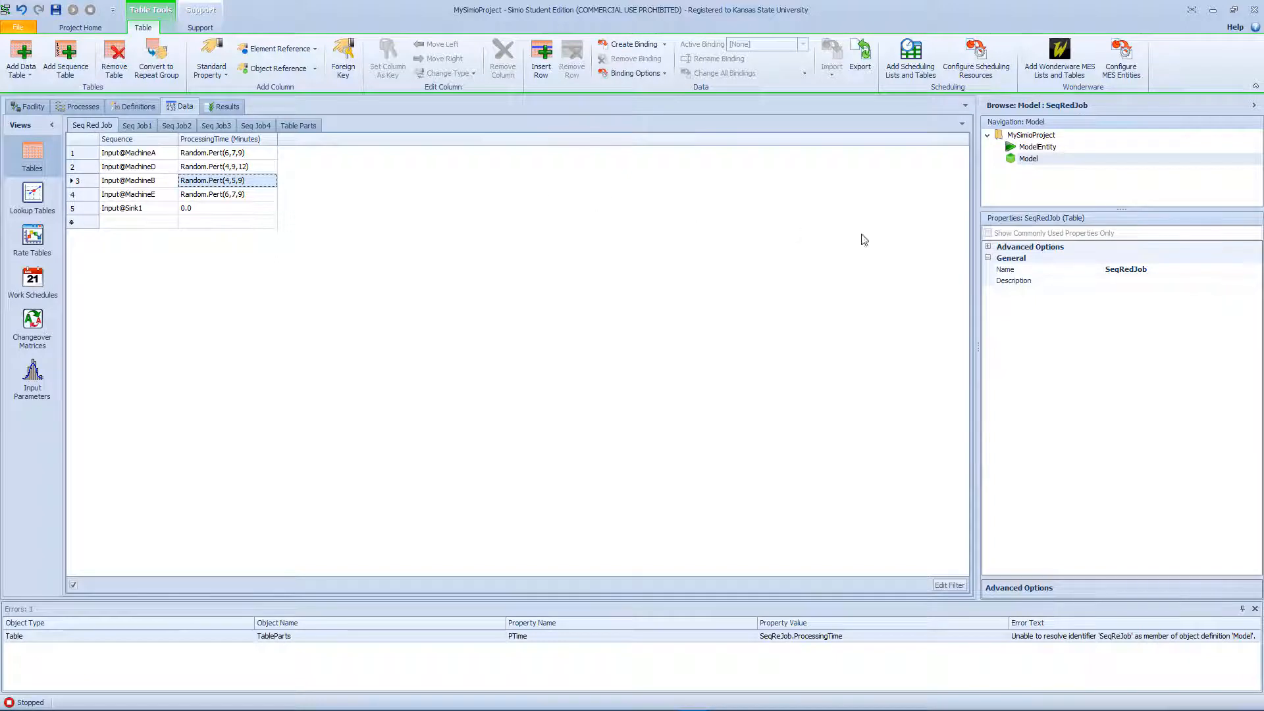
{"action": "left_click", "coordinate": [1165, 270]}
{"action": "left_click_drag", "start_coordinate": [1164, 270], "coordinate": [1100, 272]}
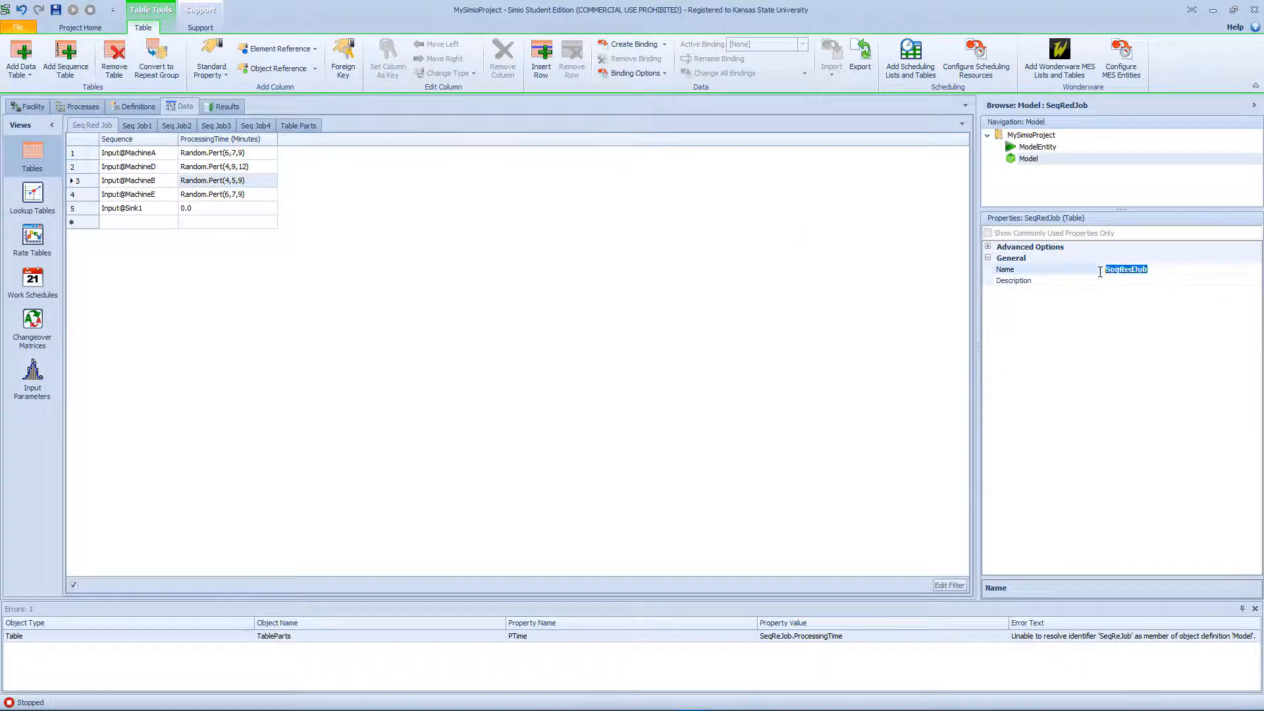
{"action": "left_click", "coordinate": [310, 126]}
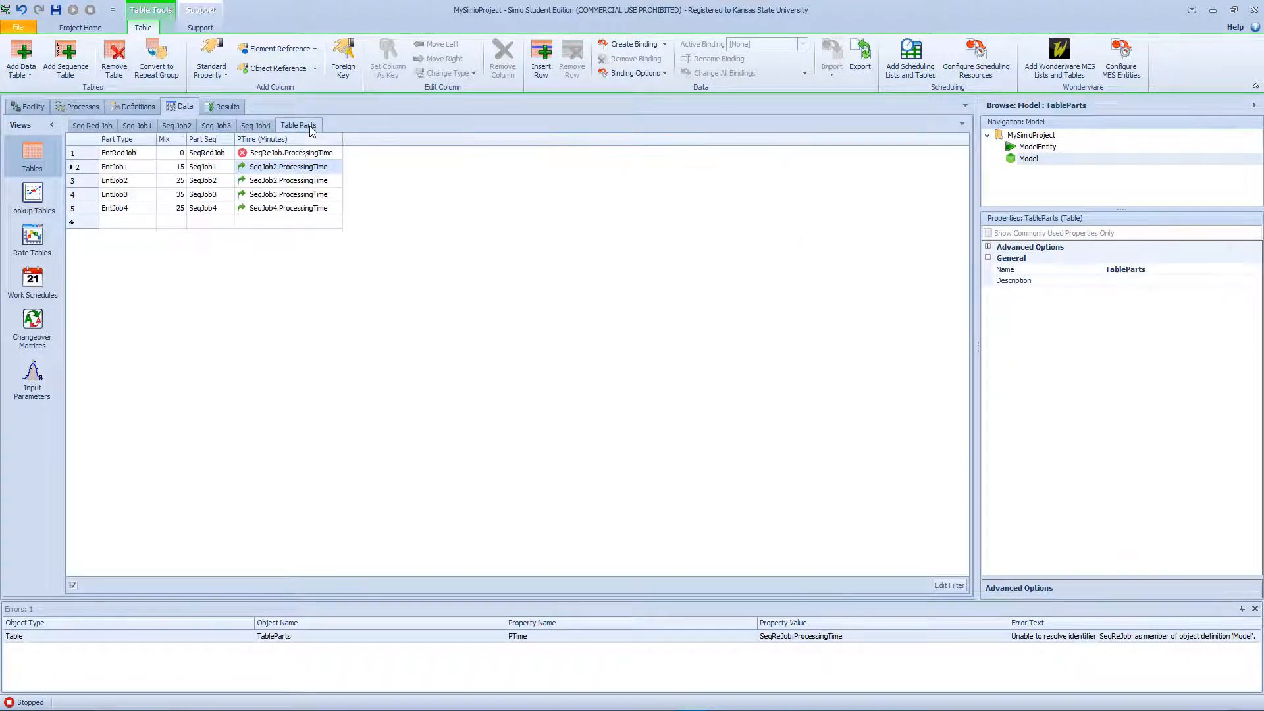
{"action": "left_click", "coordinate": [275, 157]}
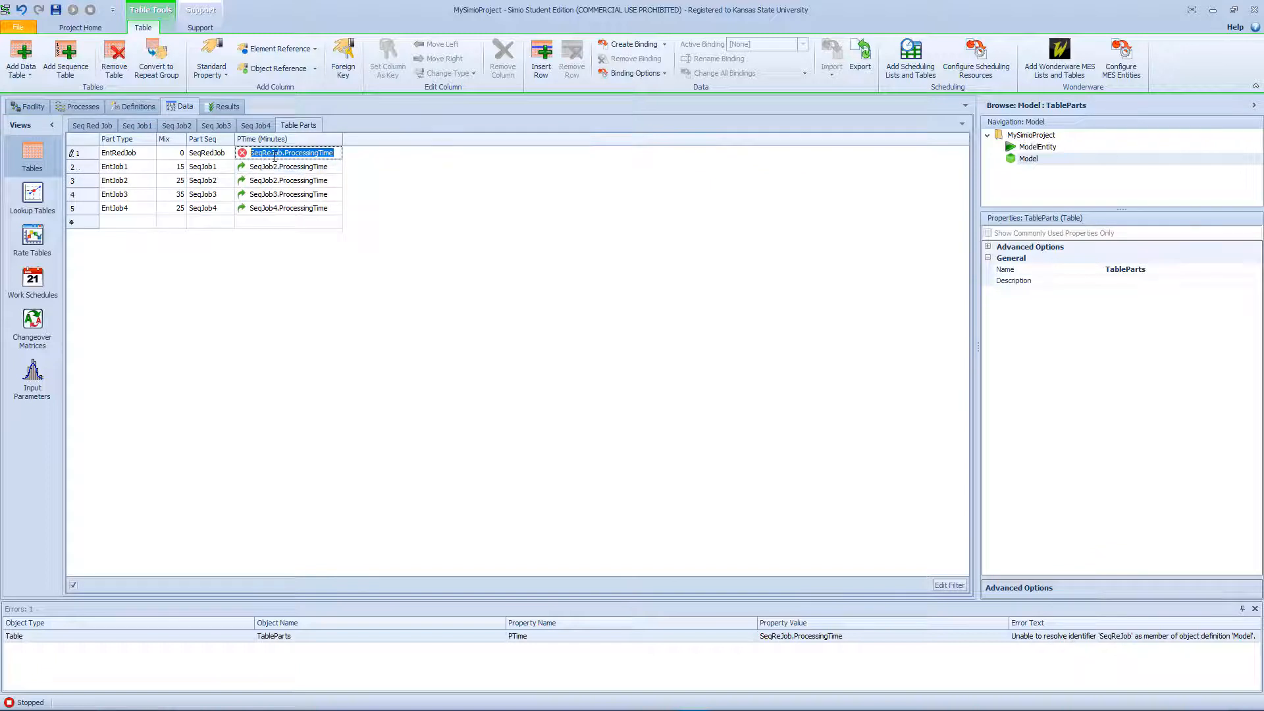
{"action": "type", "text": "d"}
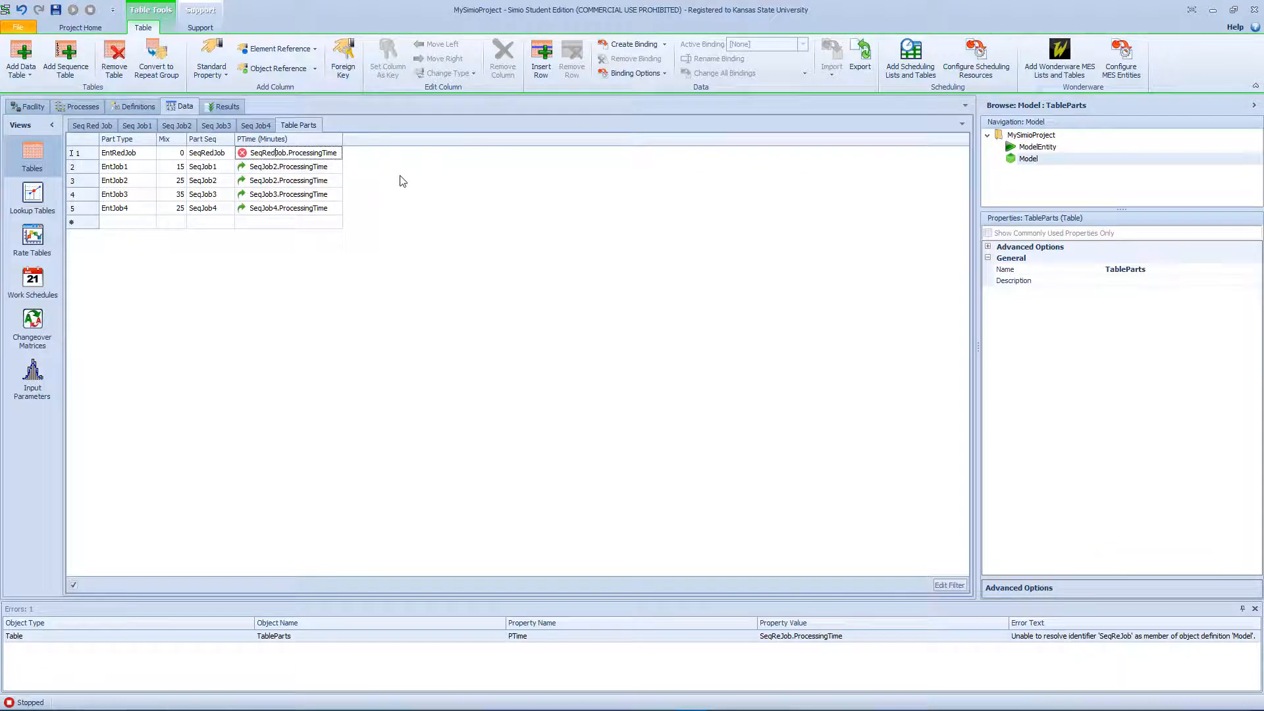
{"action": "key", "text": "Return"}
Step: Reset the EntJob1 row's PTime and set it to SeqJob1.ProcessingTime
{"action": "left_click", "coordinate": [325, 169]}
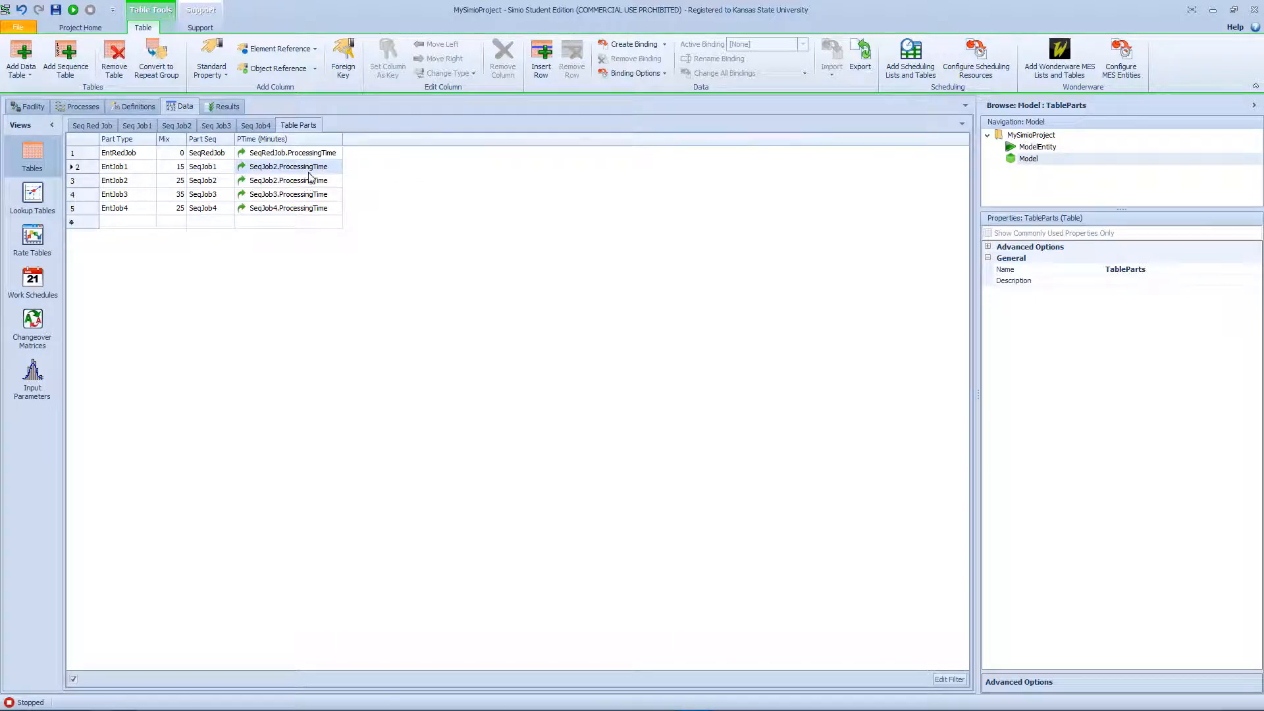
{"action": "right_click", "coordinate": [308, 173]}
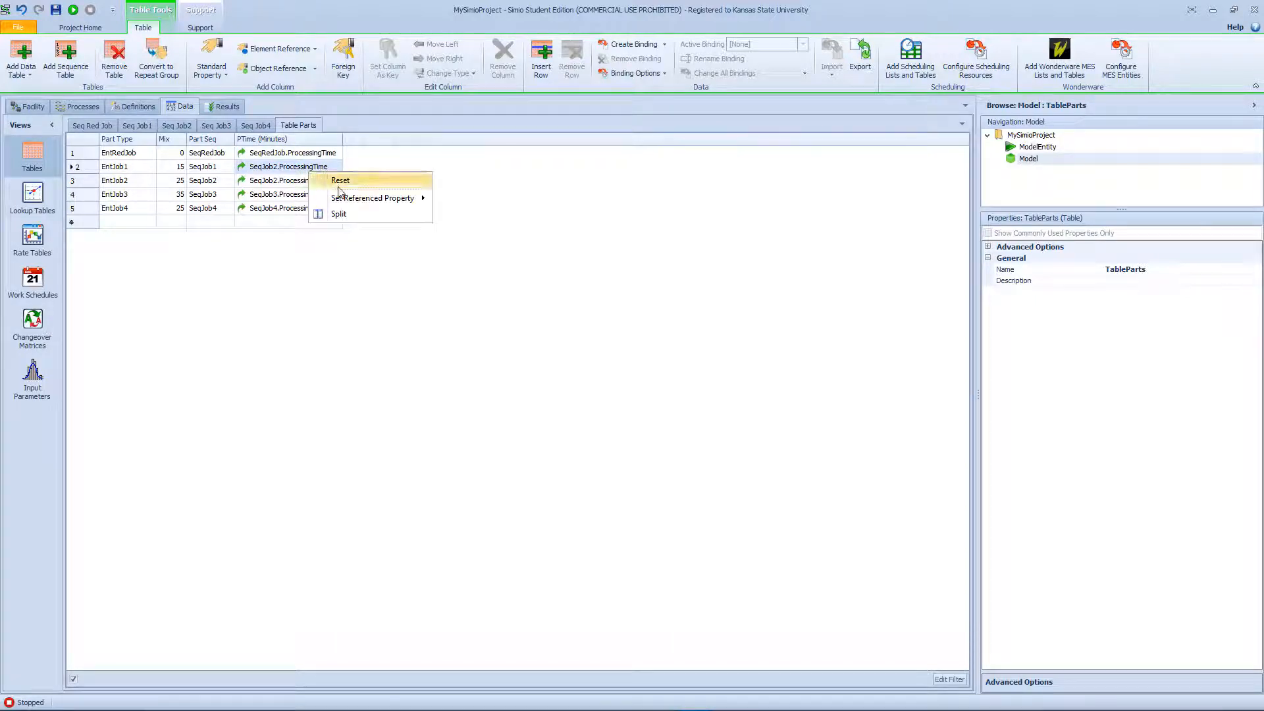
{"action": "left_click", "coordinate": [339, 182]}
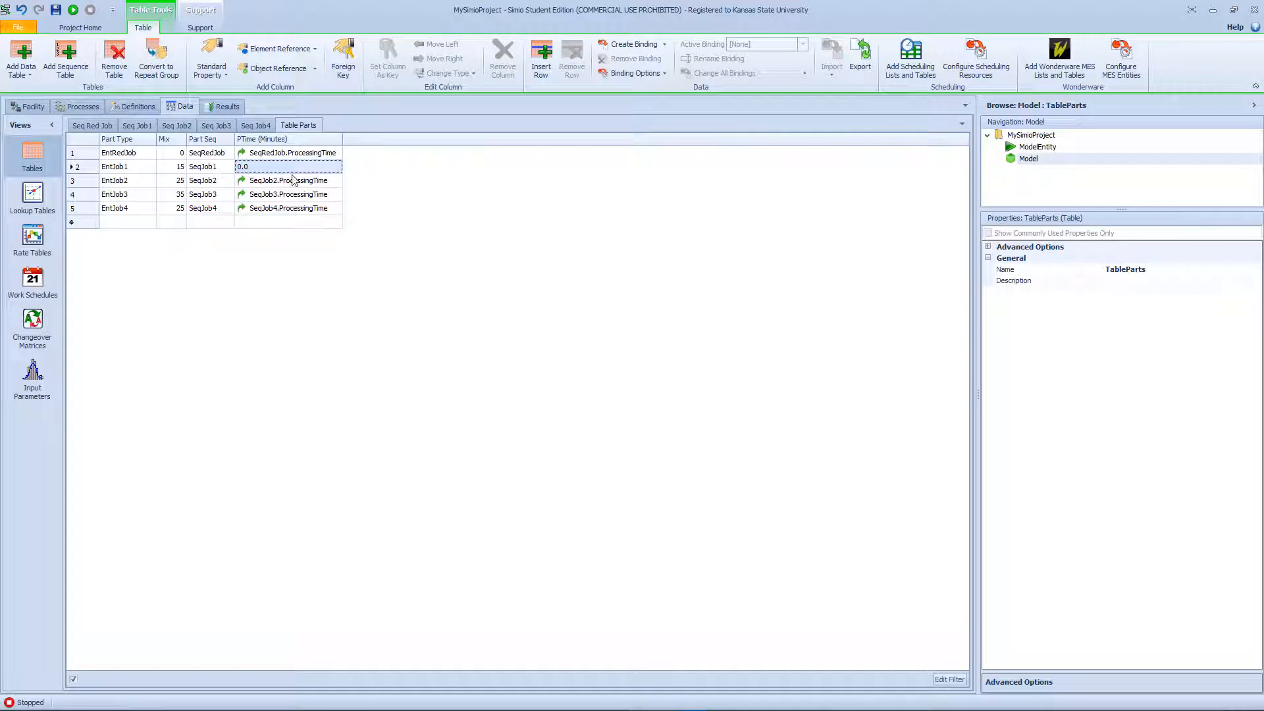
{"action": "type", "text": "Seq"}
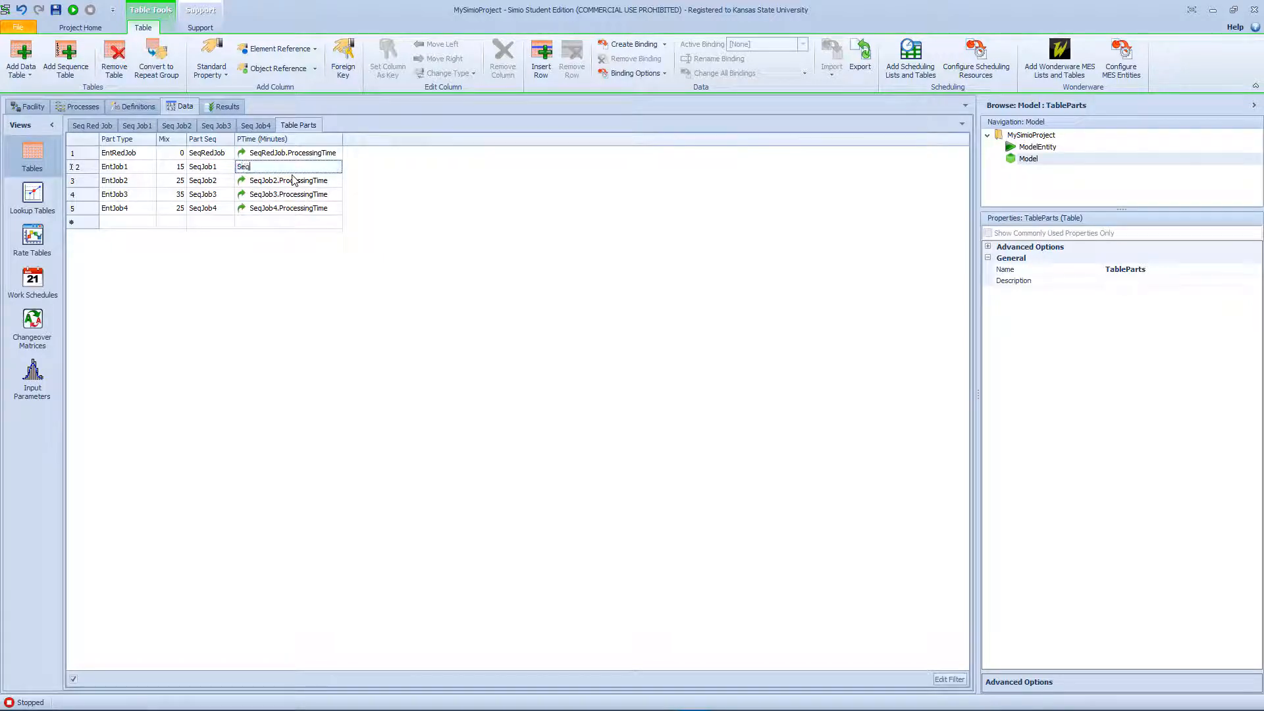
{"action": "type", "text": "Job1"}
{"action": "key", "text": "BackSpace"}
{"action": "type", "text": "ss"}
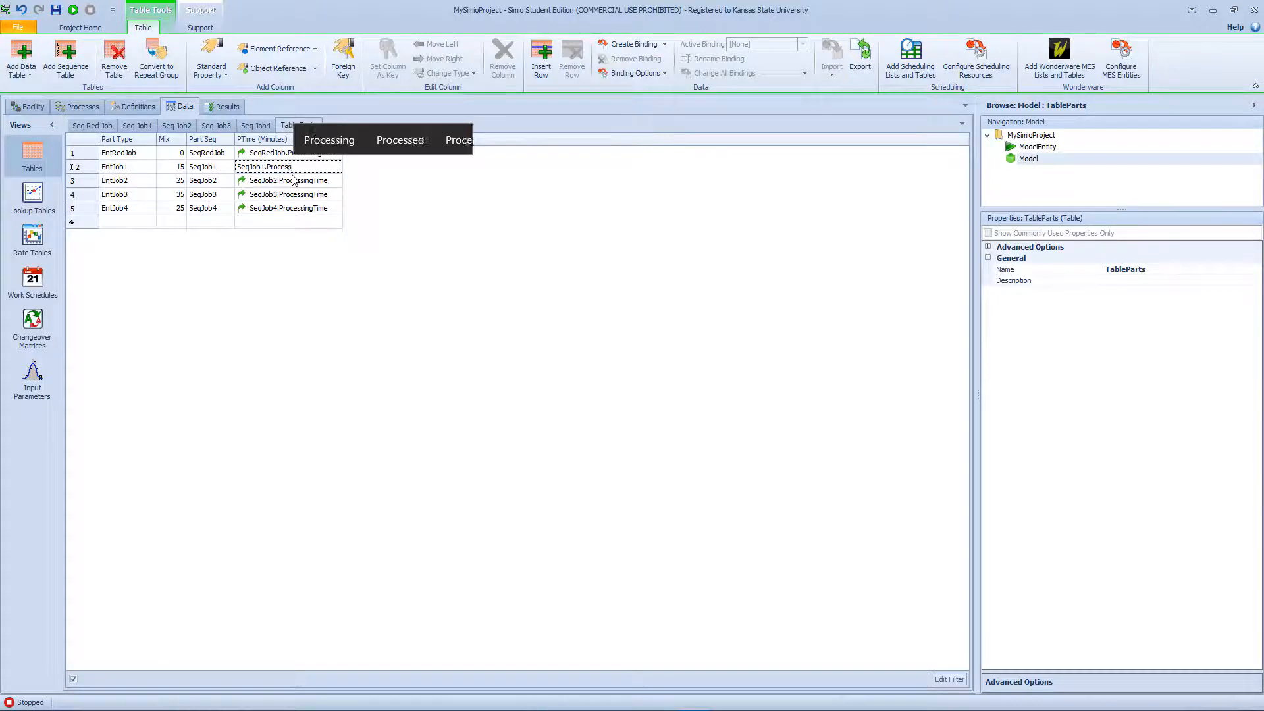
{"action": "type", "text": "ingTime"}
{"action": "key", "text": "Return"}
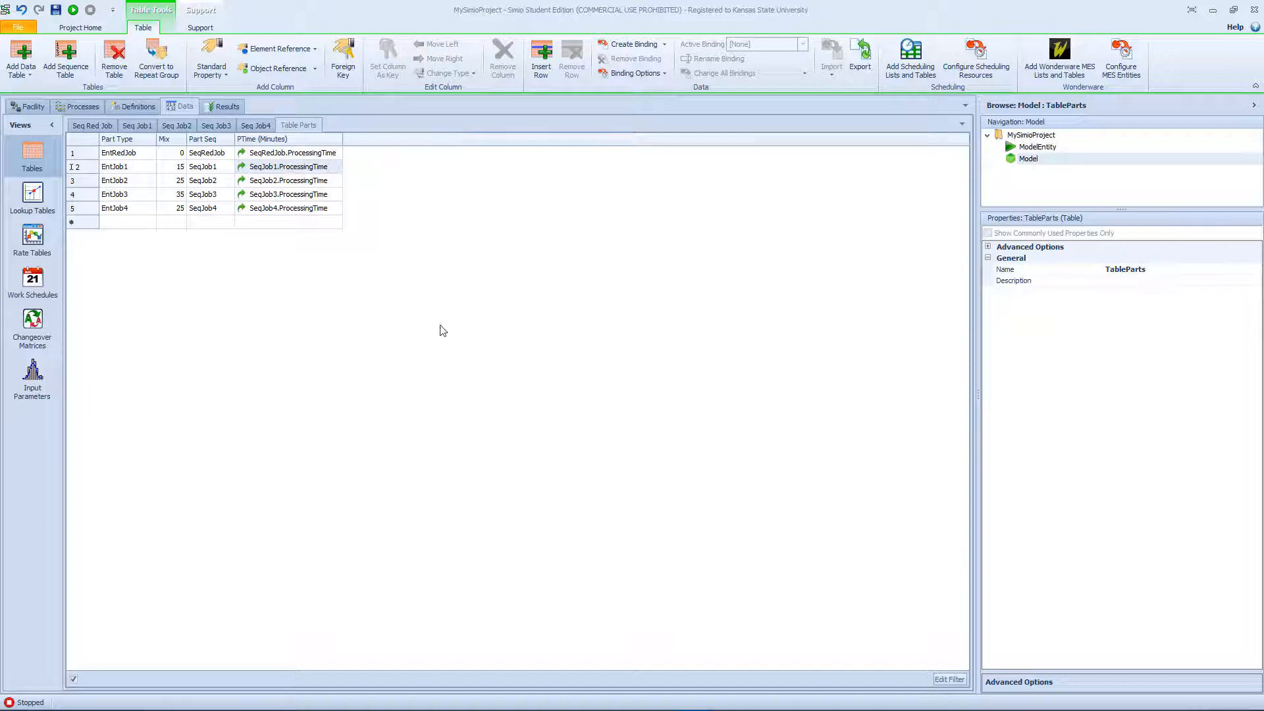
Step: Set the entity type of the SrcOtherJobs source in the facility model to TableParts.PartType
{"action": "left_click", "coordinate": [26, 109]}
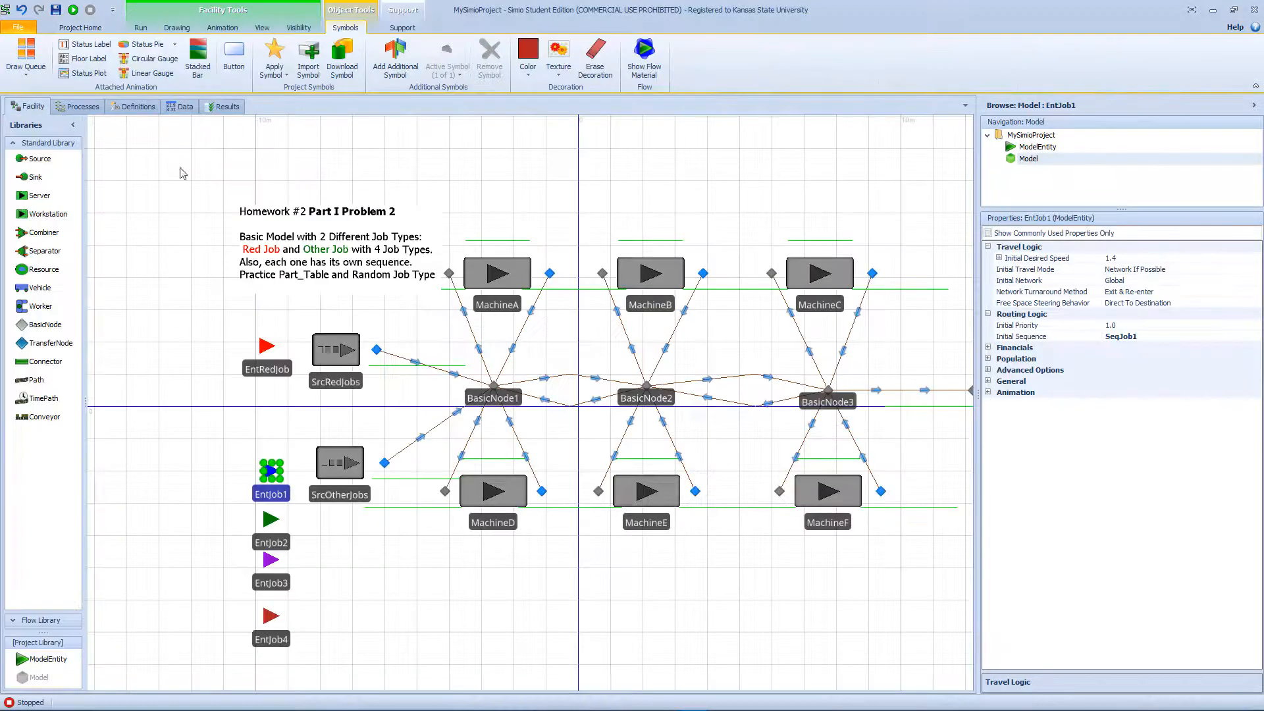
{"action": "left_click", "coordinate": [356, 469]}
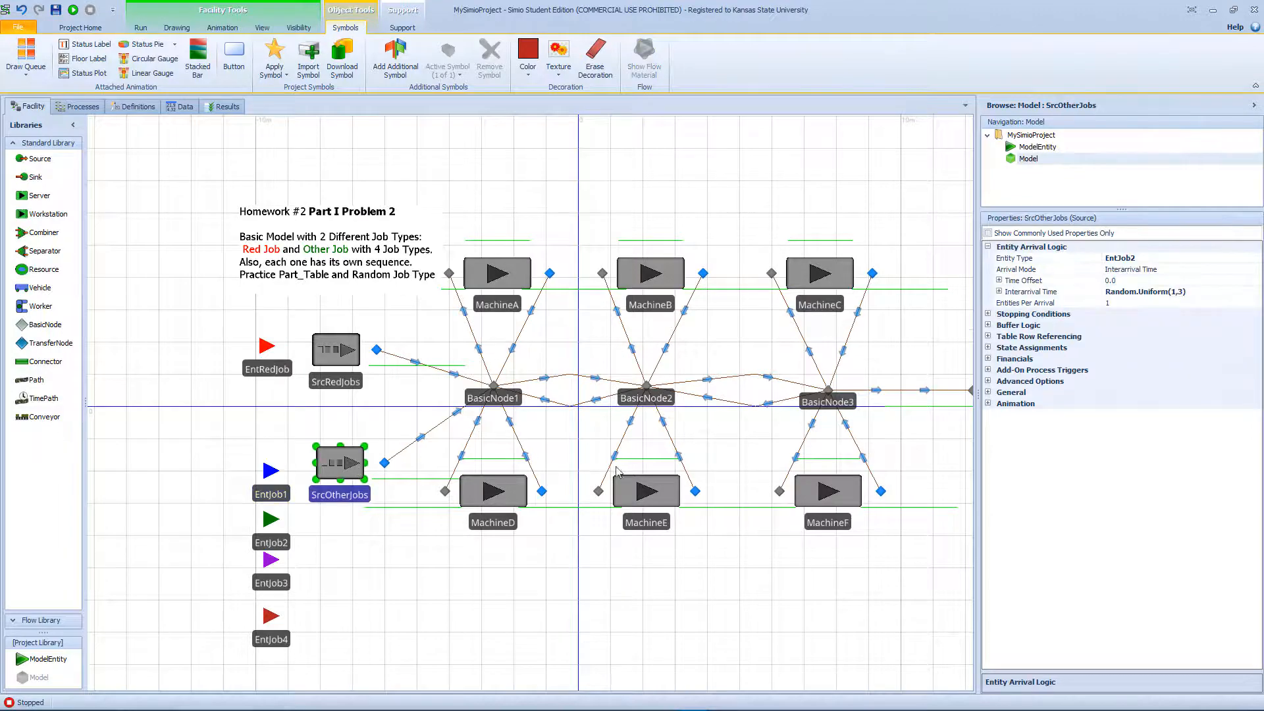
{"action": "left_click", "coordinate": [1151, 259]}
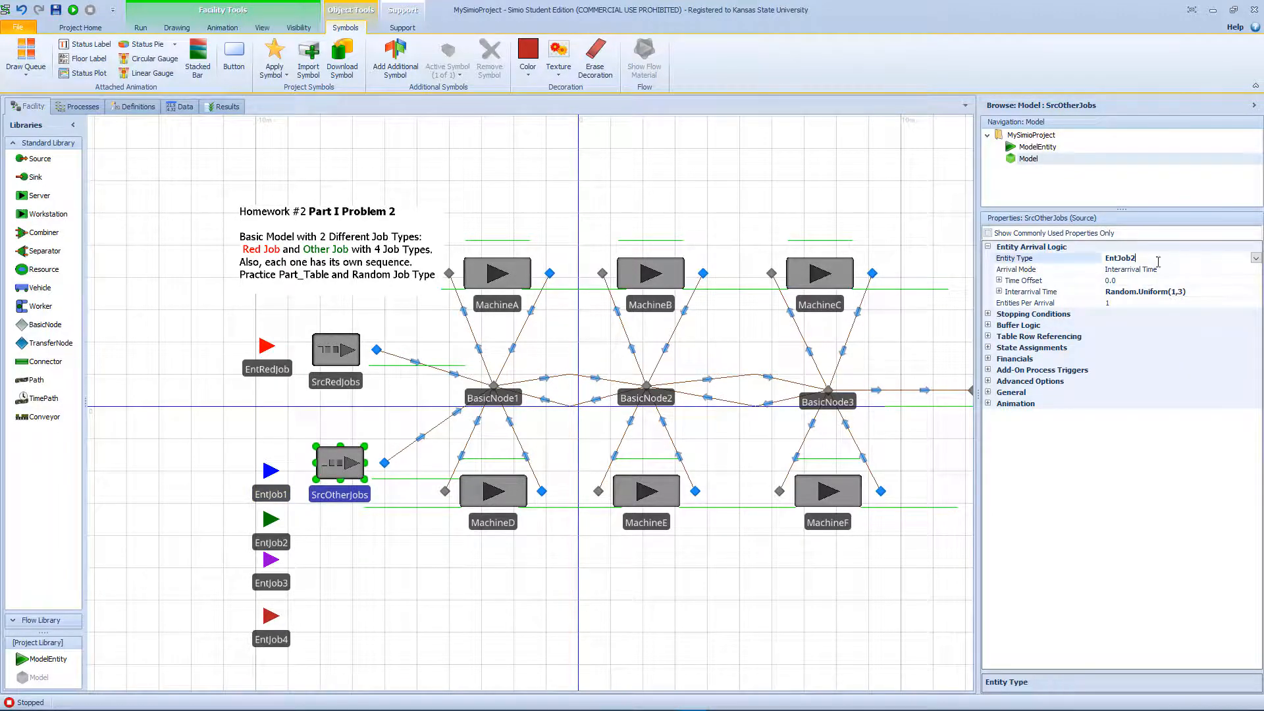
{"action": "left_click", "coordinate": [1256, 258]}
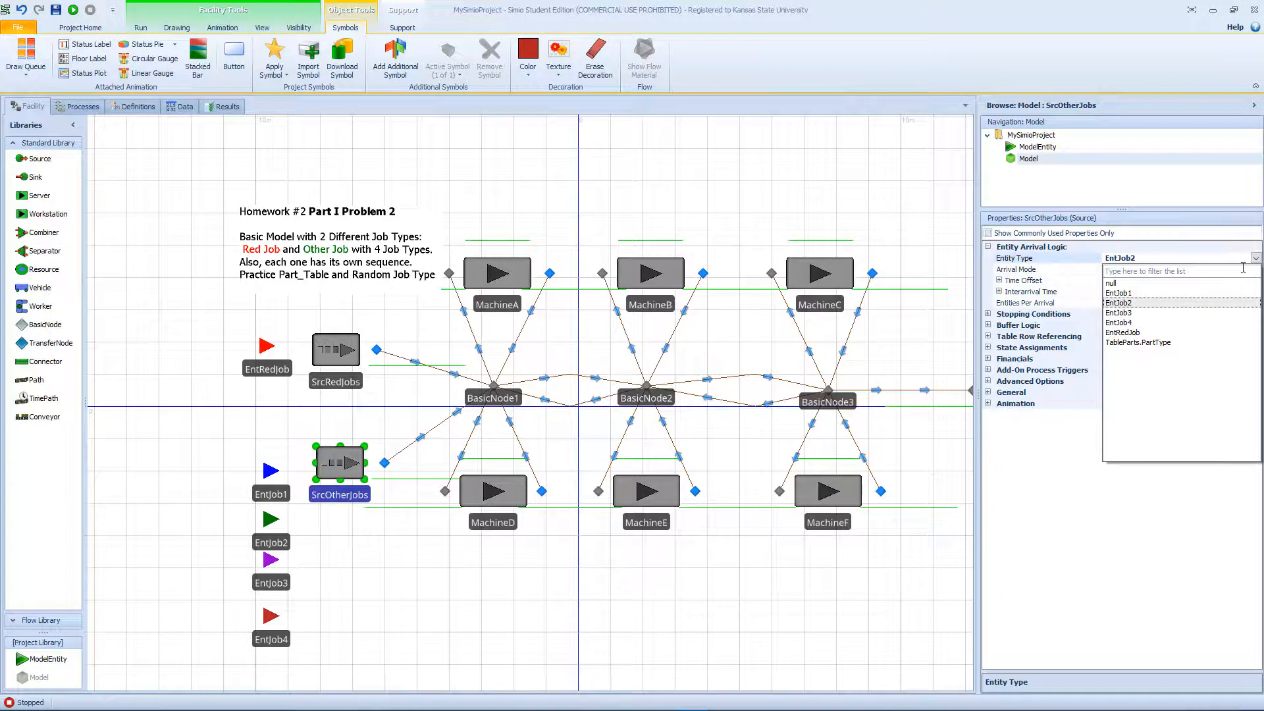
{"action": "left_click", "coordinate": [1168, 343]}
{"action": "left_click", "coordinate": [1183, 276]}
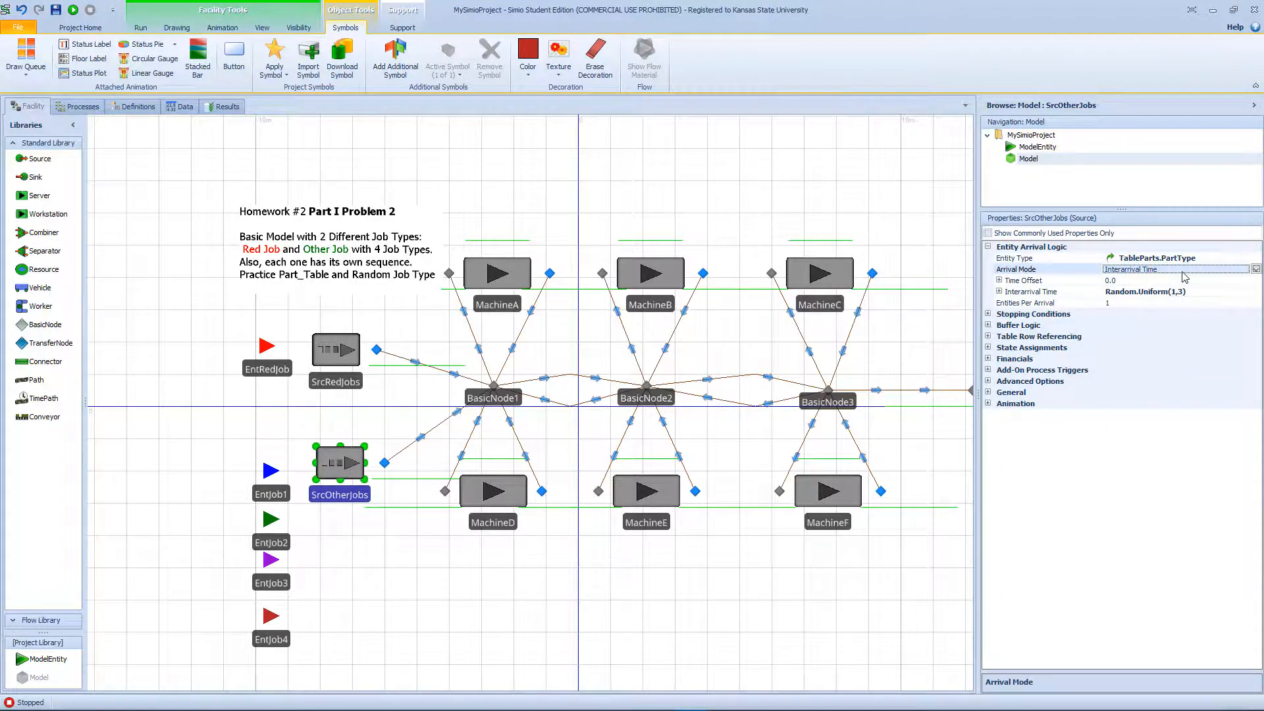
Step: Set the Before Creating Entities table reference of SrcOtherJobs to the TableParts table
{"action": "left_click", "coordinate": [988, 336]}
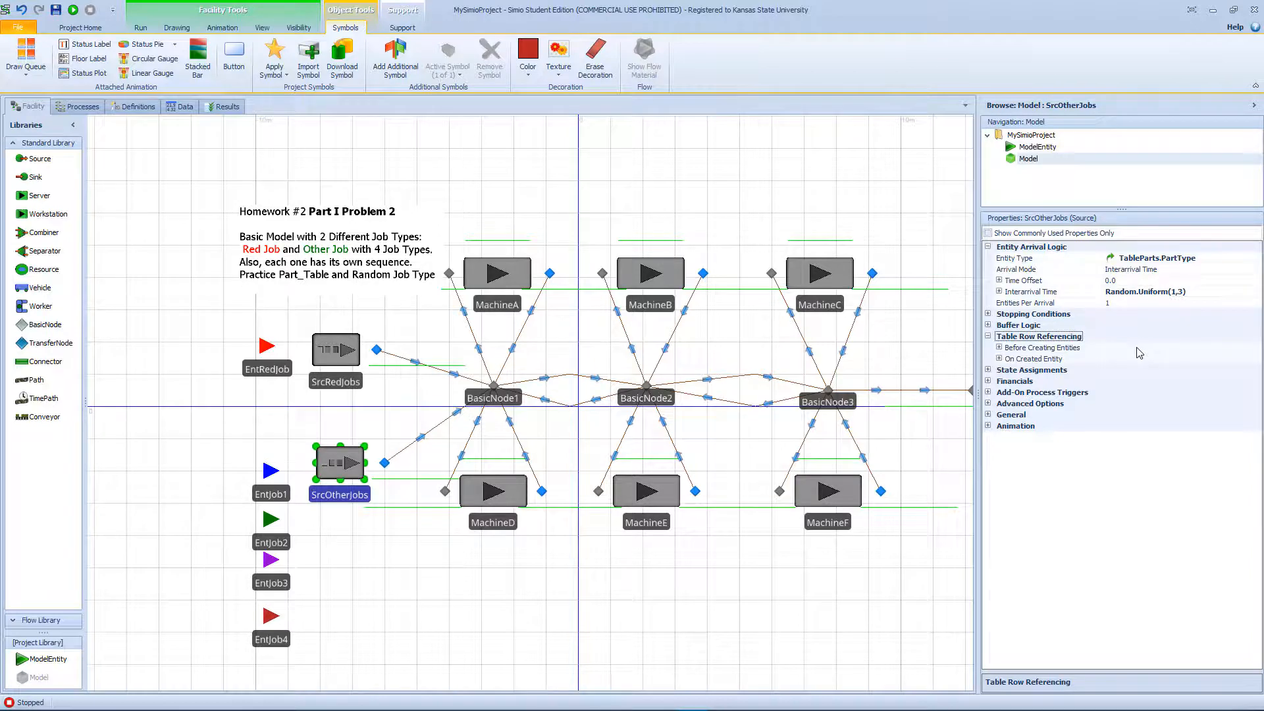
{"action": "left_click", "coordinate": [999, 348]}
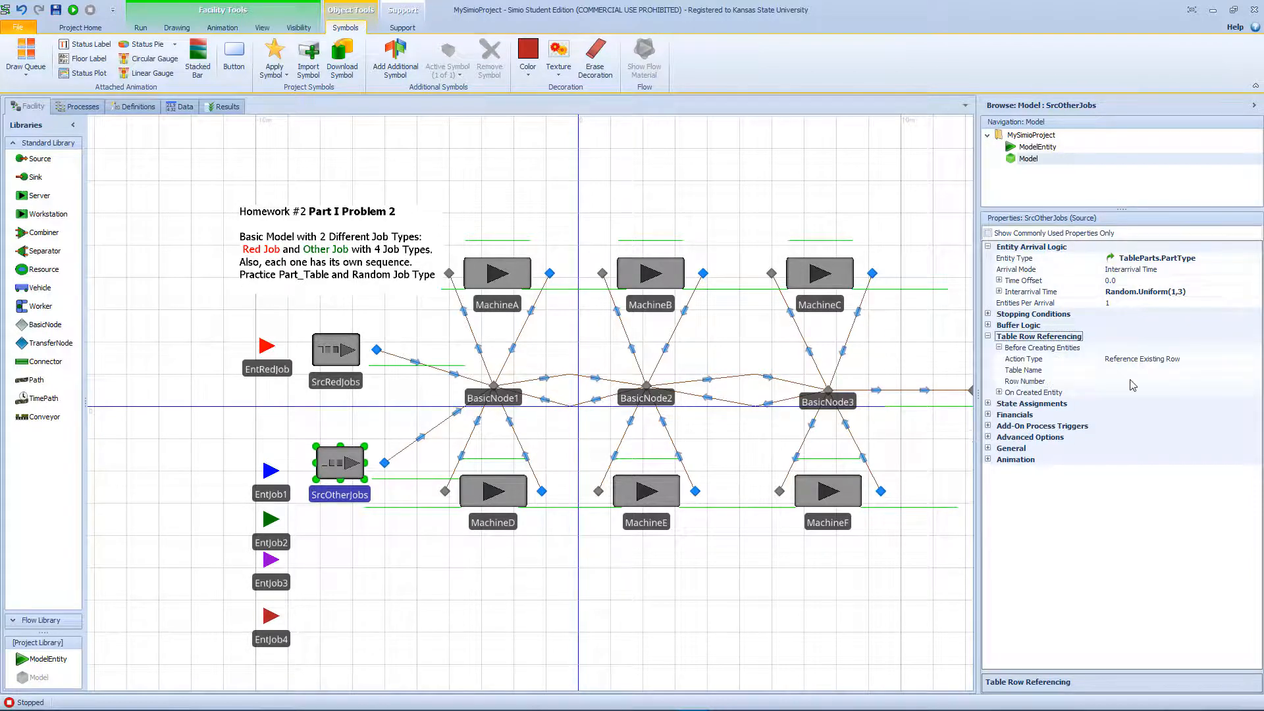
{"action": "left_click", "coordinate": [1187, 372]}
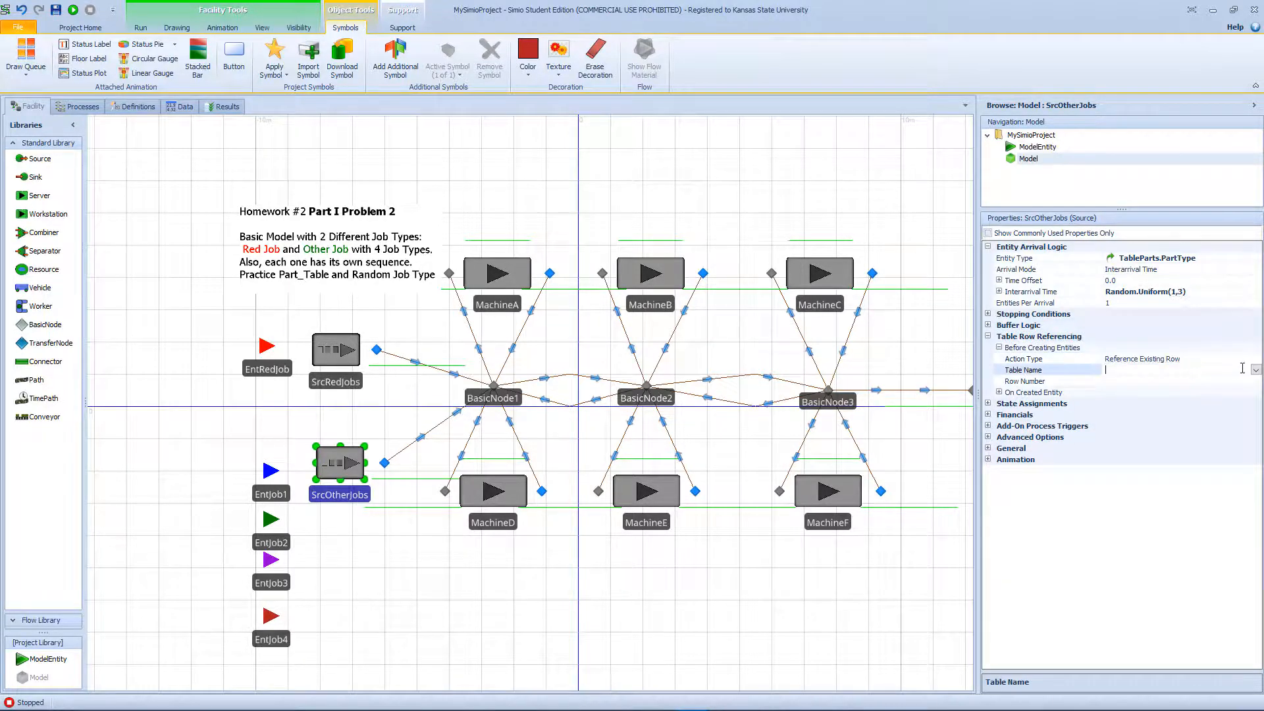
{"action": "left_click", "coordinate": [1256, 370]}
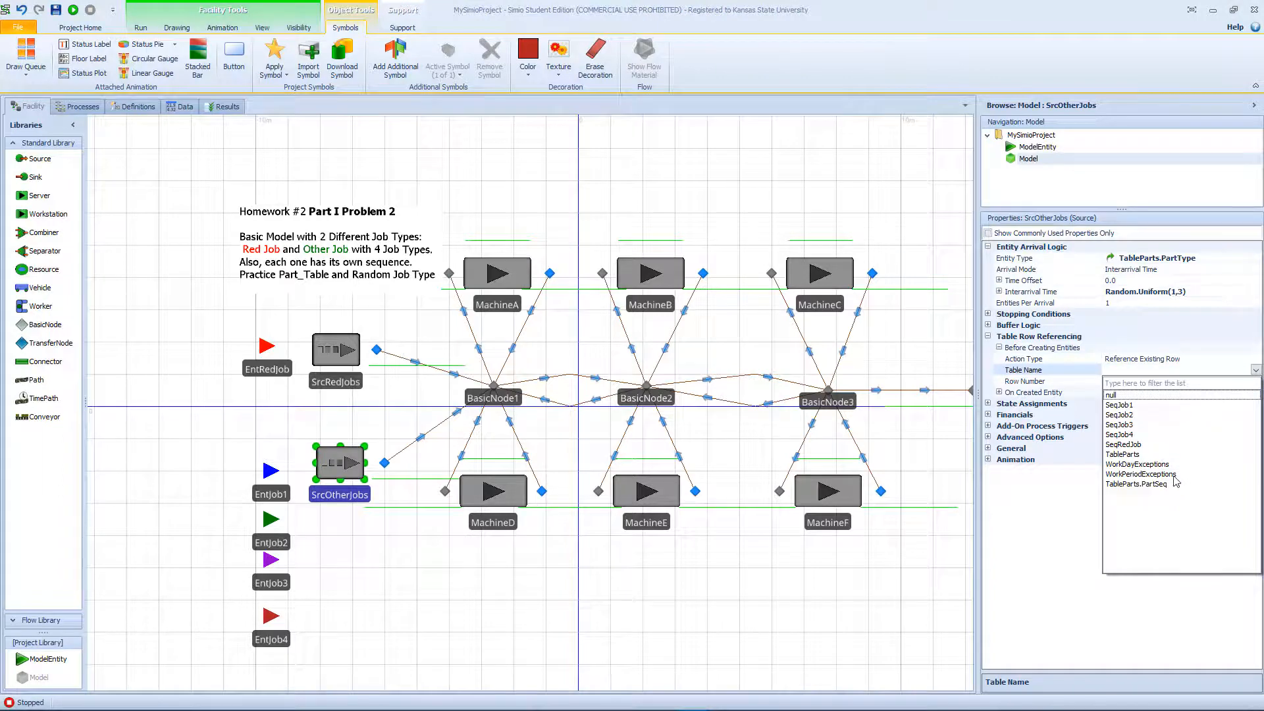
{"action": "left_click", "coordinate": [1139, 454]}
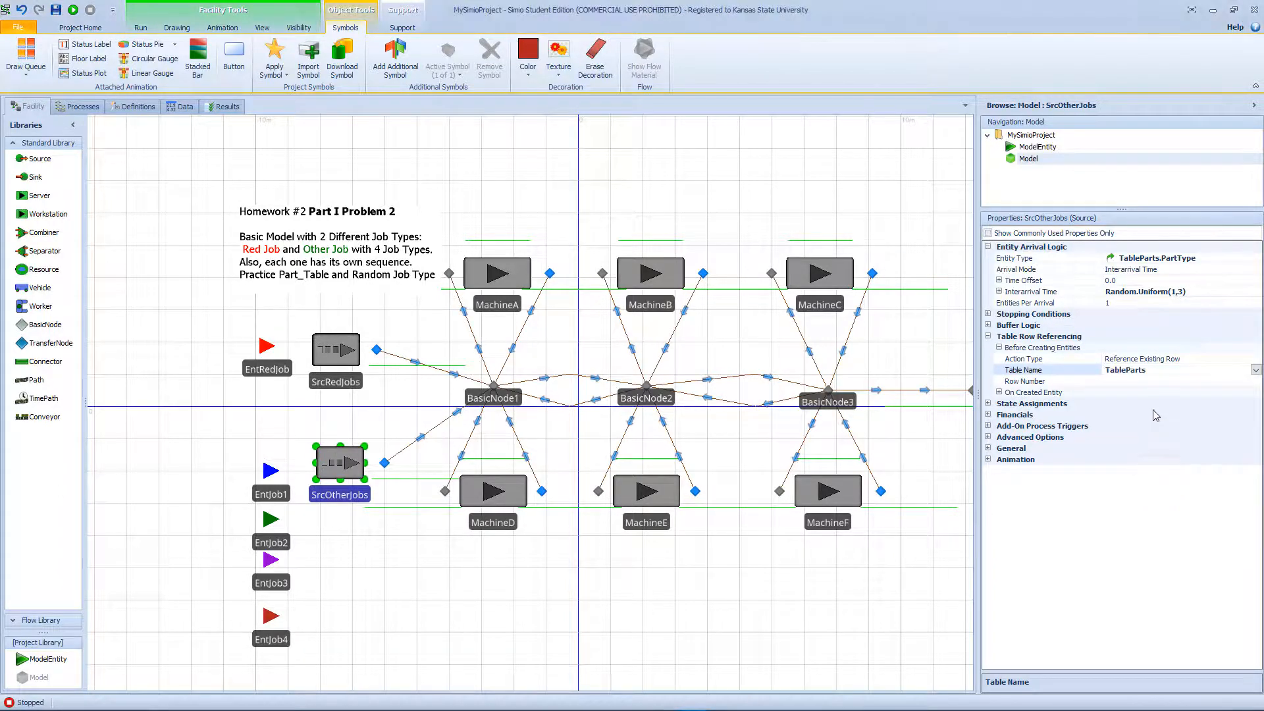
Step: Set the Before Creating Entities row number of SrcOtherJobs to TableParts.Mix.RandomRow
{"action": "left_click", "coordinate": [1218, 380]}
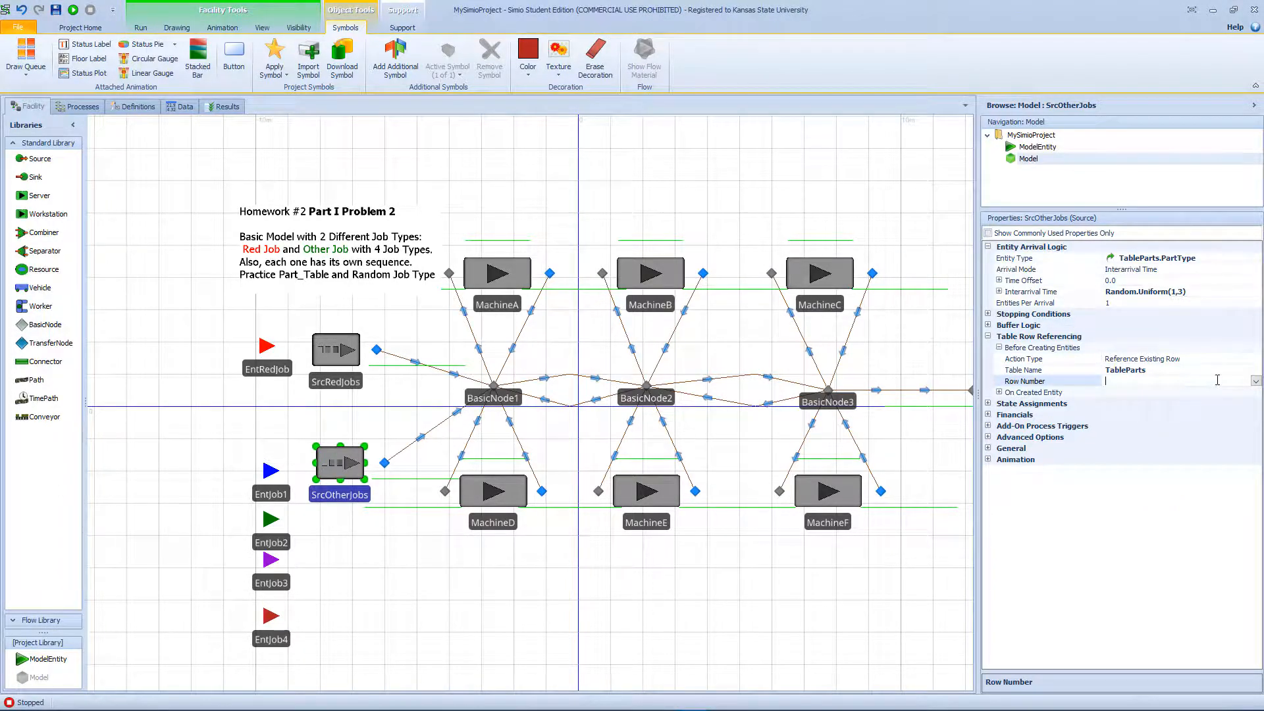
{"action": "left_click", "coordinate": [1255, 381]}
{"action": "type", "text": "T"}
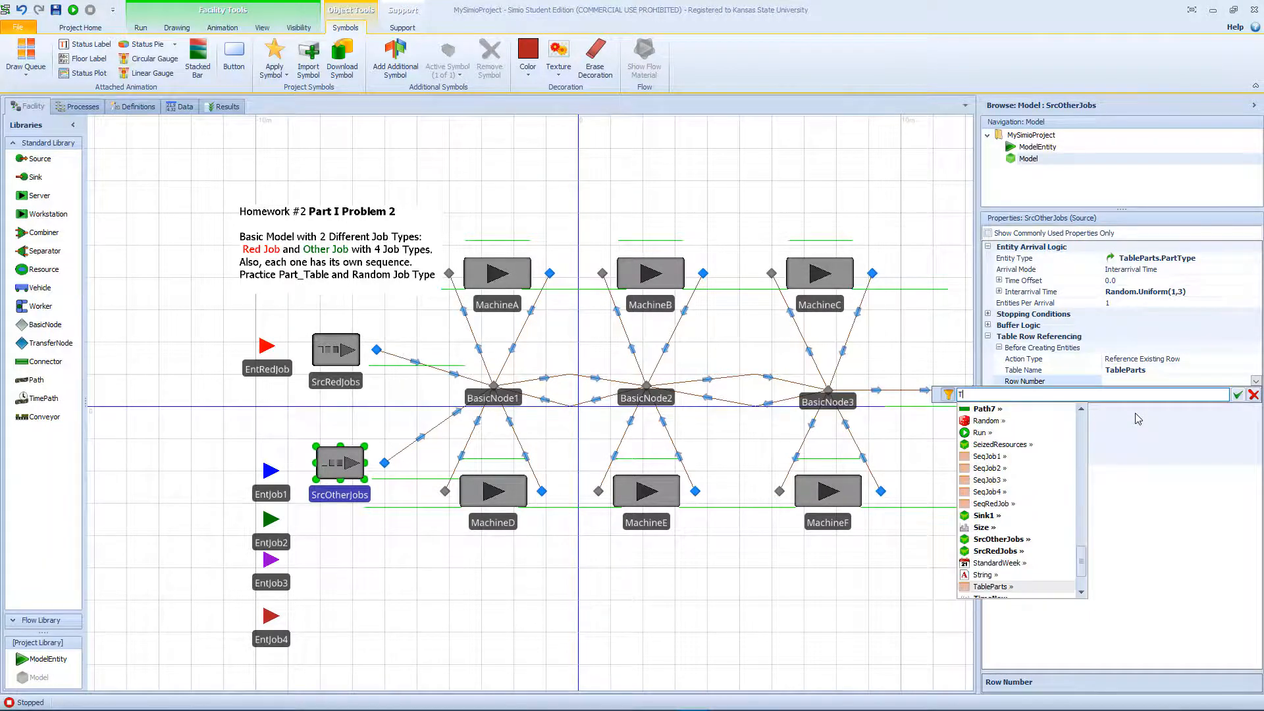
{"action": "type", "text": "ablePar"}
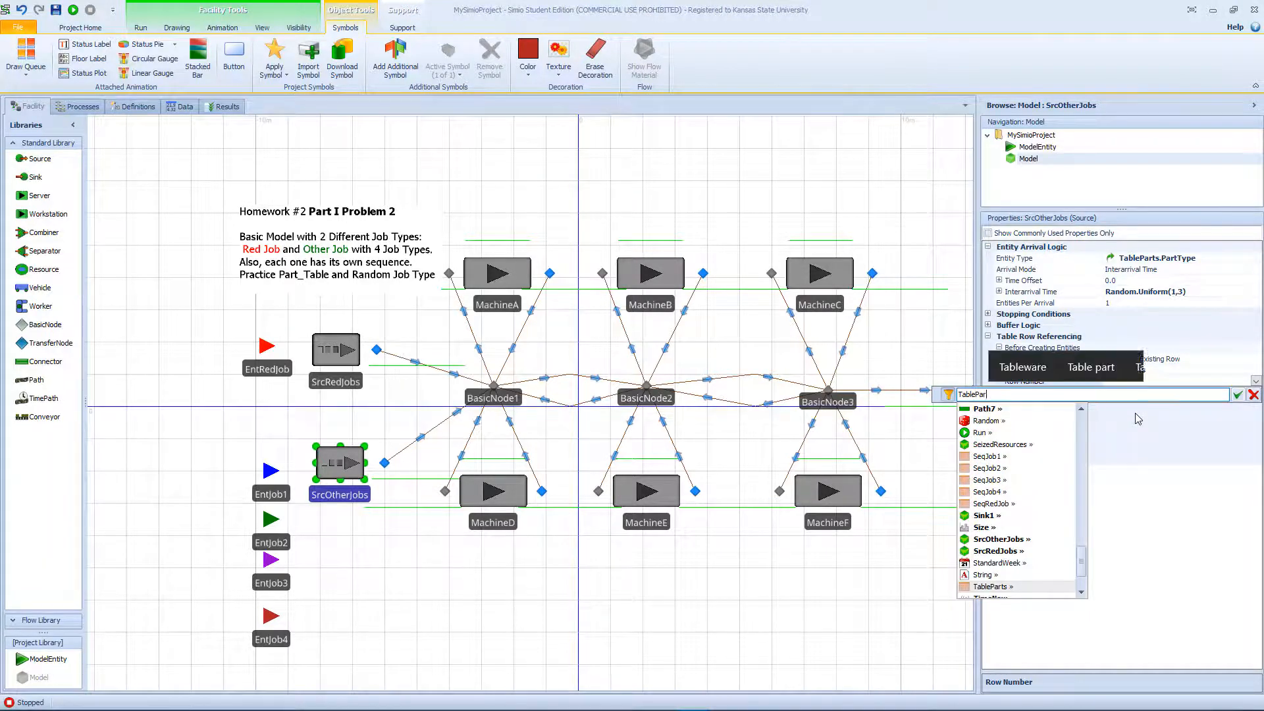
{"action": "type", "text": "ts."}
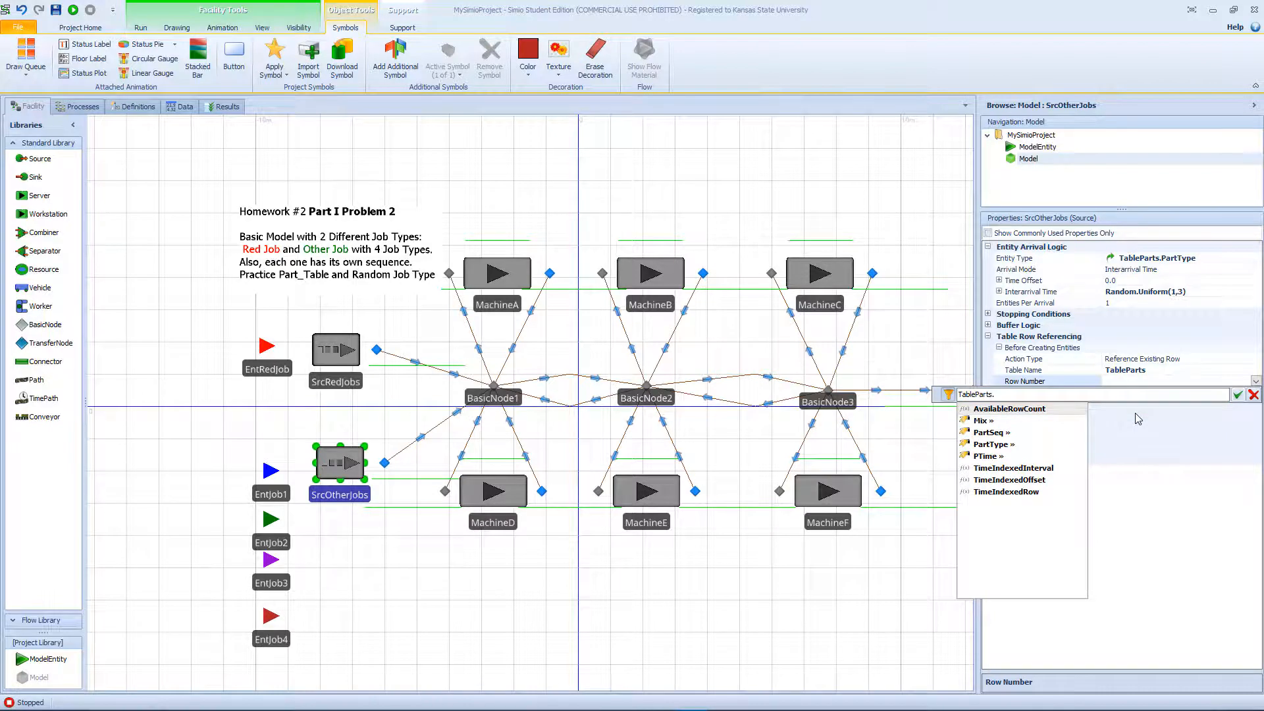
{"action": "type", "text": "Mix"}
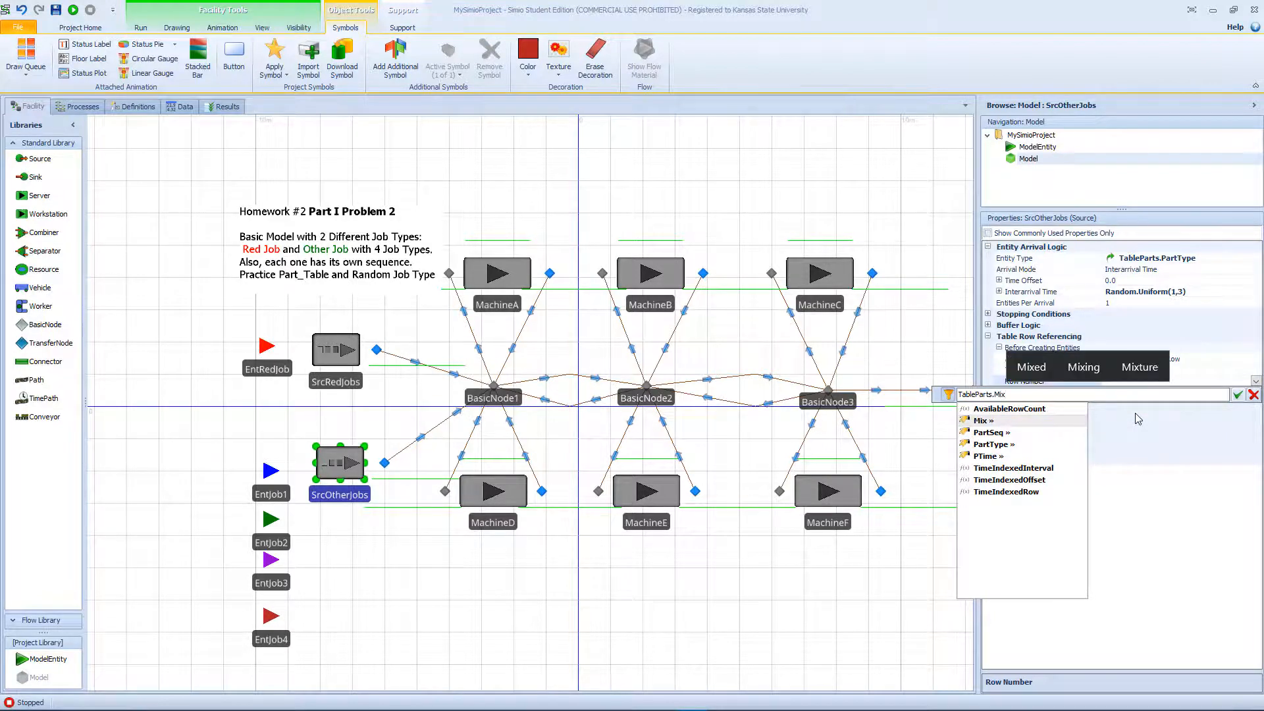
{"action": "type", "text": "."}
{"action": "key", "text": "Down"}
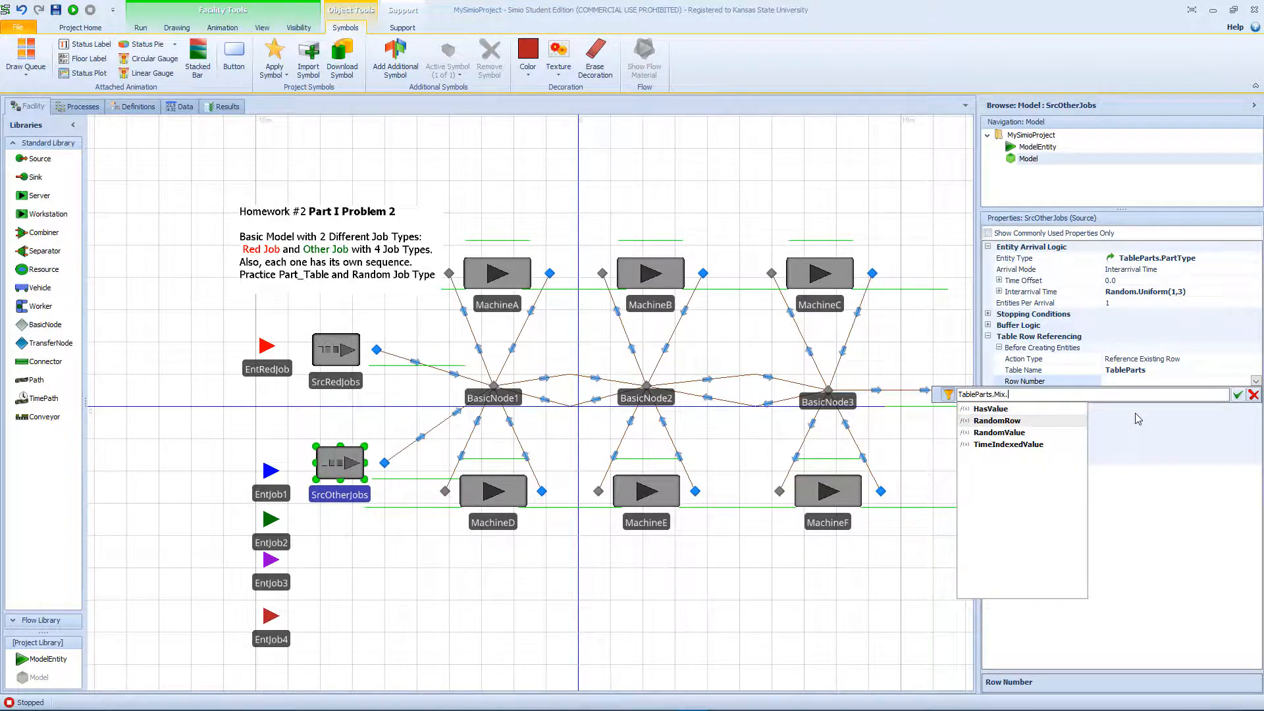
{"action": "key", "text": "Return"}
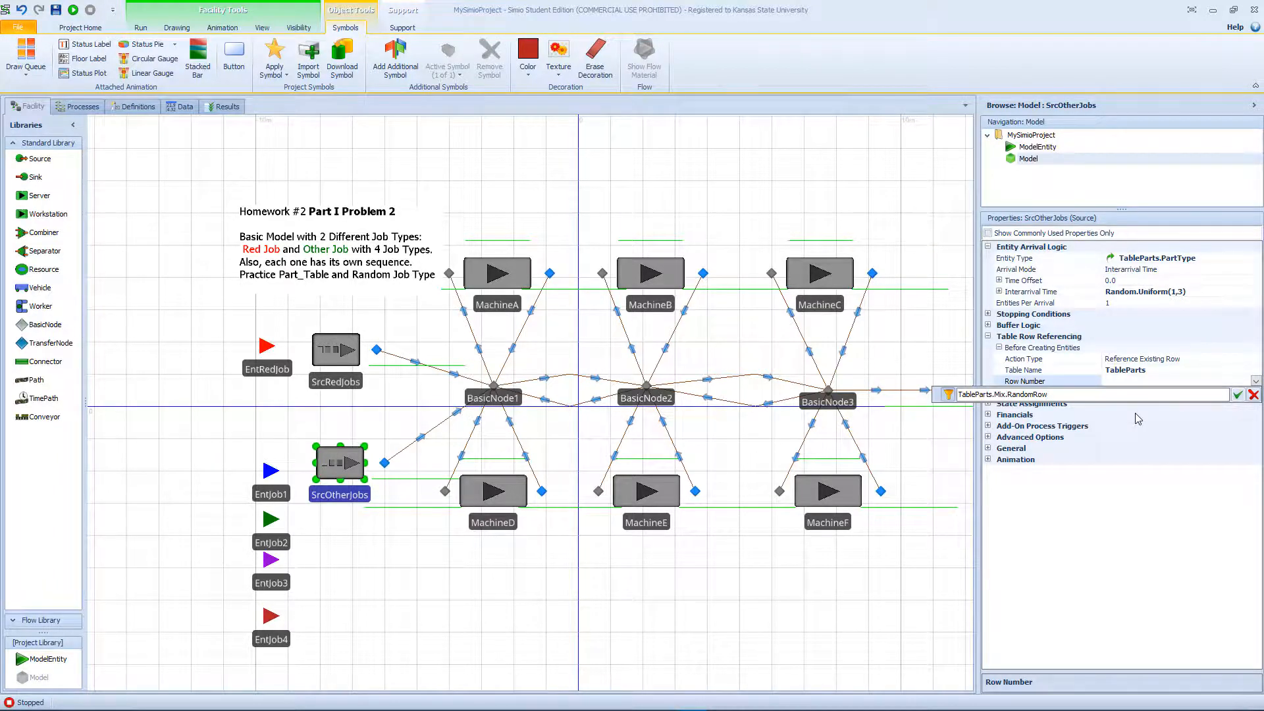
{"action": "key", "text": "Return"}
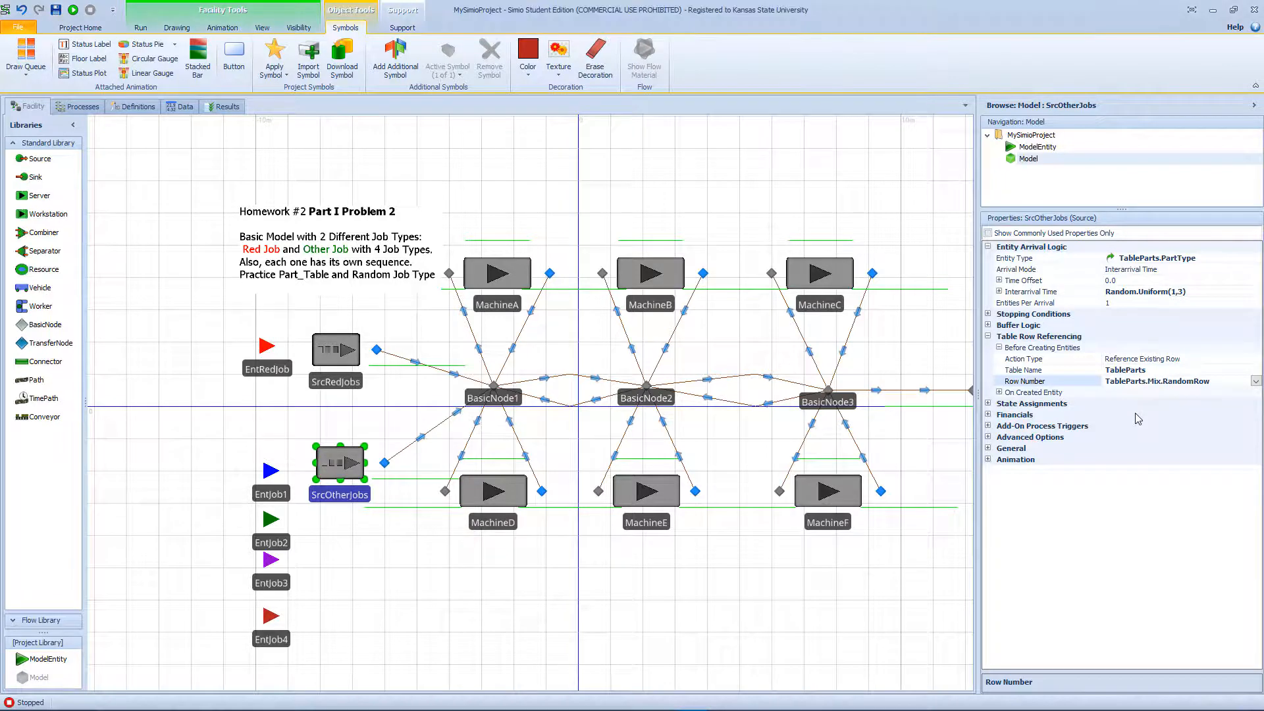
Step: Set the On Created Entity table reference of SrcOtherJobs to TableParts.PartSeq
{"action": "left_click", "coordinate": [999, 392]}
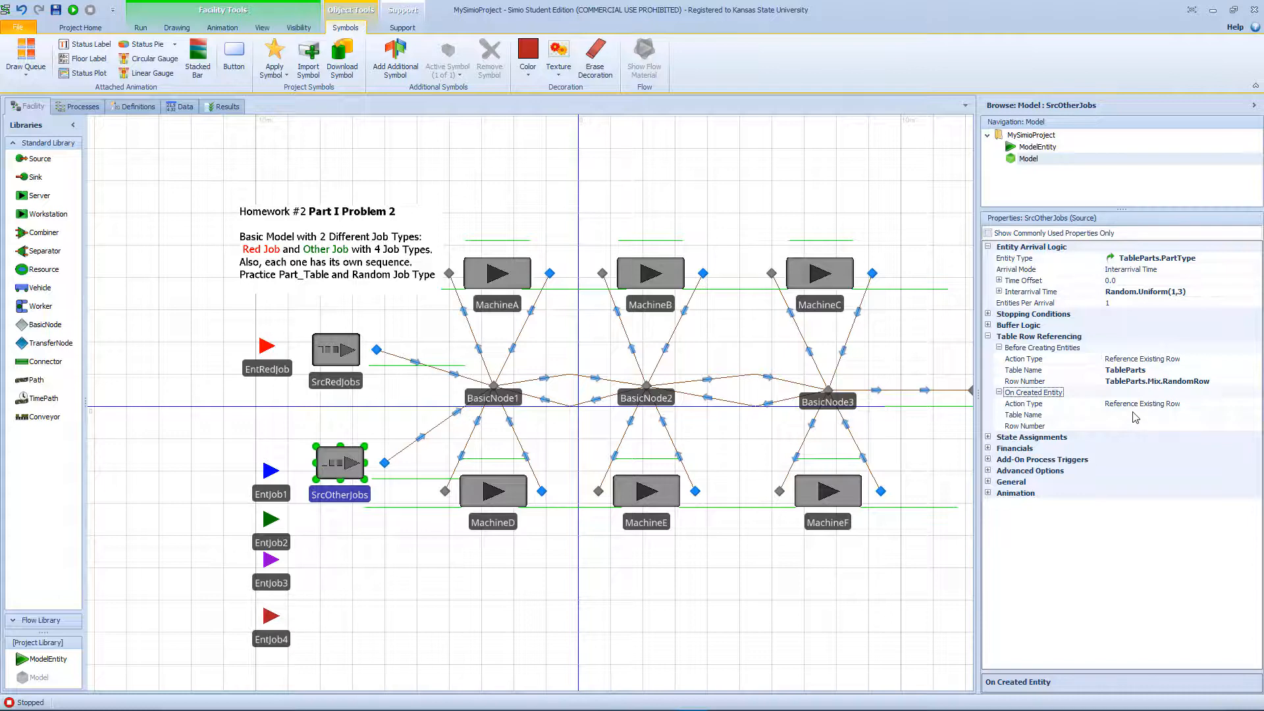
{"action": "left_click", "coordinate": [1134, 414]}
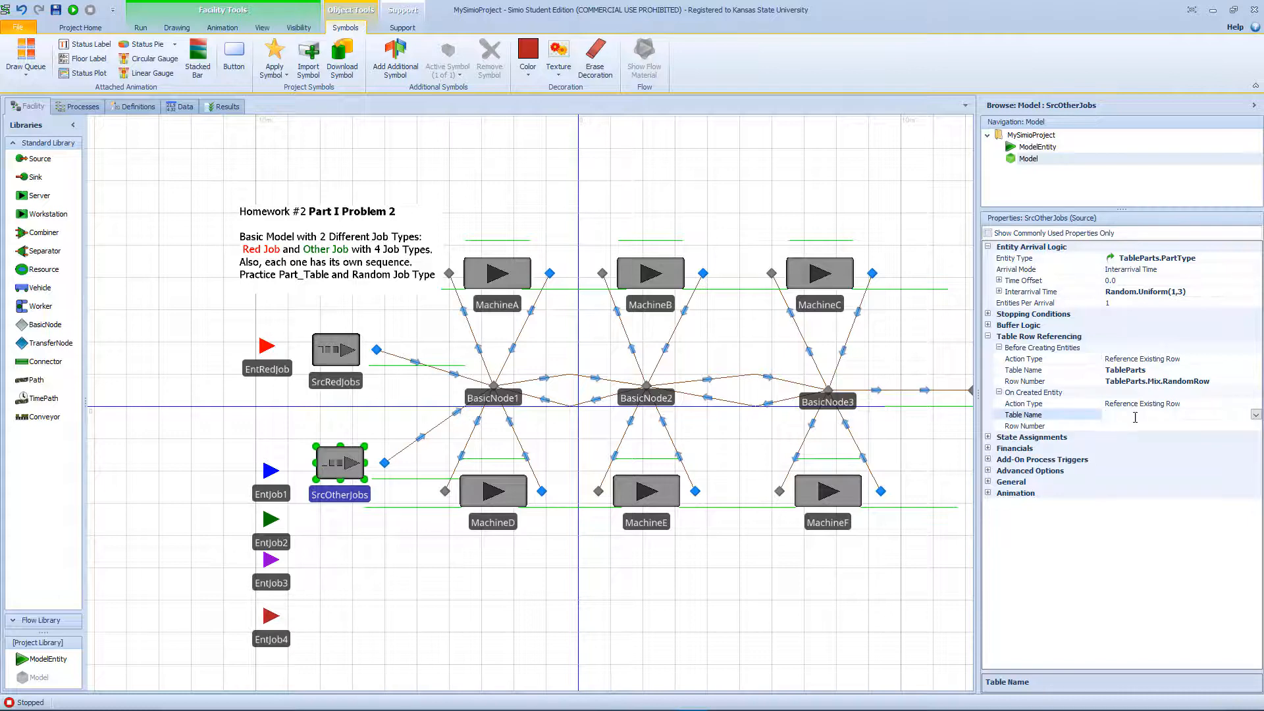
{"action": "left_click", "coordinate": [1256, 415]}
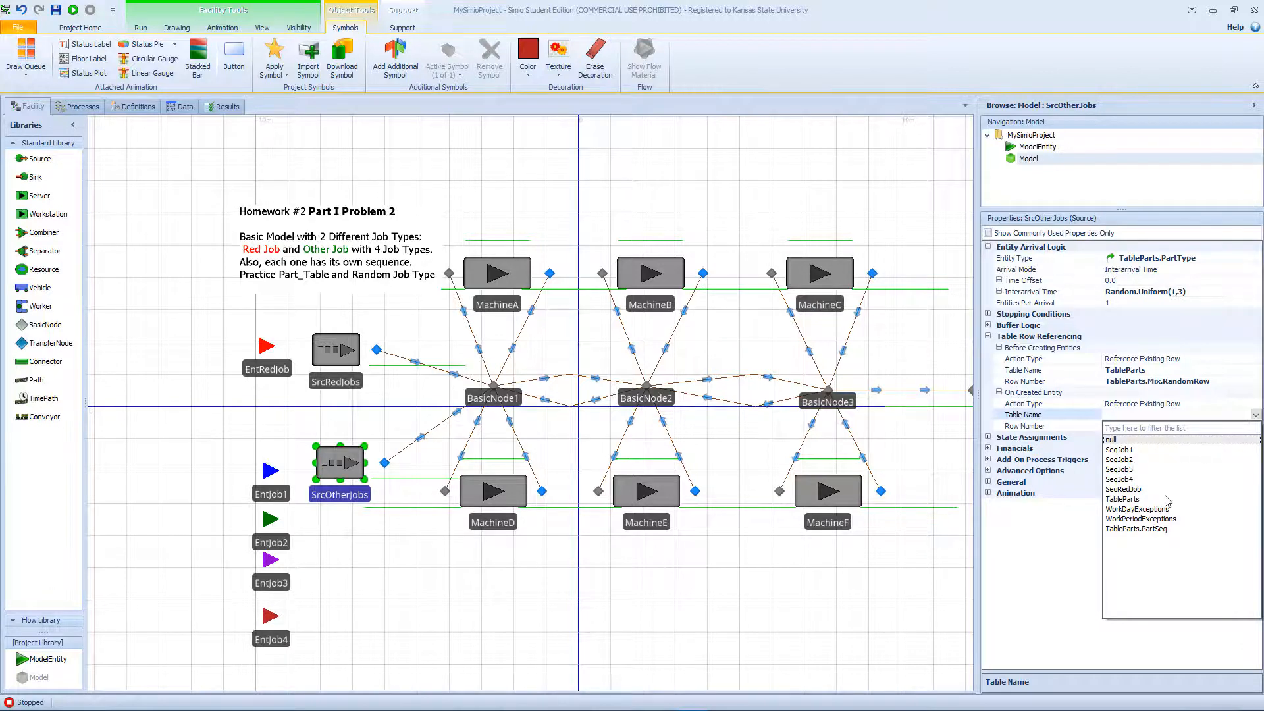
{"action": "left_click", "coordinate": [1151, 530]}
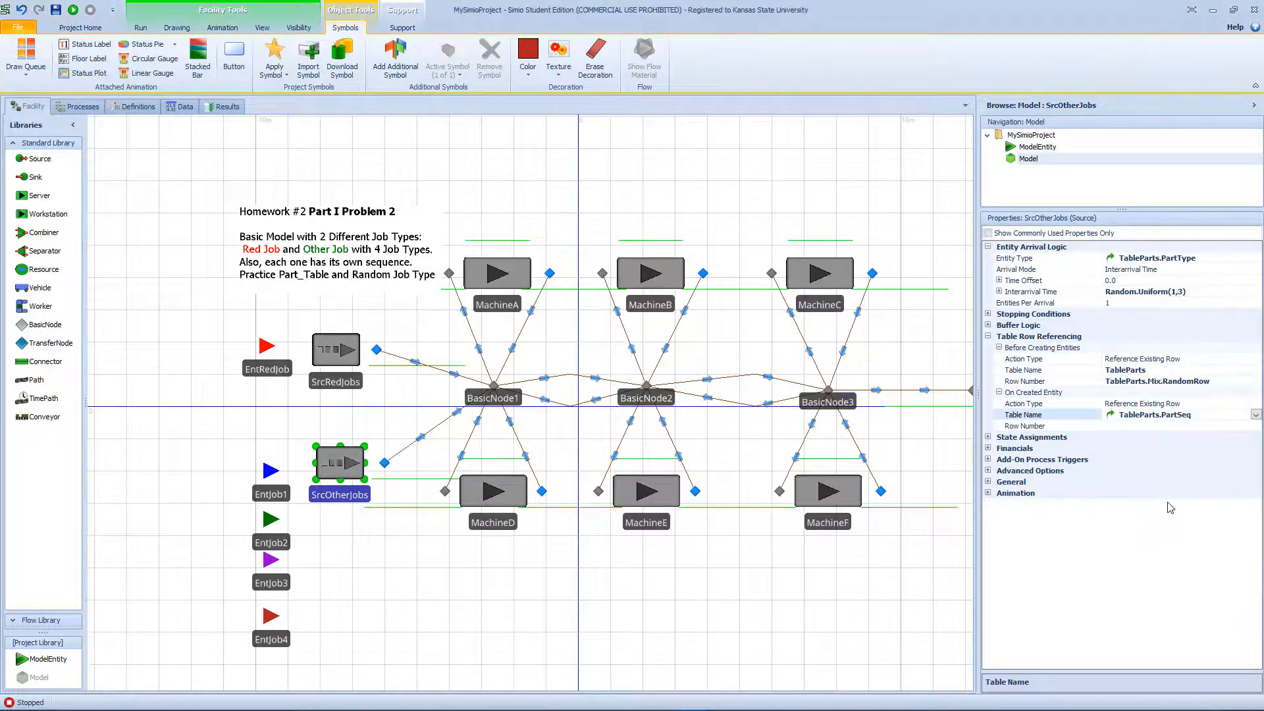
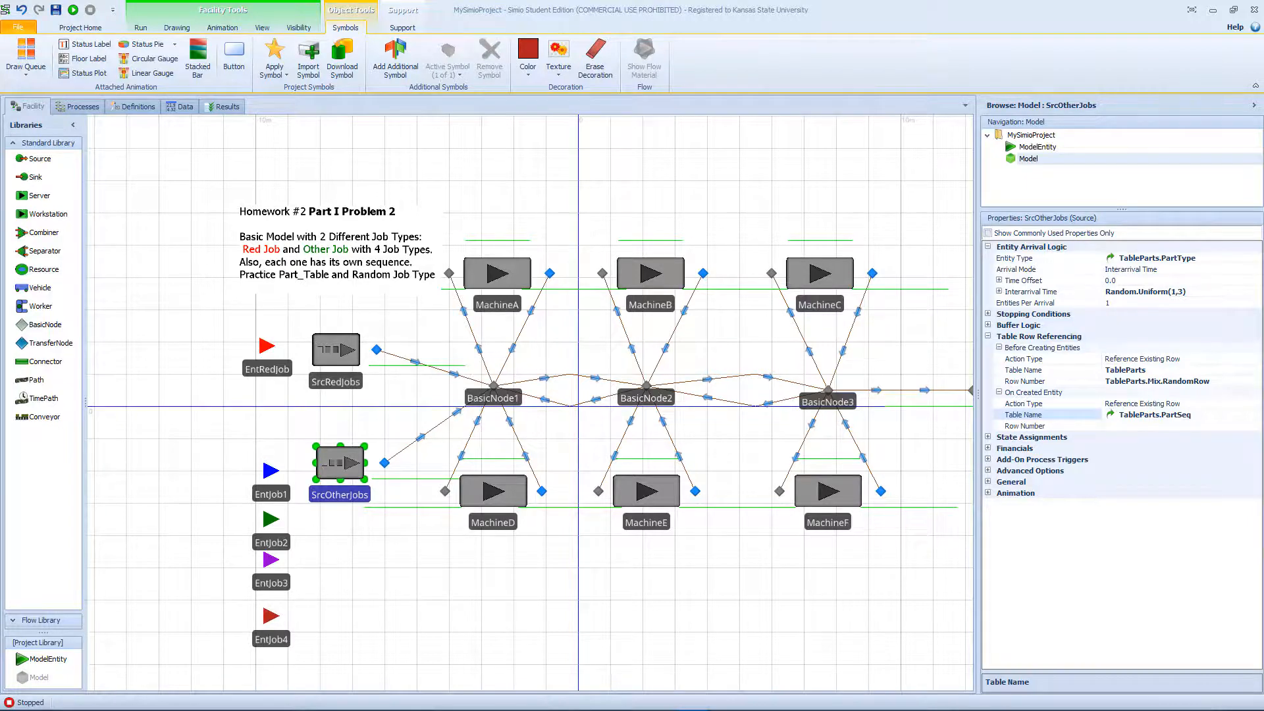
Step: Add an integer state variable named JobType to the ModelEntity definition
{"action": "left_click", "coordinate": [715, 199]}
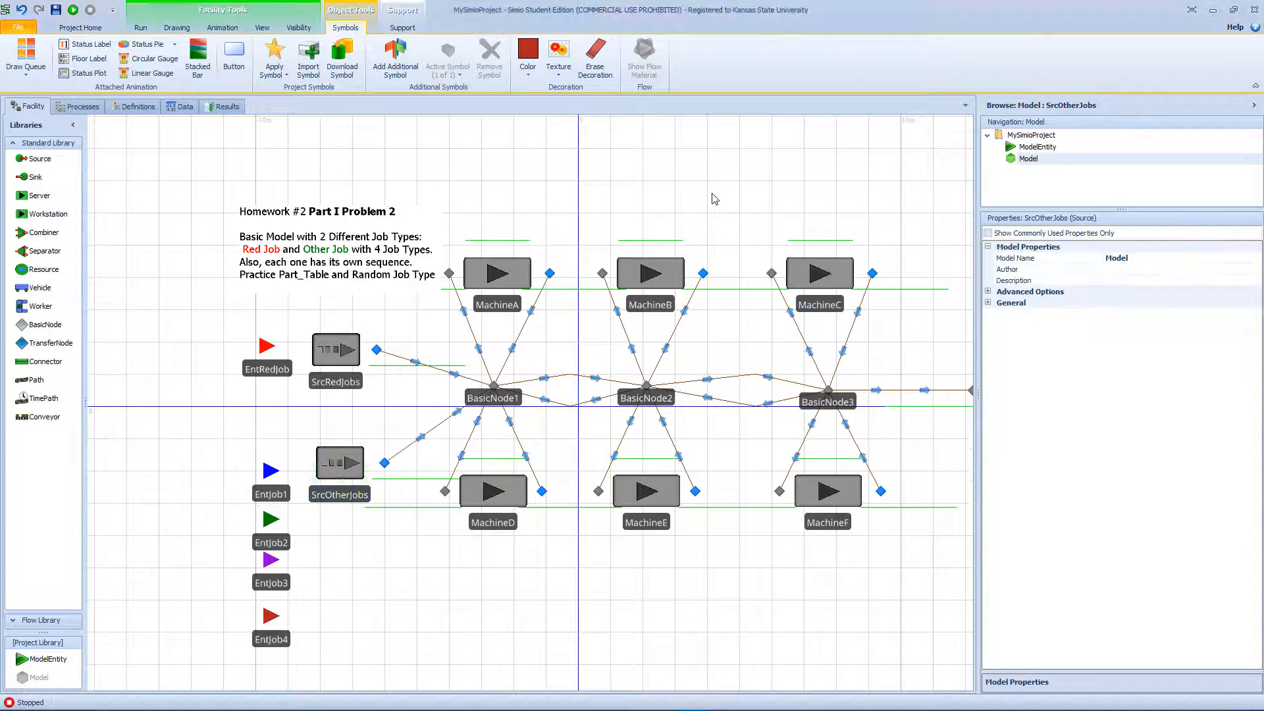
{"action": "left_click", "coordinate": [1009, 148]}
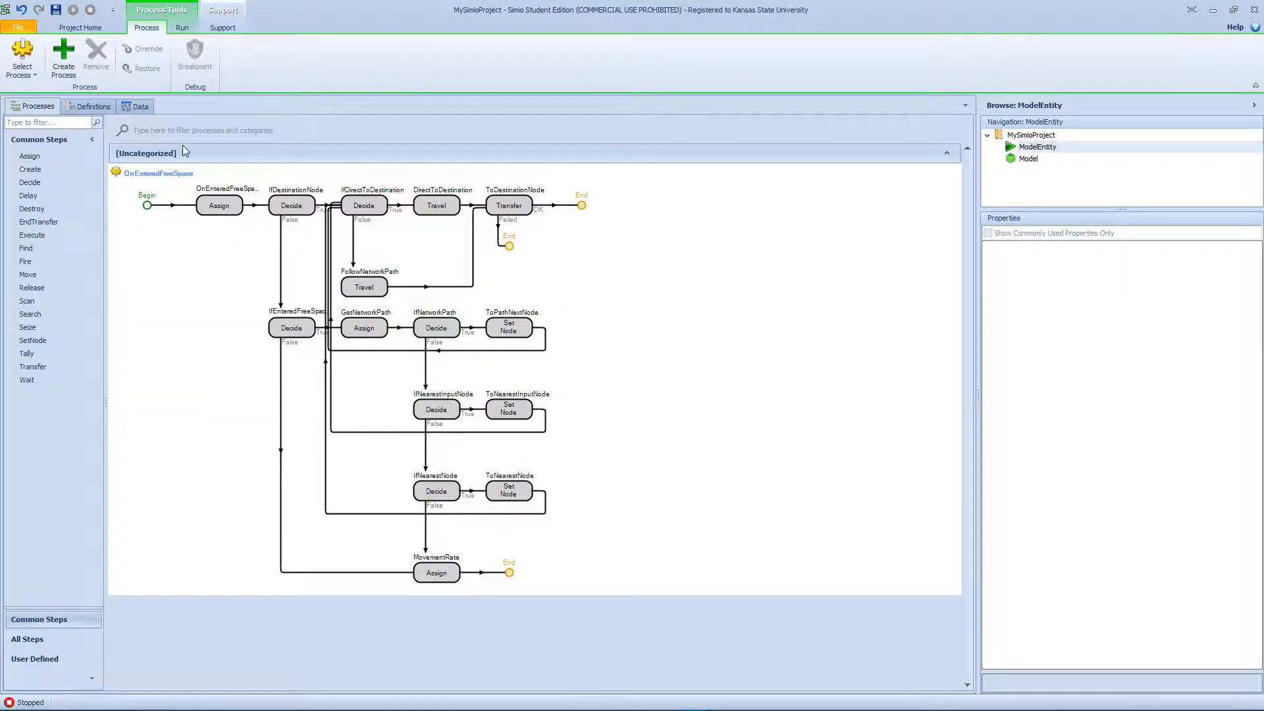
{"action": "left_click", "coordinate": [89, 106]}
{"action": "left_click", "coordinate": [32, 238]}
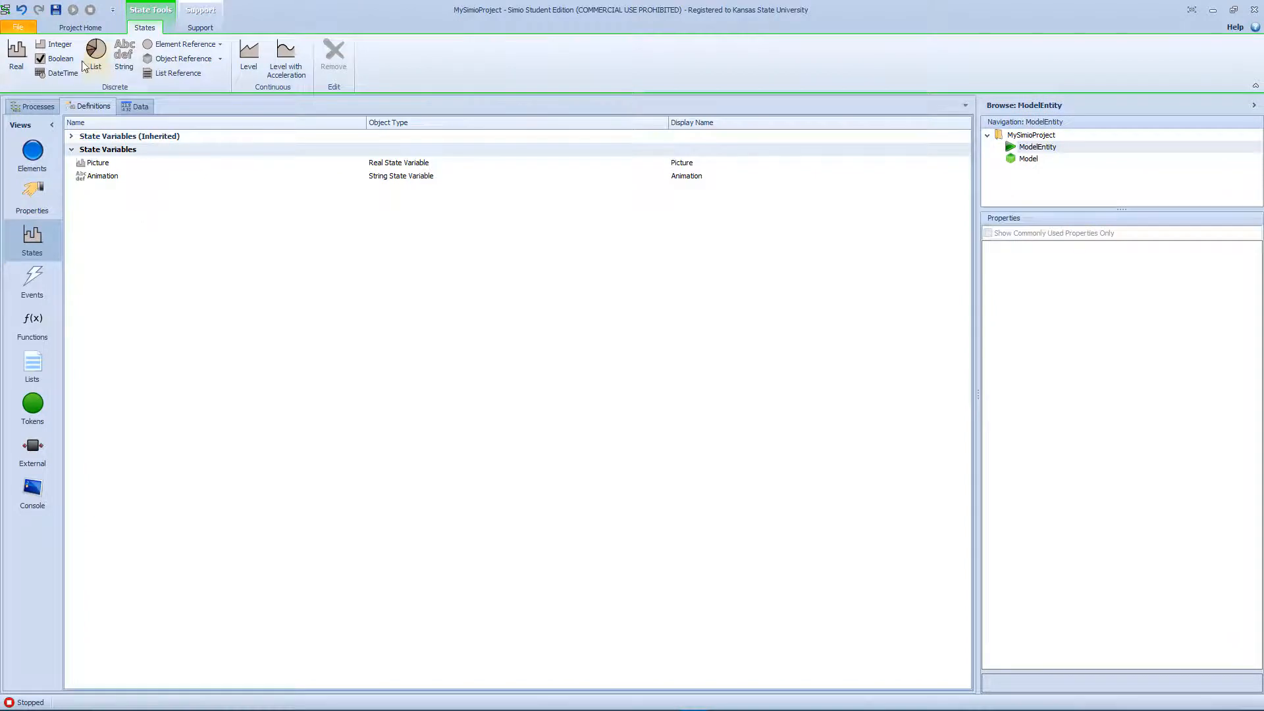
{"action": "left_click", "coordinate": [59, 45]}
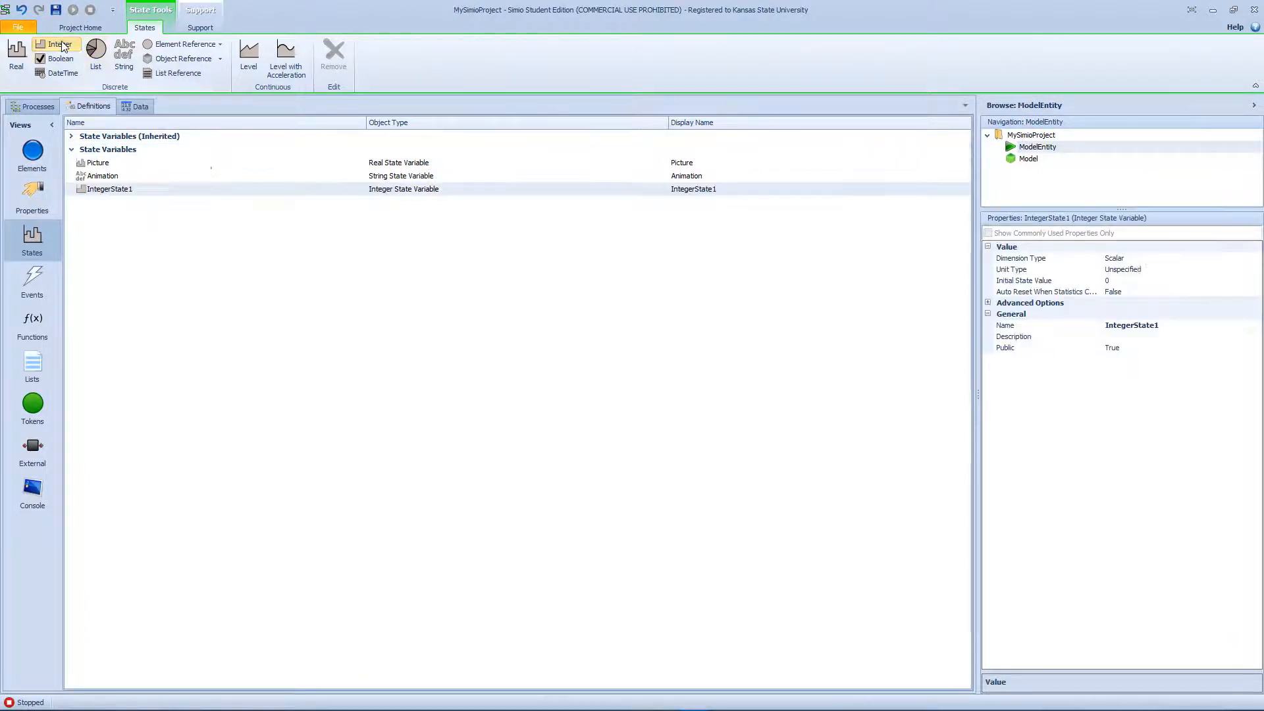
{"action": "left_click", "coordinate": [135, 192]}
{"action": "type", "text": "Job"}
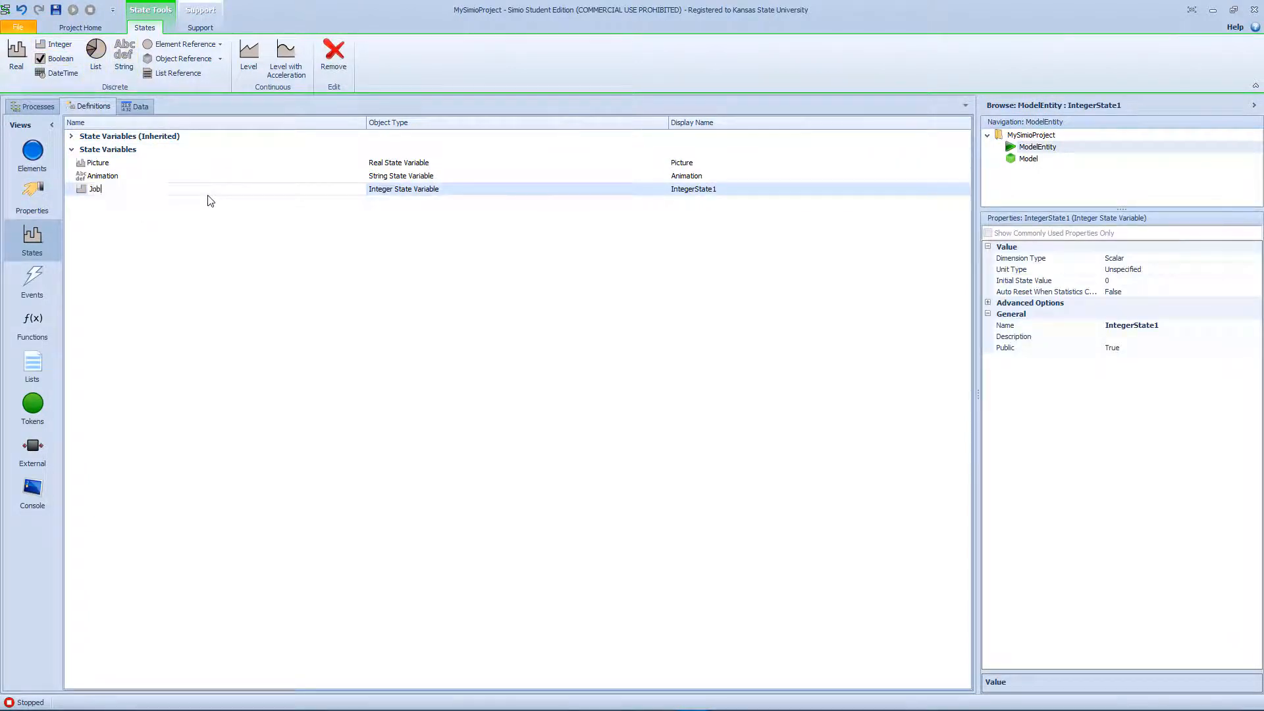
{"action": "type", "text": "Type"}
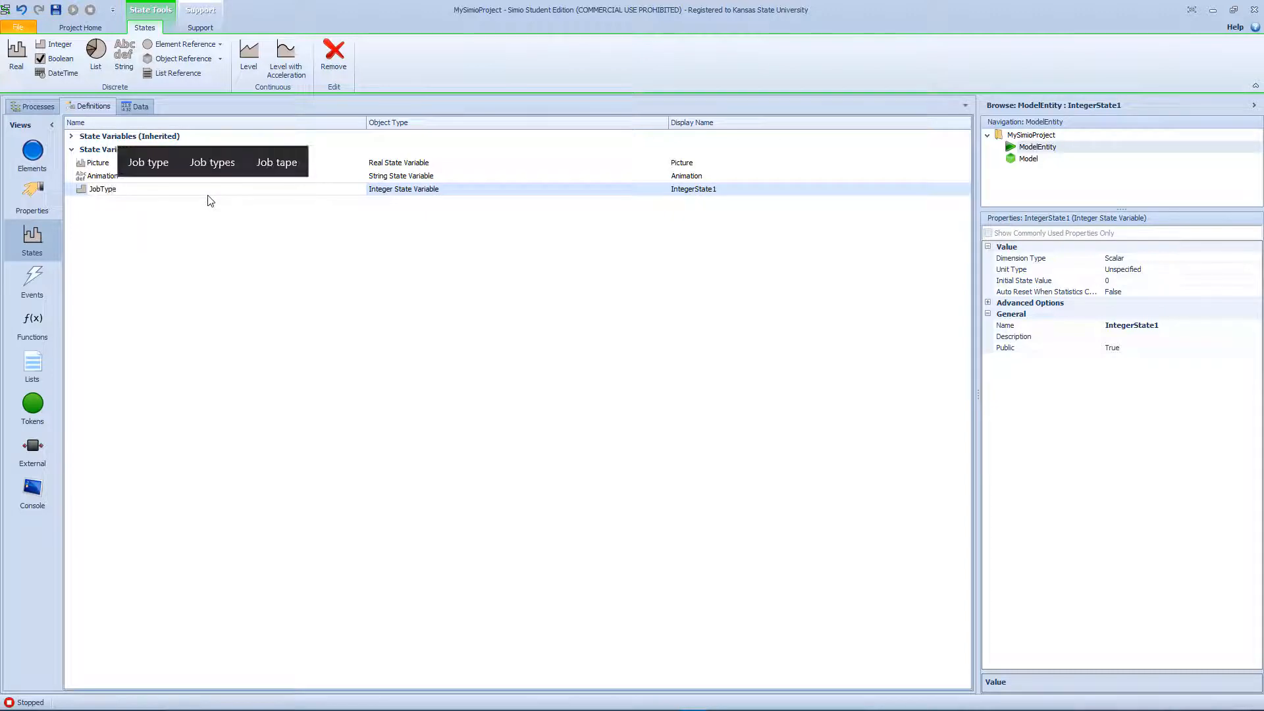
{"action": "key", "text": "Return"}
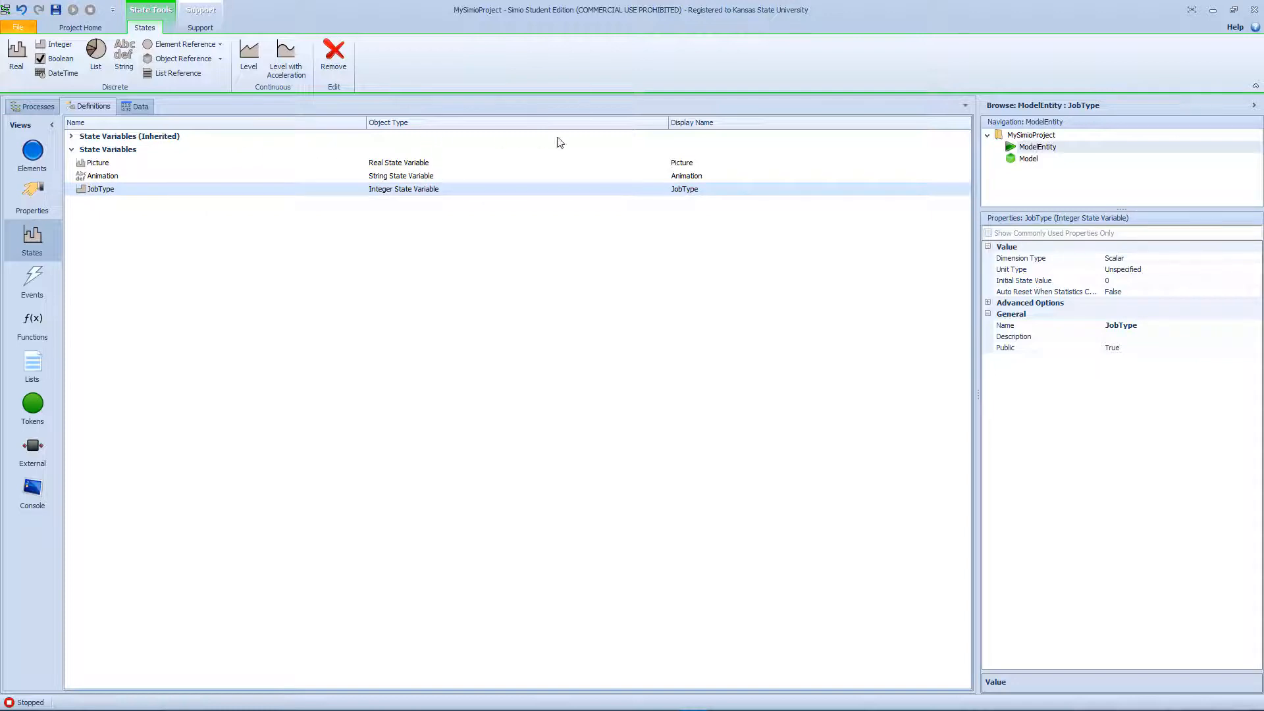
Step: Return to the facility model and add a Before Exiting state assignment row to the SrcOtherJobs source
{"action": "left_click", "coordinate": [1030, 159]}
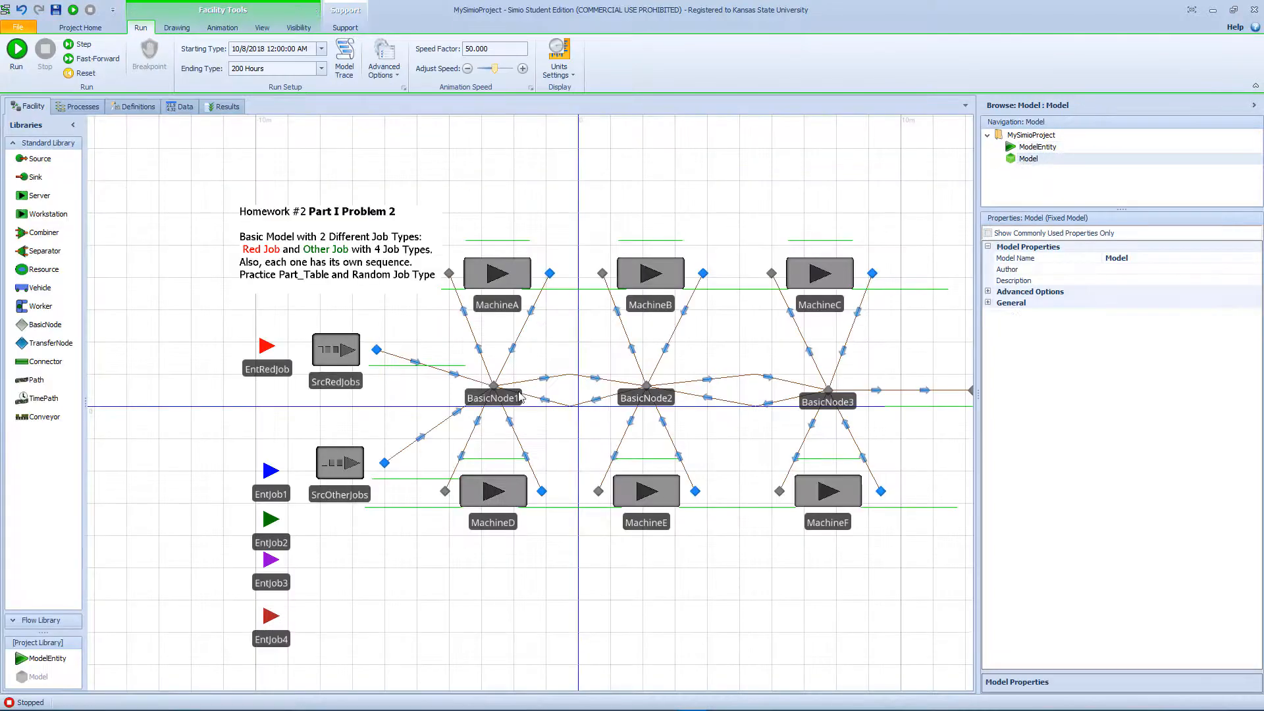
{"action": "left_click", "coordinate": [365, 460]}
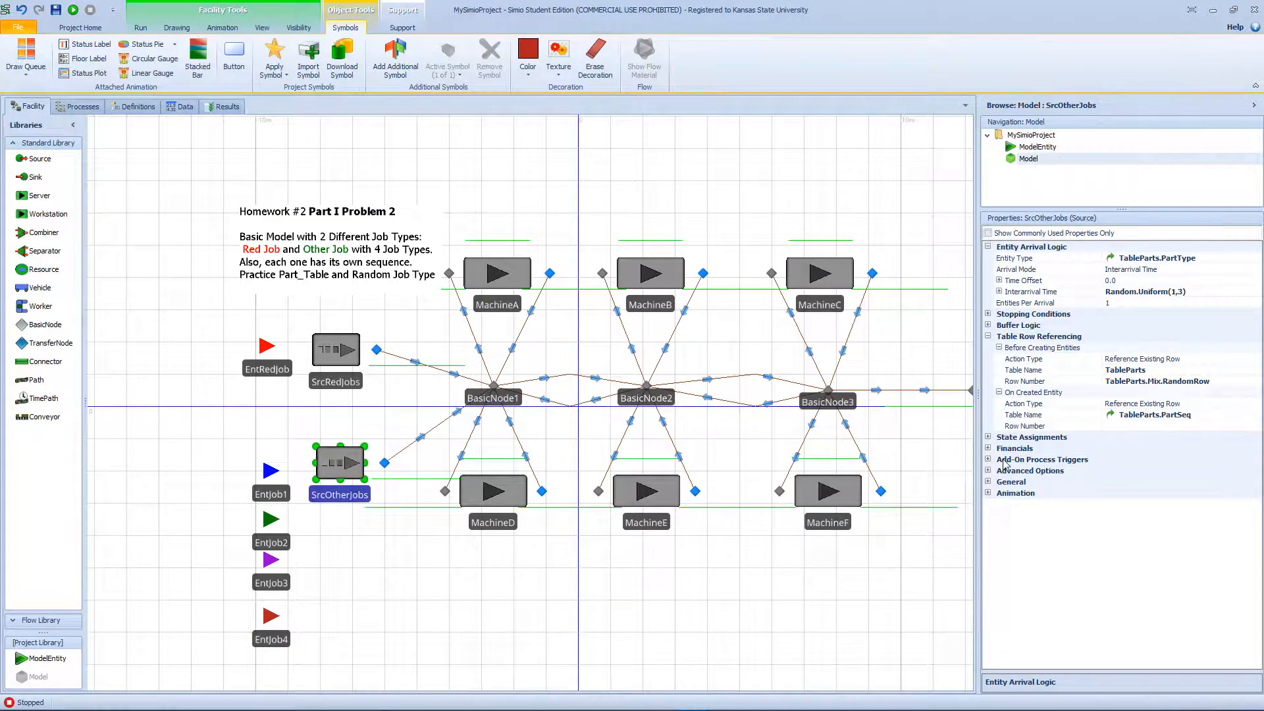
{"action": "left_click", "coordinate": [989, 439]}
{"action": "left_click", "coordinate": [988, 438]}
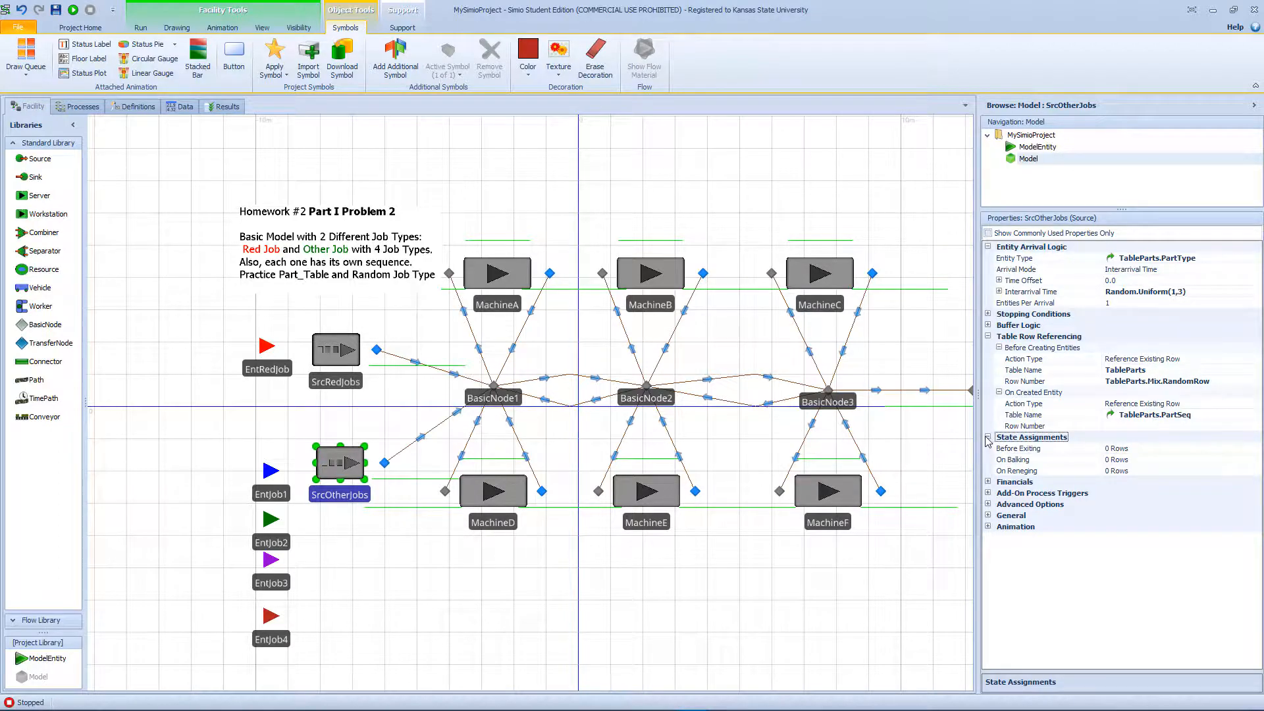
{"action": "left_click", "coordinate": [1233, 11]}
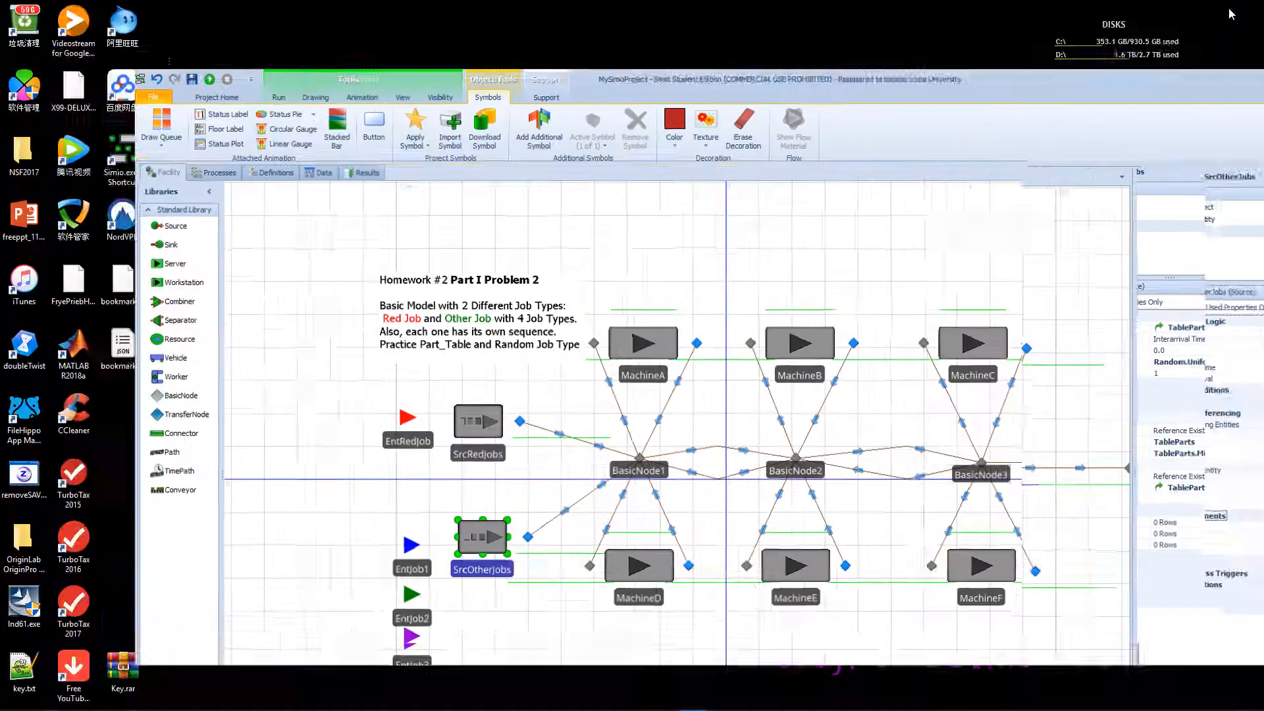
{"action": "left_click_drag", "start_coordinate": [1057, 15], "coordinate": [1039, 18]}
{"action": "left_click", "coordinate": [1066, 449]}
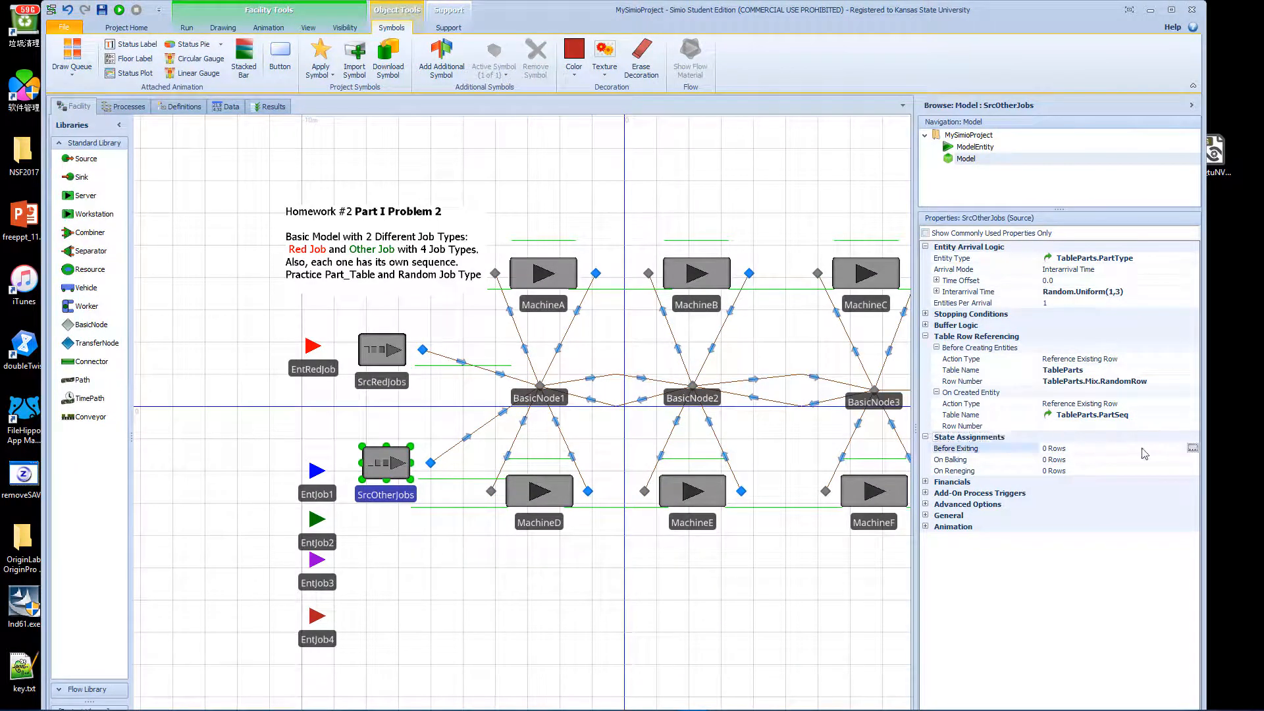
{"action": "left_click", "coordinate": [1193, 448]}
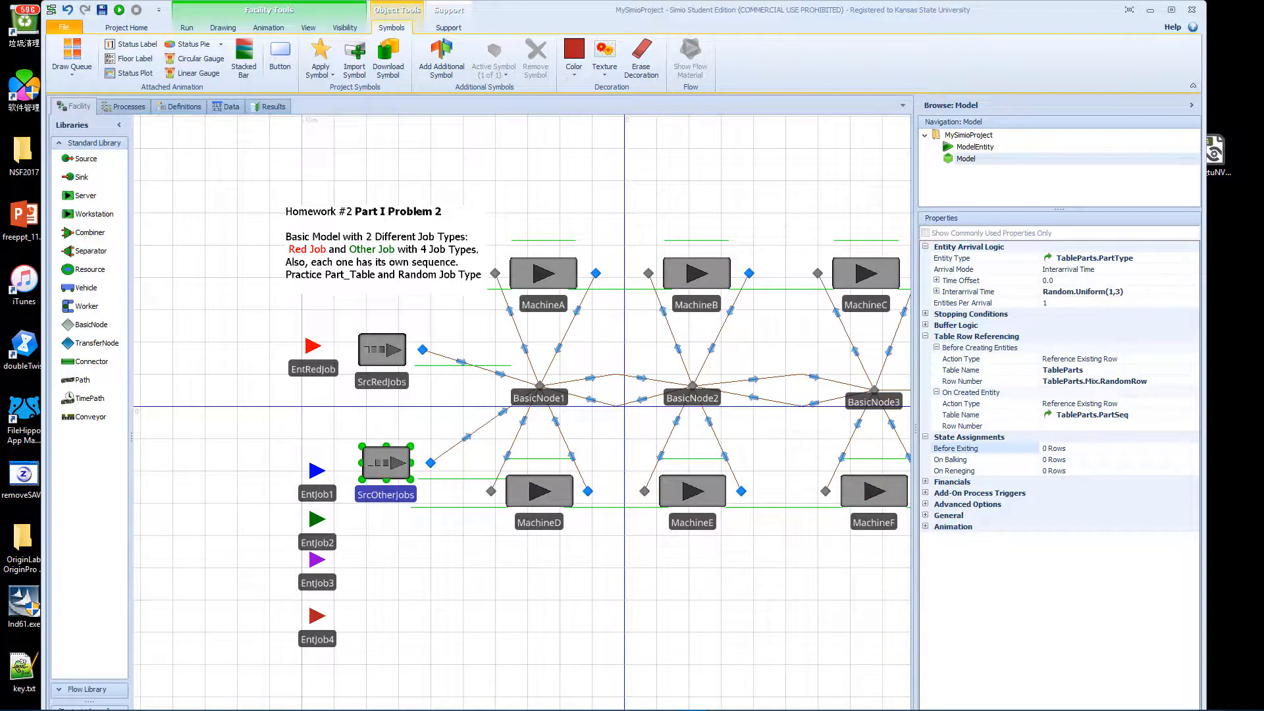
{"action": "left_click", "coordinate": [457, 534]}
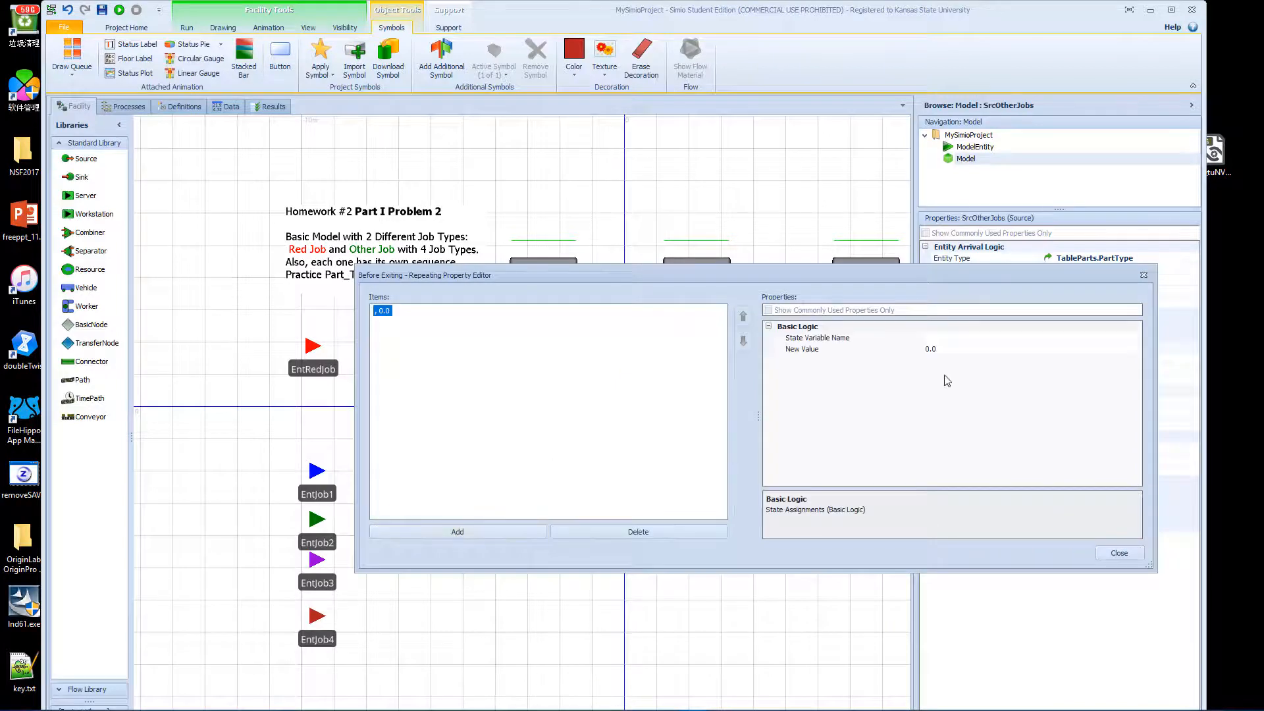
Step: Choose ModelEntity.JobType as the state variable in the Before Exiting assignment row of SrcOtherJobs
{"action": "left_click", "coordinate": [961, 338]}
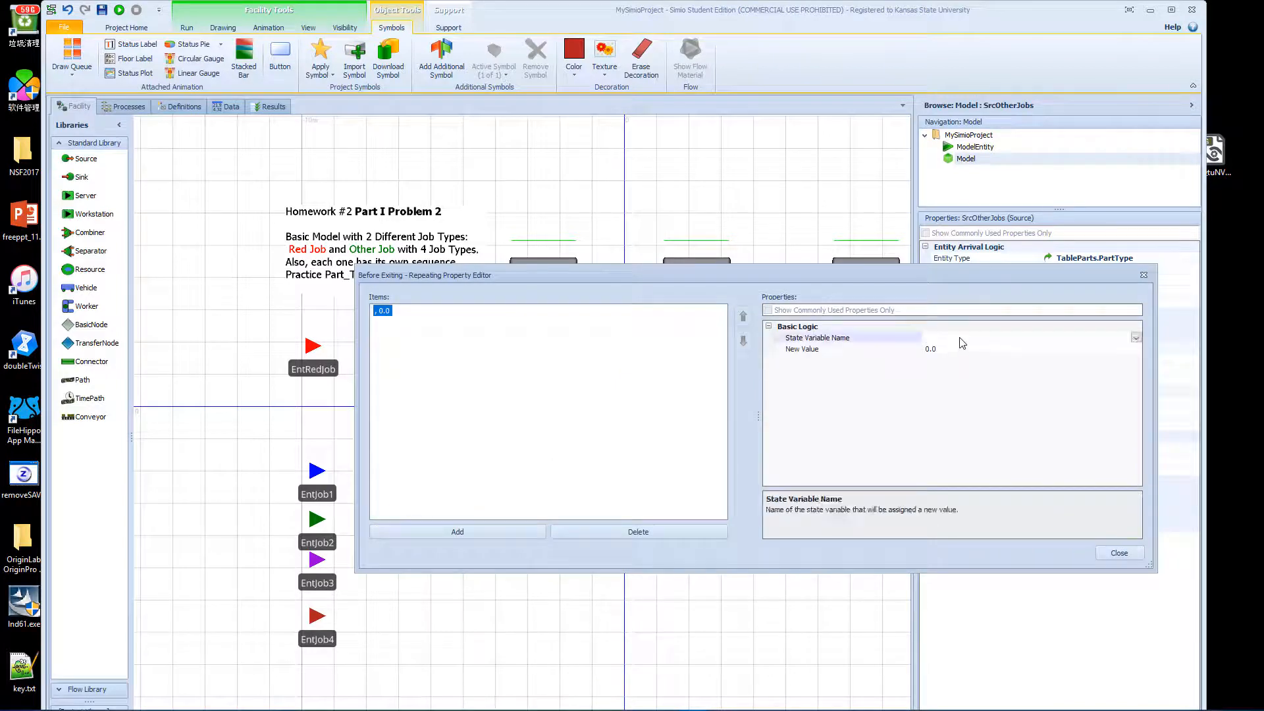
{"action": "left_click", "coordinate": [1137, 339]}
{"action": "scroll", "coordinate": [1130, 337], "scroll_direction": "down", "scroll_amount": 1}
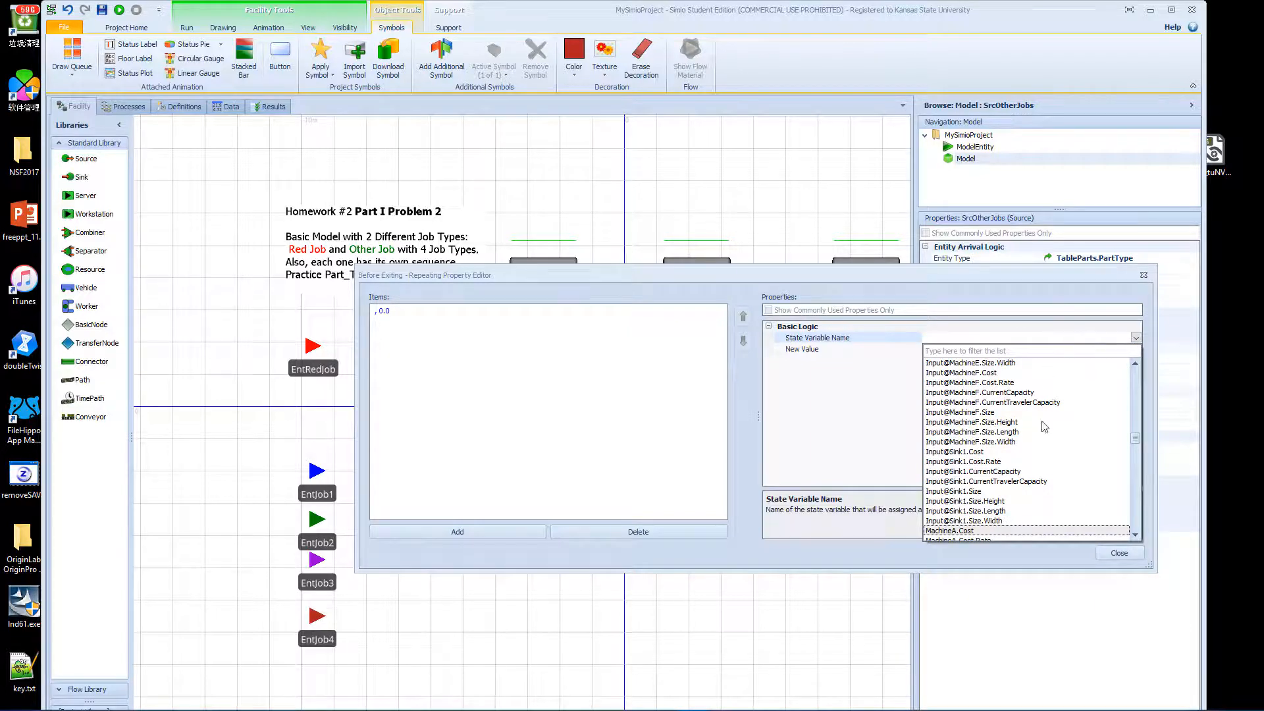
{"action": "scroll", "coordinate": [1045, 428], "scroll_direction": "down", "scroll_amount": 6}
{"action": "scroll", "coordinate": [1045, 429], "scroll_direction": "down", "scroll_amount": 13}
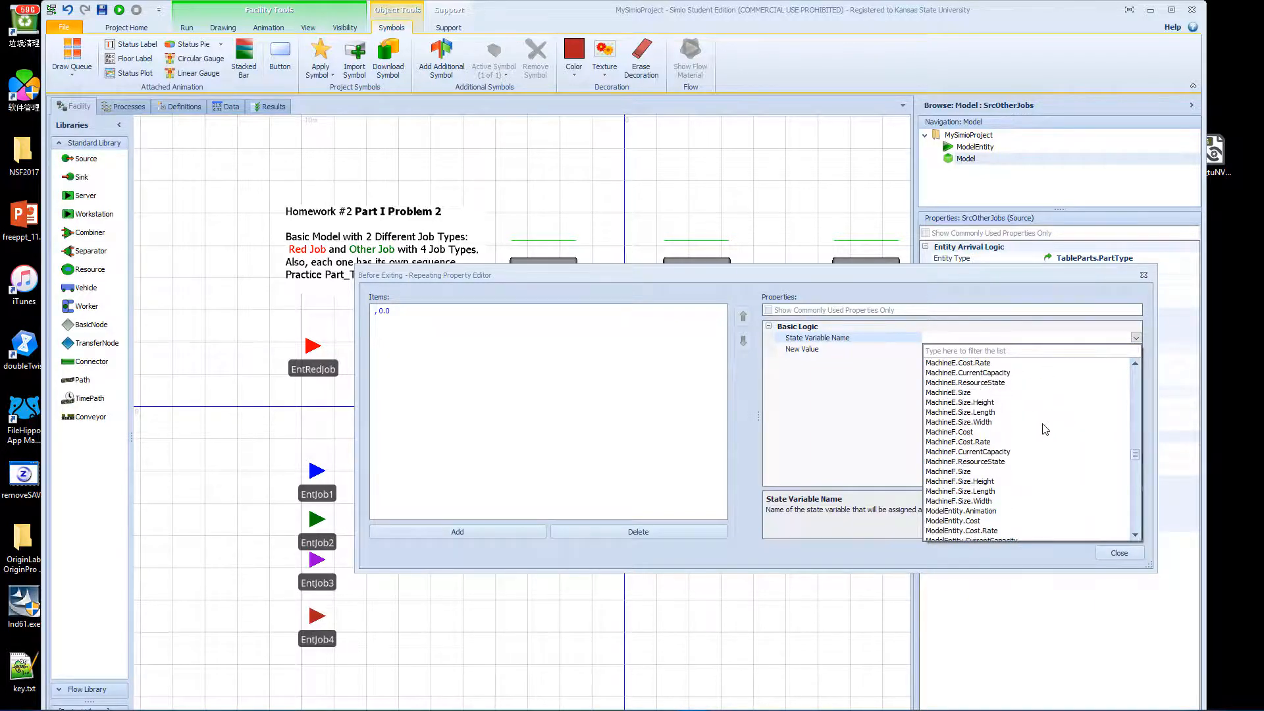
{"action": "scroll", "coordinate": [1050, 429], "scroll_direction": "down", "scroll_amount": 7}
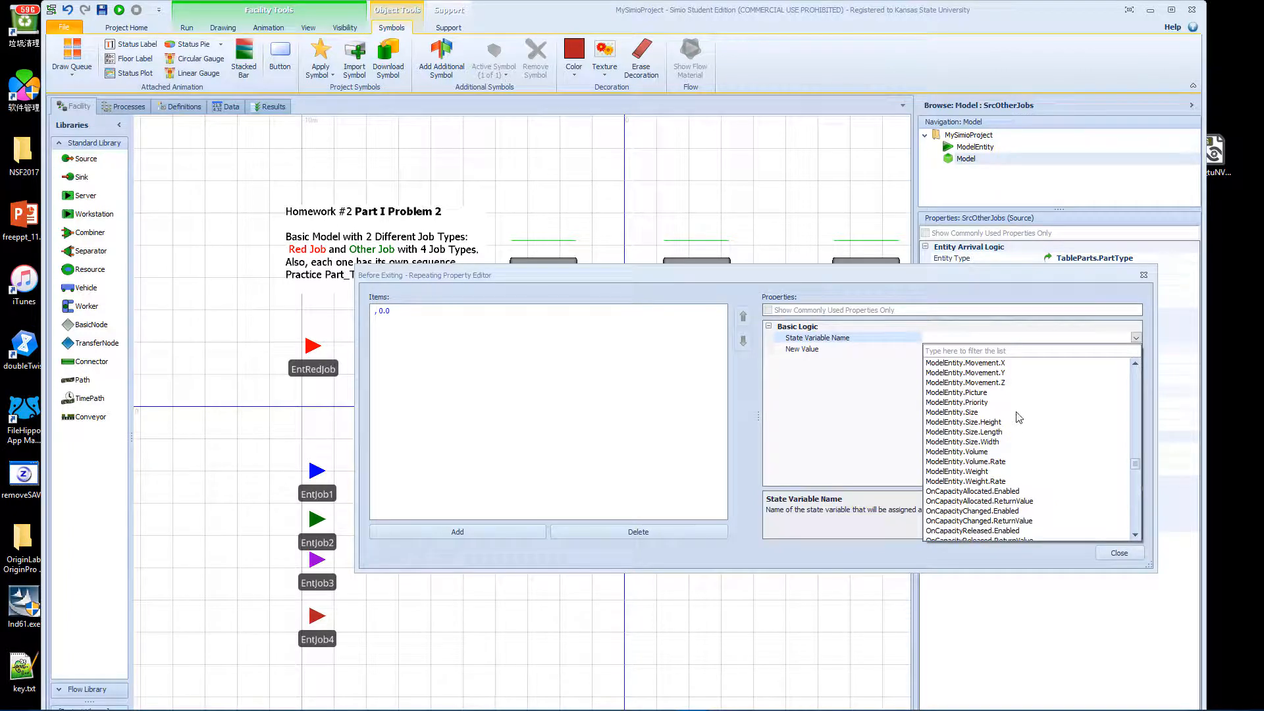
{"action": "scroll", "coordinate": [1019, 415], "scroll_direction": "up", "scroll_amount": 3}
{"action": "left_click", "coordinate": [981, 382]}
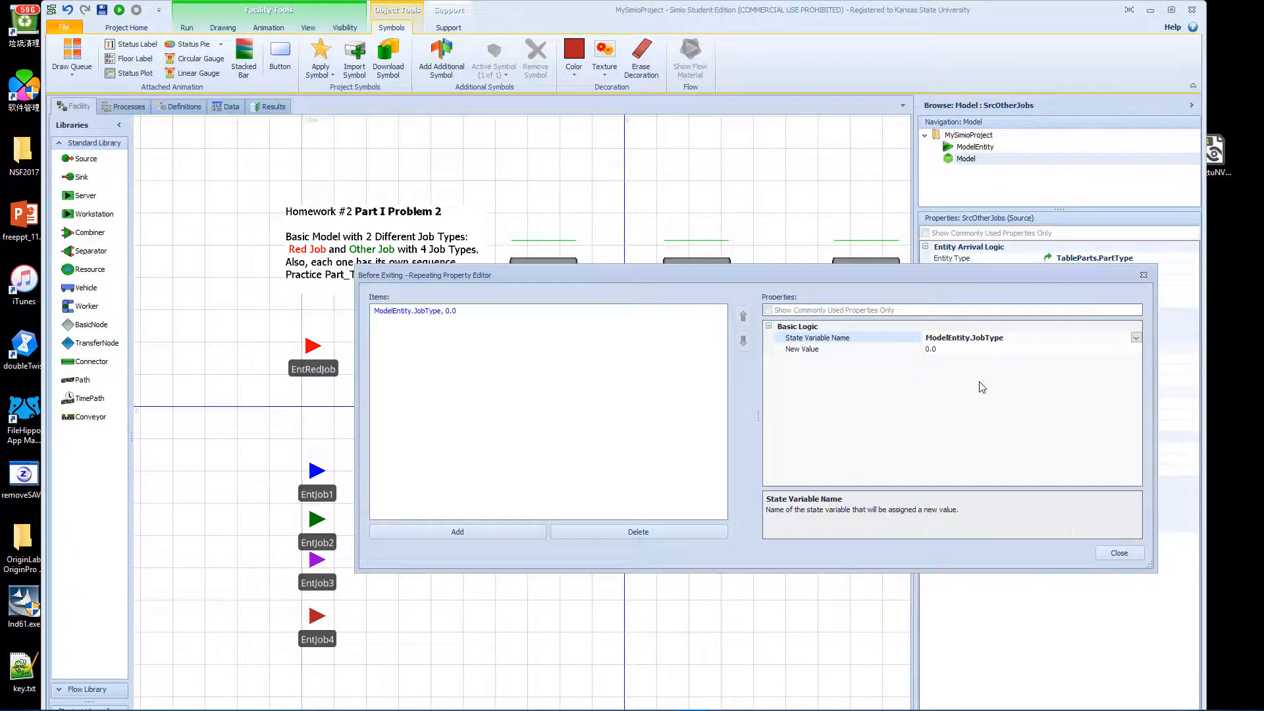
Step: Edit the new value of the SrcOtherJobs JobType assignment and close the assignment editor
{"action": "left_click", "coordinate": [949, 350]}
{"action": "left_click_drag", "start_coordinate": [950, 350], "coordinate": [925, 349]}
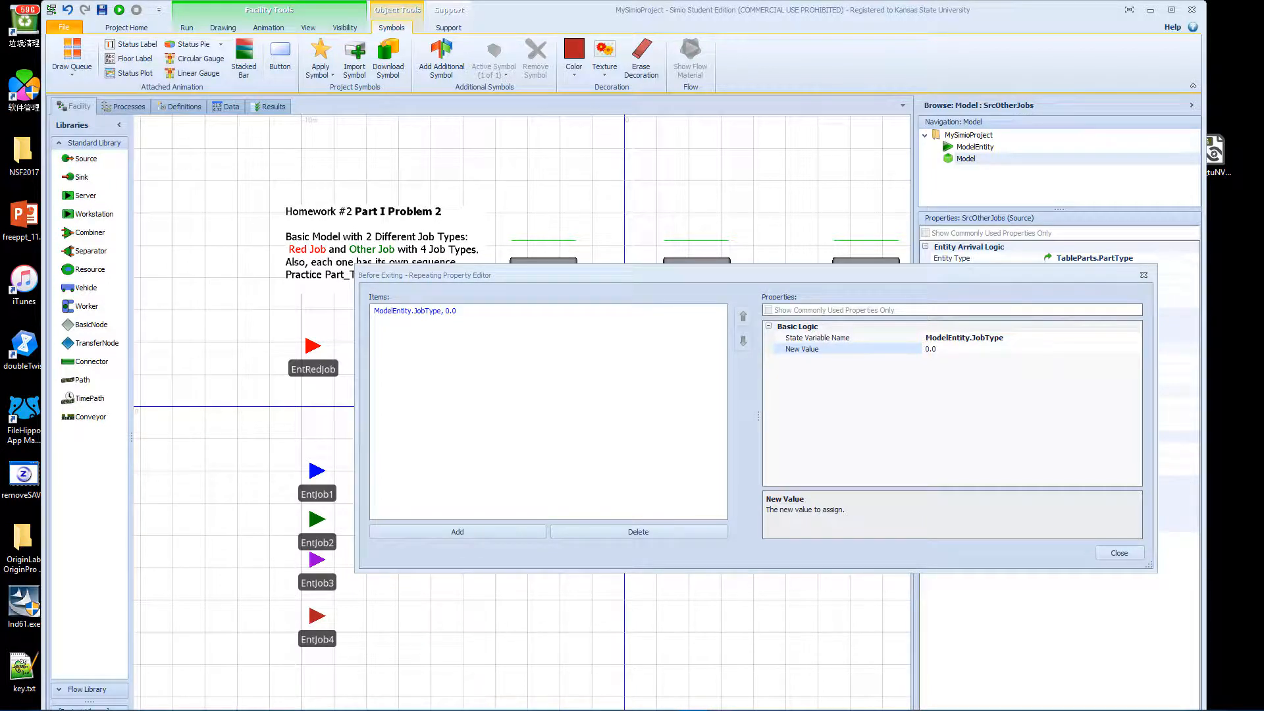
{"action": "left_click", "coordinate": [950, 354]}
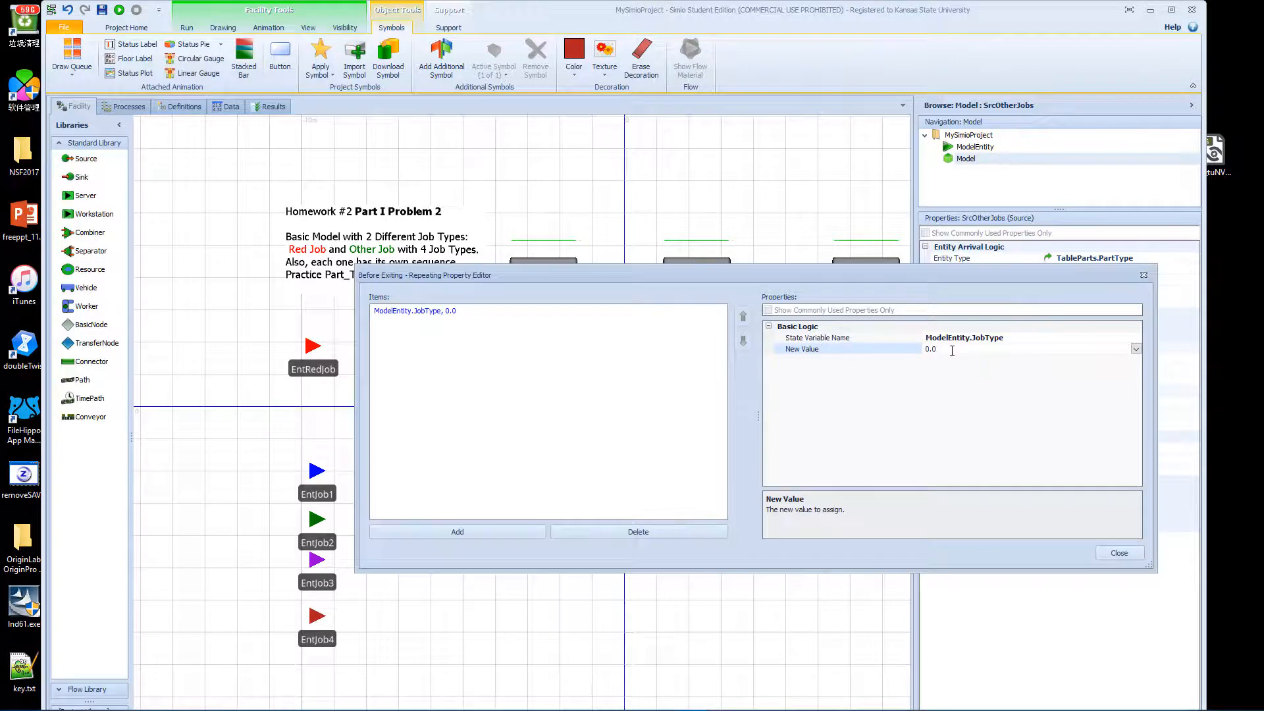
{"action": "left_click_drag", "start_coordinate": [944, 350], "coordinate": [922, 355]}
{"action": "left_click", "coordinate": [1124, 553]}
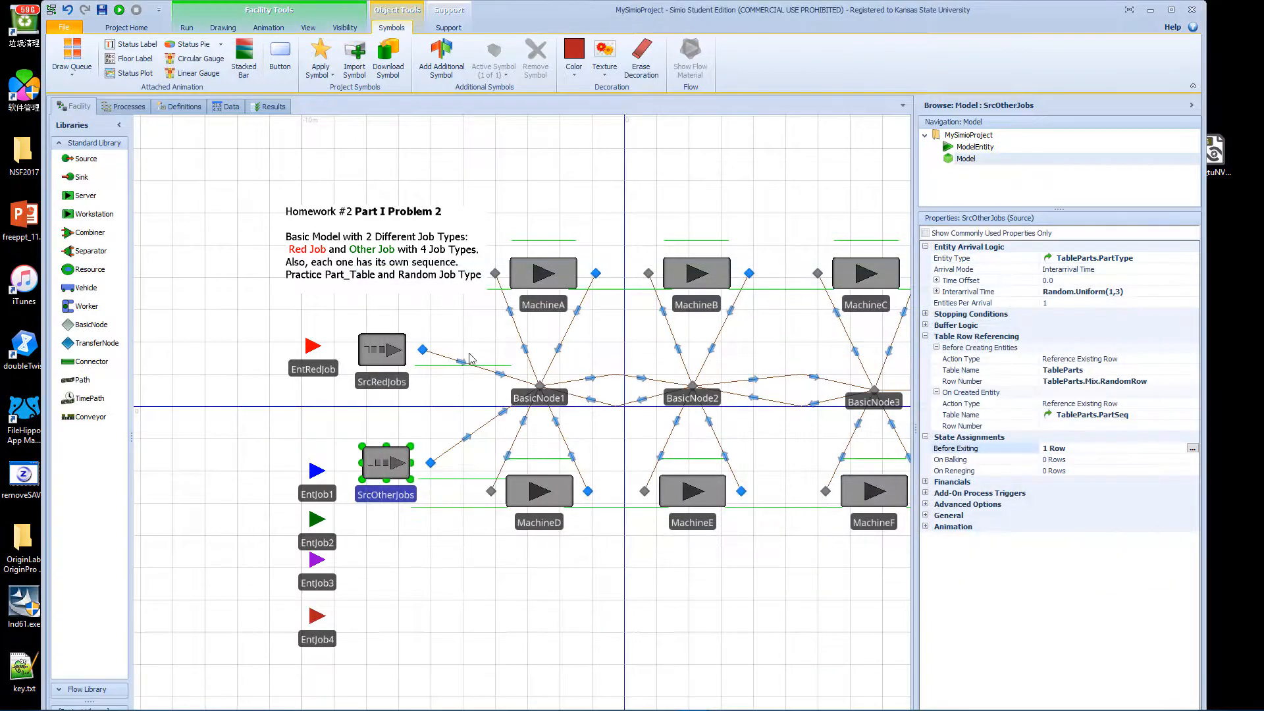
Step: Set the Before Creating Entities reference of SrcRedJobs to row 1 of TableParts and check that row in the data table
{"action": "left_click", "coordinate": [389, 359]}
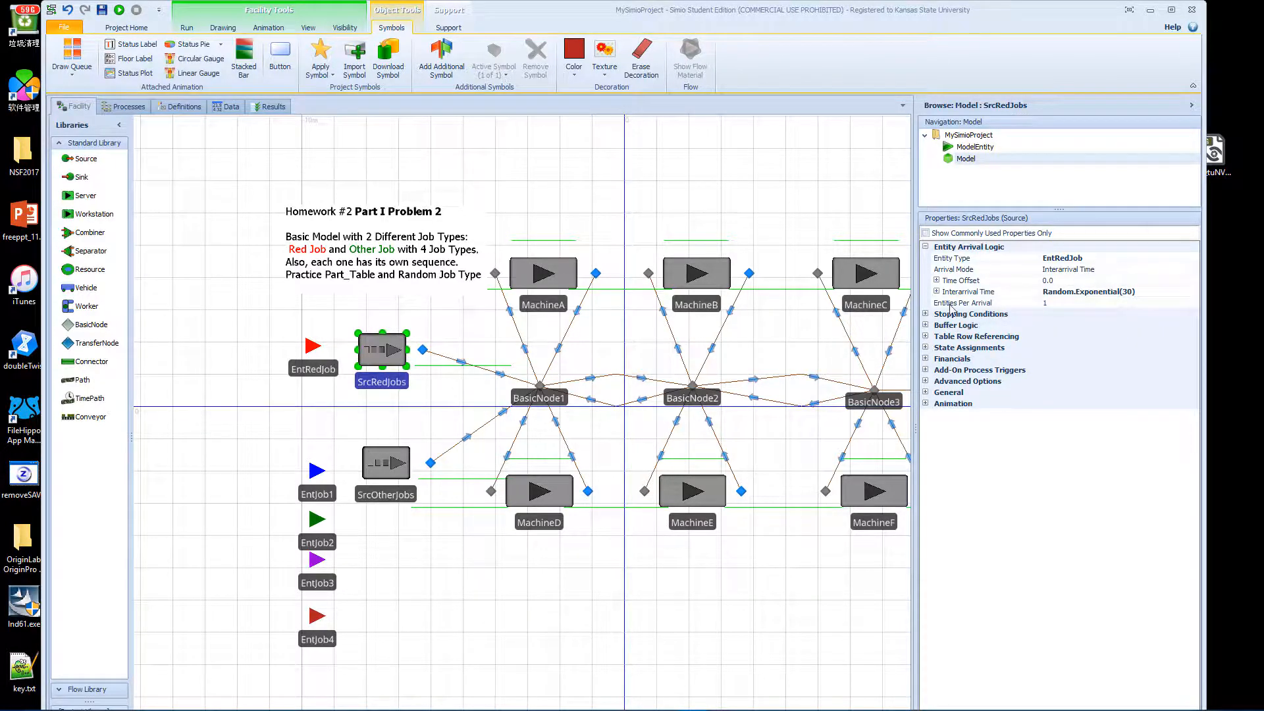
{"action": "left_click", "coordinate": [925, 336]}
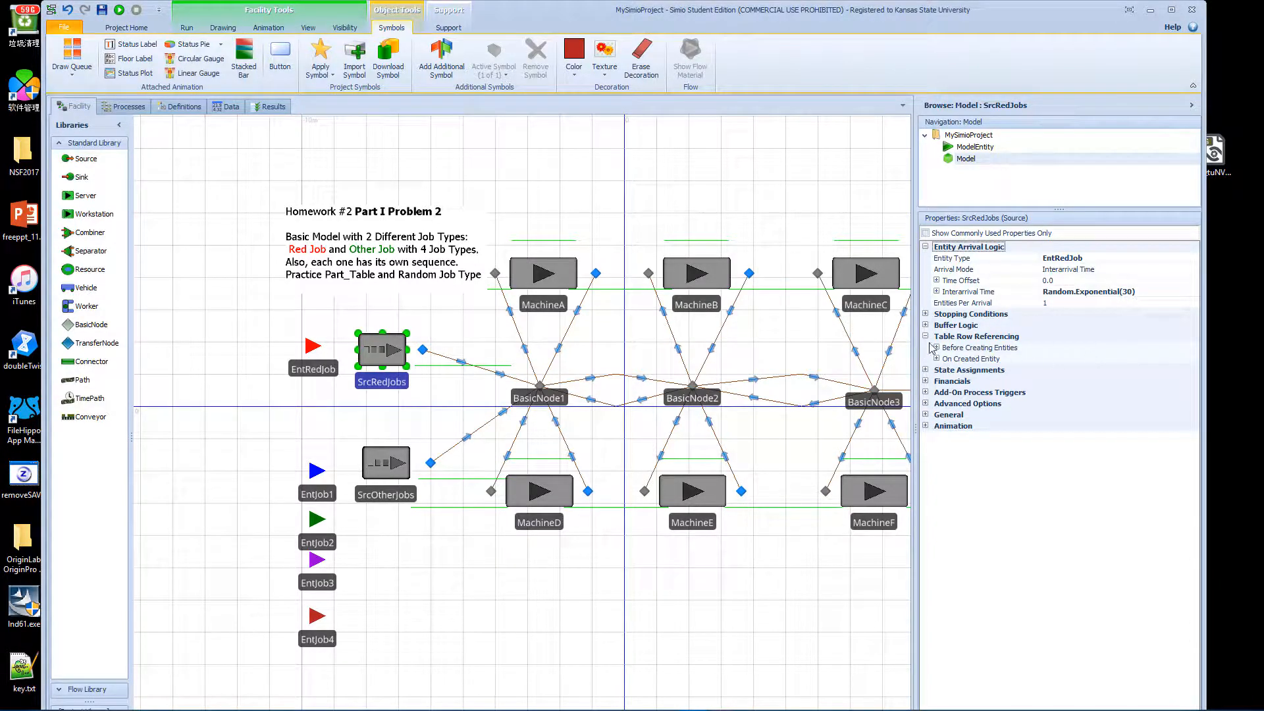
{"action": "left_click", "coordinate": [936, 347]}
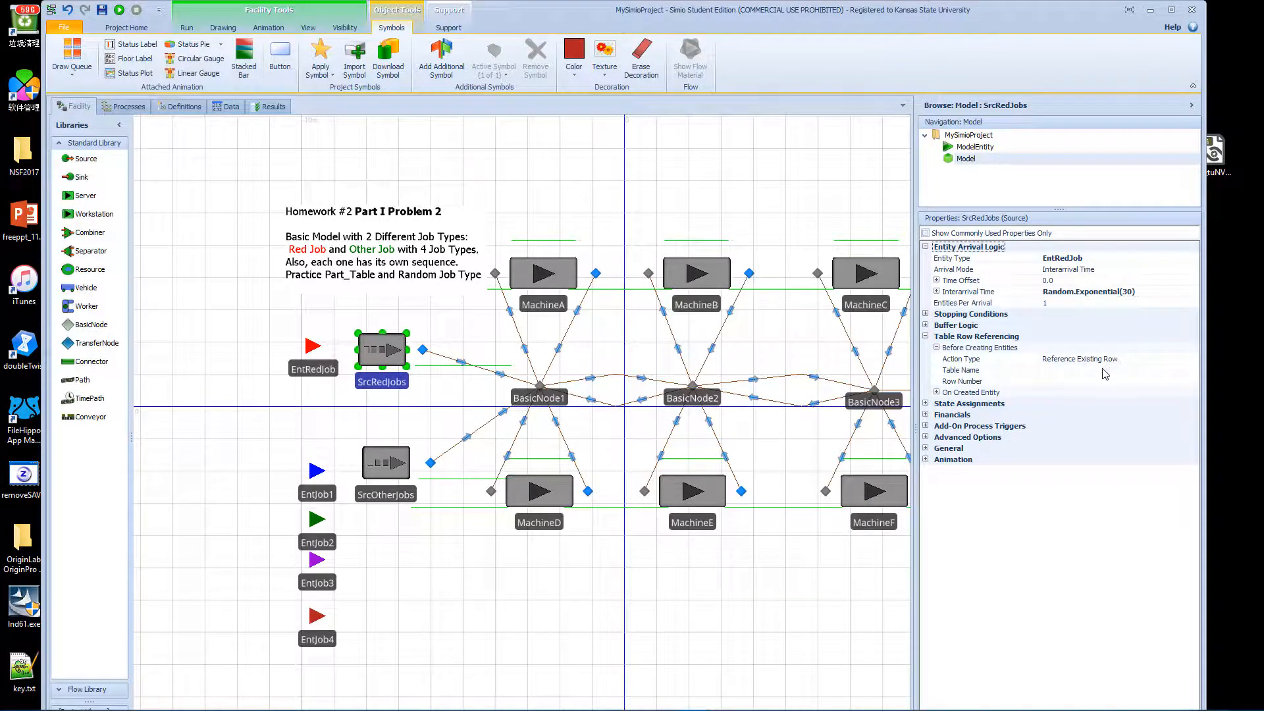
{"action": "left_click", "coordinate": [1109, 370]}
{"action": "left_click", "coordinate": [1107, 370]}
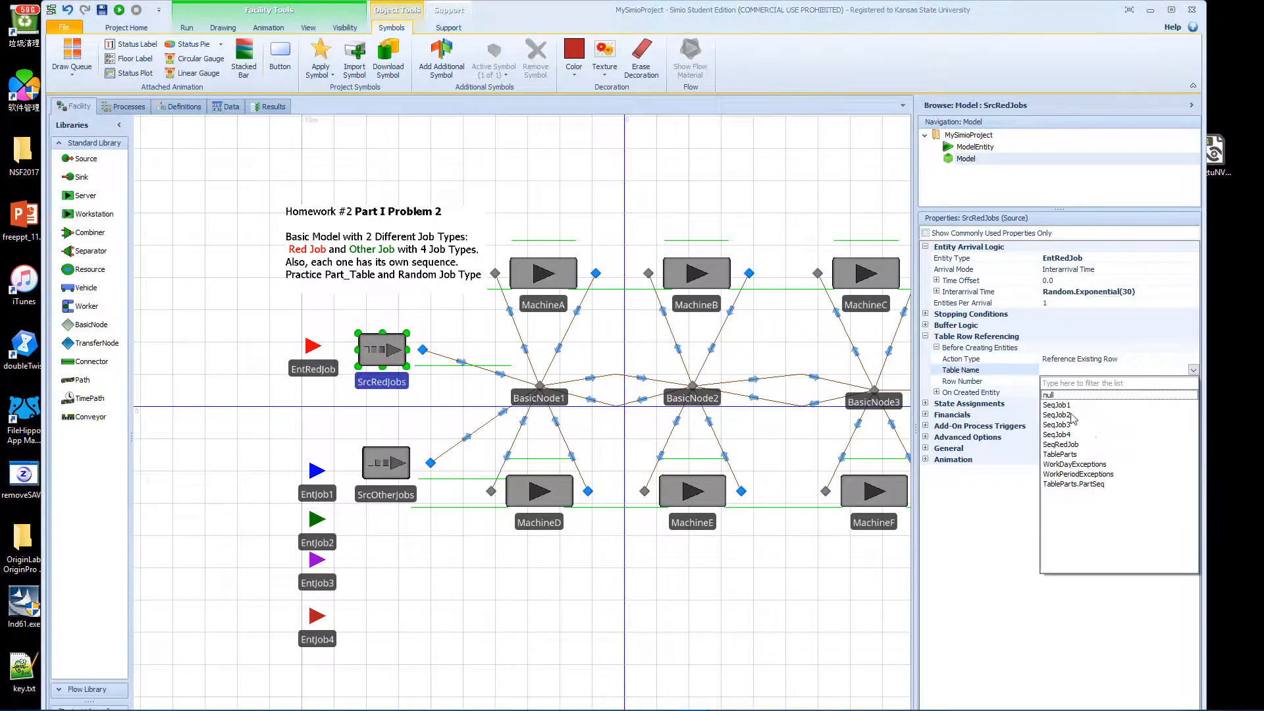
{"action": "left_click", "coordinate": [1076, 456]}
{"action": "left_click", "coordinate": [1060, 381]}
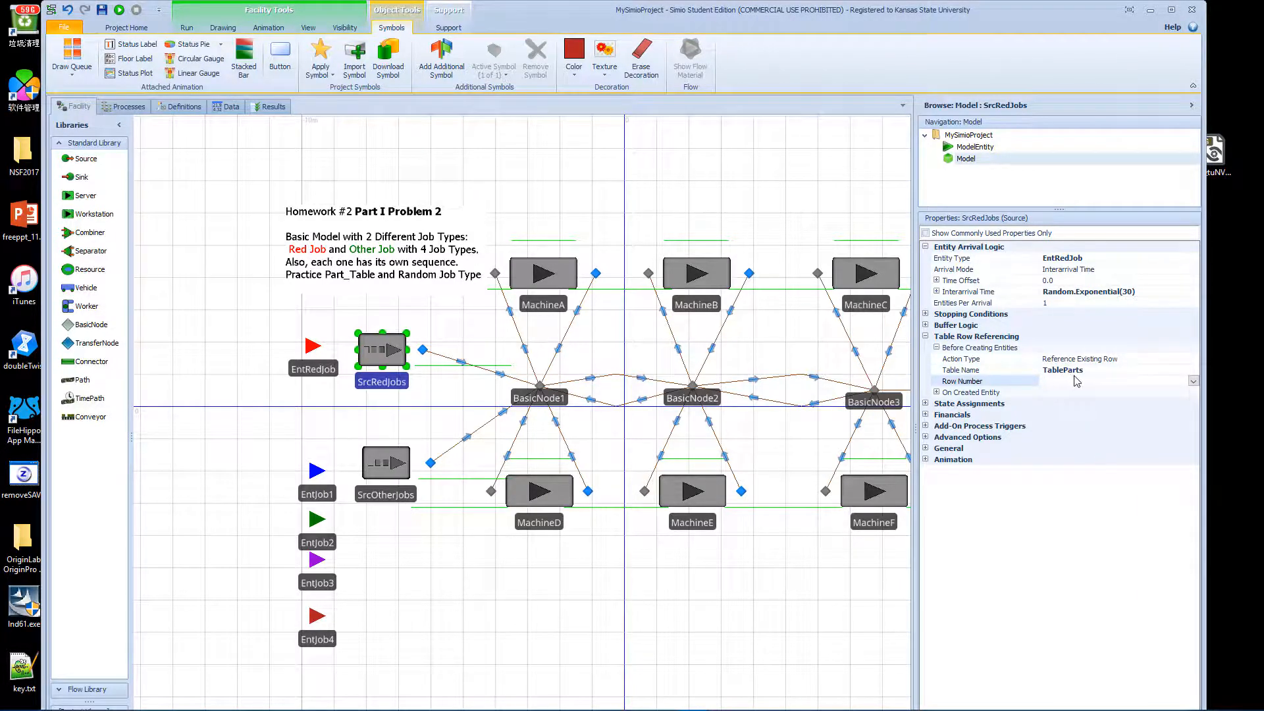
{"action": "type", "text": "1"}
{"action": "left_click", "coordinate": [221, 108]}
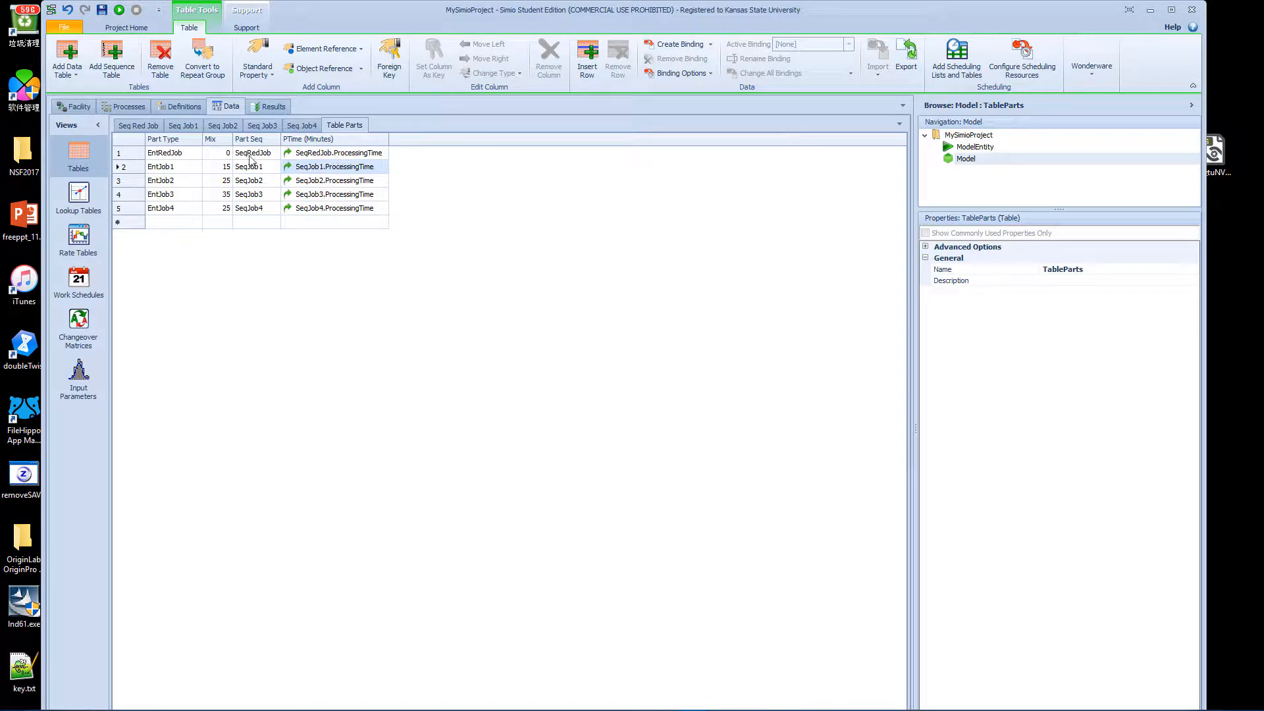
{"action": "left_click", "coordinate": [74, 106]}
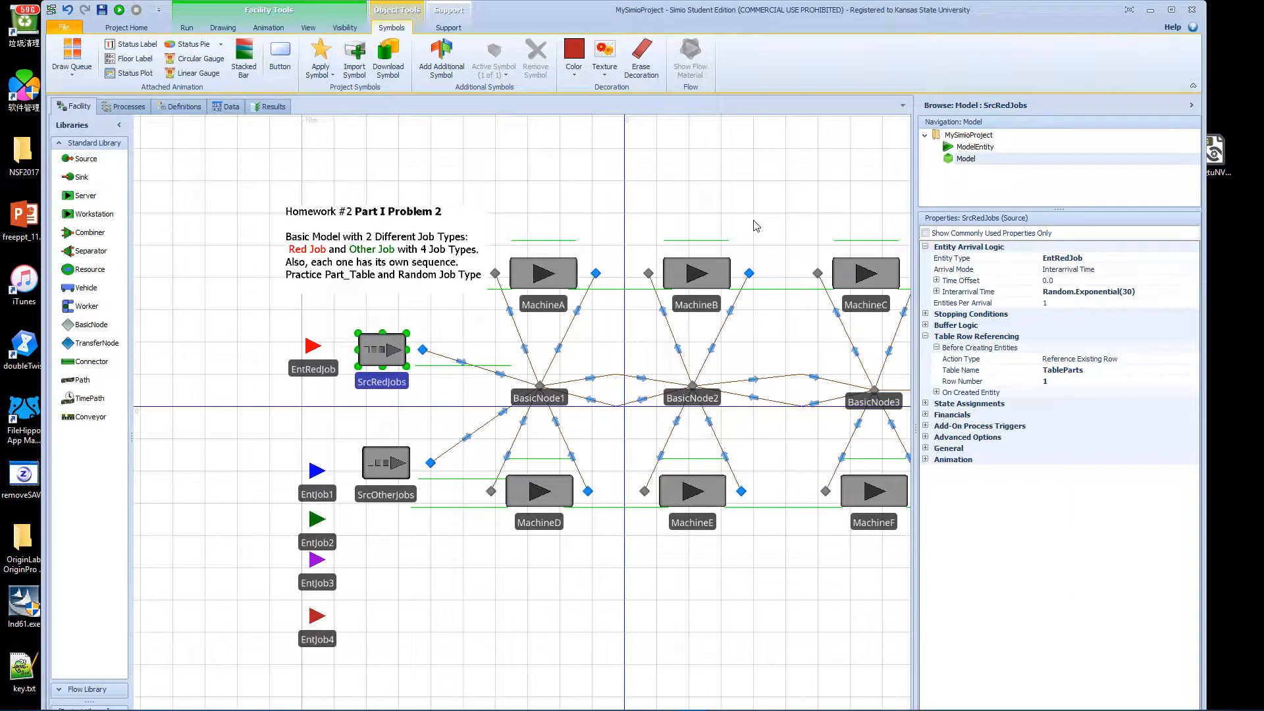
Step: Set the processing time of all six servers, MachineA through MachineF, to TableParts.PTime
{"action": "left_click", "coordinate": [564, 271]}
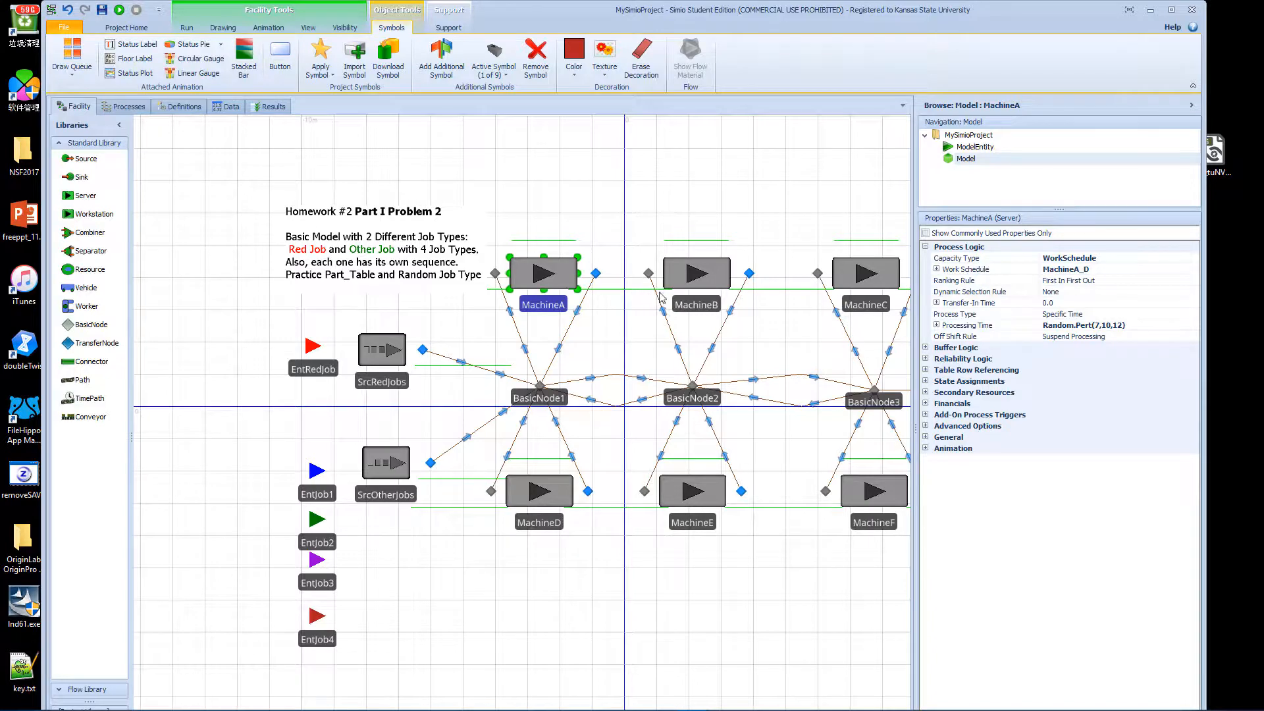
{"action": "left_click", "coordinate": [682, 290], "text": "ctrl"}
{"action": "left_click", "coordinate": [853, 289], "text": "ctrl"}
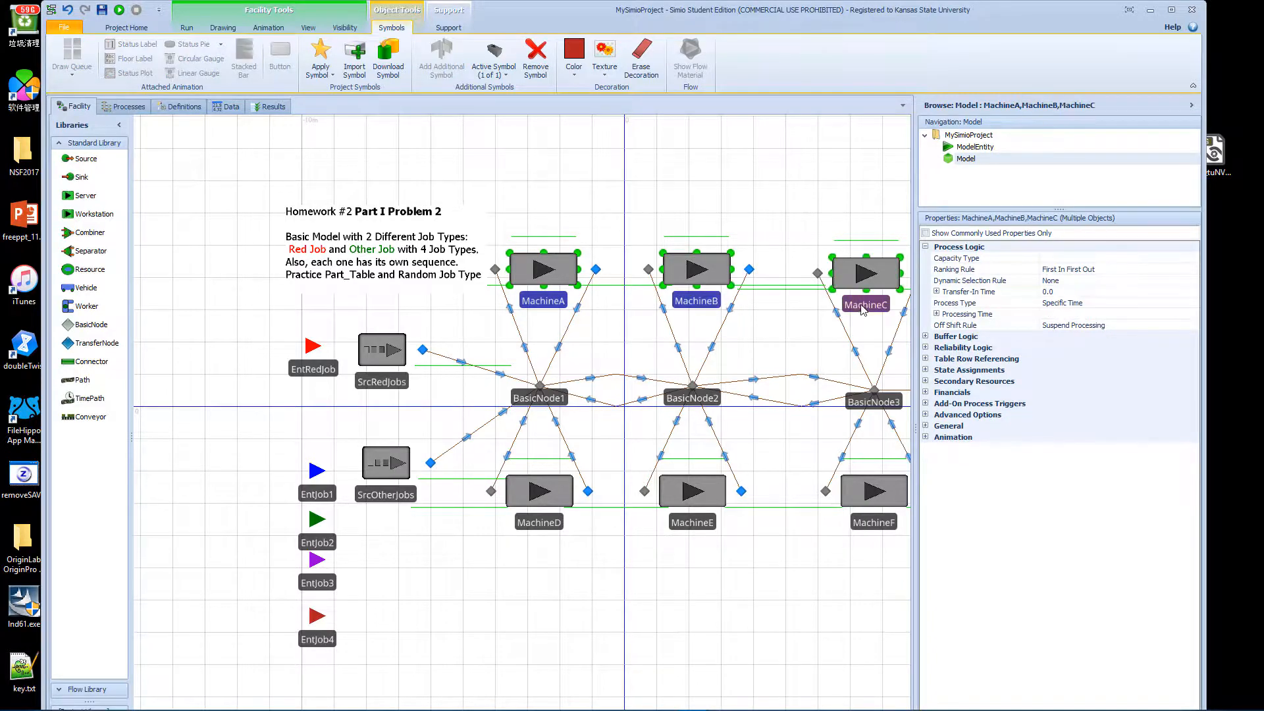
{"action": "left_click", "coordinate": [883, 491], "text": "ctrl"}
{"action": "left_click", "coordinate": [671, 500], "text": "ctrl"}
{"action": "left_click", "coordinate": [570, 498], "text": "ctrl"}
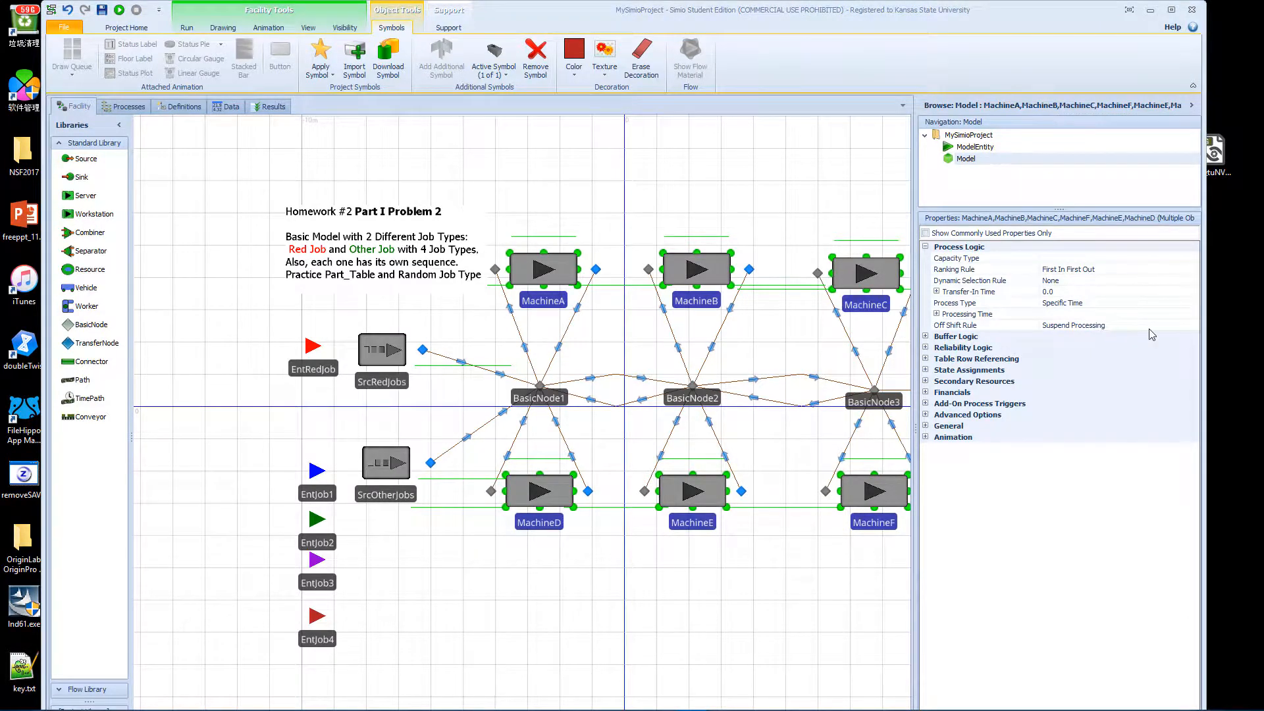
{"action": "left_click", "coordinate": [1135, 316]}
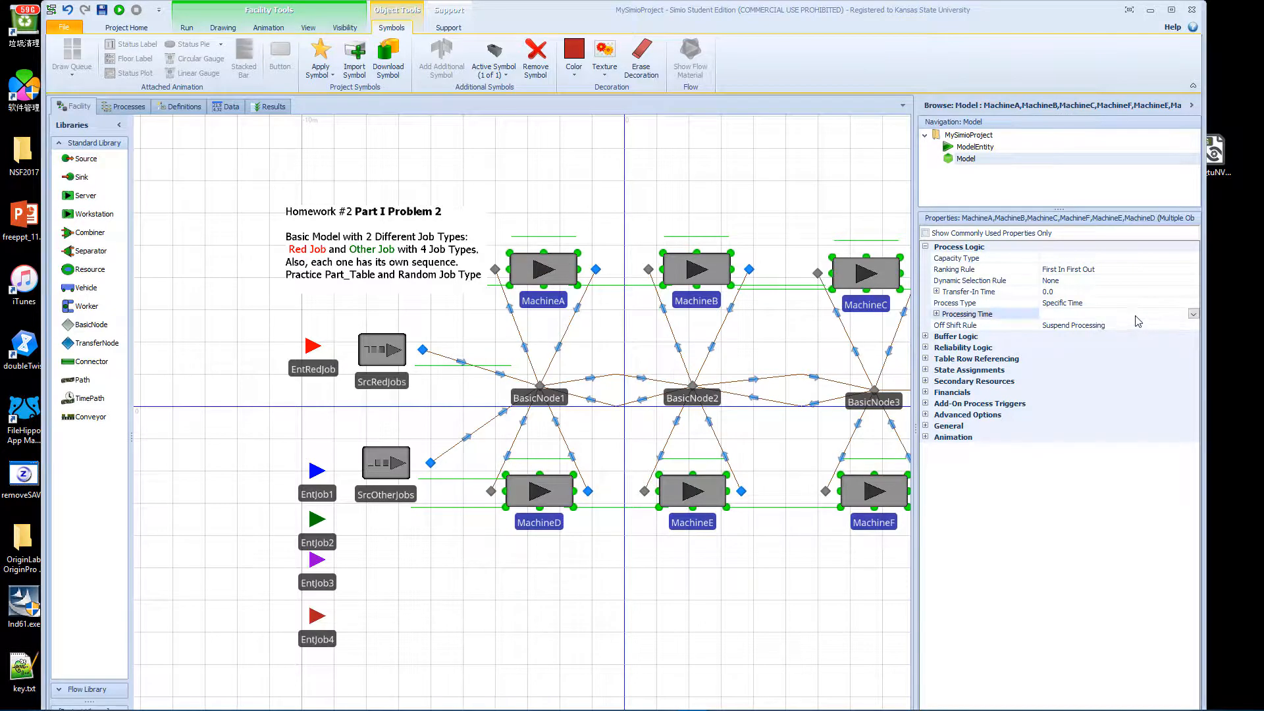
{"action": "left_click", "coordinate": [1193, 314]}
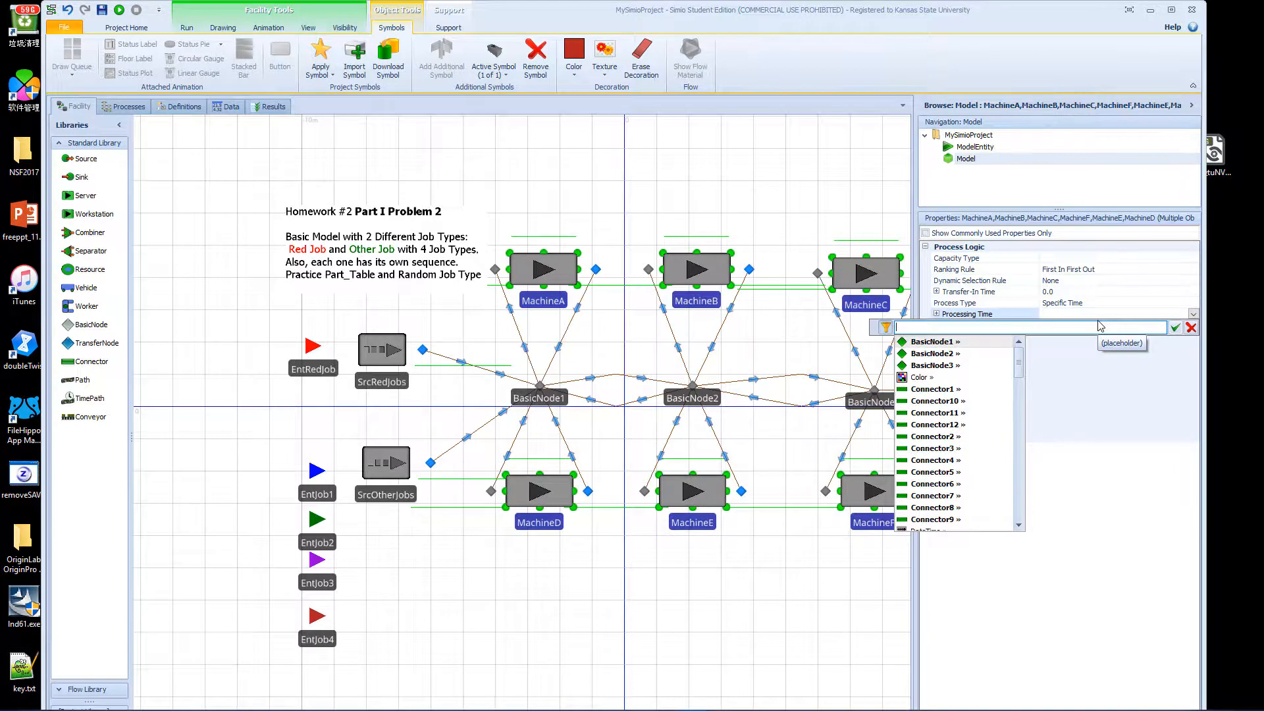
{"action": "type", "text": "Table"}
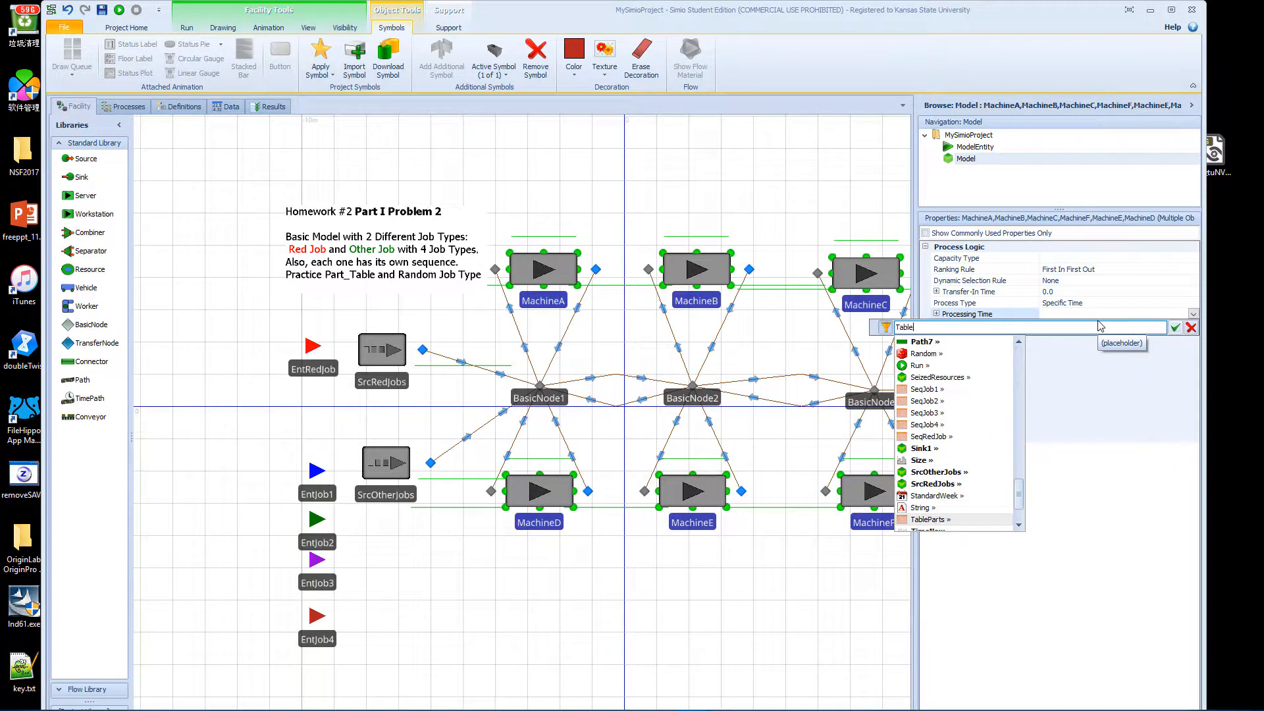
{"action": "type", "text": "Parts."}
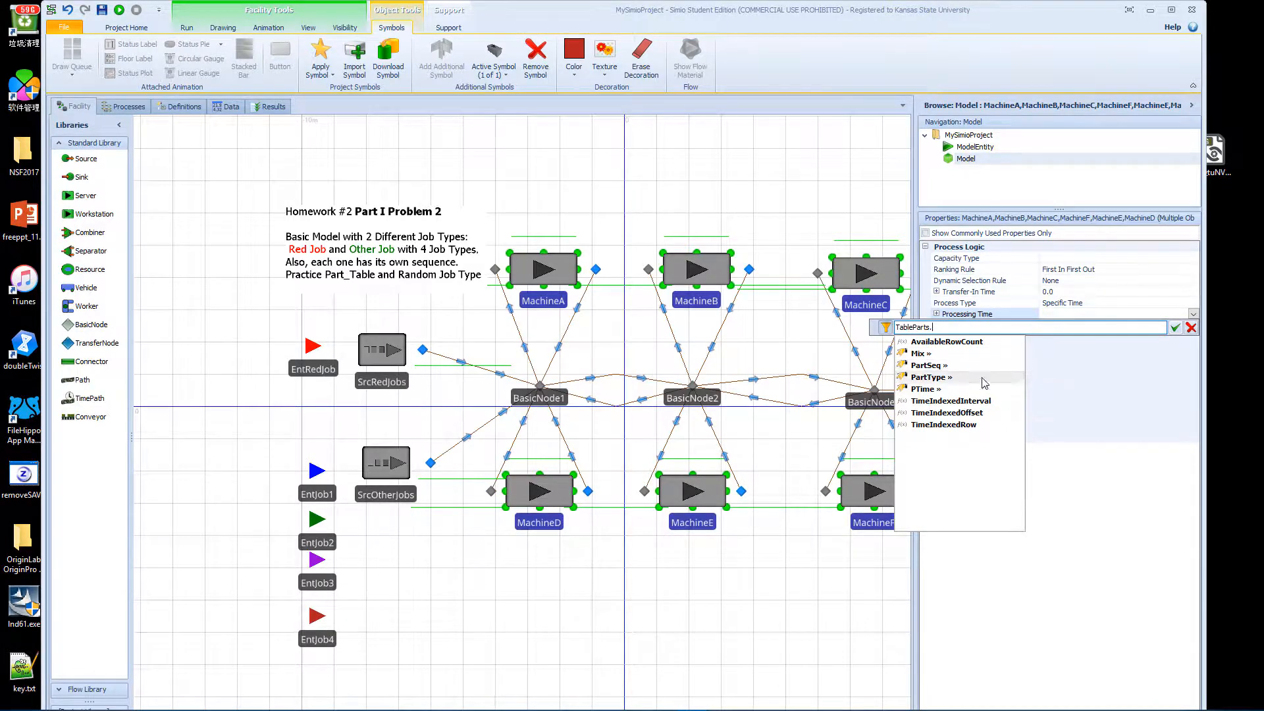
{"action": "double_click", "coordinate": [948, 392]}
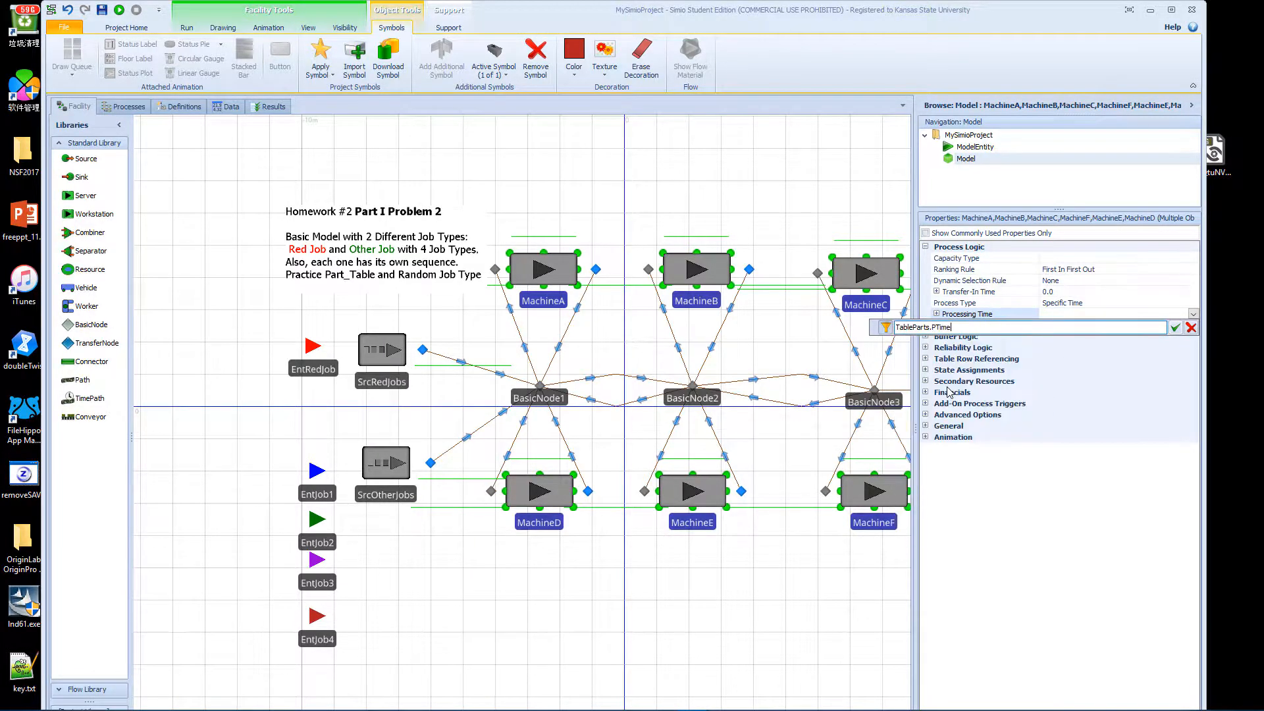
{"action": "left_click", "coordinate": [1173, 328]}
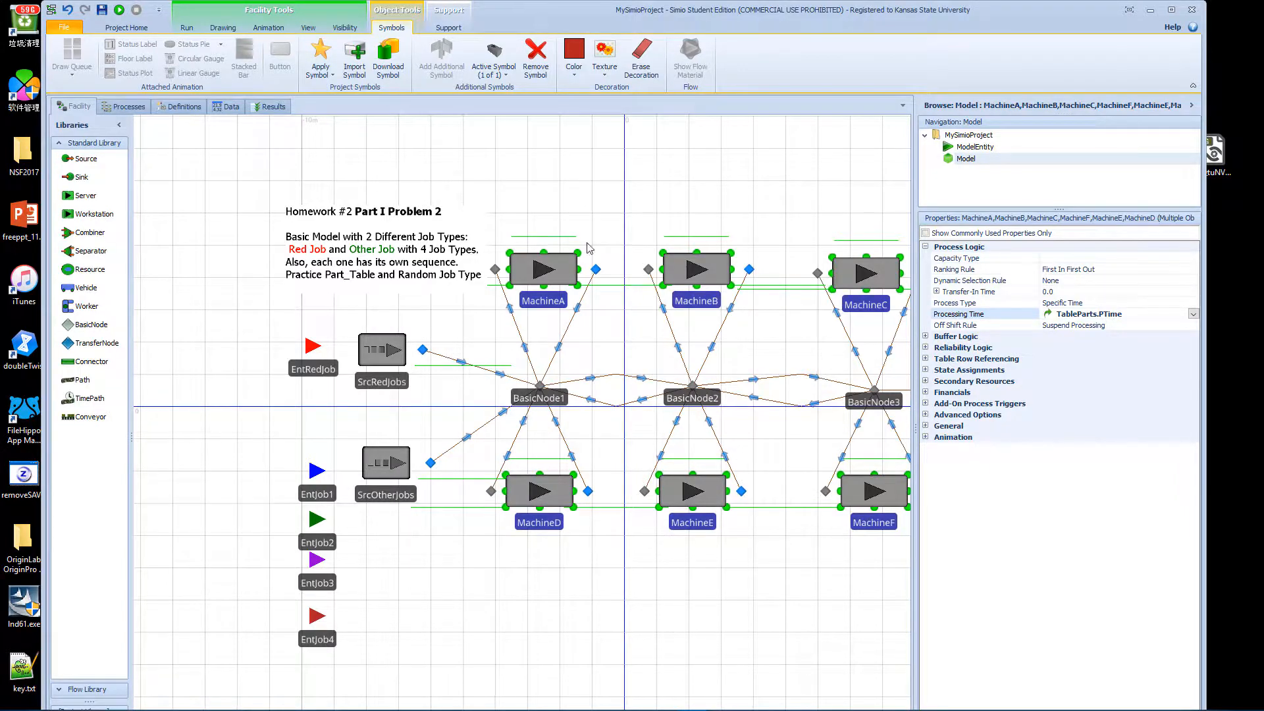
{"action": "left_click", "coordinate": [585, 213]}
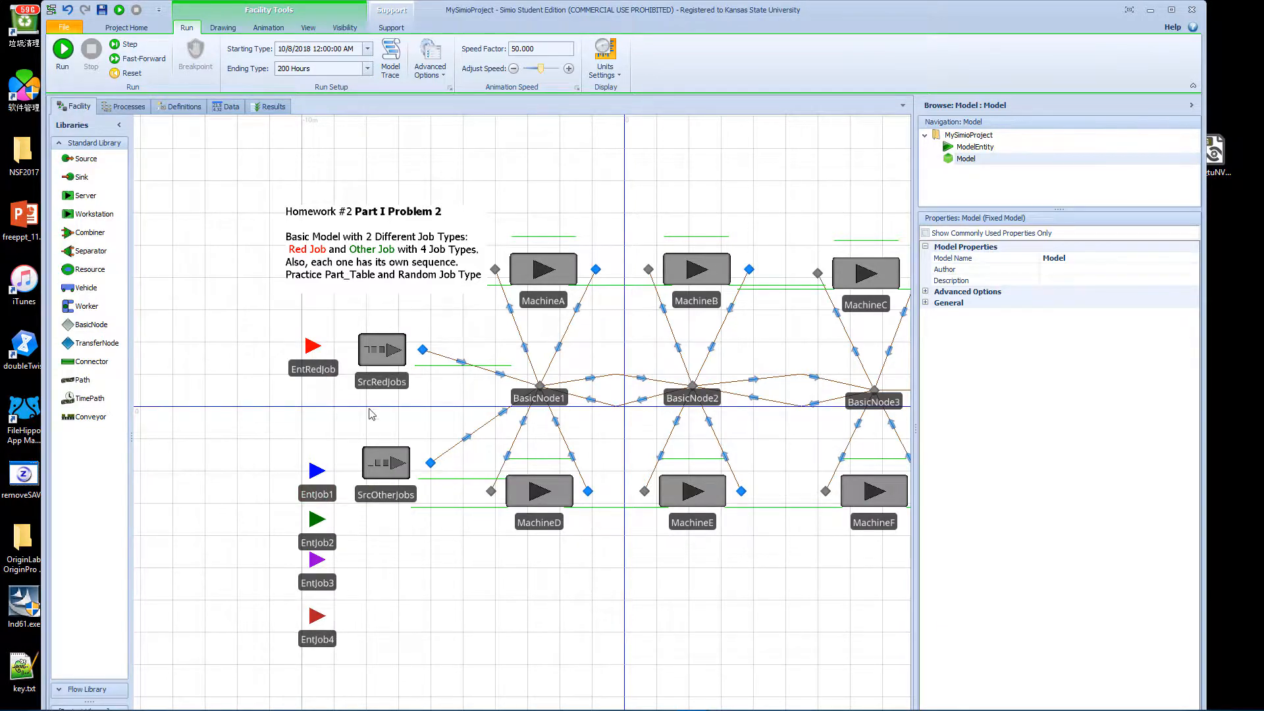
Step: Compare the settings of both sources and add a Before Exiting state assignment row to SrcRedJobs
{"action": "left_click", "coordinate": [372, 363]}
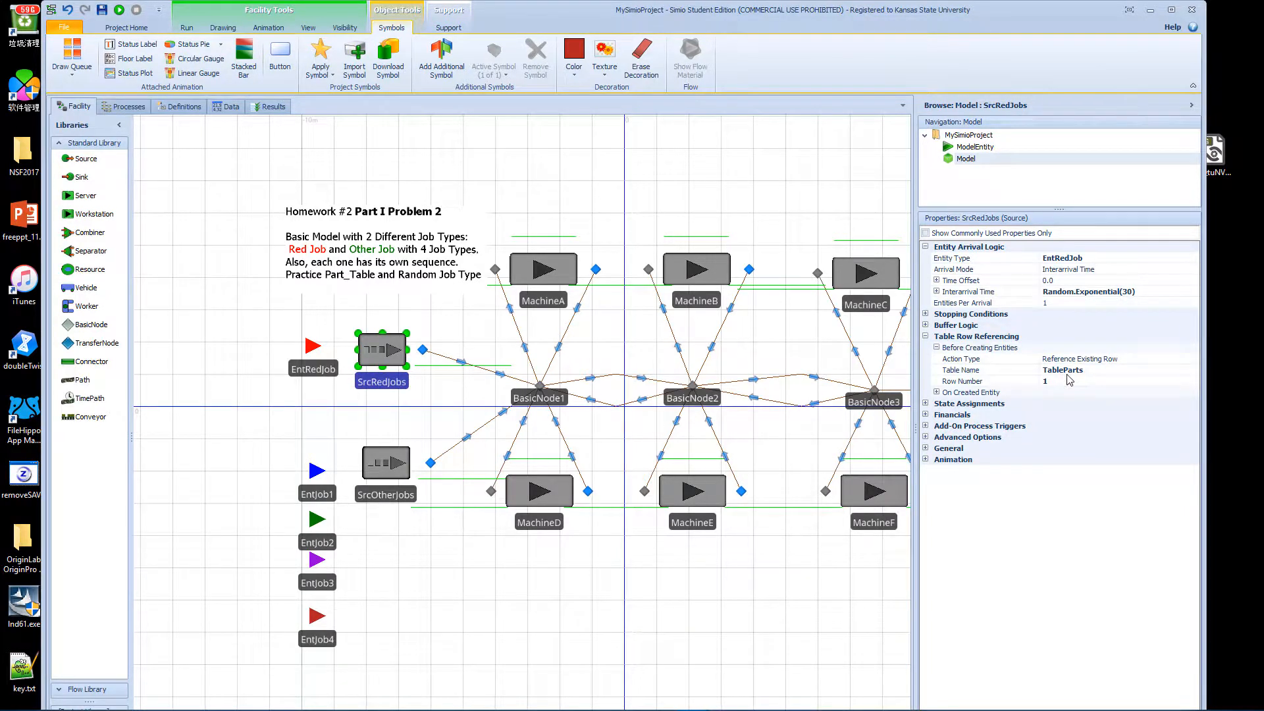
{"action": "left_click", "coordinate": [379, 463]}
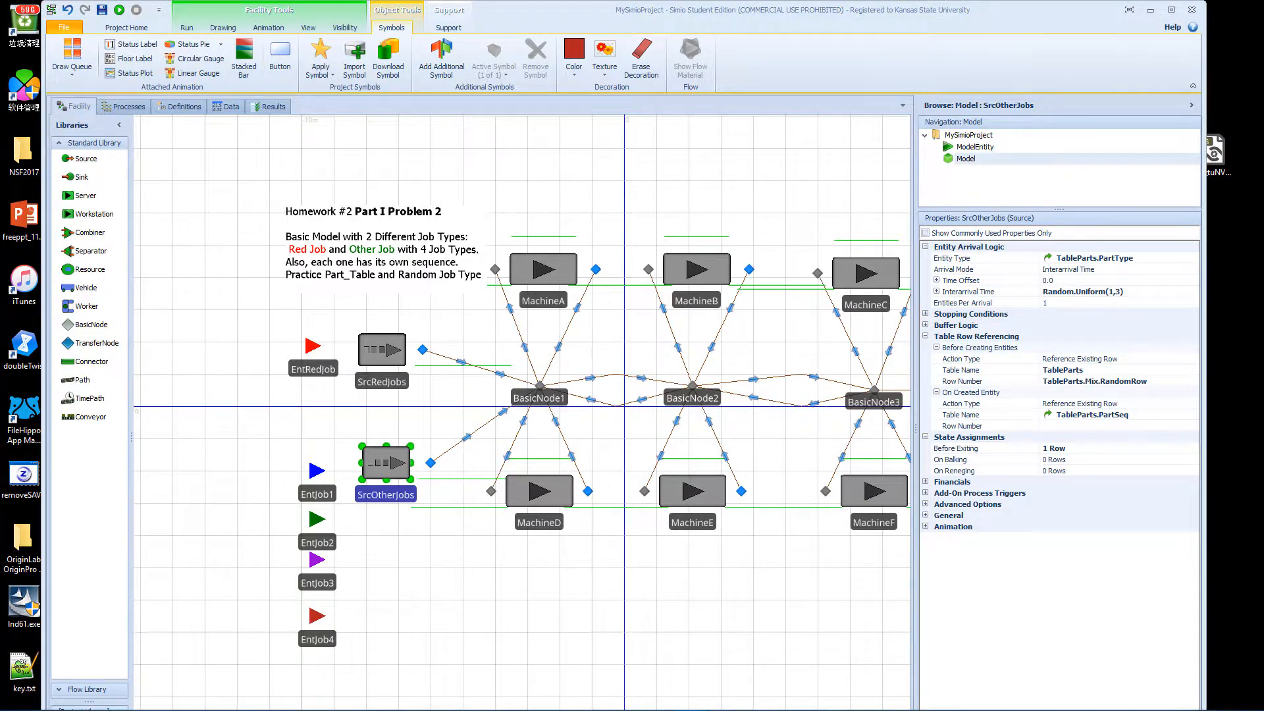
{"action": "left_click", "coordinate": [385, 359]}
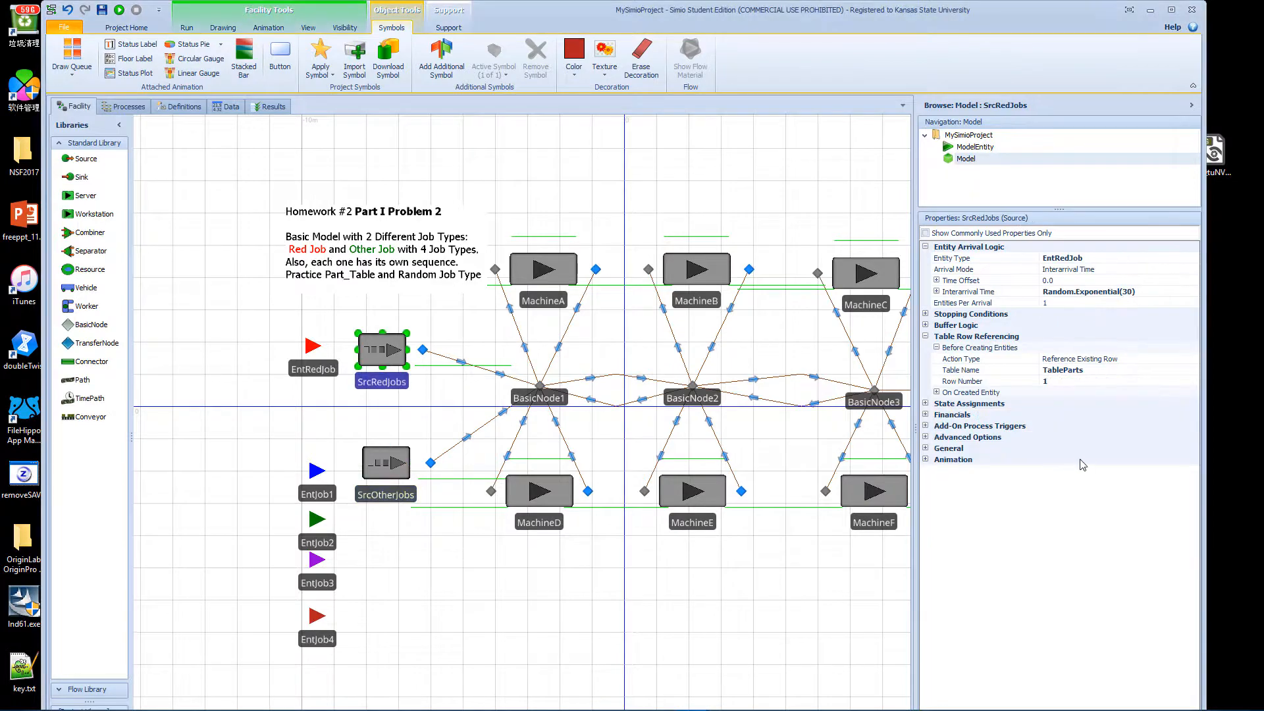
{"action": "left_click", "coordinate": [927, 404]}
{"action": "left_click", "coordinate": [1102, 414]}
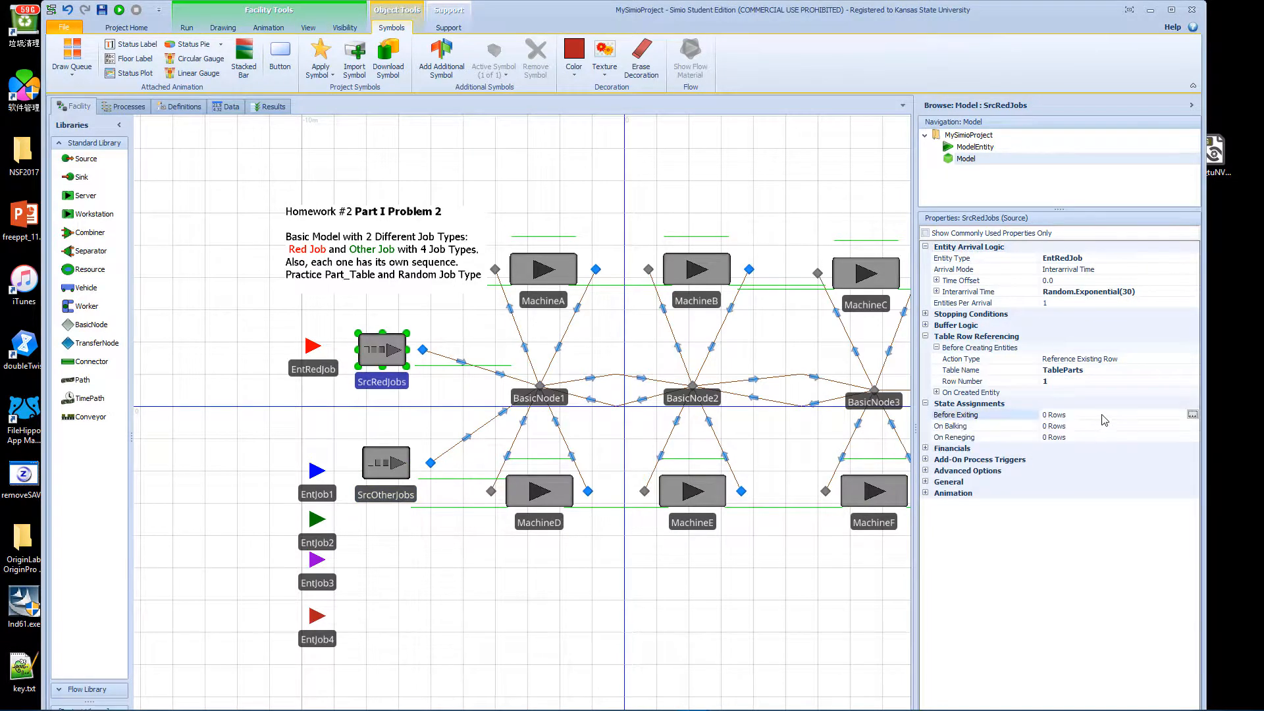
{"action": "left_click", "coordinate": [1193, 415]}
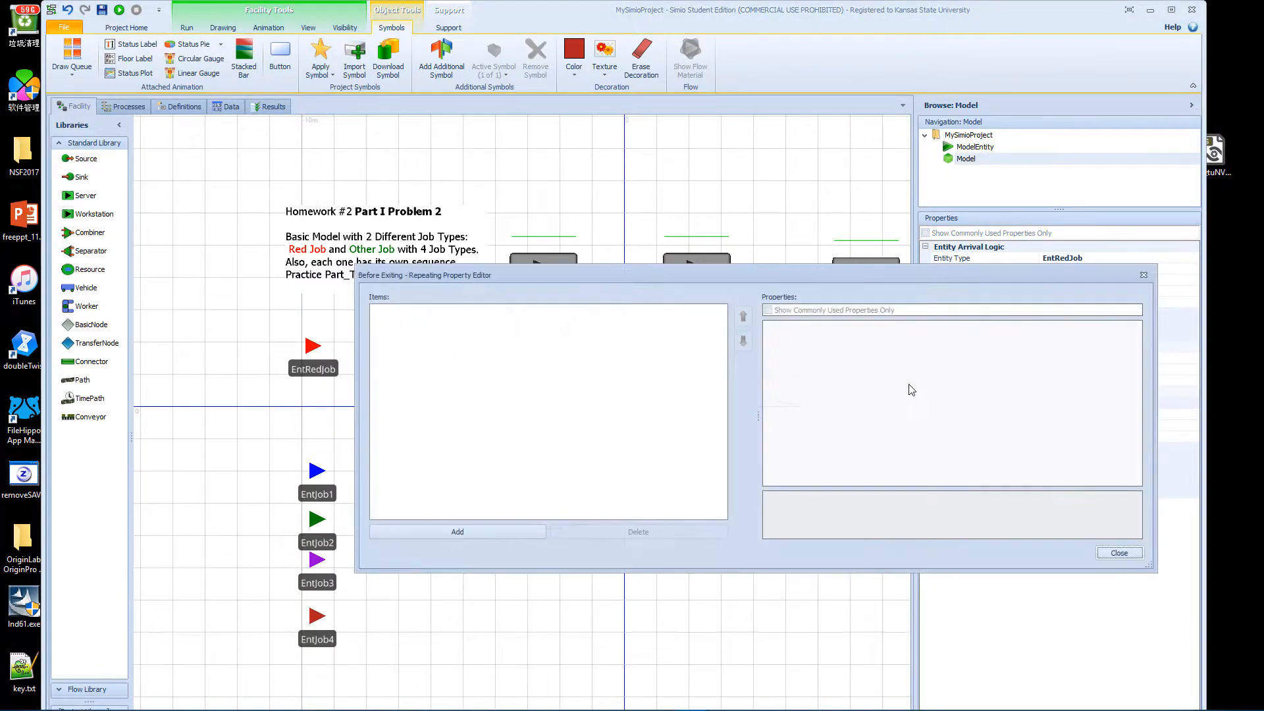
{"action": "left_click", "coordinate": [480, 532]}
Step: Make the SrcRedJobs Before Exiting row assign the value 1 to ModelEntity.JobType
{"action": "left_click", "coordinate": [956, 339]}
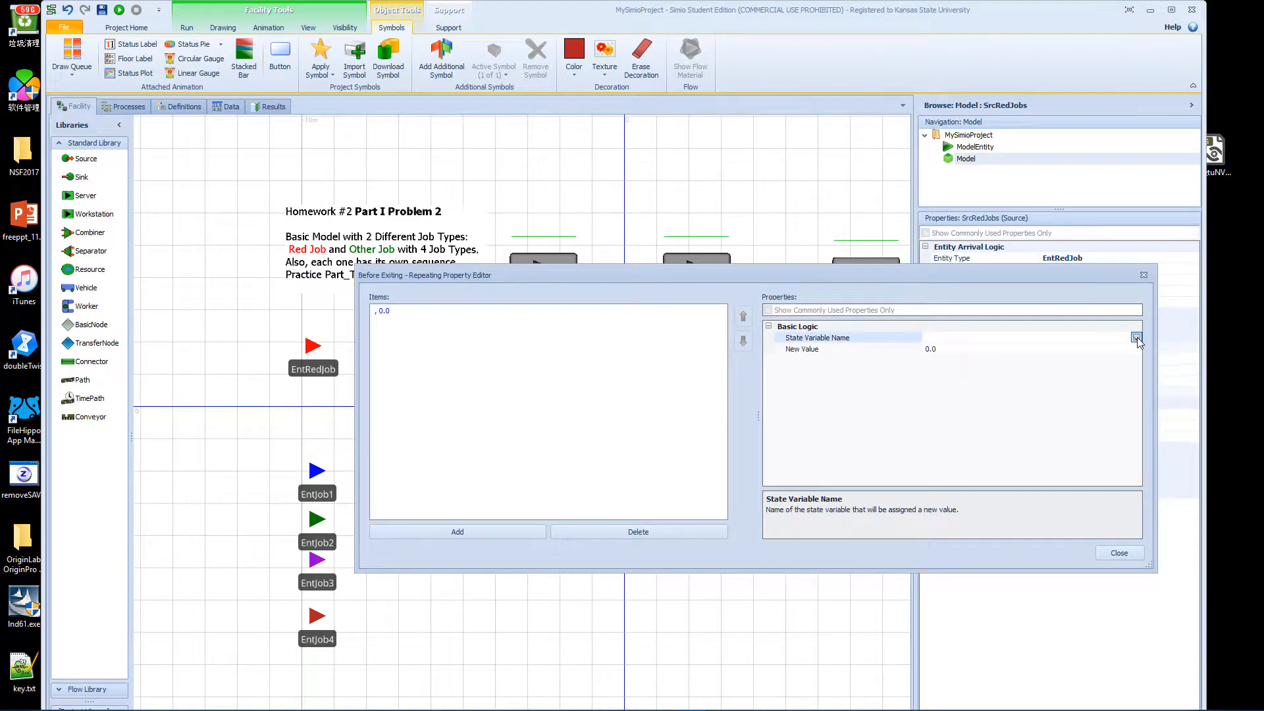
{"action": "left_click", "coordinate": [1137, 338]}
{"action": "left_click_drag", "start_coordinate": [1136, 384], "coordinate": [1144, 467]}
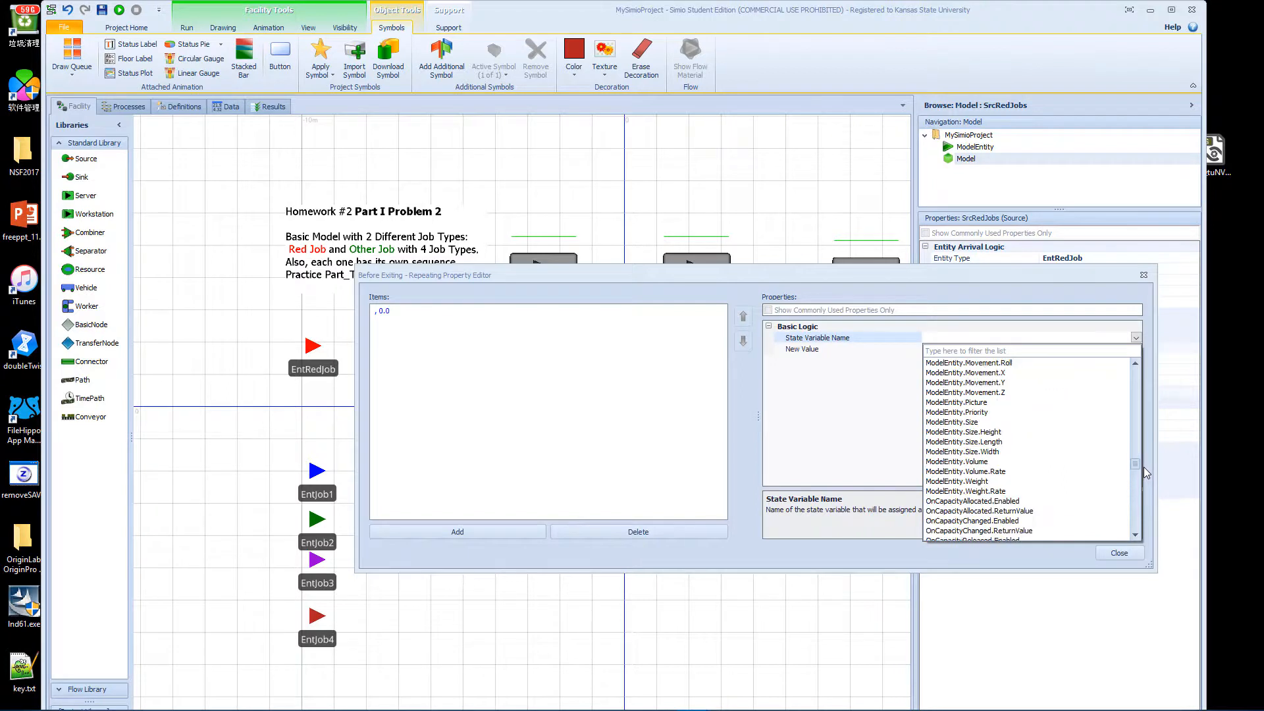
{"action": "scroll", "coordinate": [1055, 431], "scroll_direction": "up", "scroll_amount": 6}
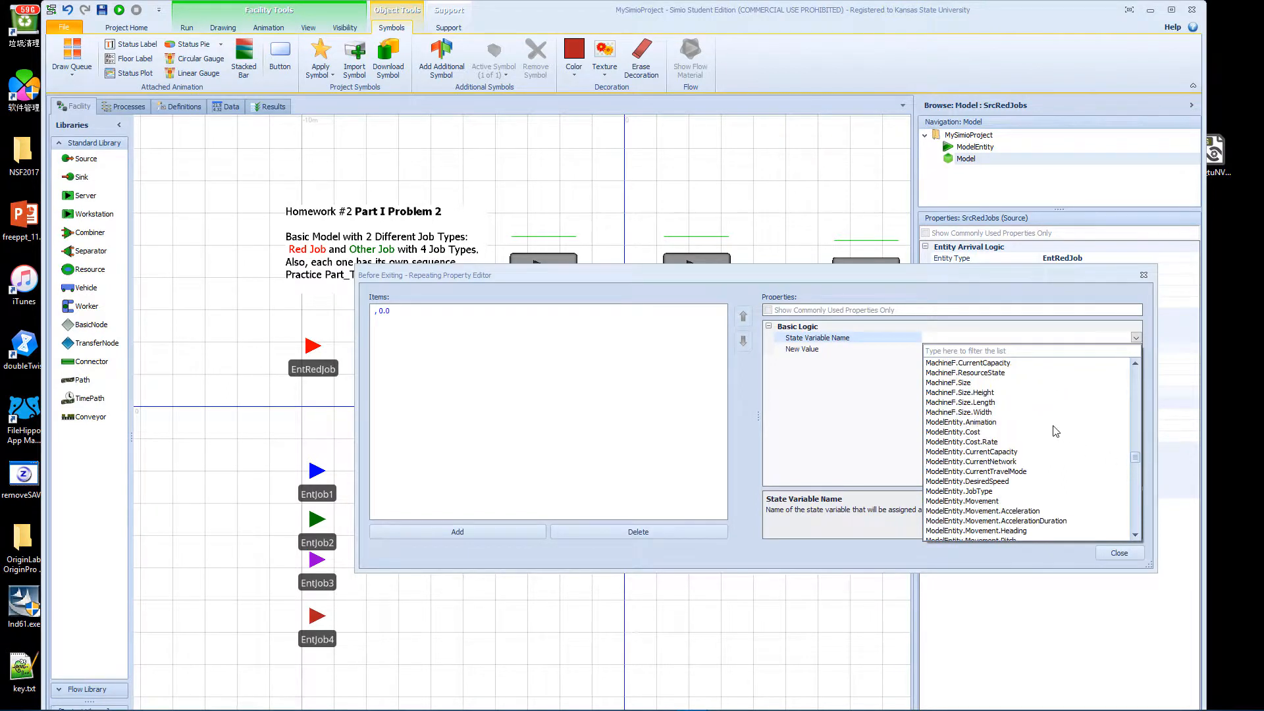
{"action": "scroll", "coordinate": [1029, 435], "scroll_direction": "down", "scroll_amount": 3}
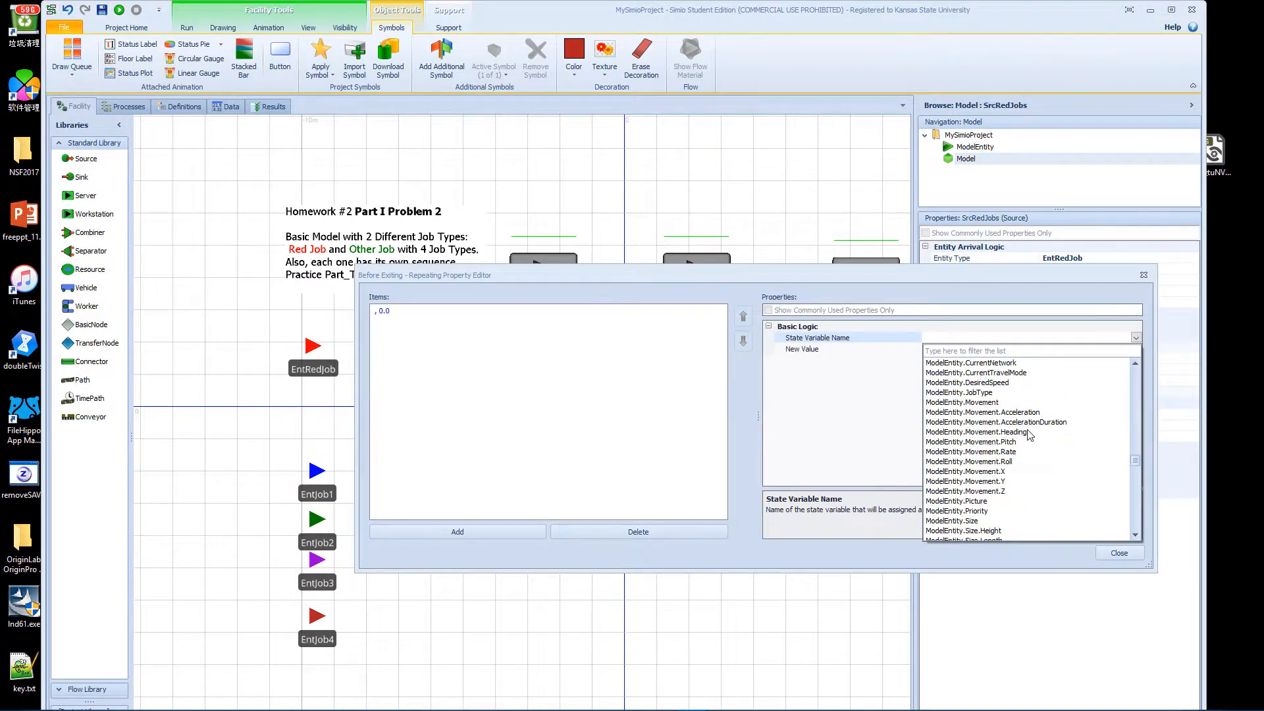
{"action": "scroll", "coordinate": [1029, 435], "scroll_direction": "up", "scroll_amount": 3}
{"action": "left_click", "coordinate": [991, 496]}
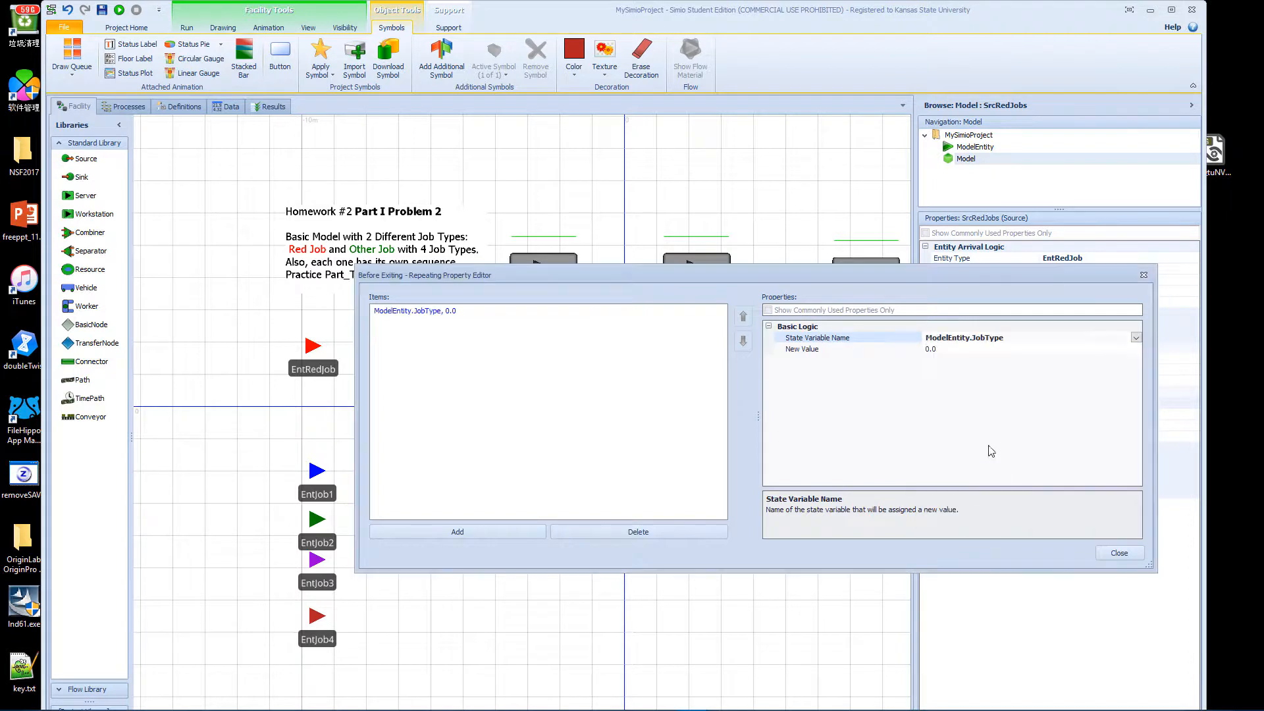
{"action": "left_click", "coordinate": [948, 353]}
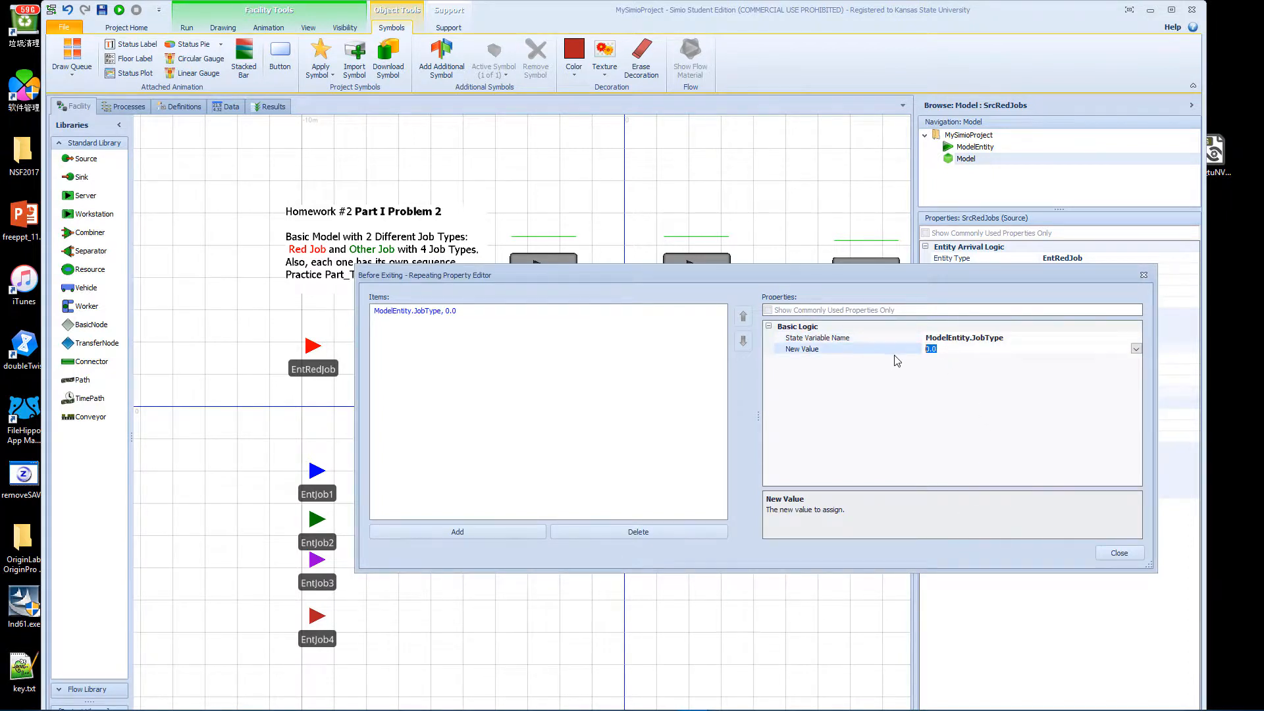
{"action": "type", "text": "1"}
{"action": "left_click", "coordinate": [1117, 553]}
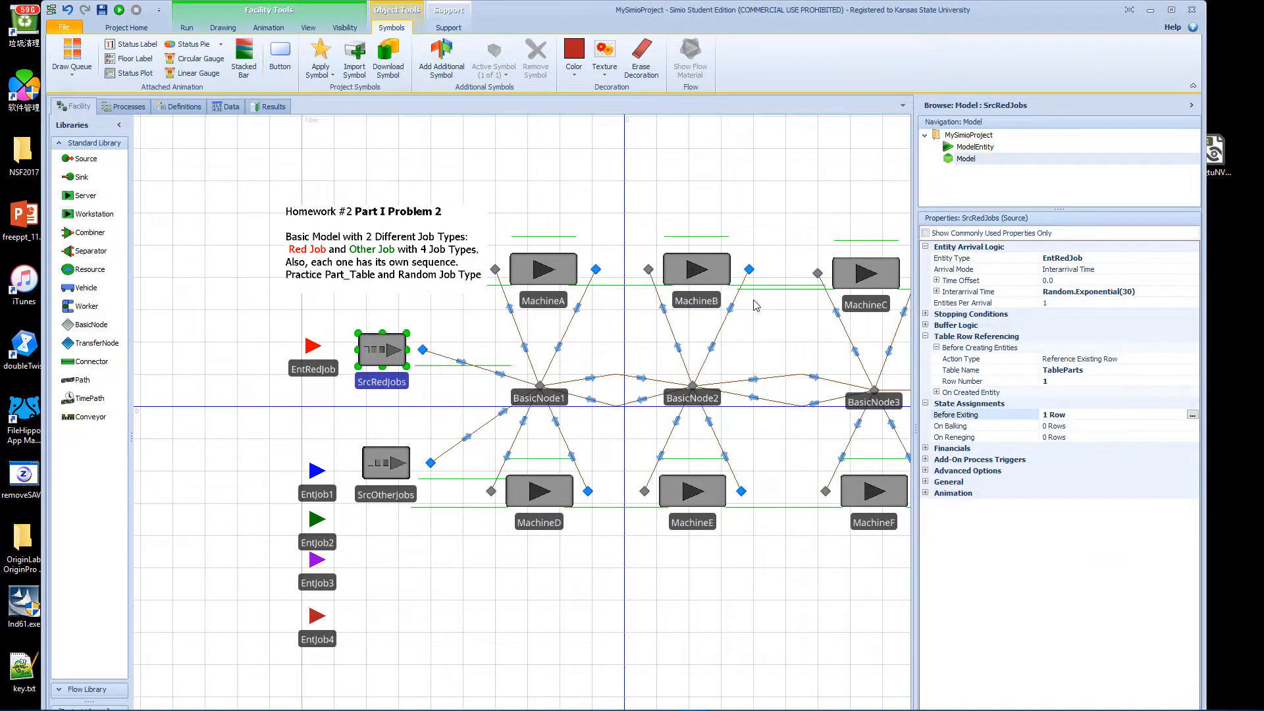
Step: Run the job-shop simulation to watch the jobs move through the machines, and stop it
{"action": "left_click_drag", "start_coordinate": [728, 220], "coordinate": [621, 217]}
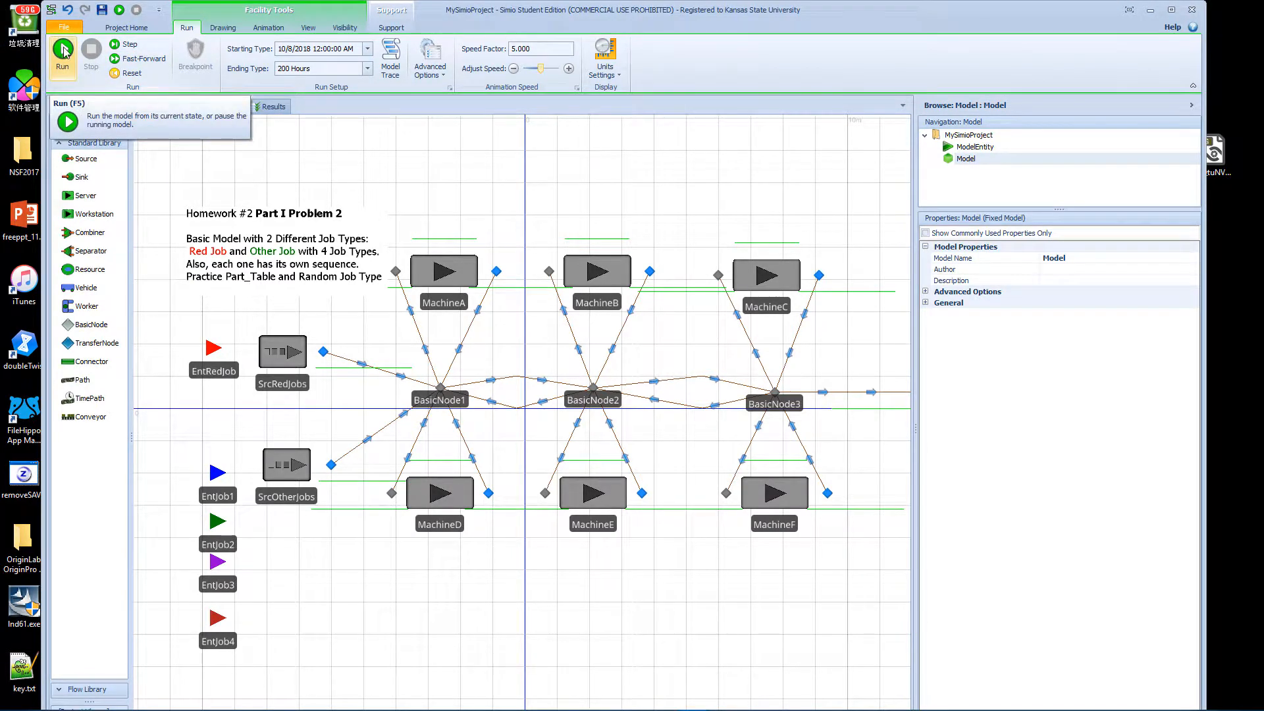
{"action": "left_click", "coordinate": [63, 51]}
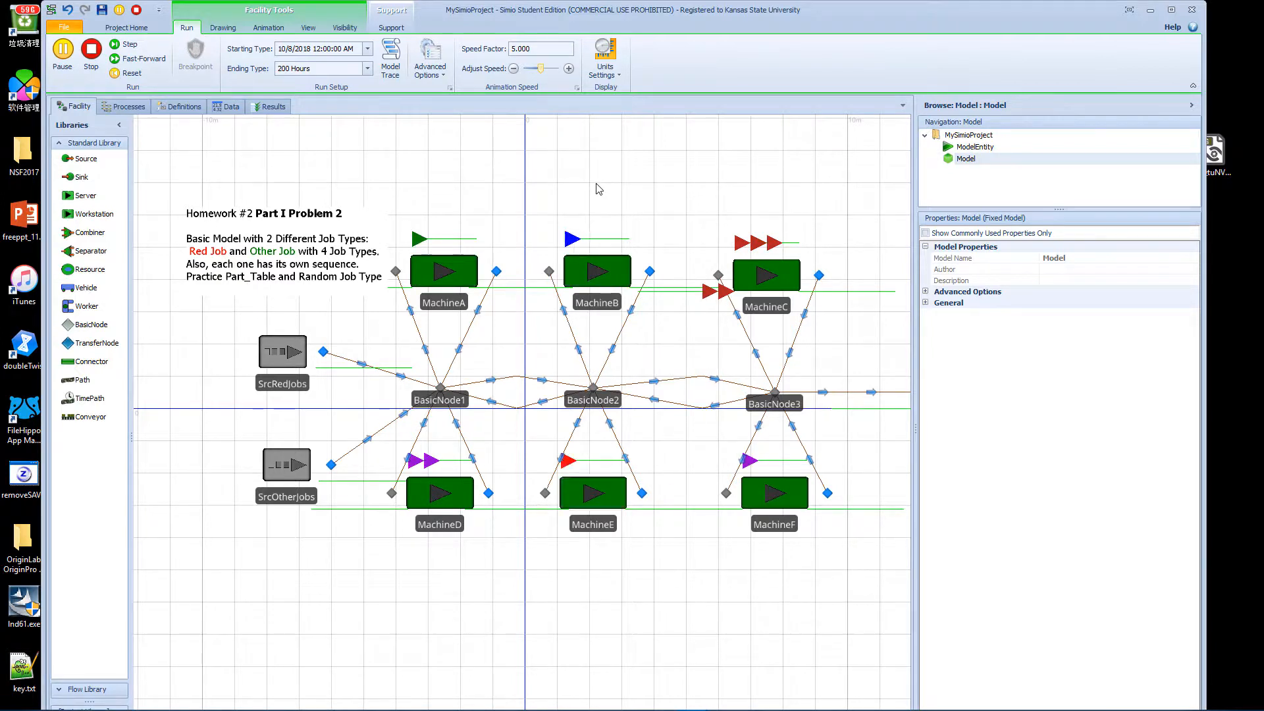
{"action": "left_click", "coordinate": [91, 51]}
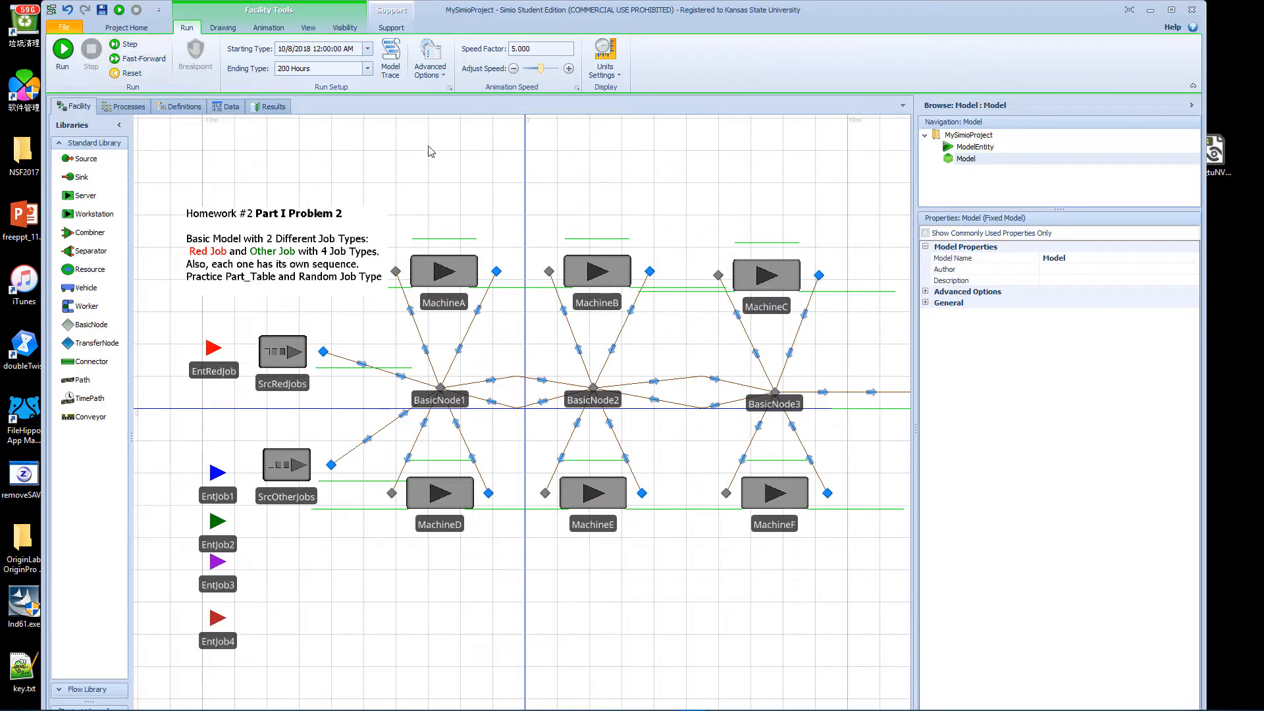